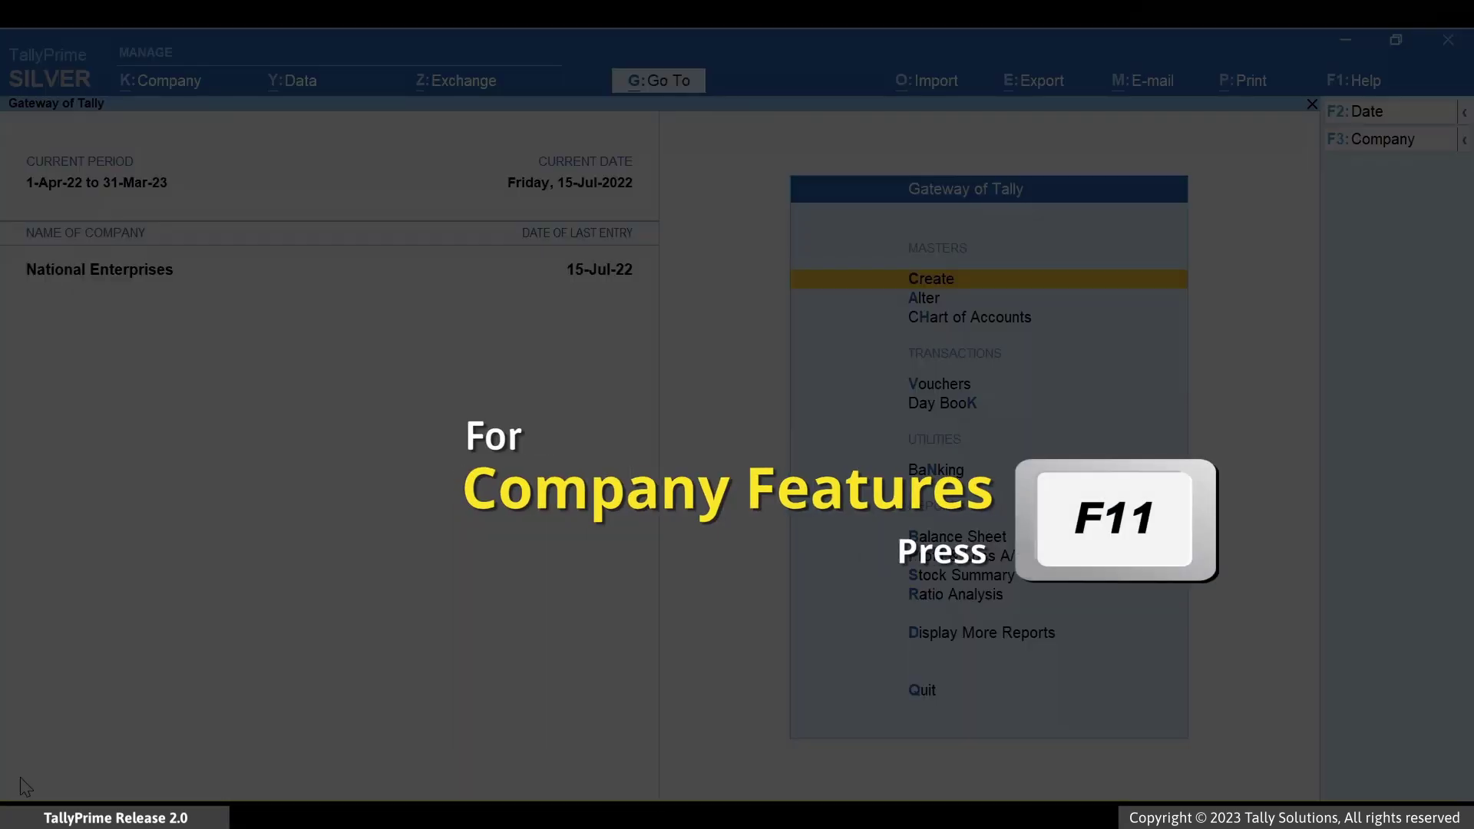
- Open the company features of National Enterprises and set both Show more features and Show all features to Yes
key("F11")
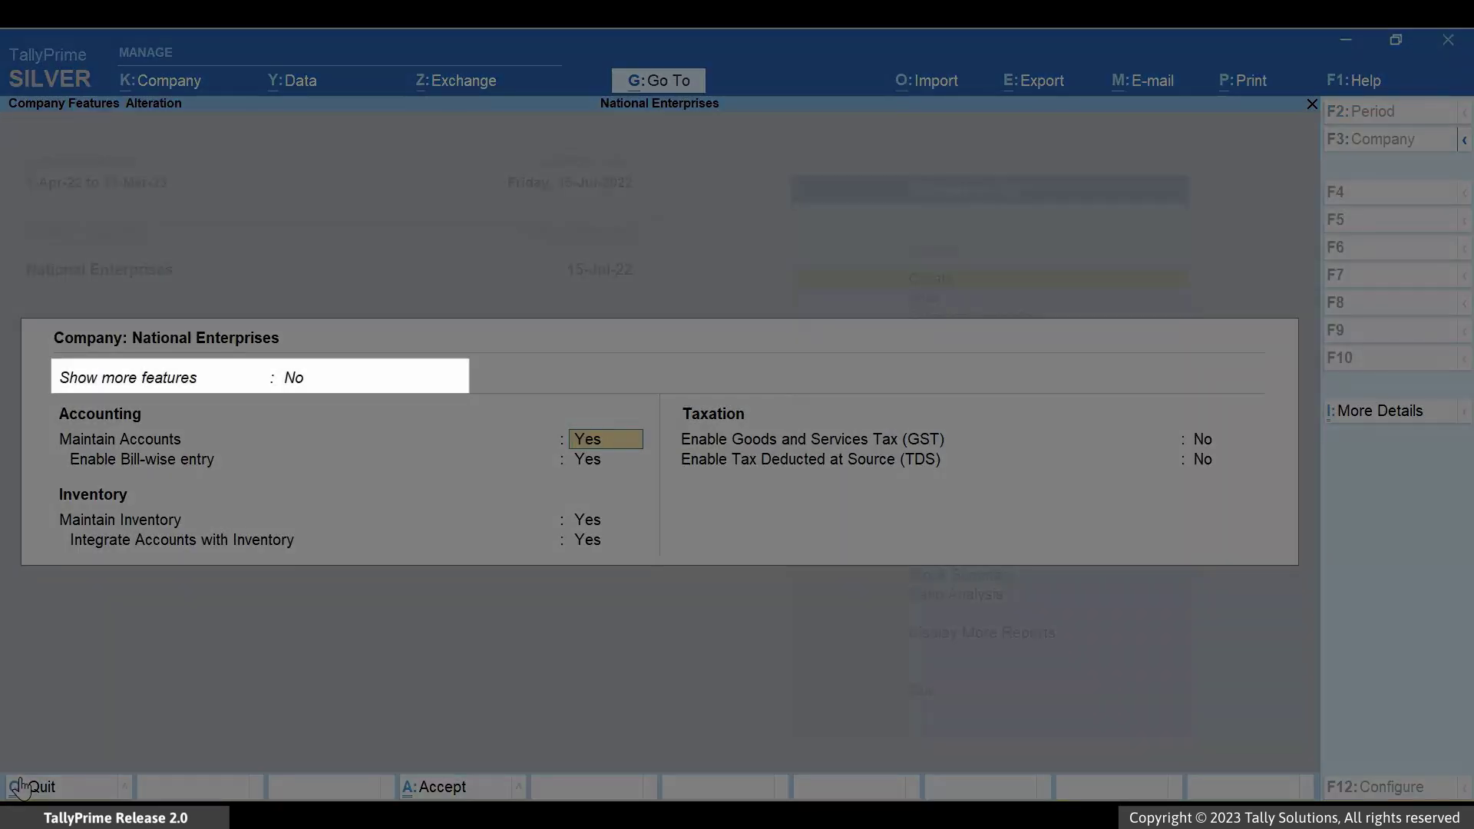
left_click(288, 377)
key("y")
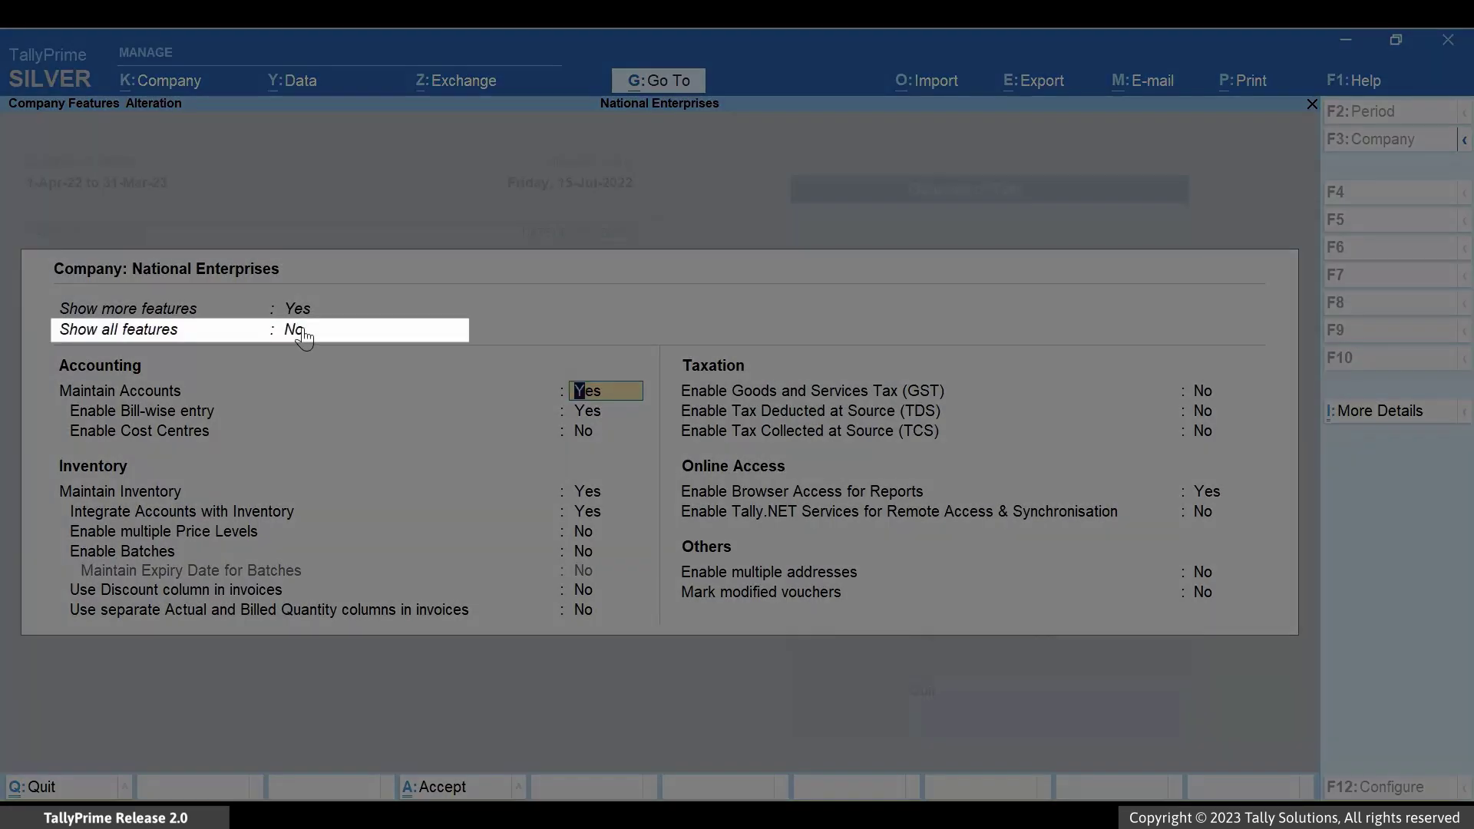
left_click(301, 331)
key("y")
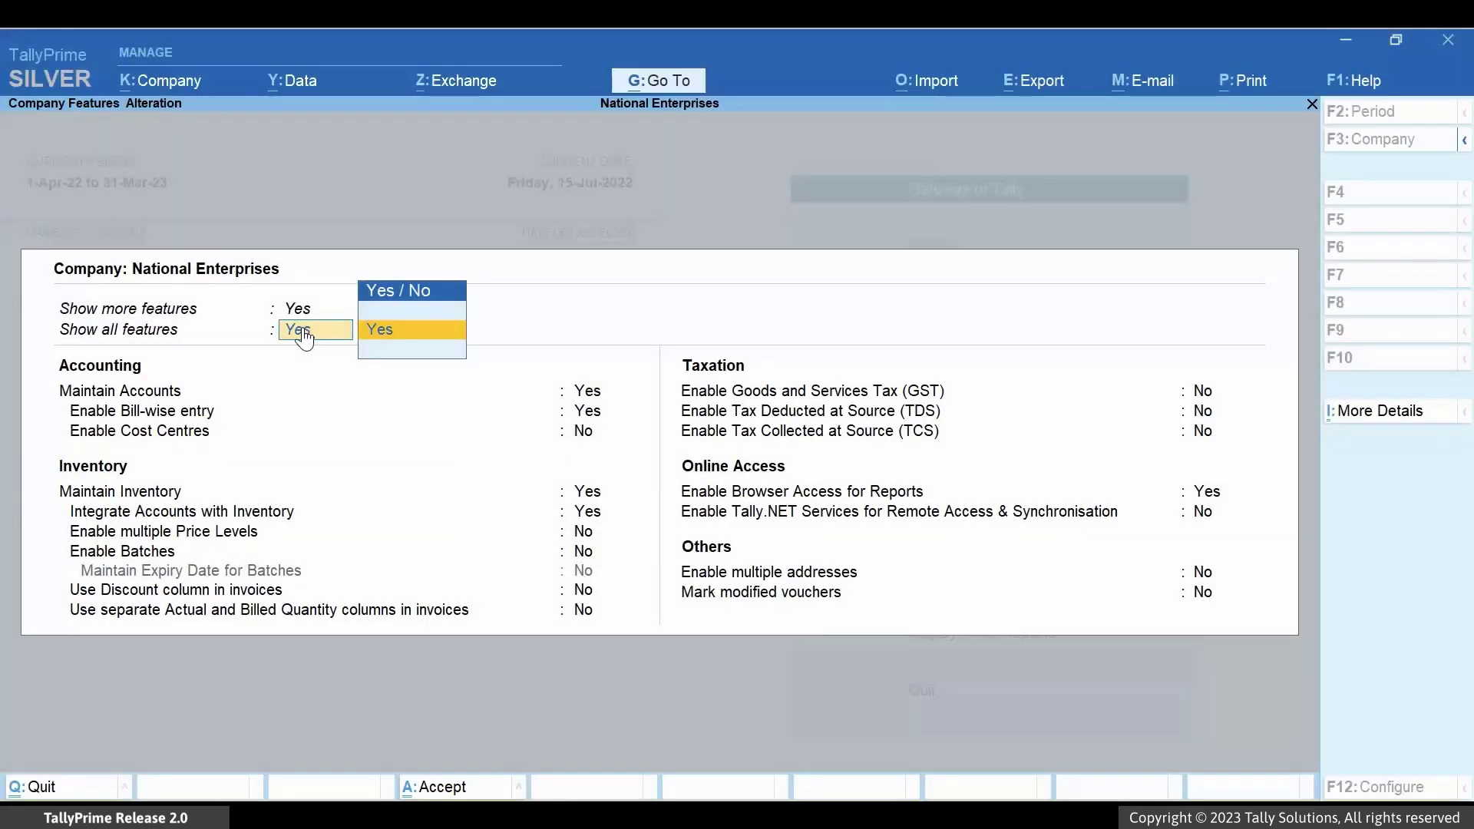
left_click(384, 329)
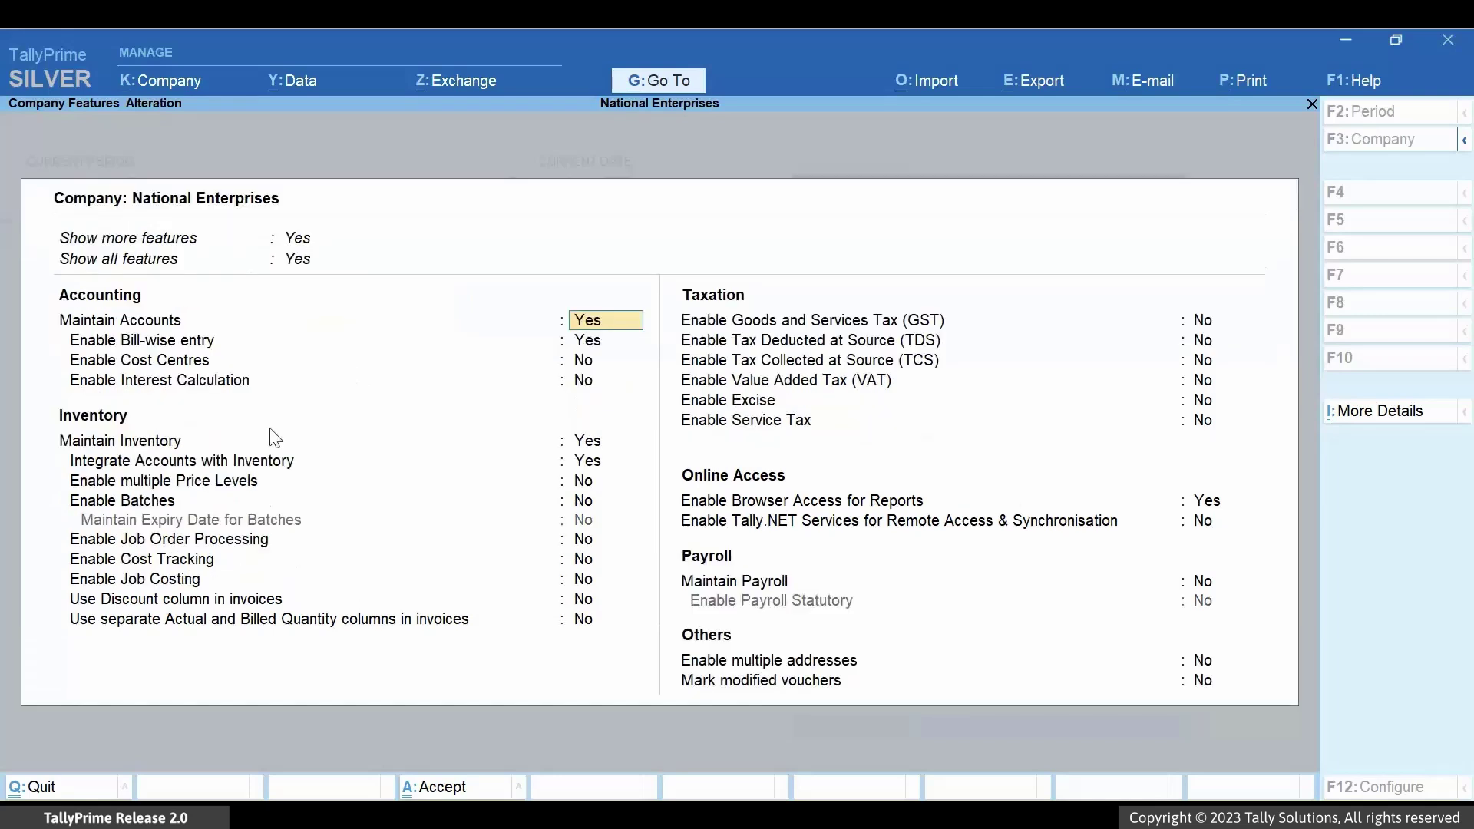
- Set Enable Job Order Processing to Yes in the inventory features and save the company features
key("Down")
key("Down")
key("Down")
key("Down")
key("Down")
key("Down")
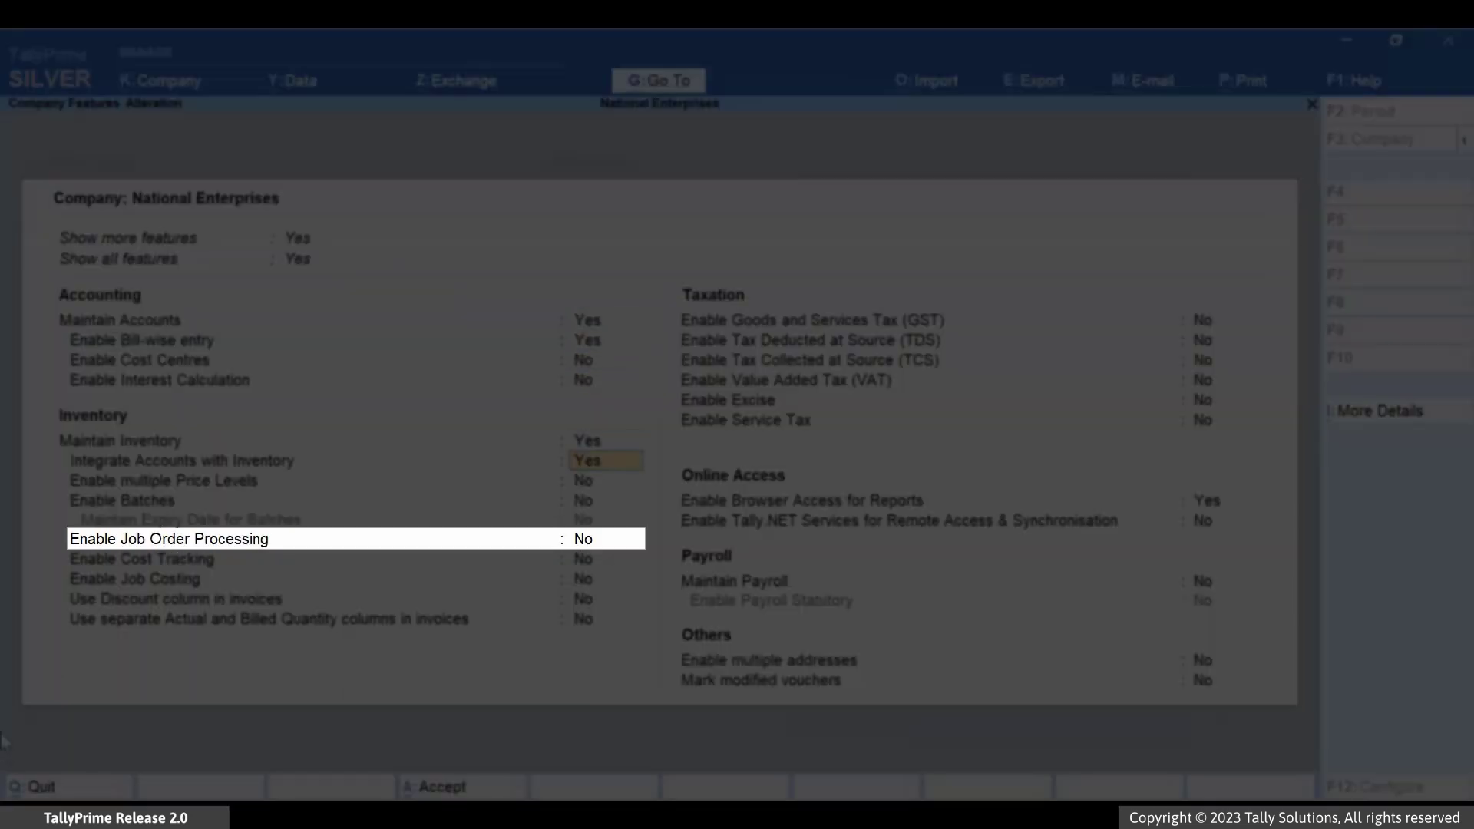
key("Down")
key("Down")
type("y")
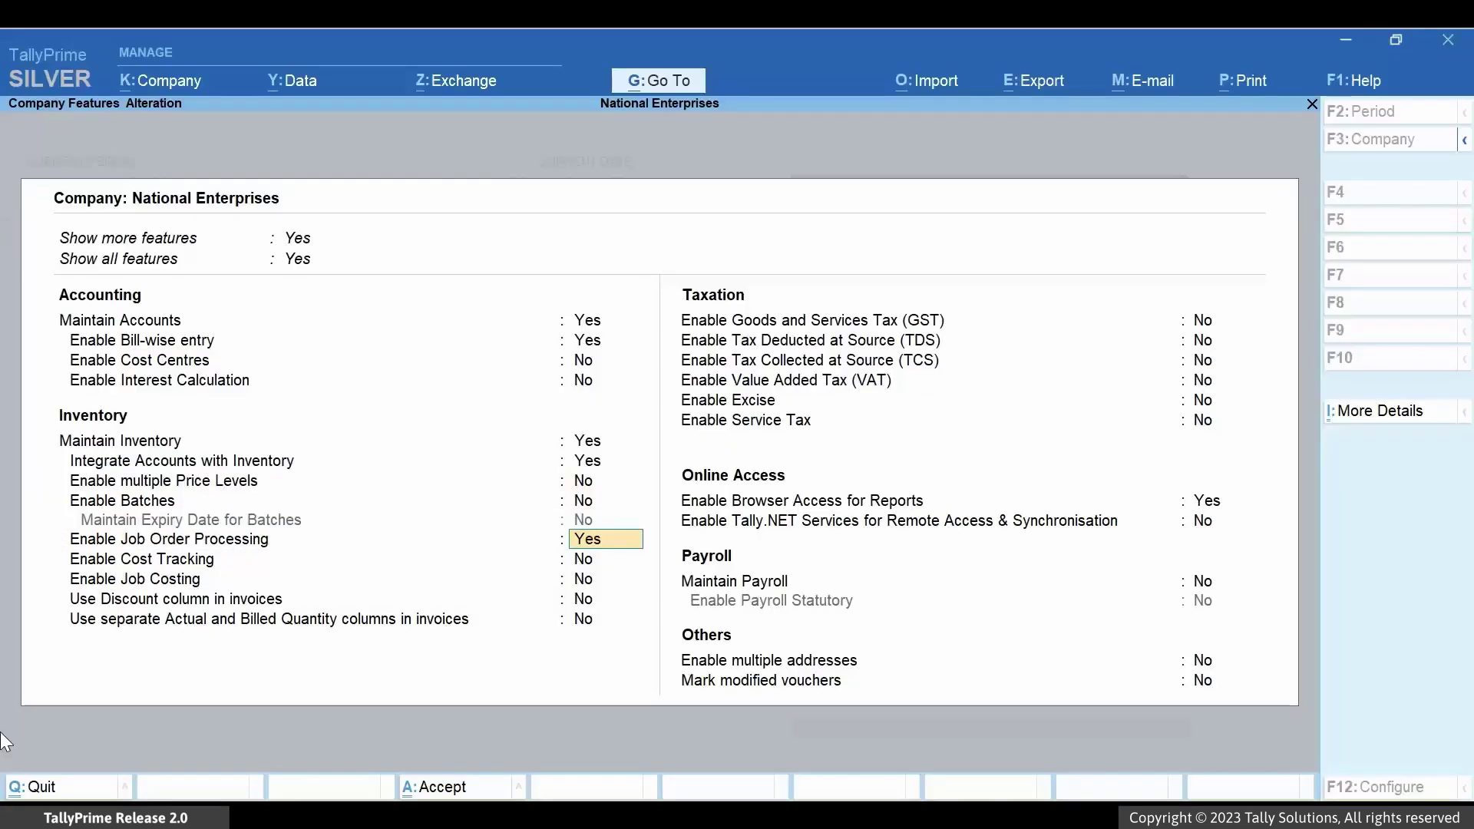
key("ctrl")
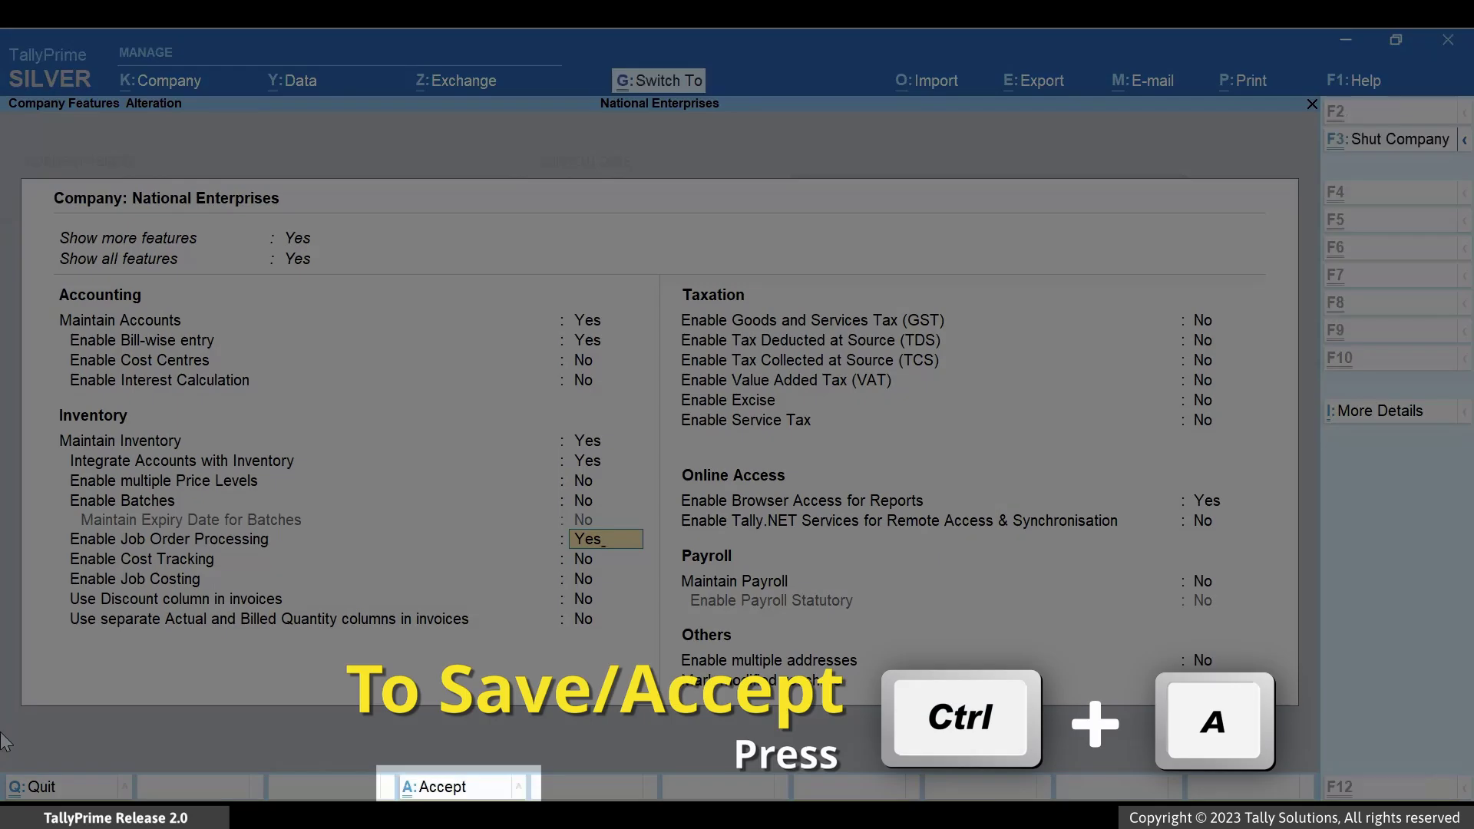
key("ctrl+a")
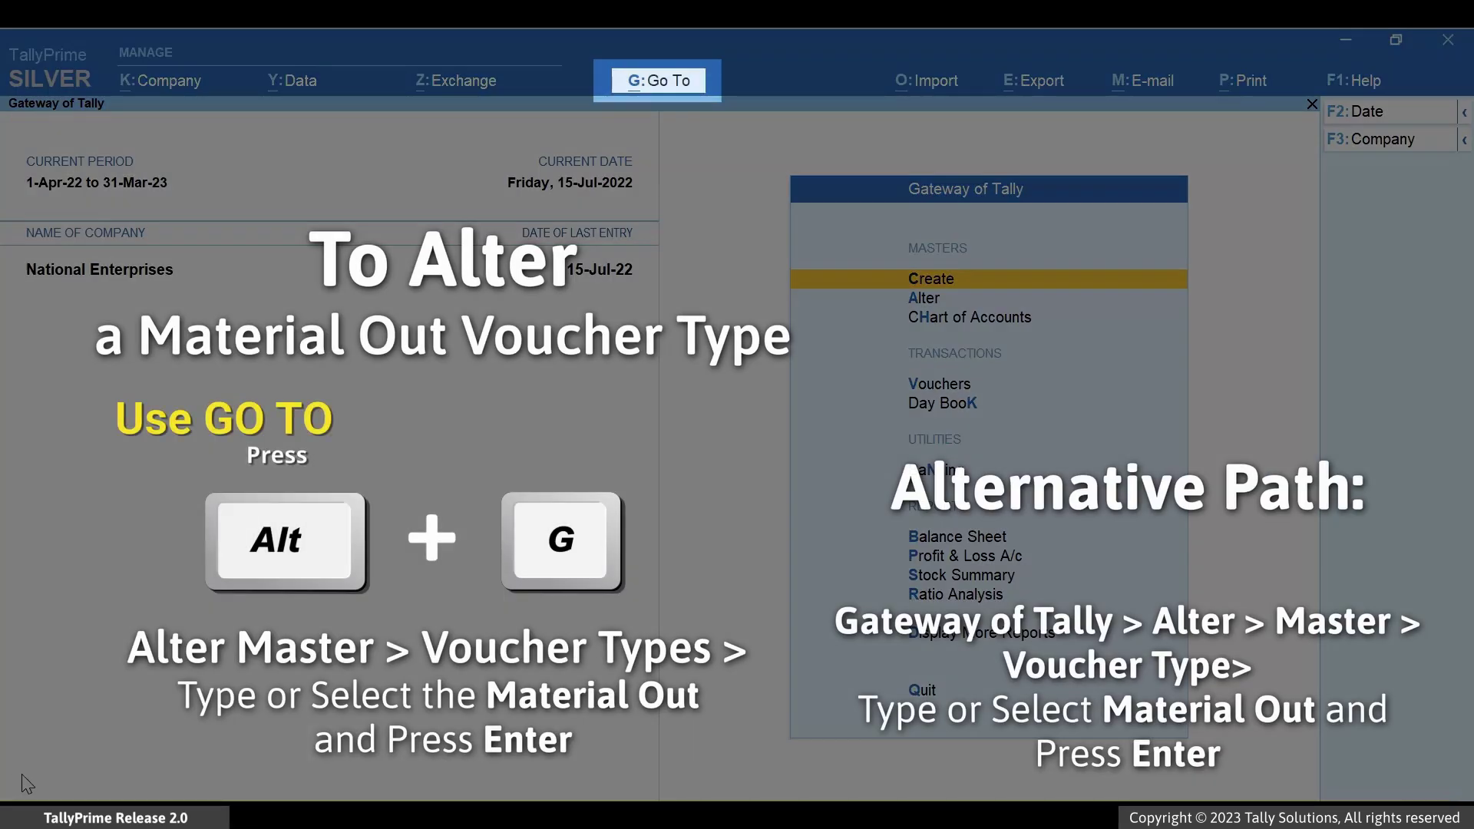
- Open the Material Out voucher type for alteration
key("alt+g")
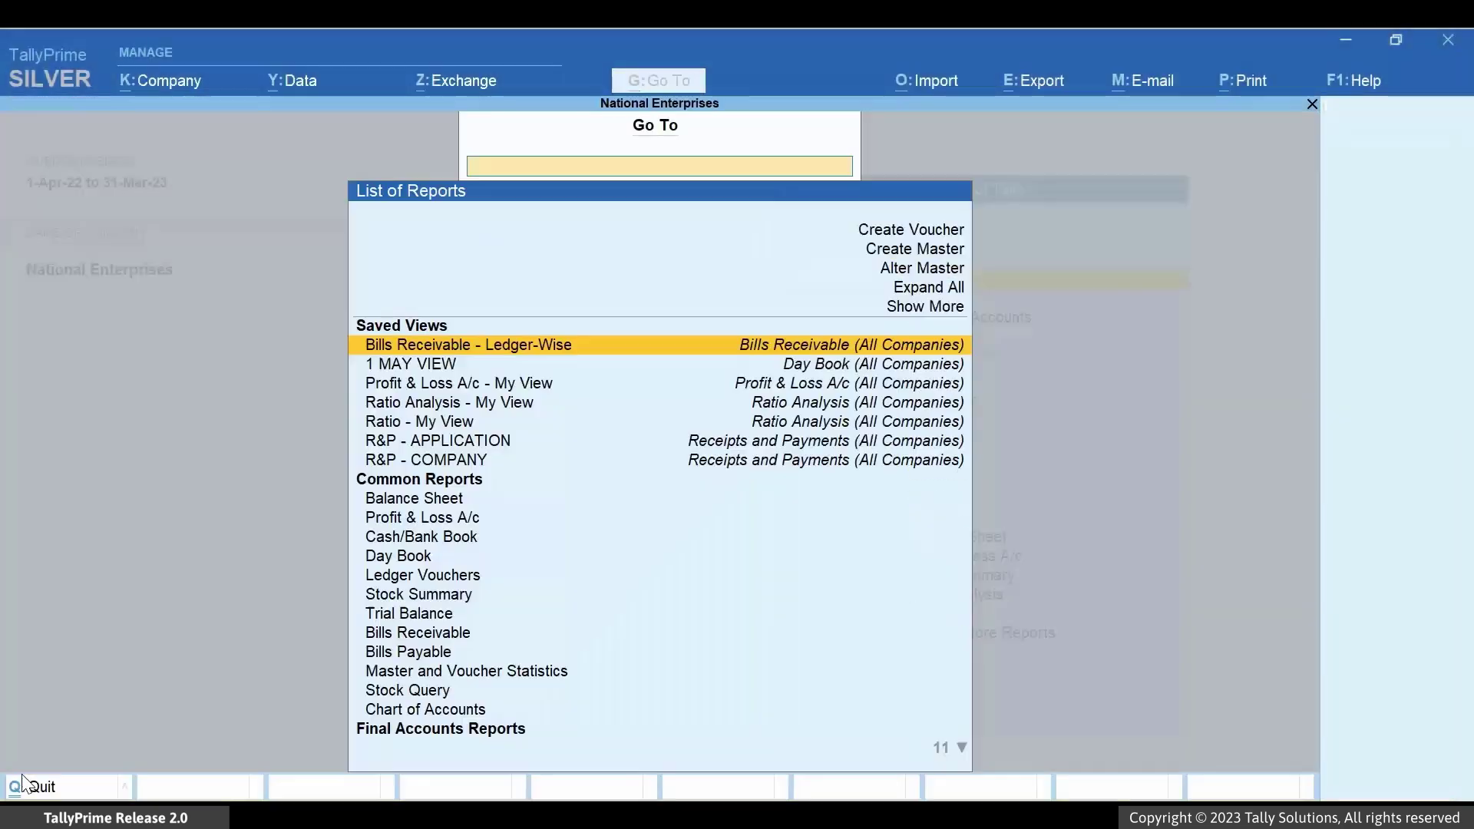
key("Up")
key("Up")
key("Up")
key("Return")
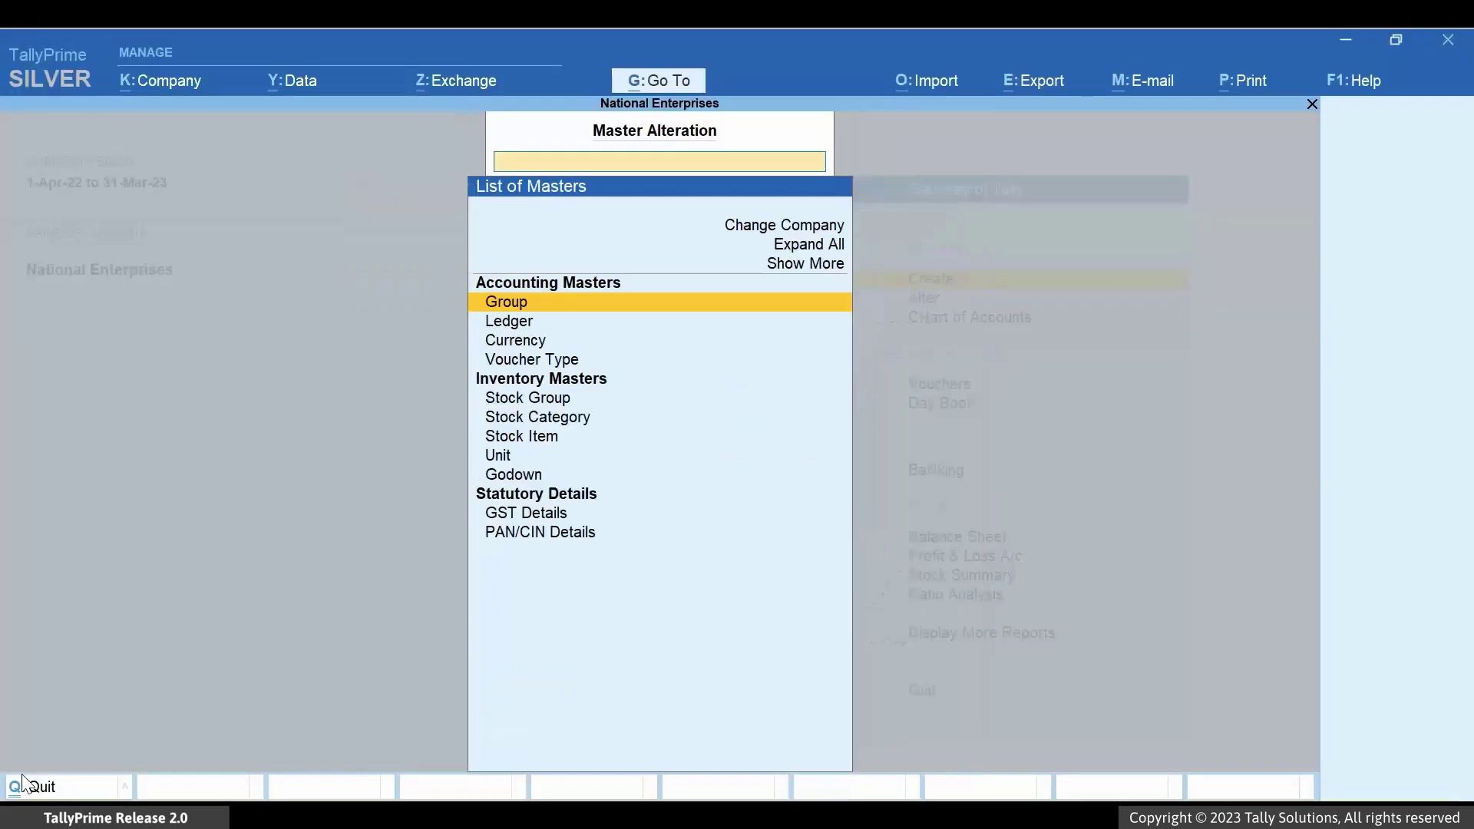
key("Down")
key("Down")
key("Down")
key("Return")
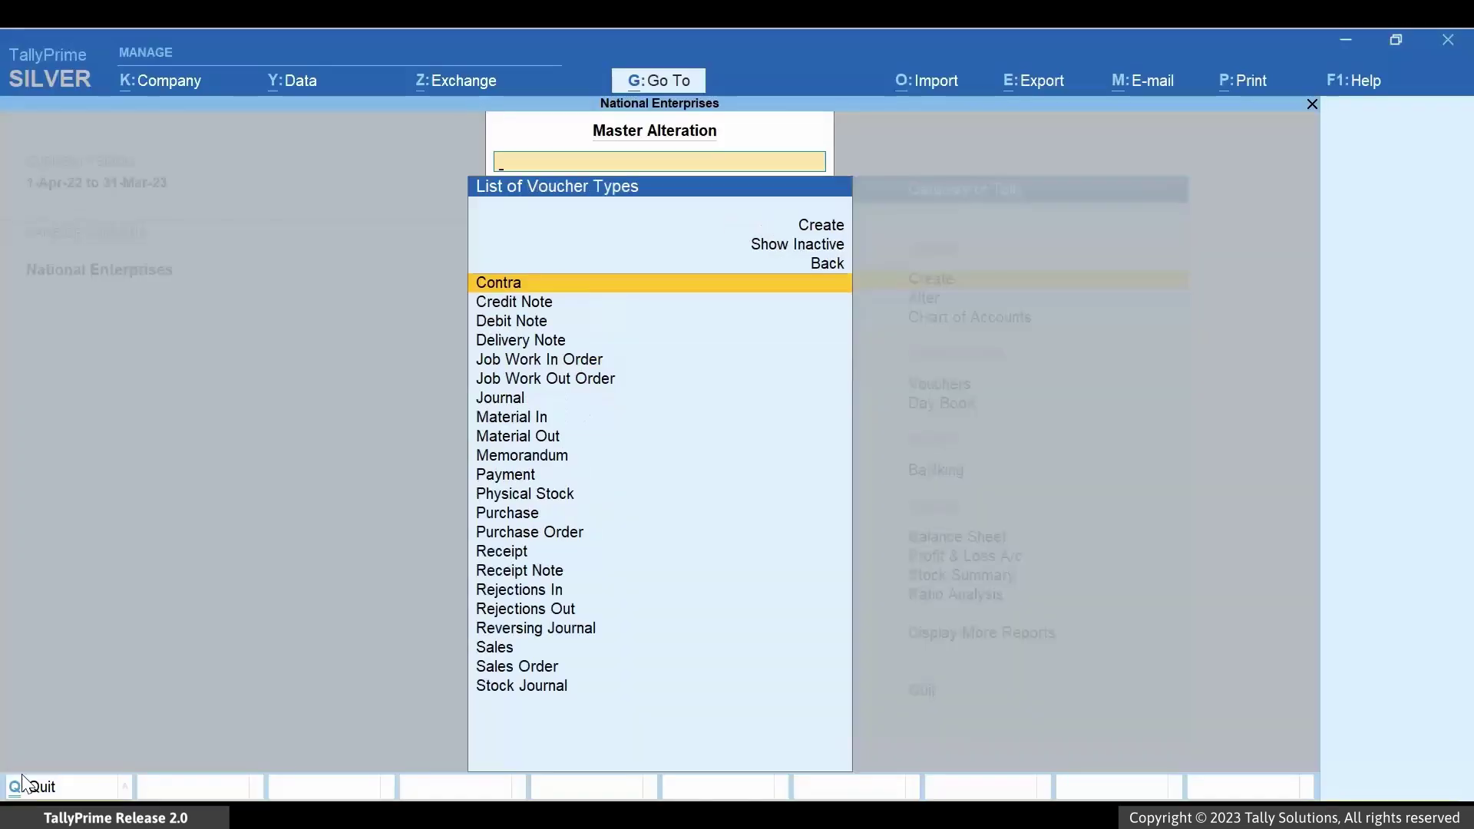
type("Mater")
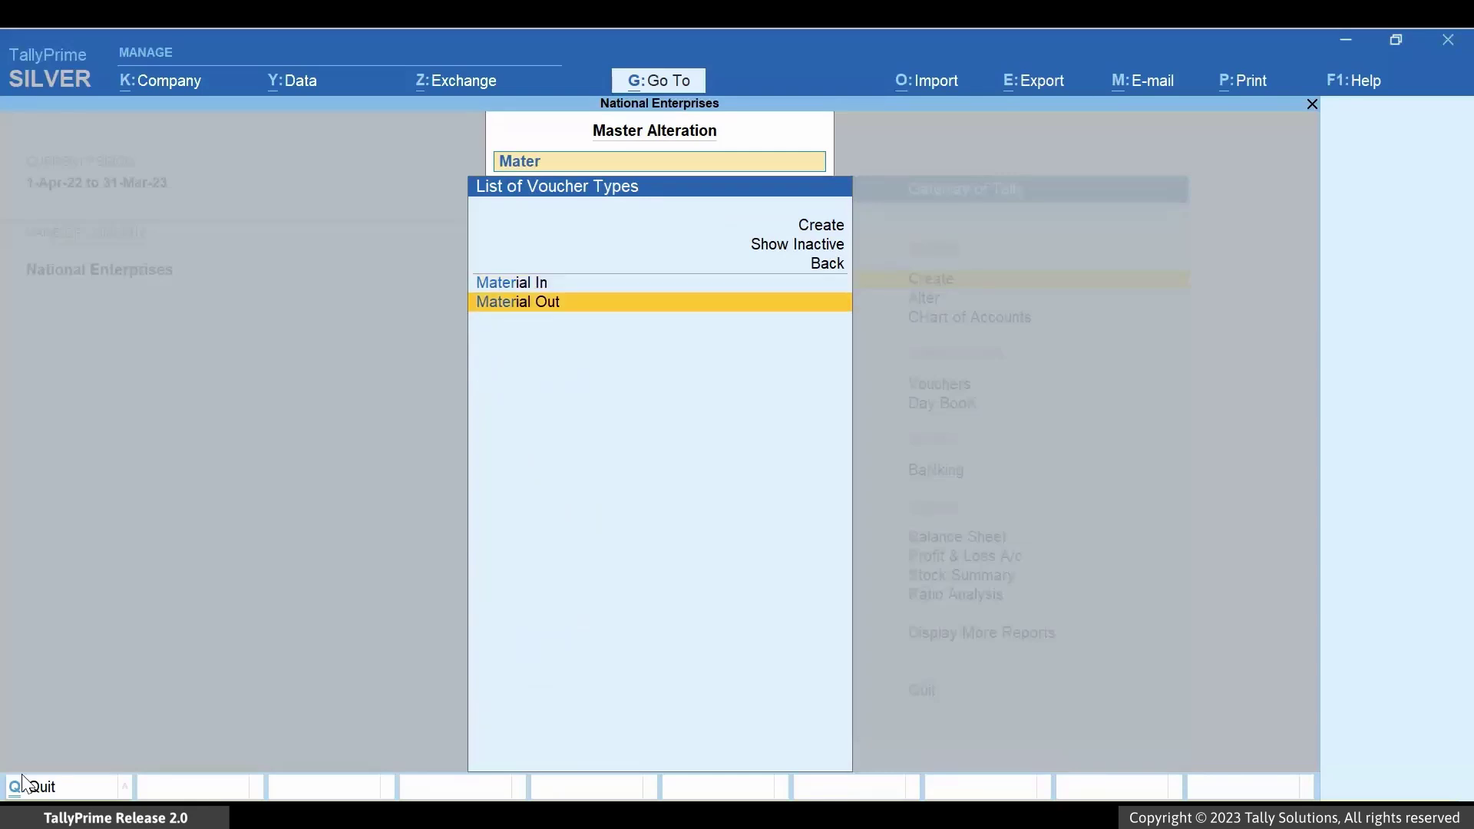
key("Down")
key("Return")
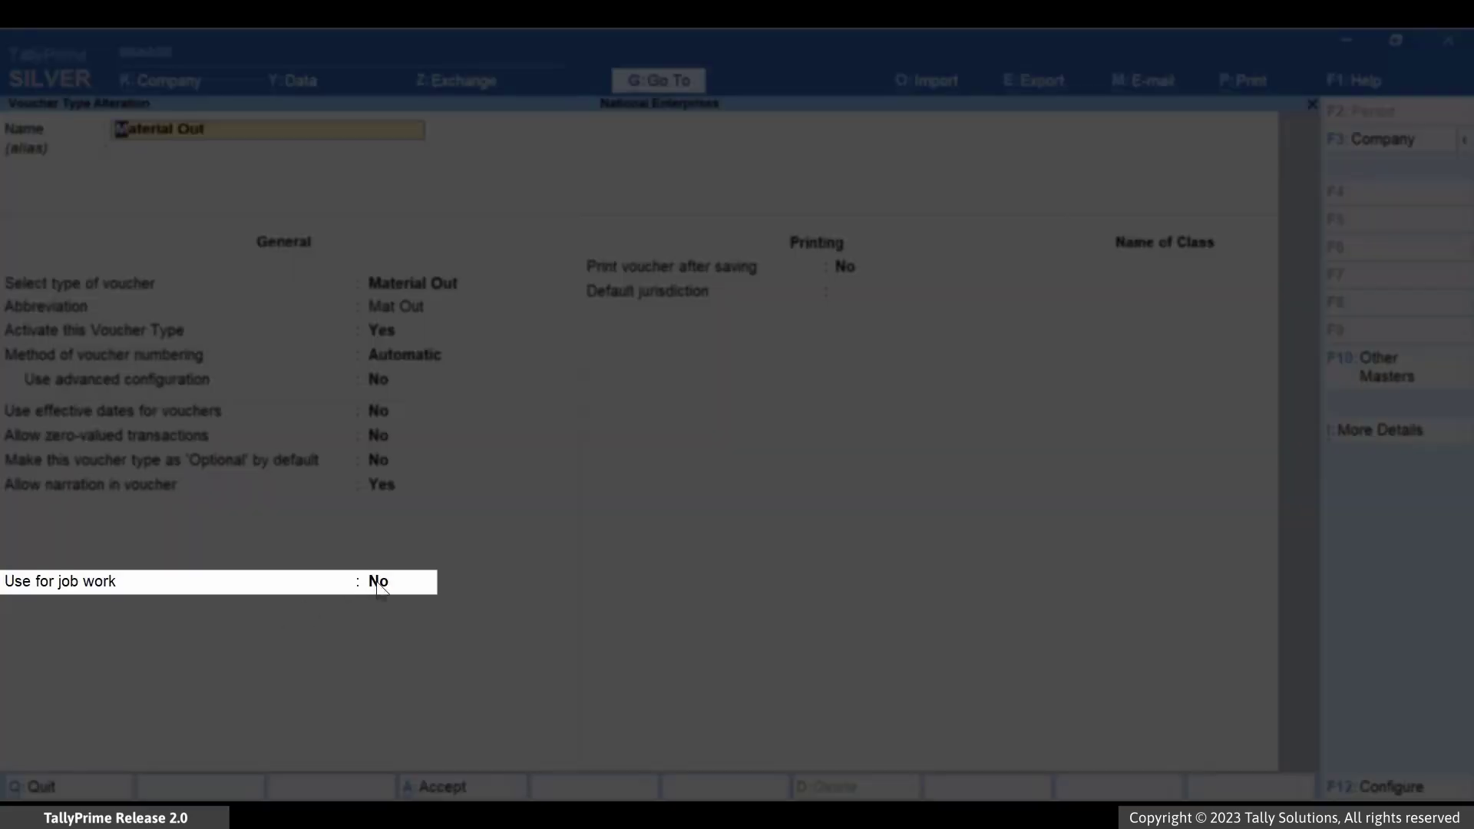
- Set Use for job work to Yes for Material Out, keep Use for Job Work In at No, save, and return to the Gateway of Tally
left_click(379, 581)
key("y")
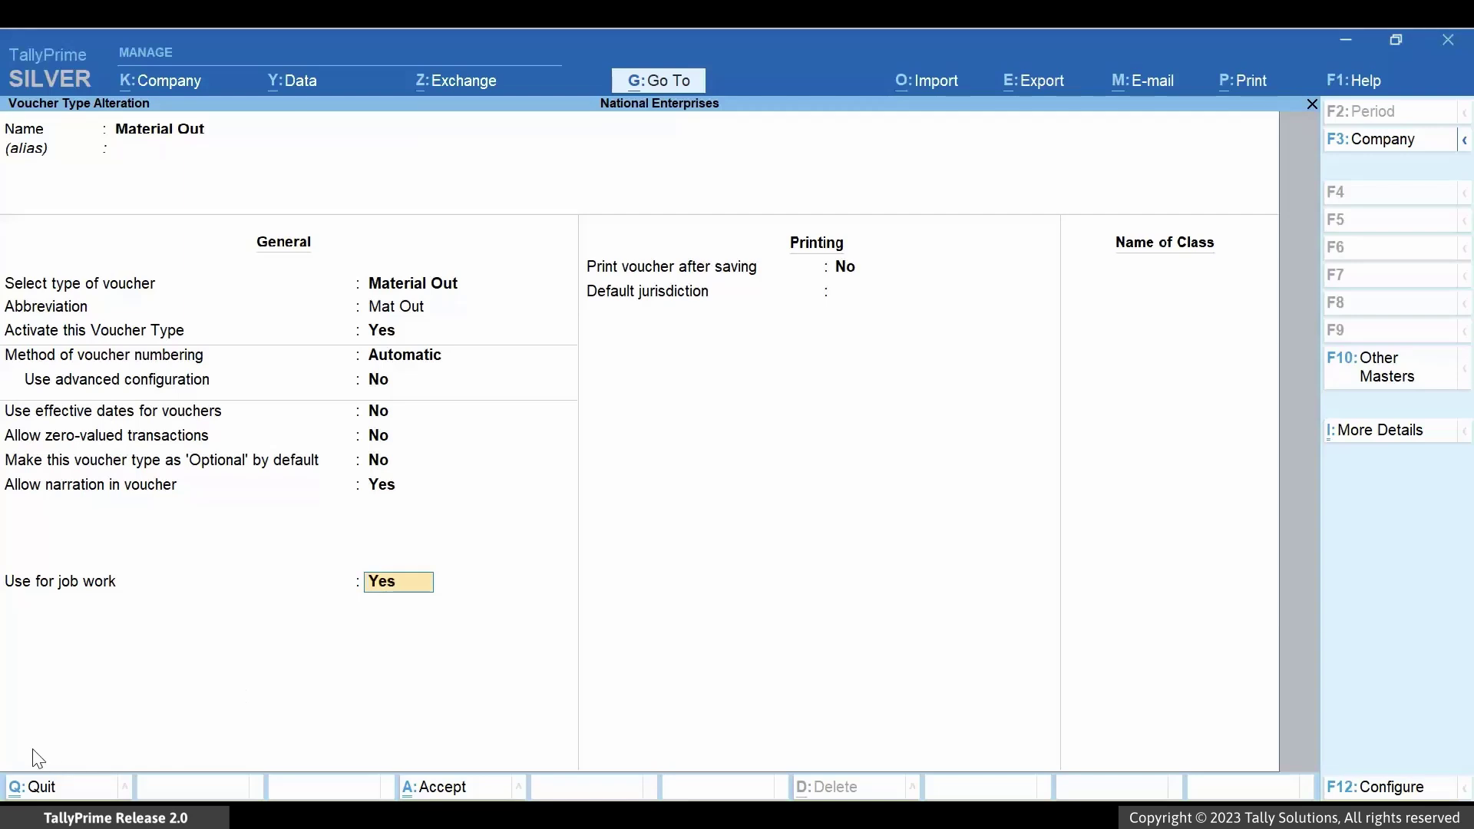
key("Return")
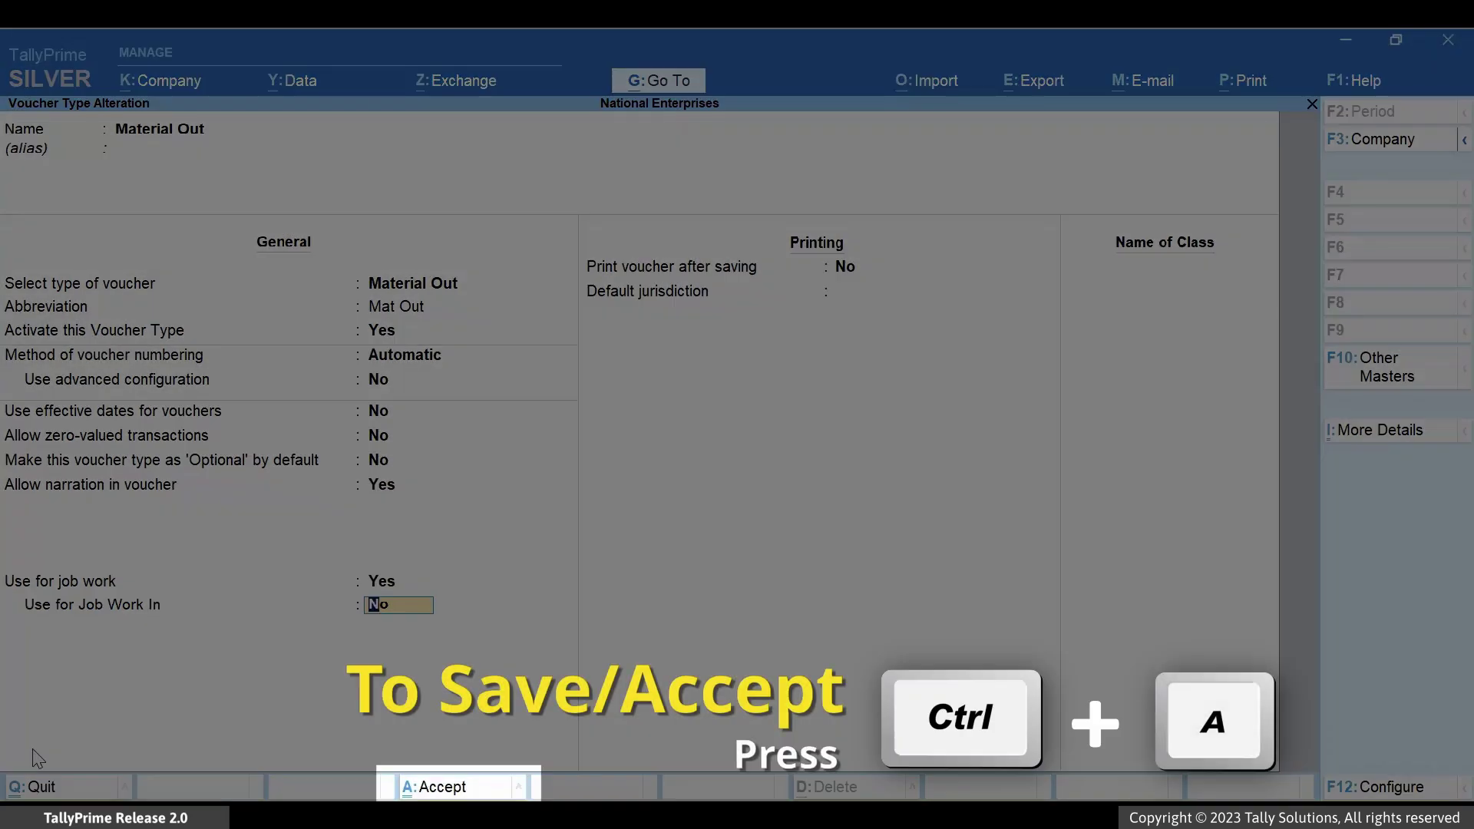
key("ctrl")
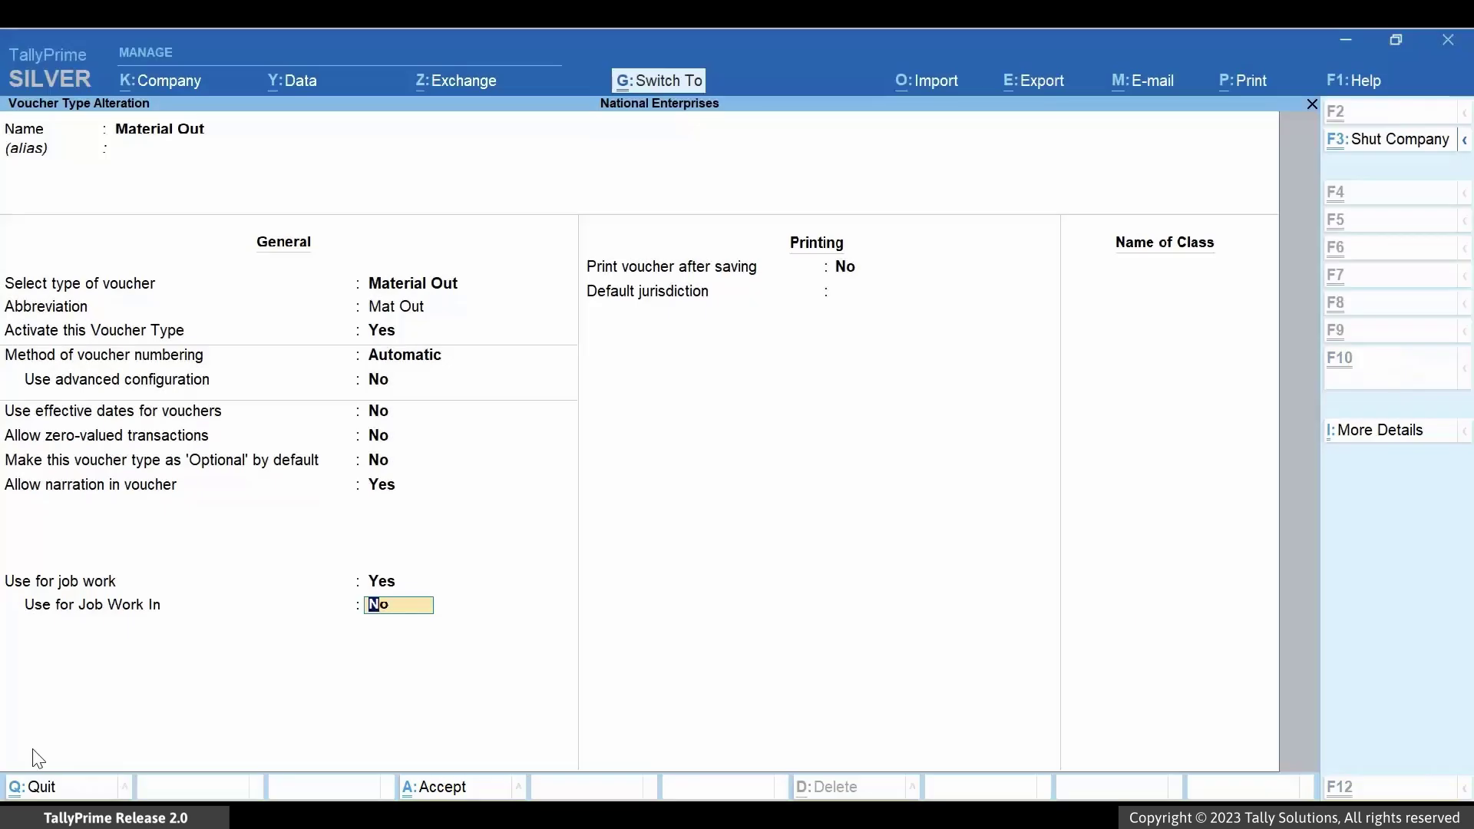
key("ctrl+a")
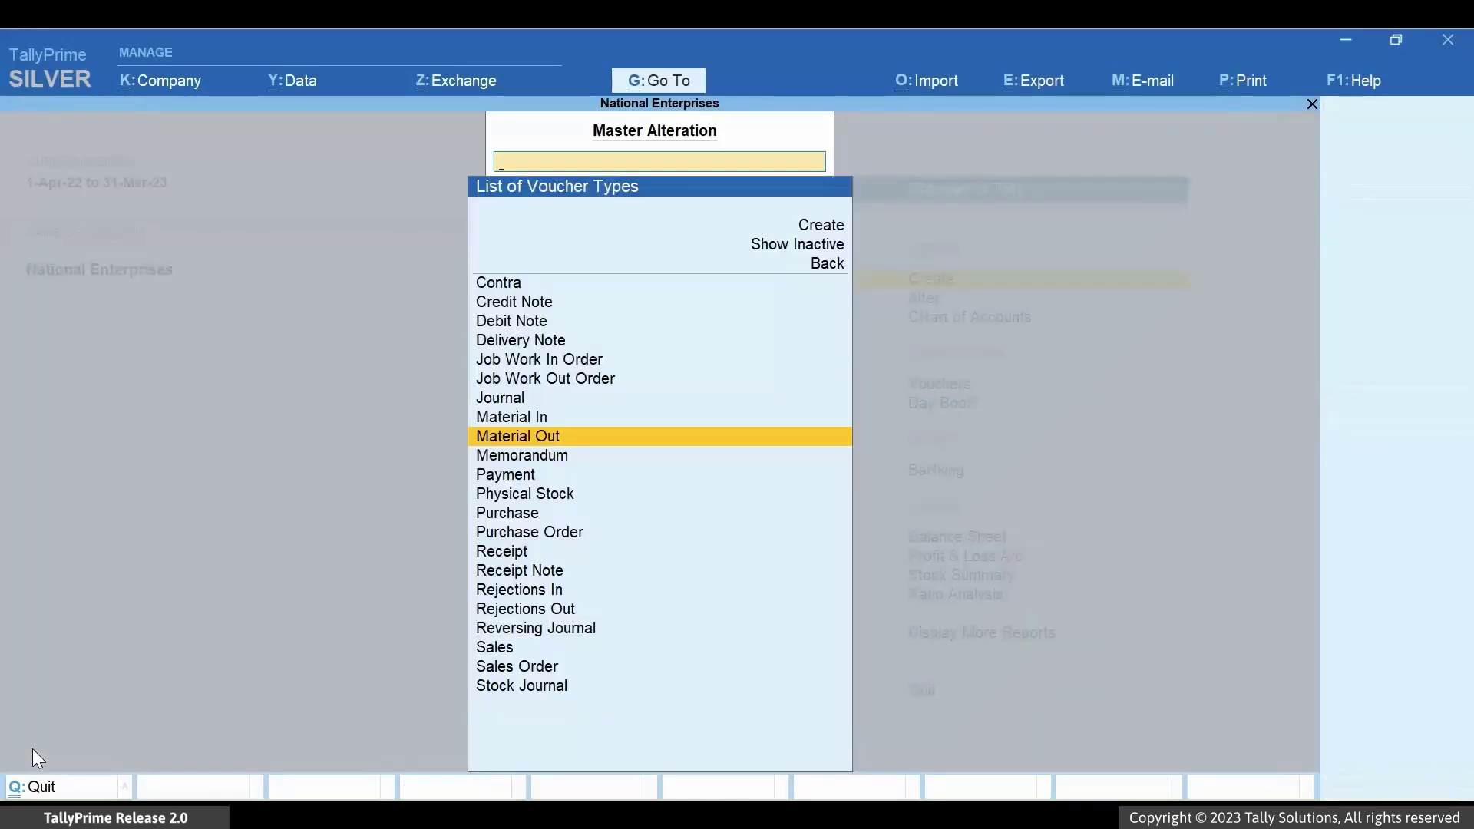
key("Up")
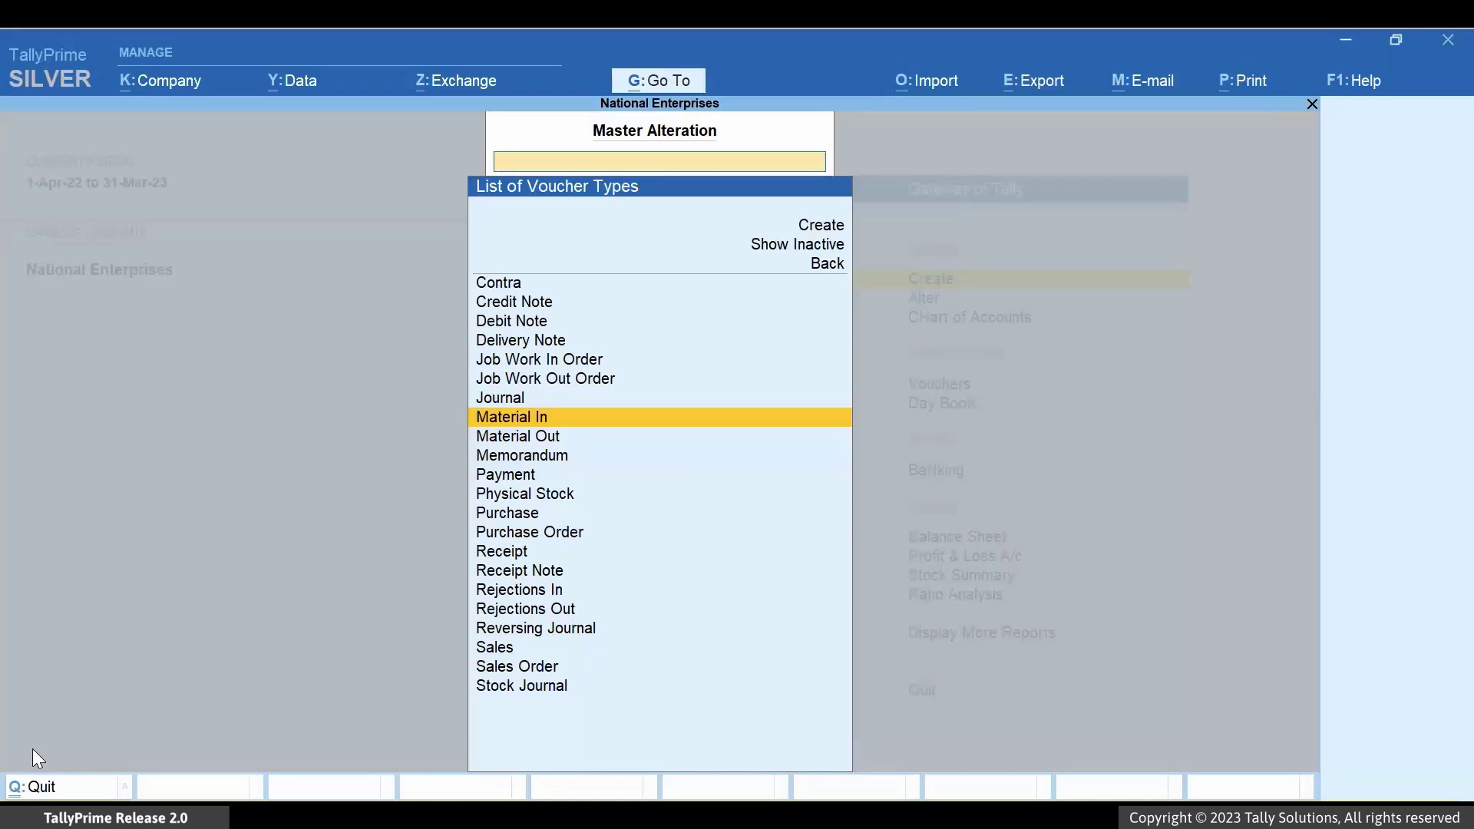
key("Escape")
key("Escape")
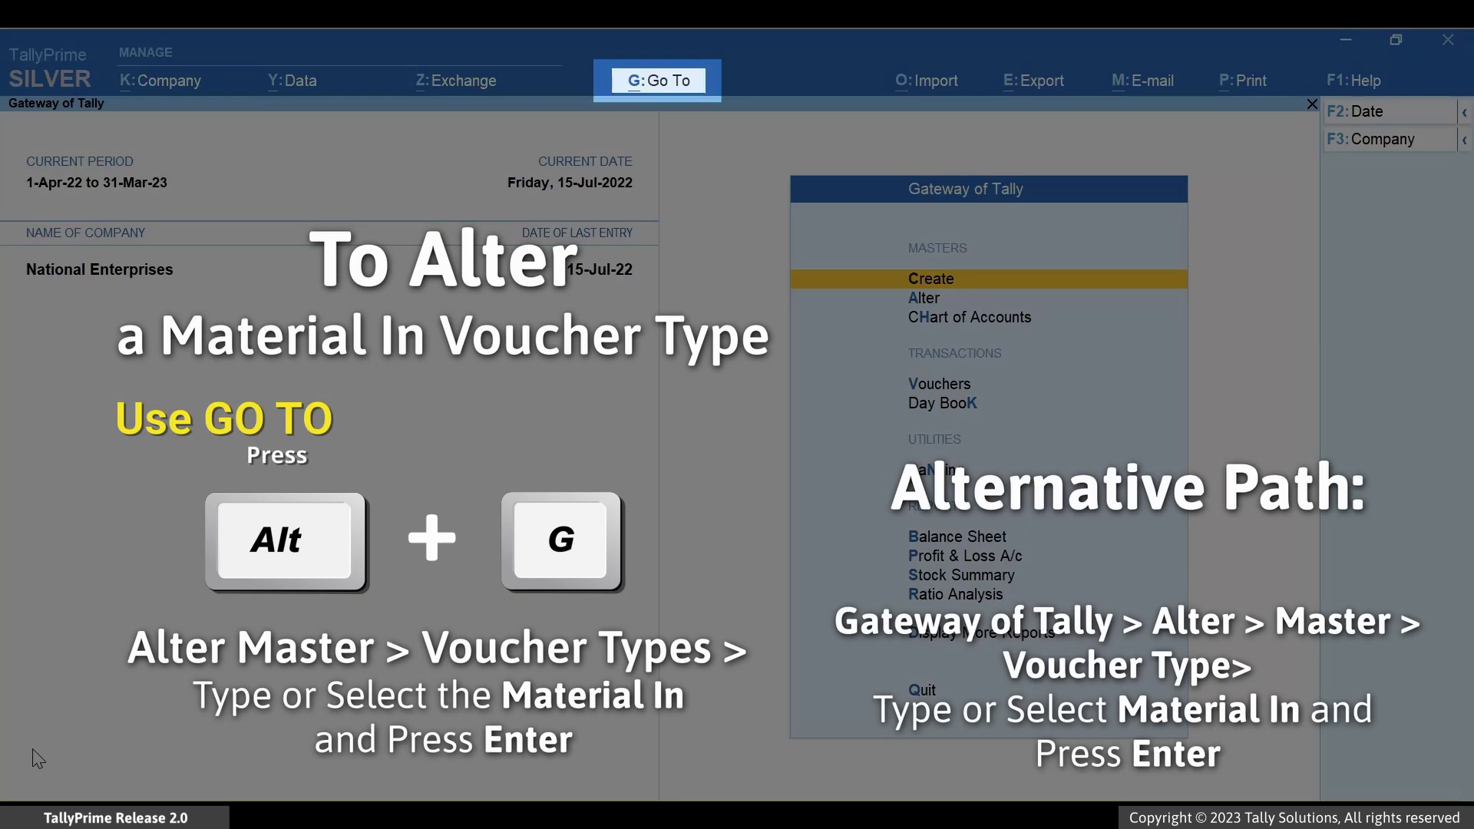
- Open the Material In voucher type for alteration
key("alt+g")
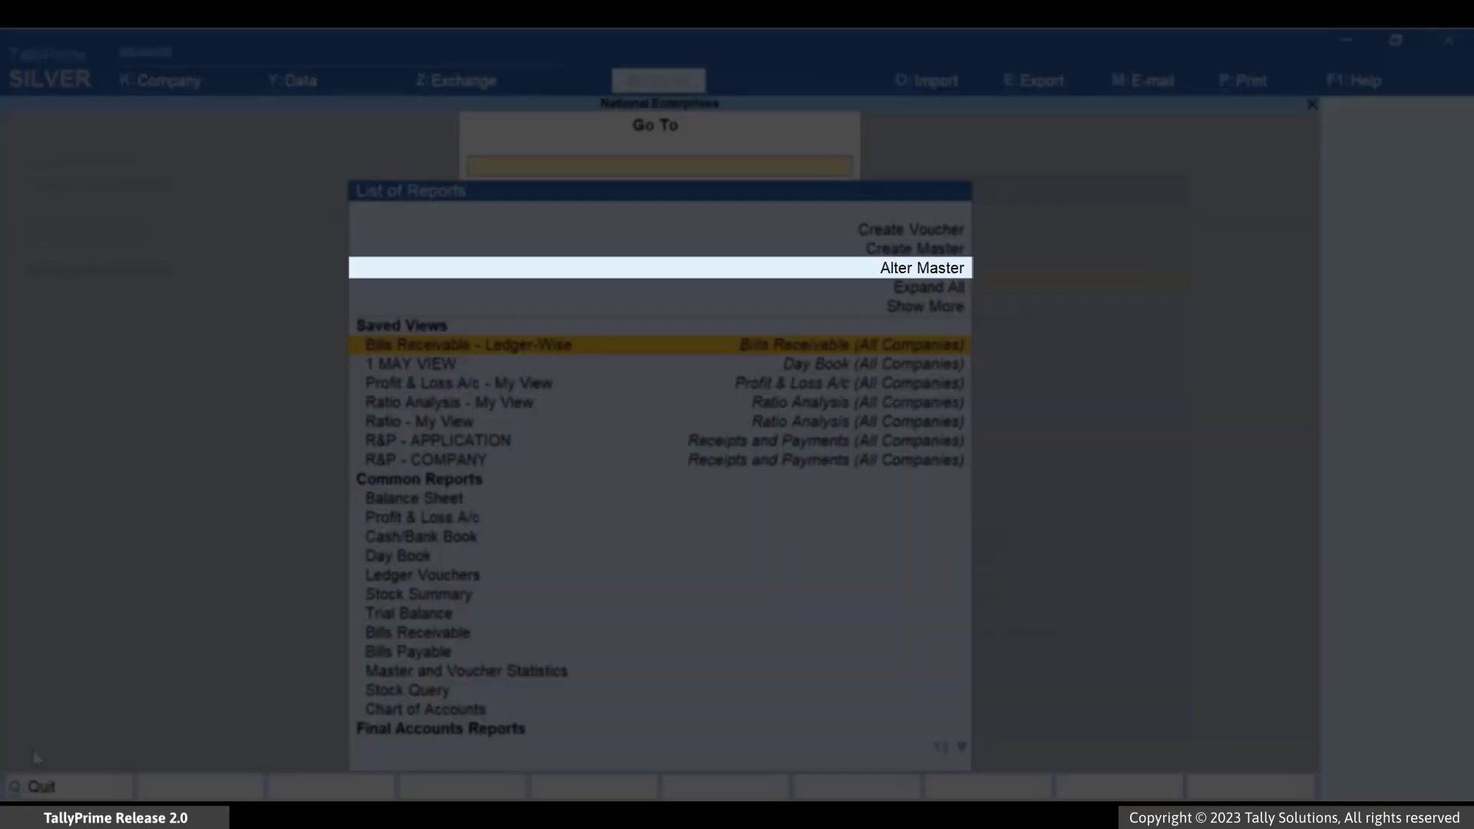
key("Return")
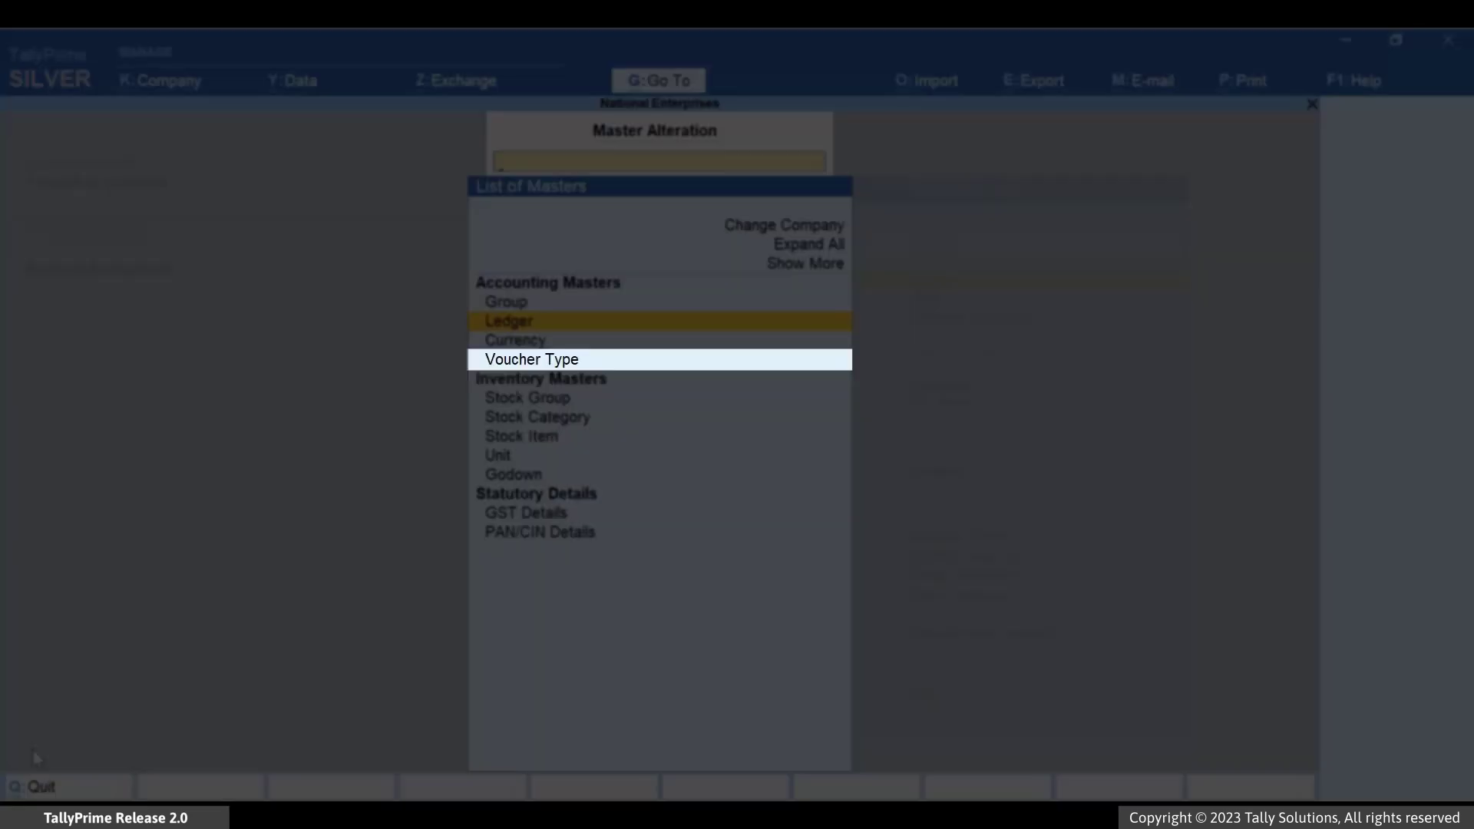
key("Return")
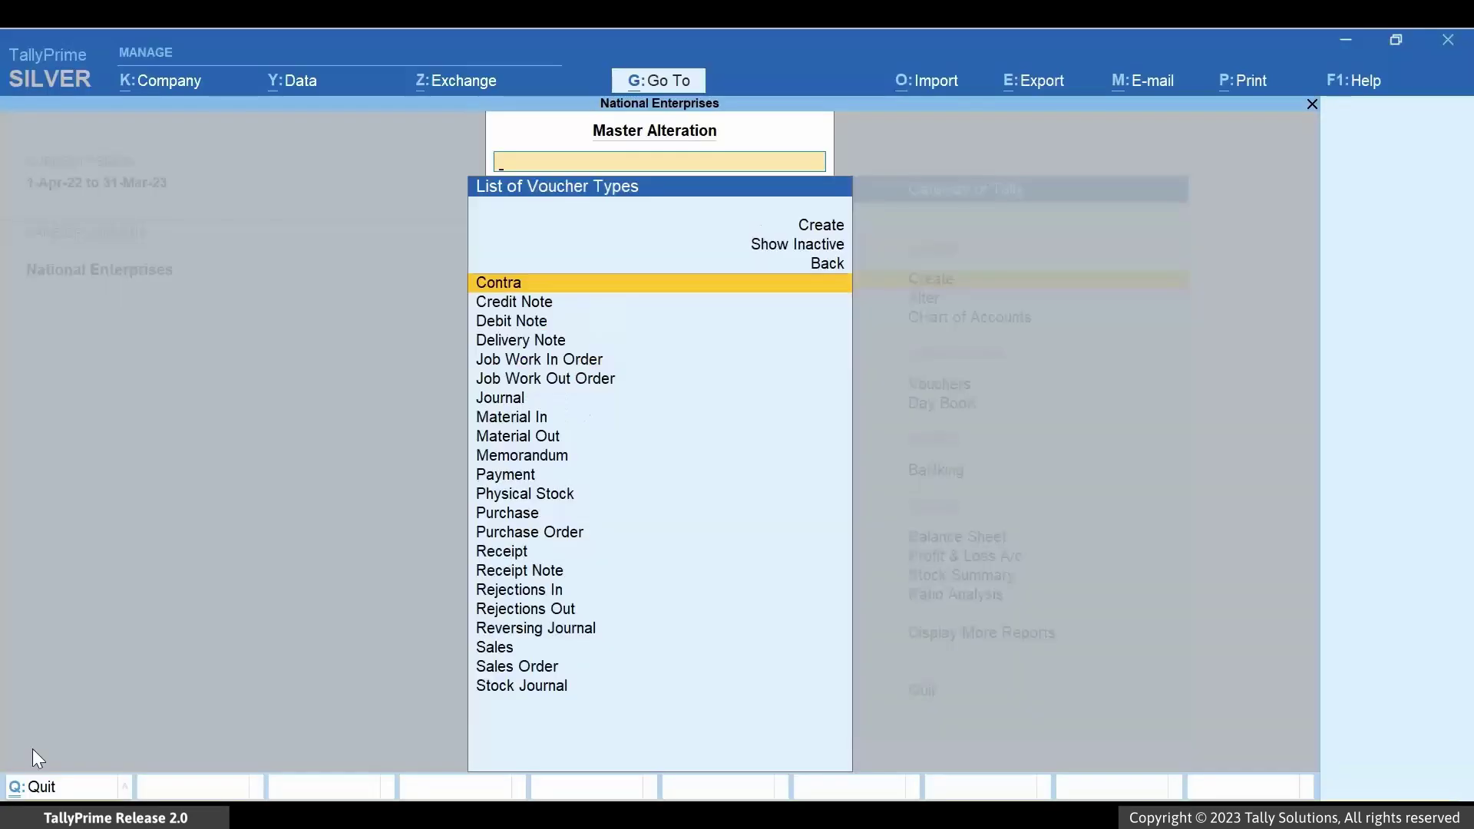
type("Mater")
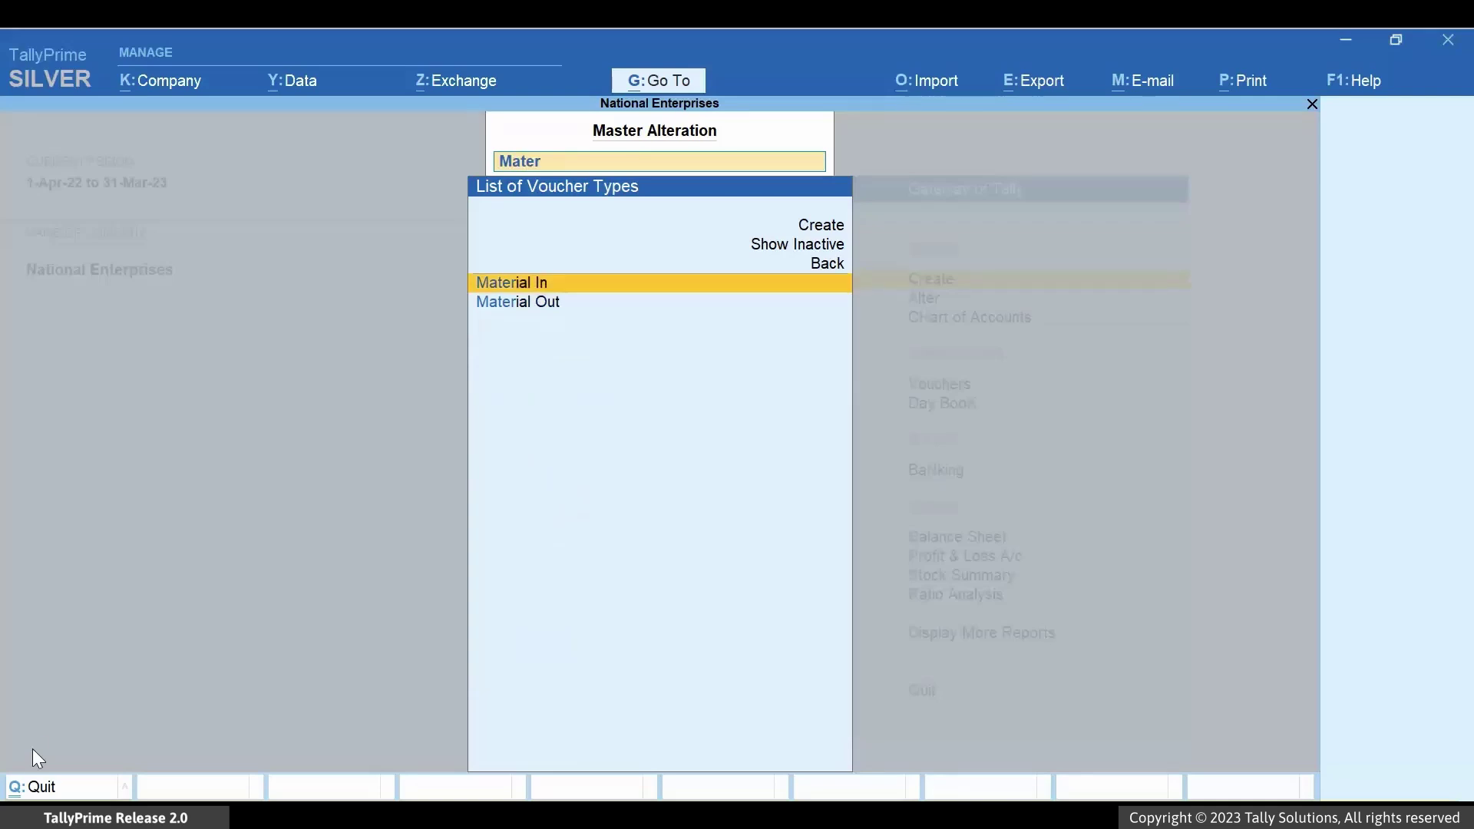
key("Return")
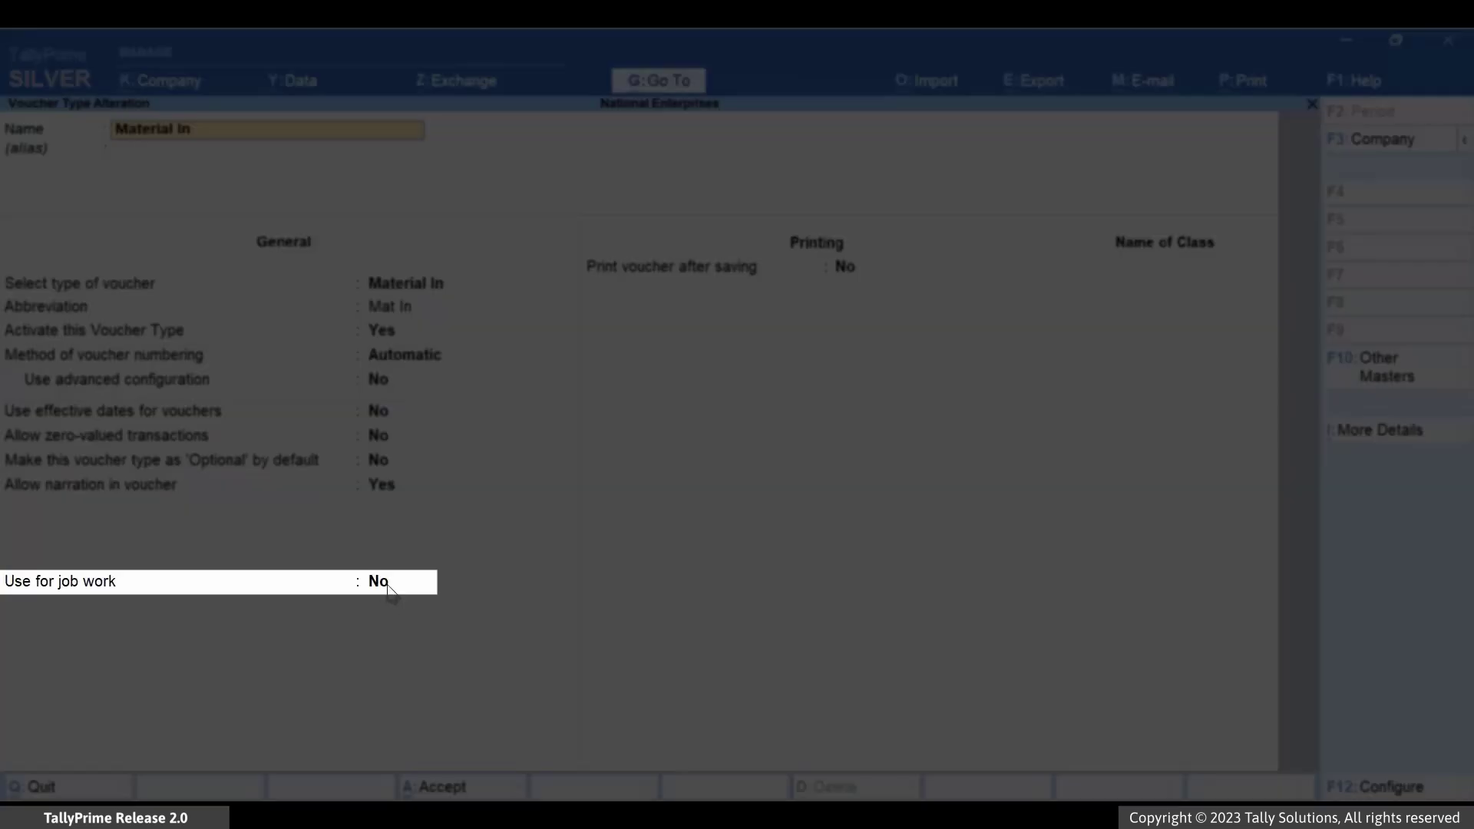
- Set Use for job work and Allow consumption to Yes for the Material In voucher type, and save it
left_click(382, 586)
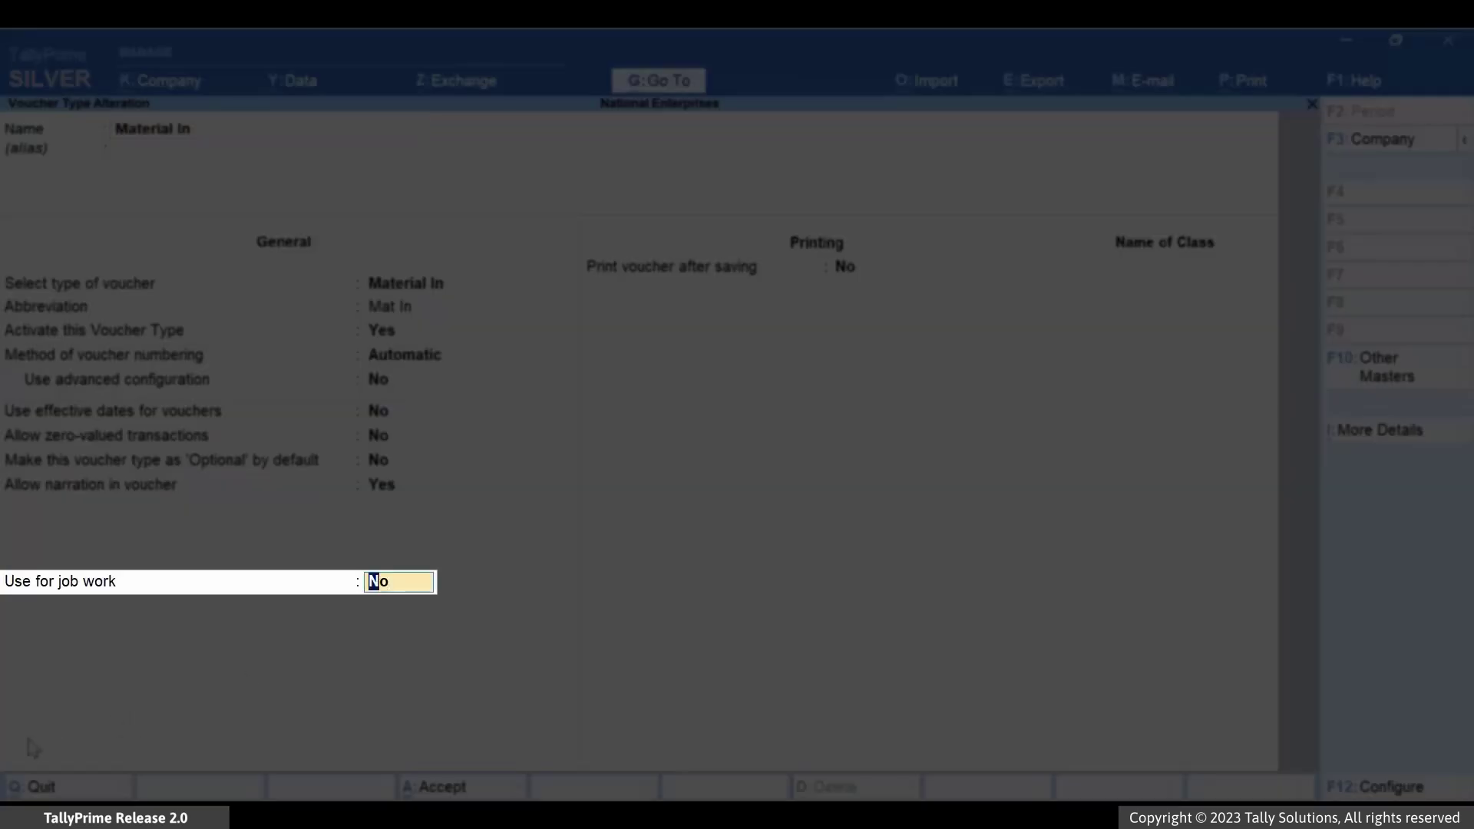
type("Yes")
key("Return")
key("Return")
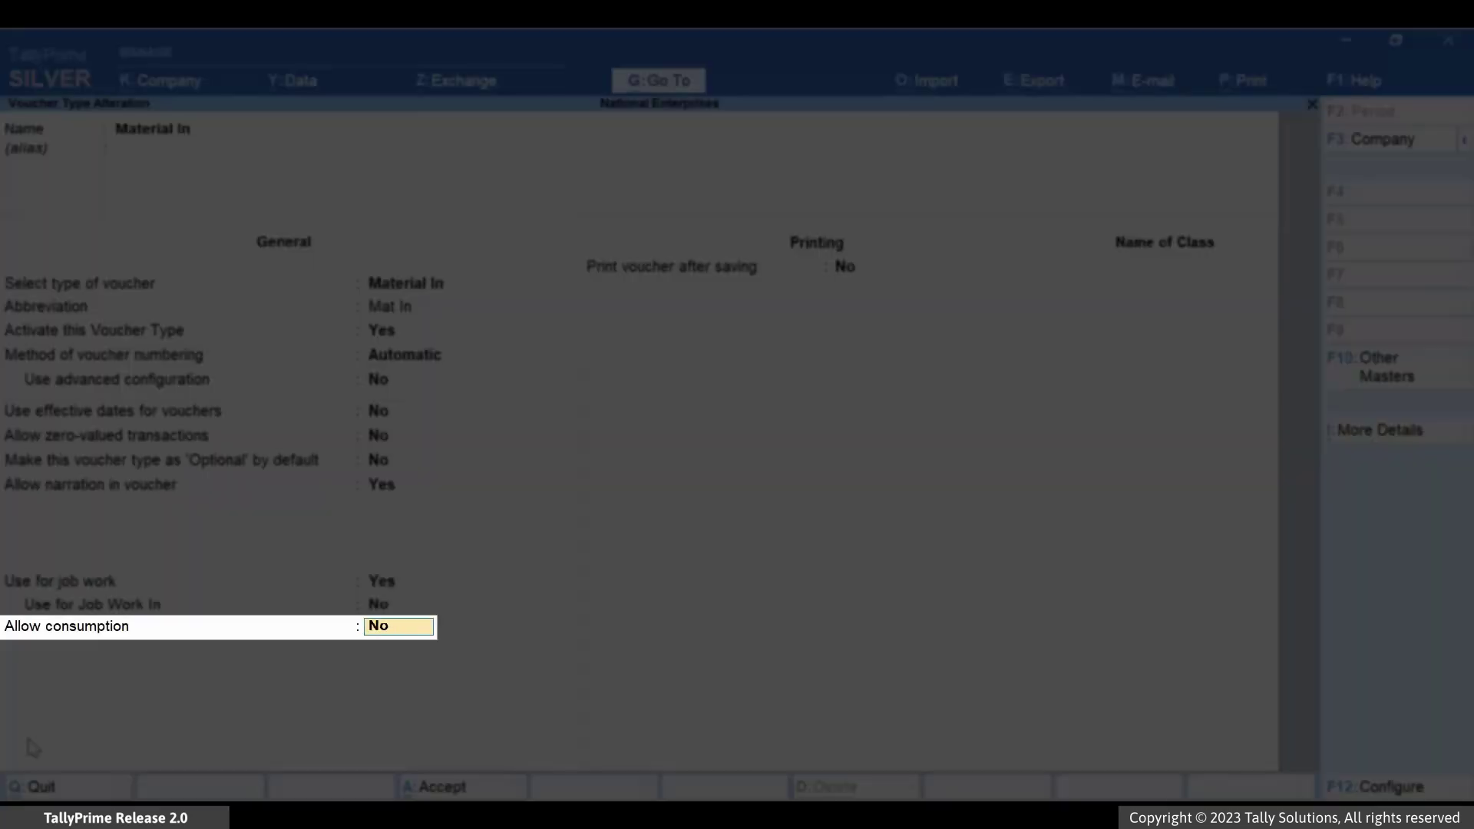
type("Yes")
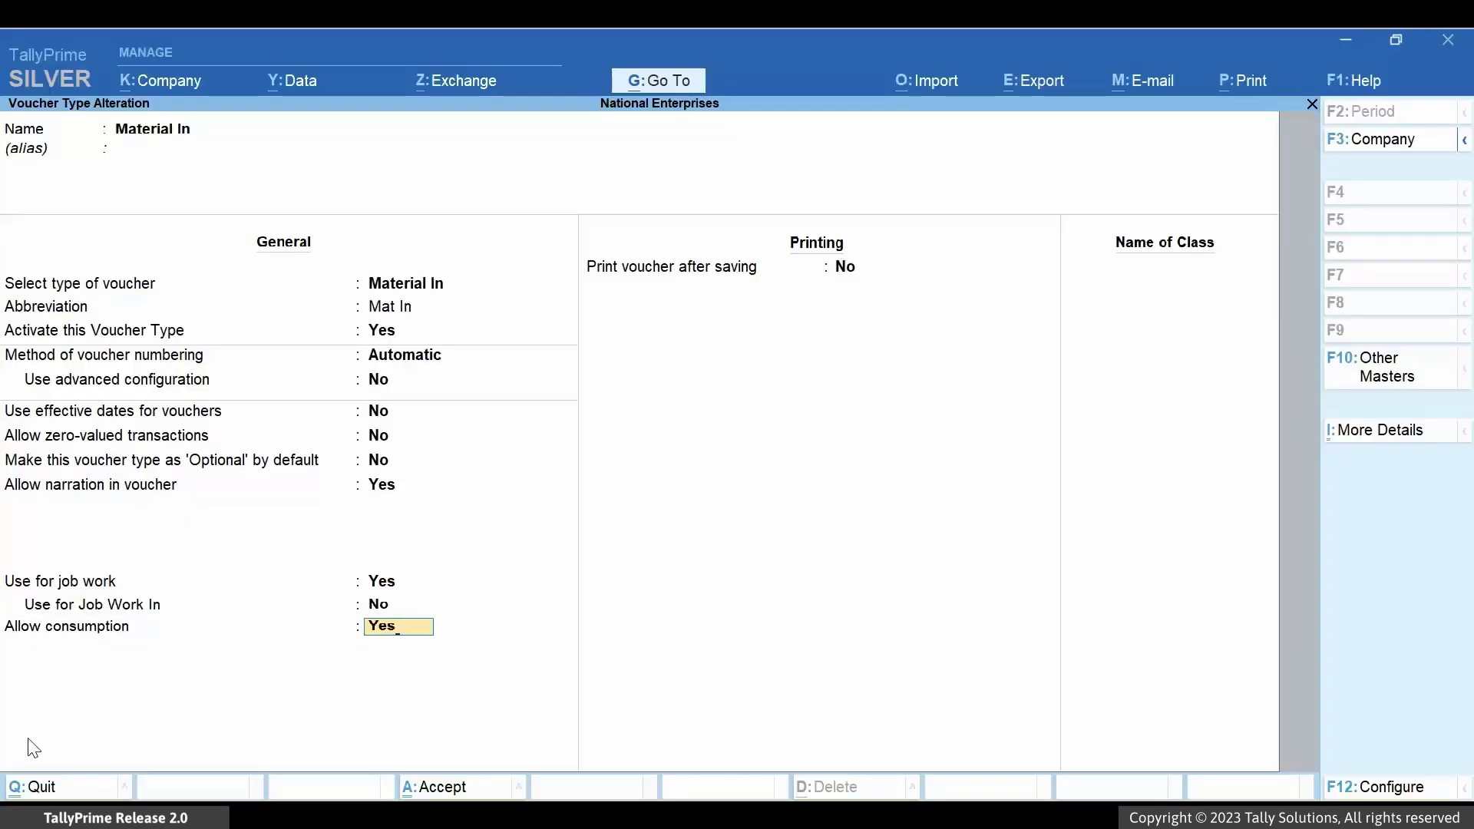
key("ctrl")
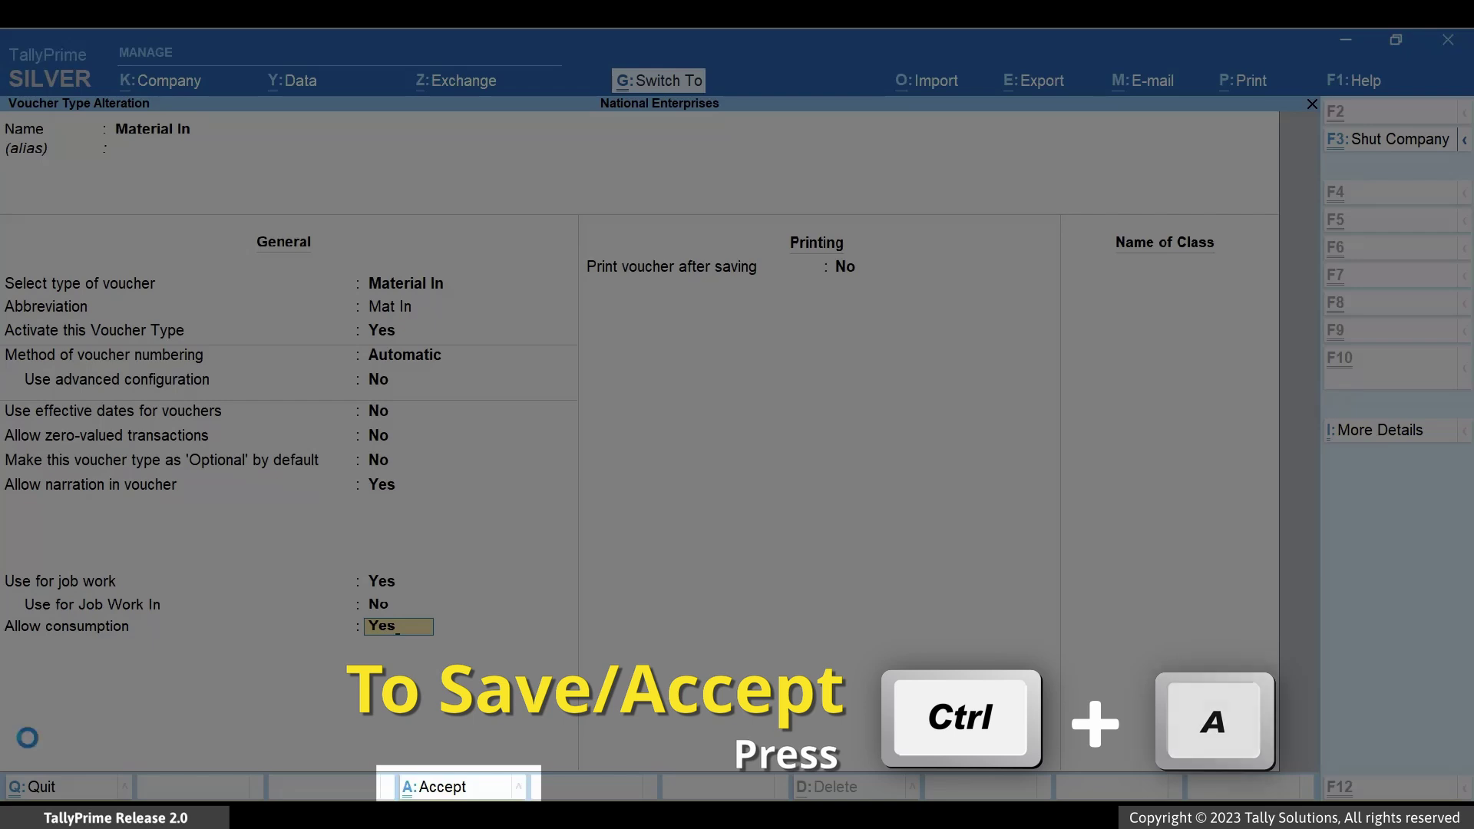
key("ctrl+a")
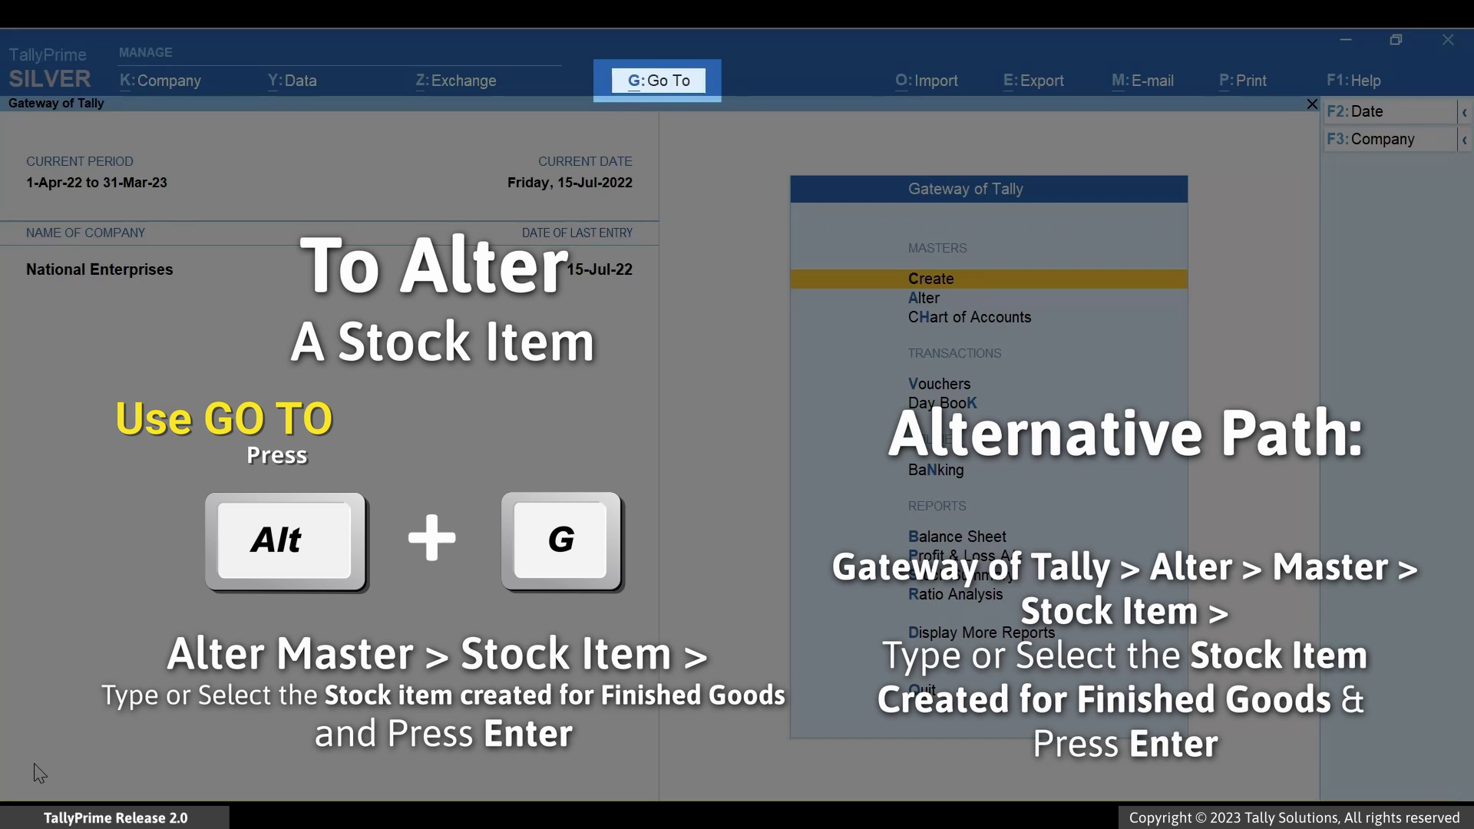
- Bring up the list of stock items available for master alteration
key("alt+g")
key("Up")
key("Up")
key("Up")
key("Return")
key("Down")
key("Down")
key("Down")
key("Down")
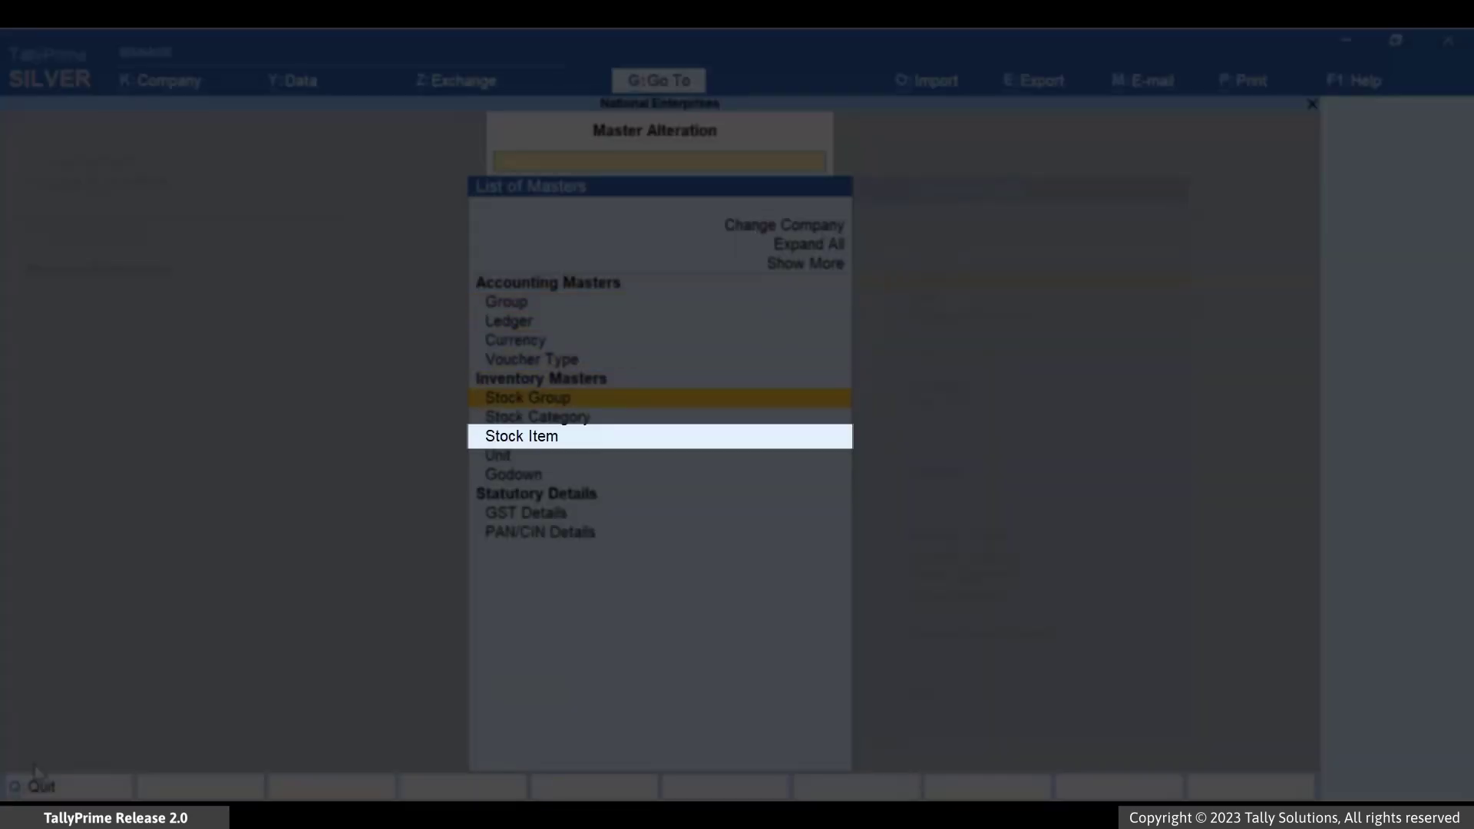
key("Down")
key("Down")
key("Return")
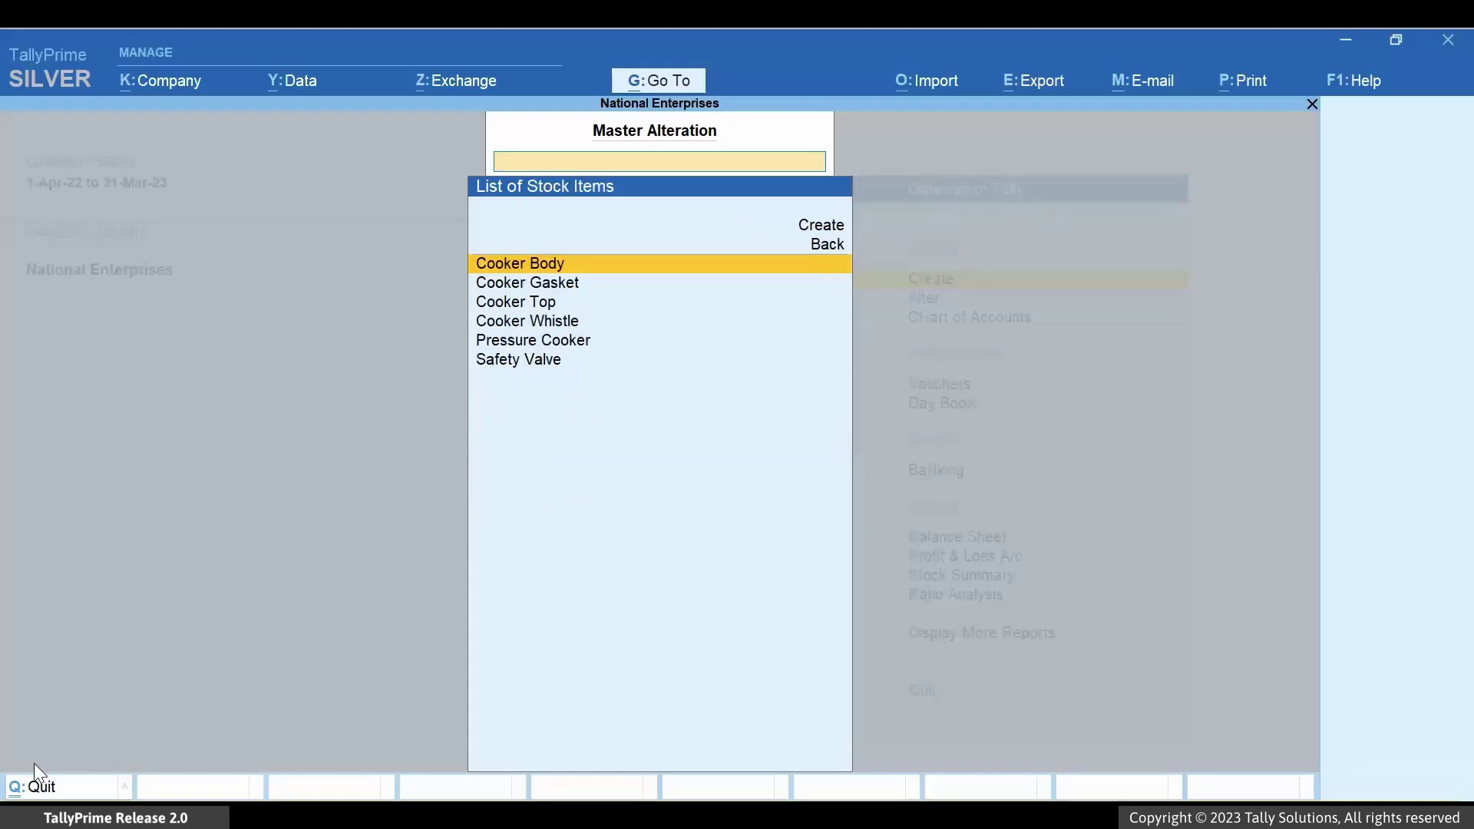
- Open the Pressure Cooker stock item for alteration
key("Down")
key("Down")
key("Down")
key("Down")
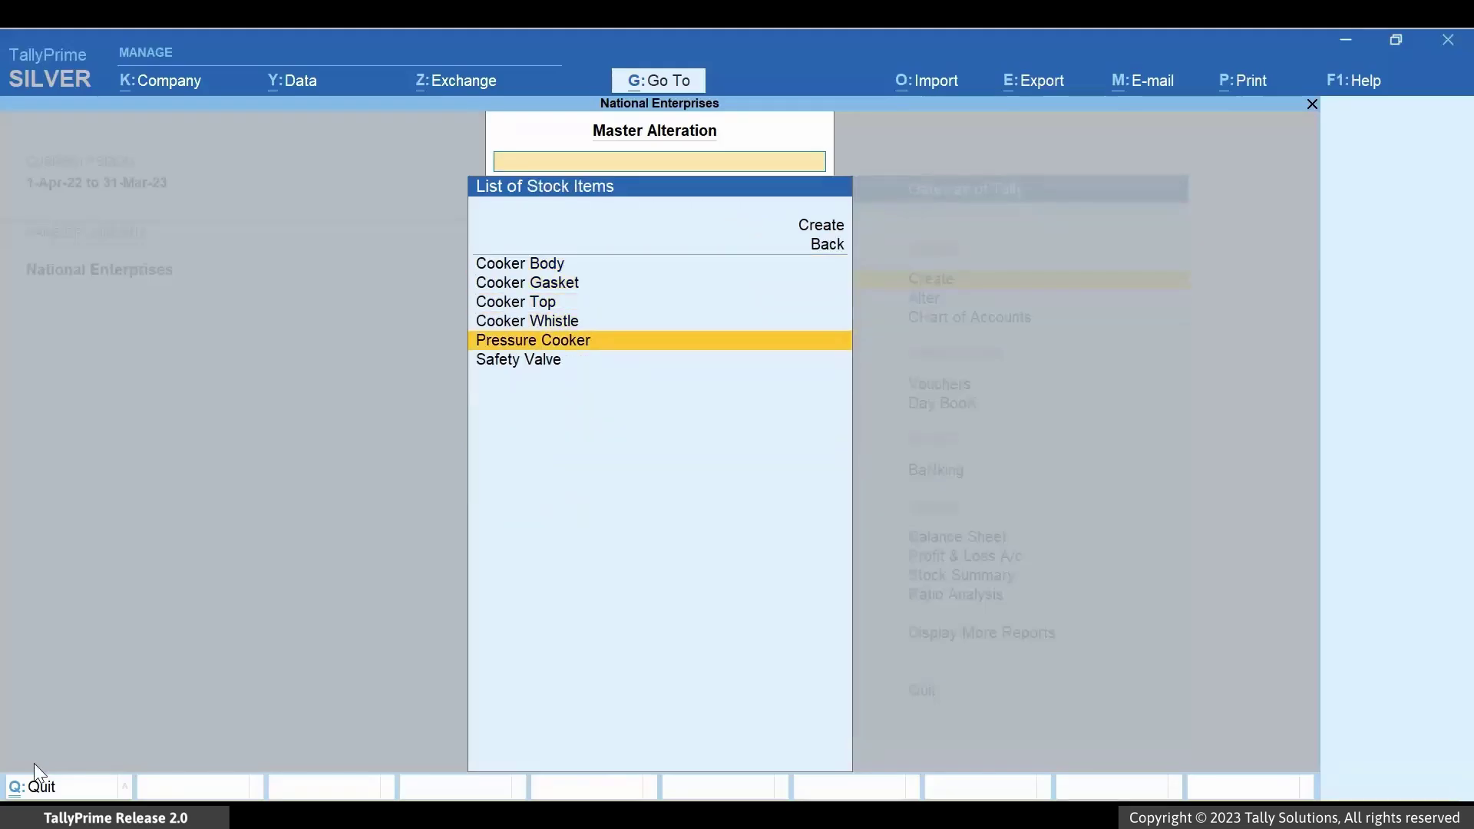
key("Return")
- In the stock item configuration, set Set Components List (Bill of Materials) in Stock Items to Yes and save it
key("F12")
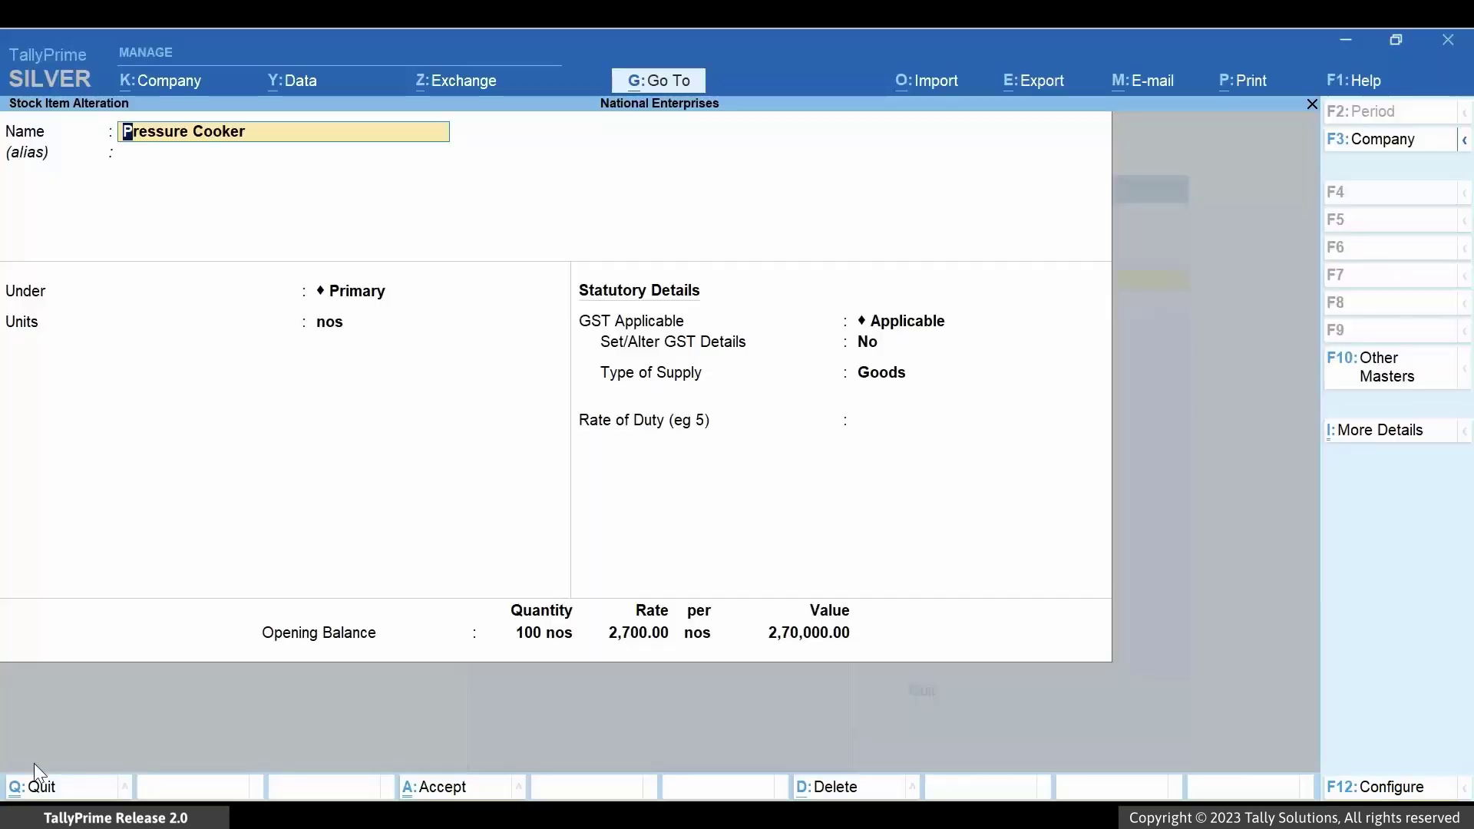
key("F12")
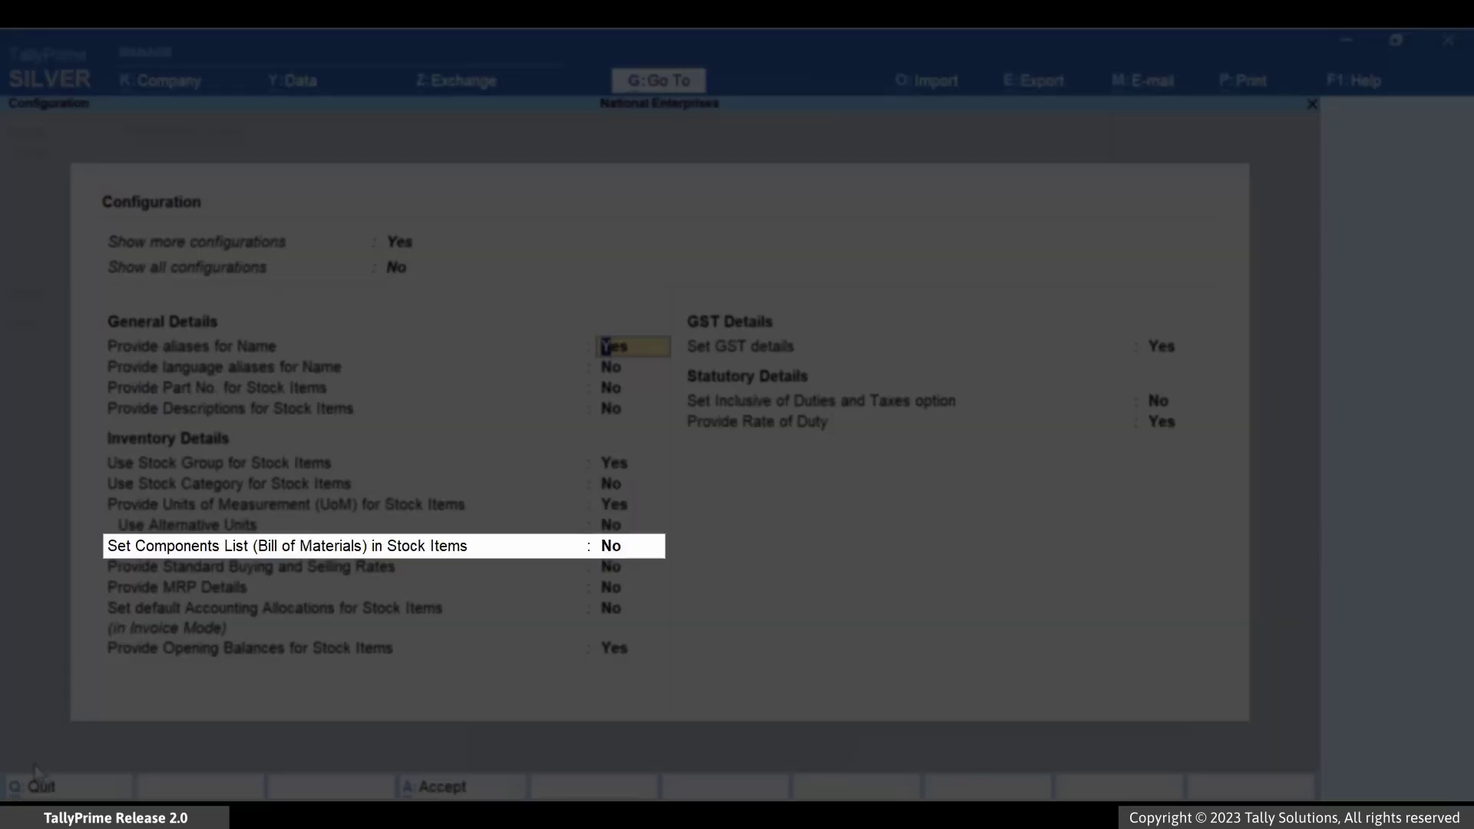
key("Down")
key("Down")
key("Down")
key("Down")
key("Down")
key("Down")
key("Down")
key("Down")
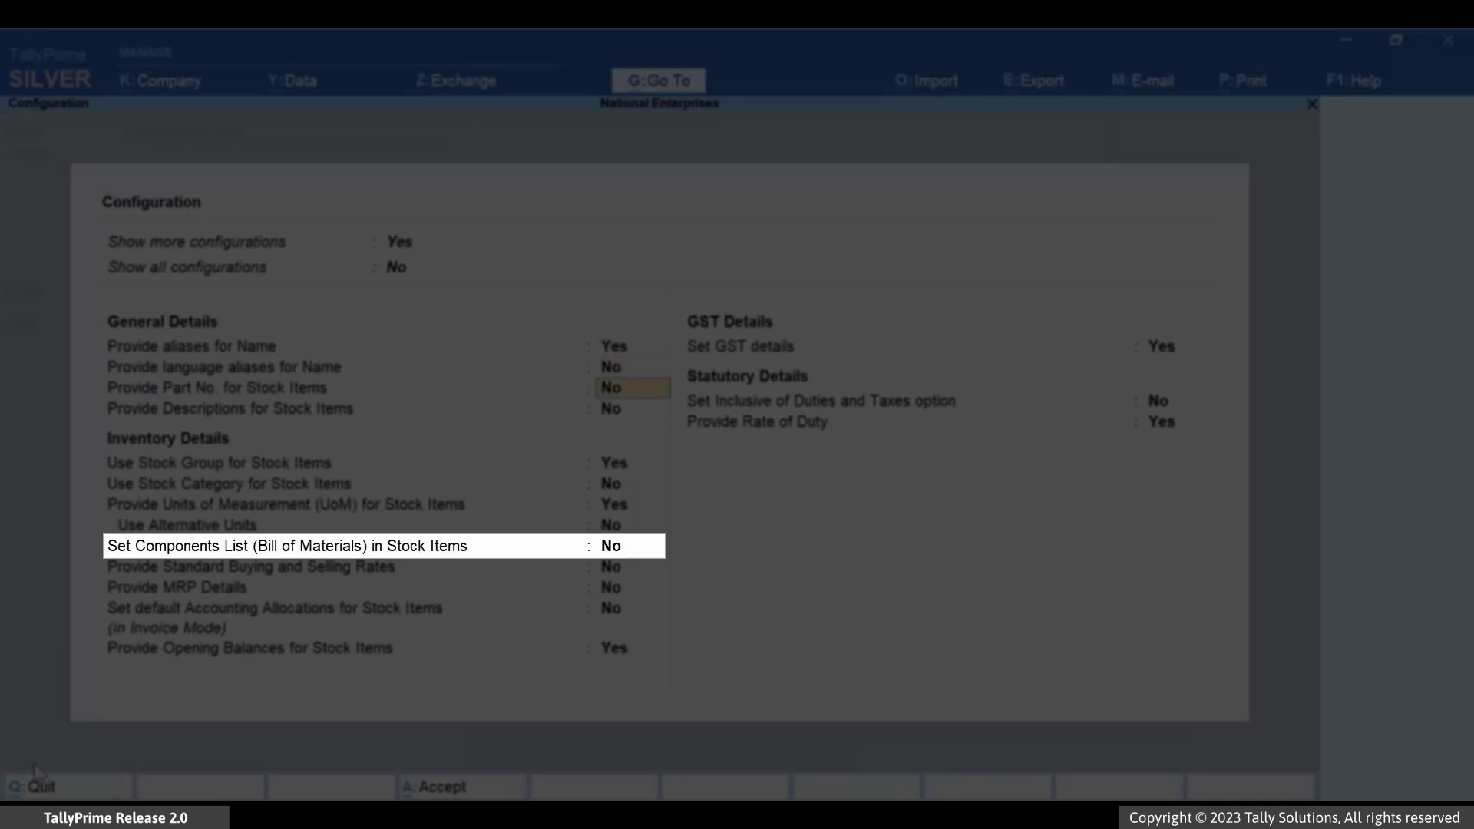
key("y")
key("Return")
key("ctrl")
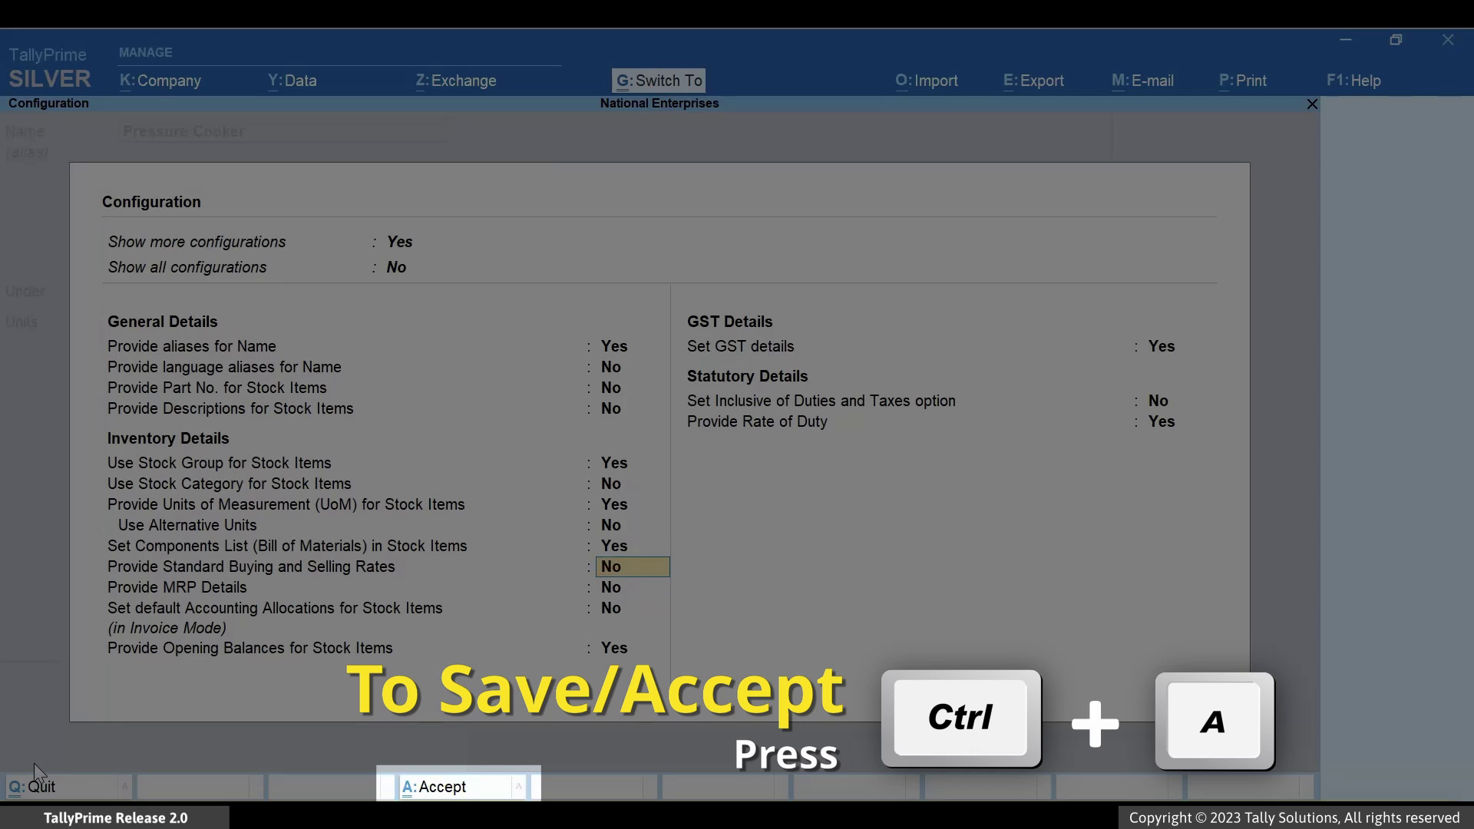
key("ctrl+a")
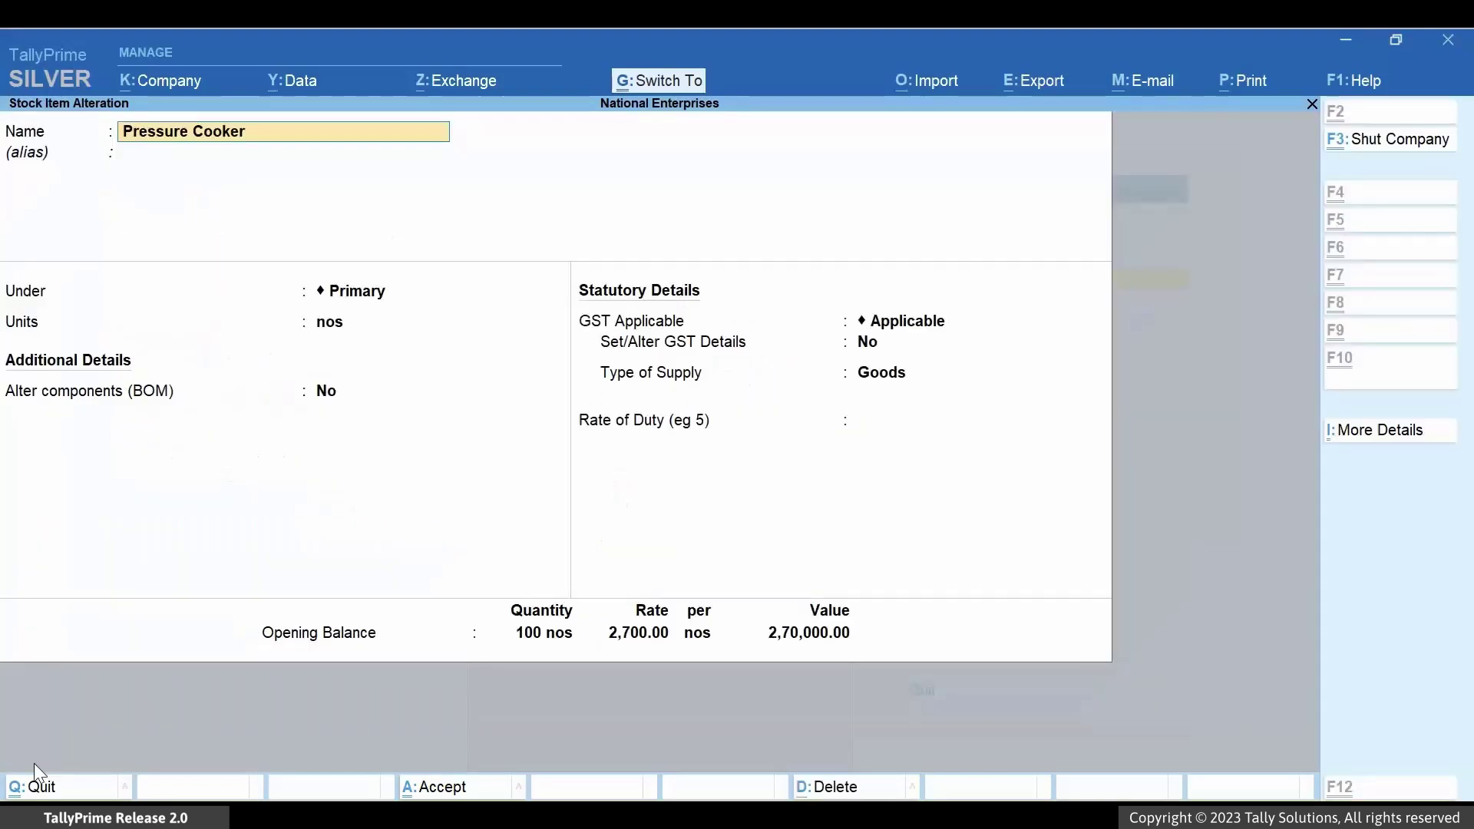
- Set Alter components (BOM) to Yes for the Pressure Cooker
key("Return")
key("Return")
key("Return")
key("Return")
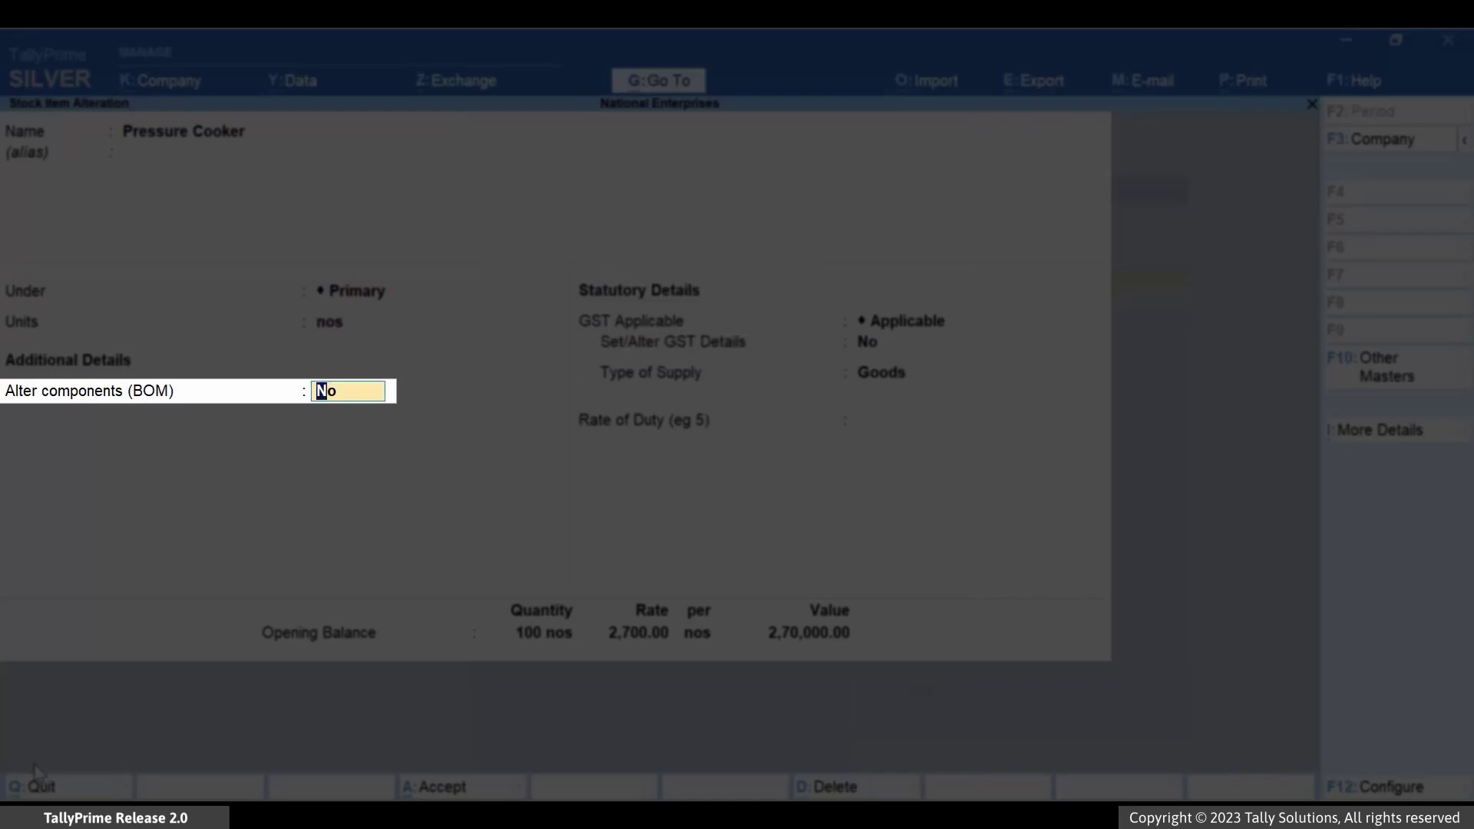
key("y")
key("Return")
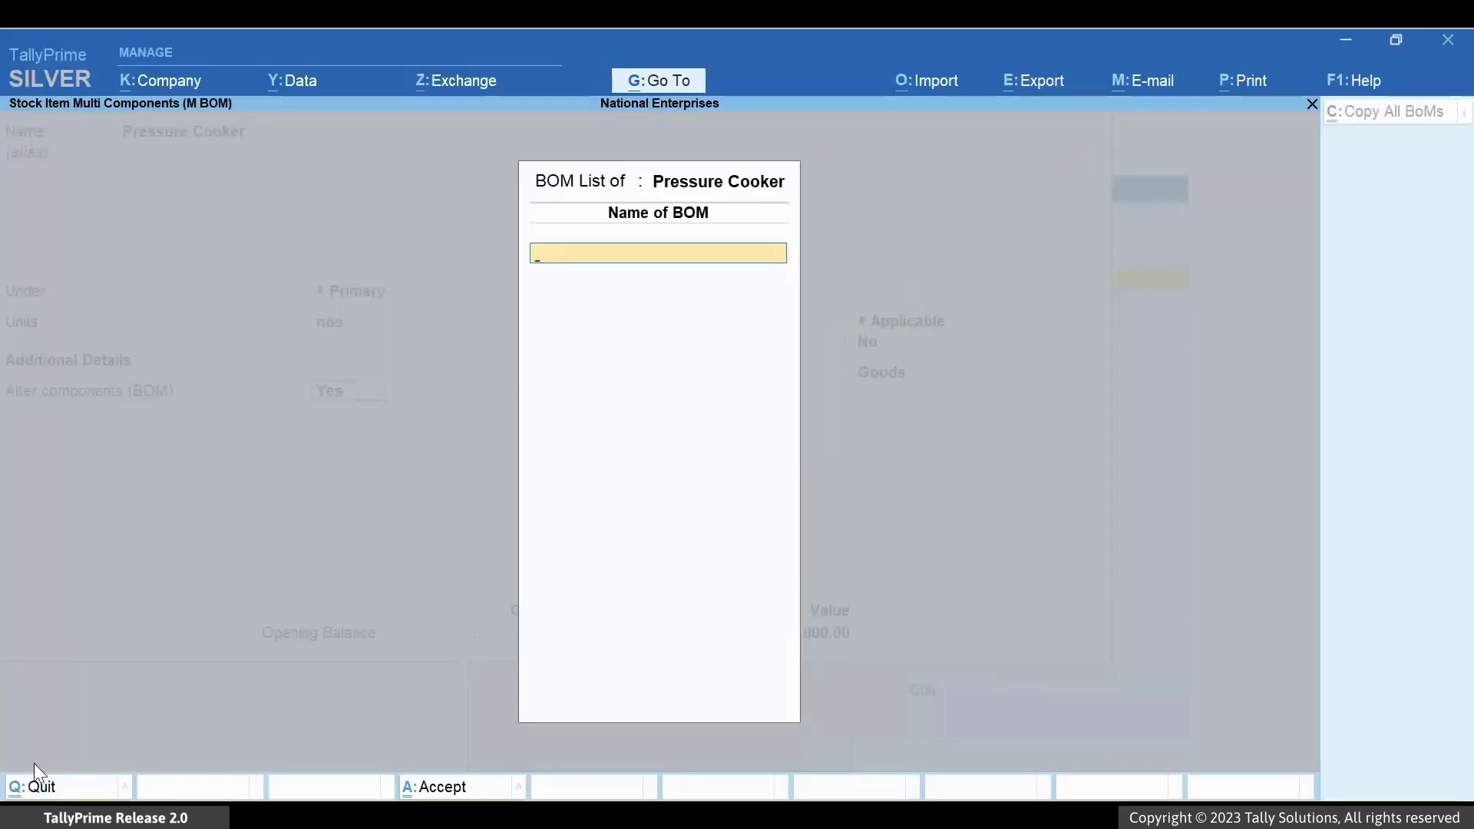
- Name the Pressure Cooker's bill of materials Standard and set its unit of manufacture to 1 nos
type("Standard")
key("Return")
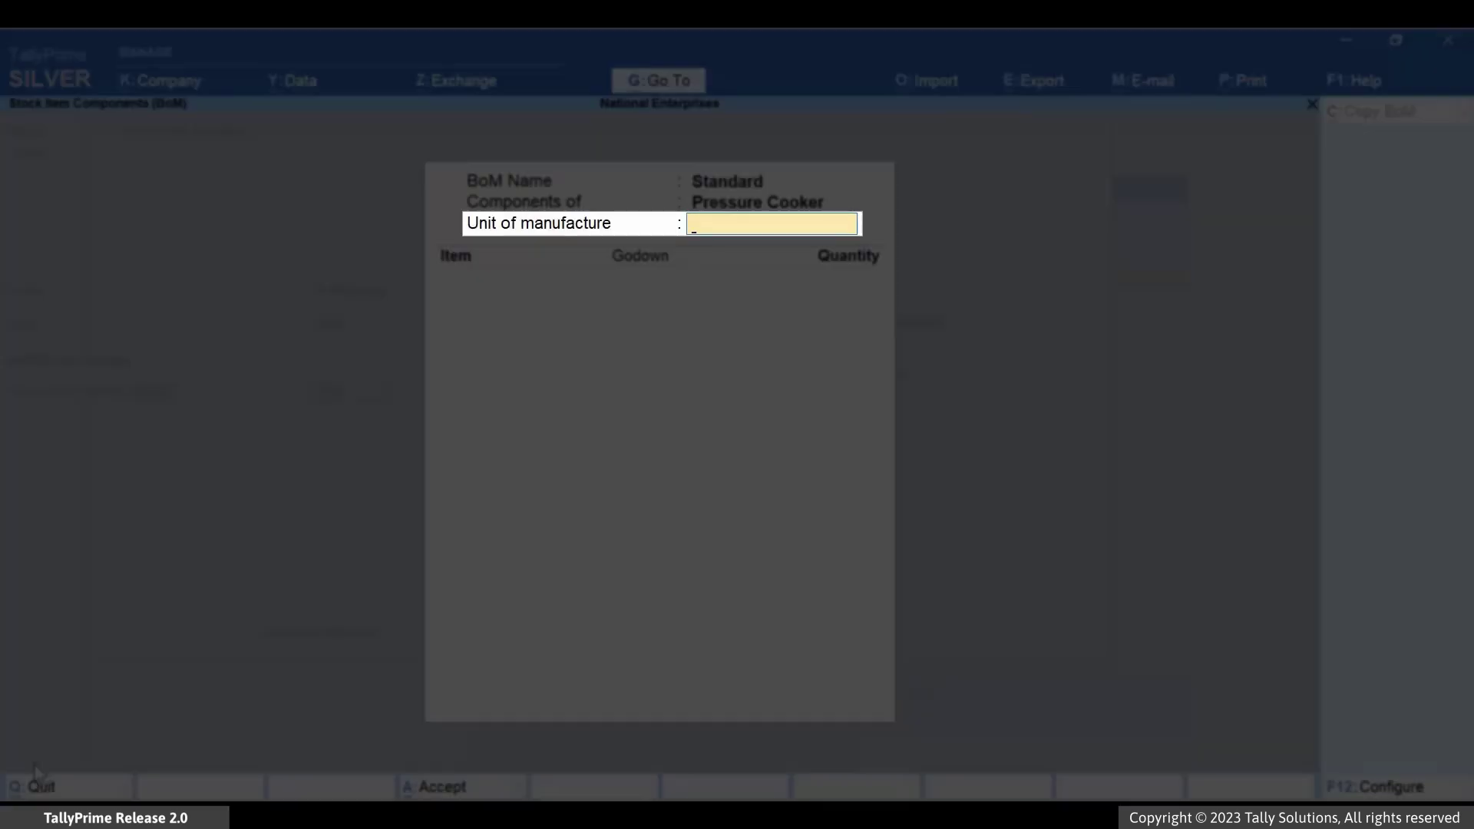
type("1 nos")
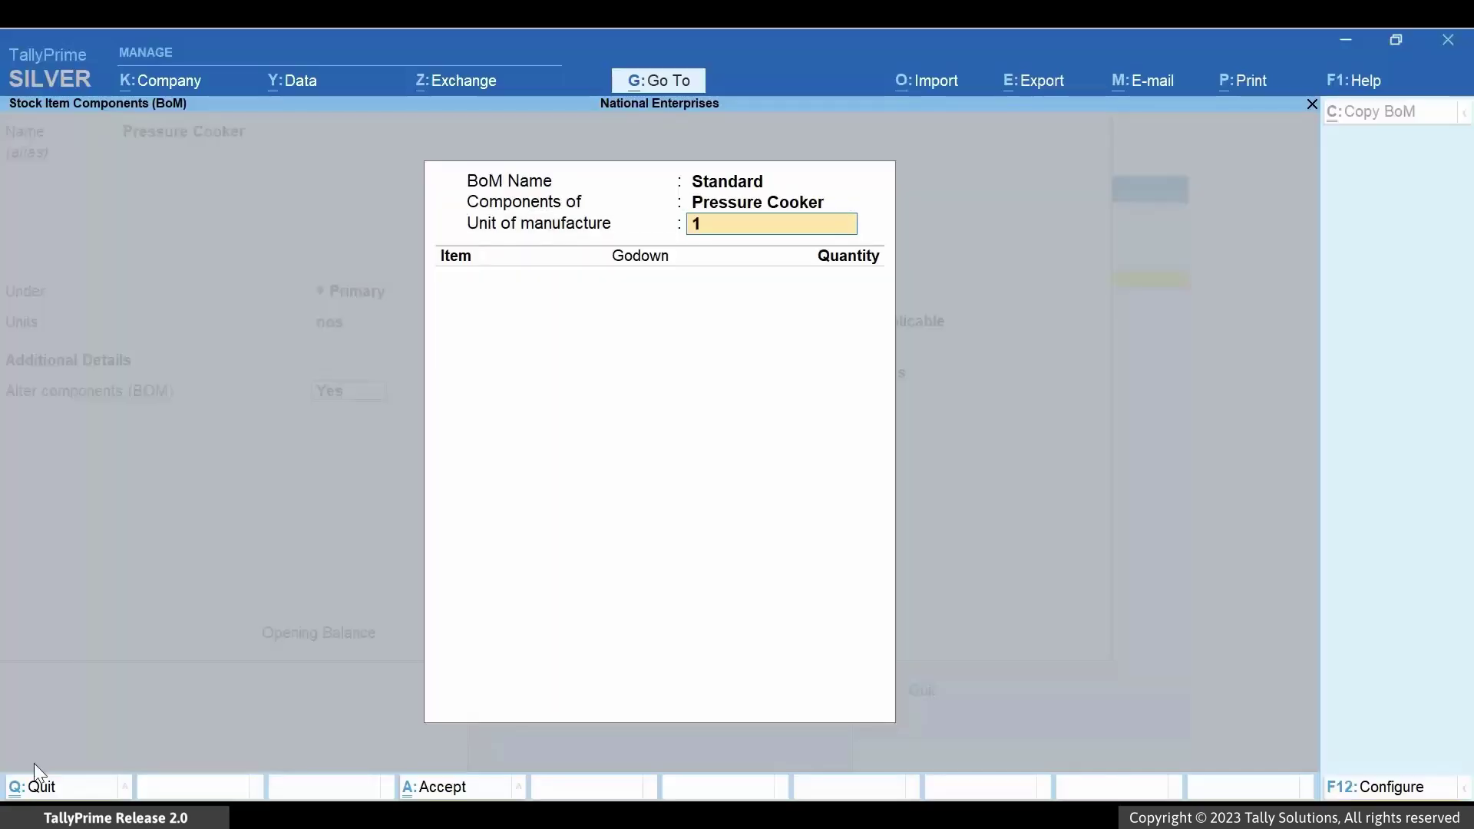
key("Return")
- Add Cooker Body as a component with godown Mamta Job Workers and quantity 1 nos
key("Return")
key("Down")
key("Return")
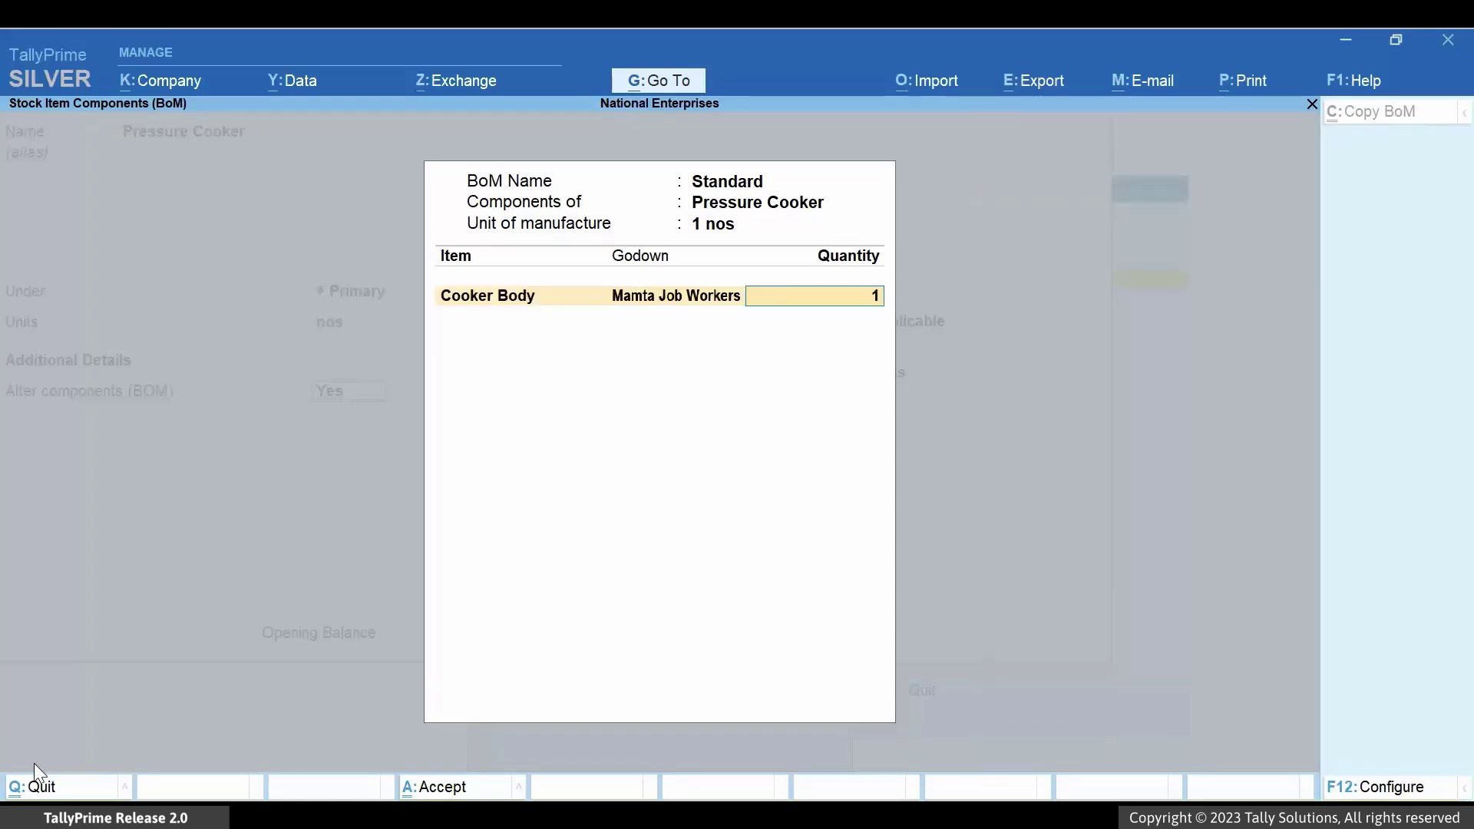
type("1")
key("Return")
- Add Cooker Top as a component with godown Mamta Job Workers and quantity 1 nos
key("Down")
key("Down")
key("Down")
key("Return")
key("Return")
type("1")
key("Return")
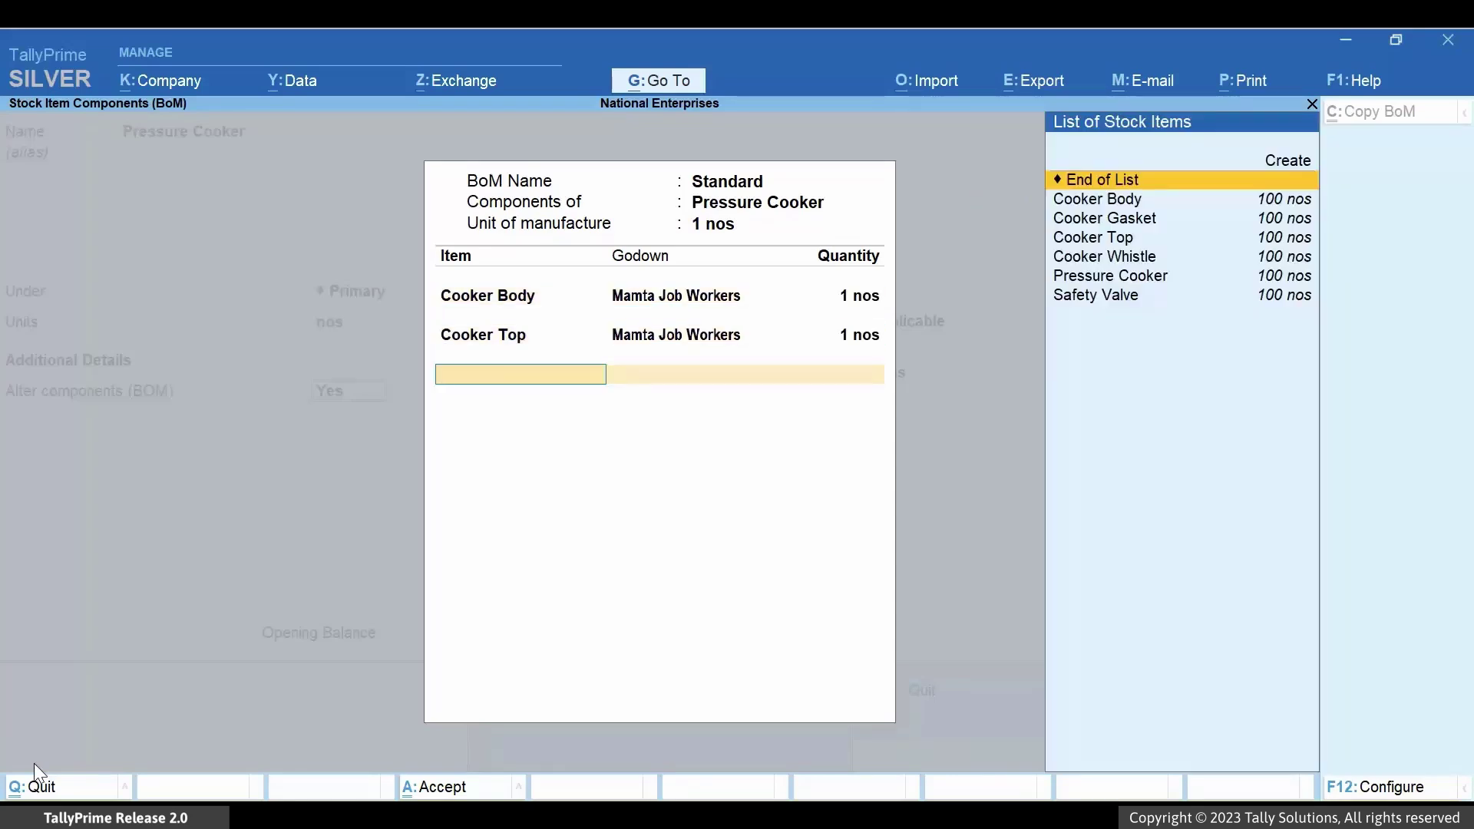
- Add Cooker Gasket as a component with godown Mamta Job Workers and quantity 1 nos
key("Down")
key("Down")
key("Return")
key("Down")
key("Return")
type("1")
key("Return")
- Add Safety Valve as a component with godown Mamta Job Workers and quantity 1 nos
key("Up")
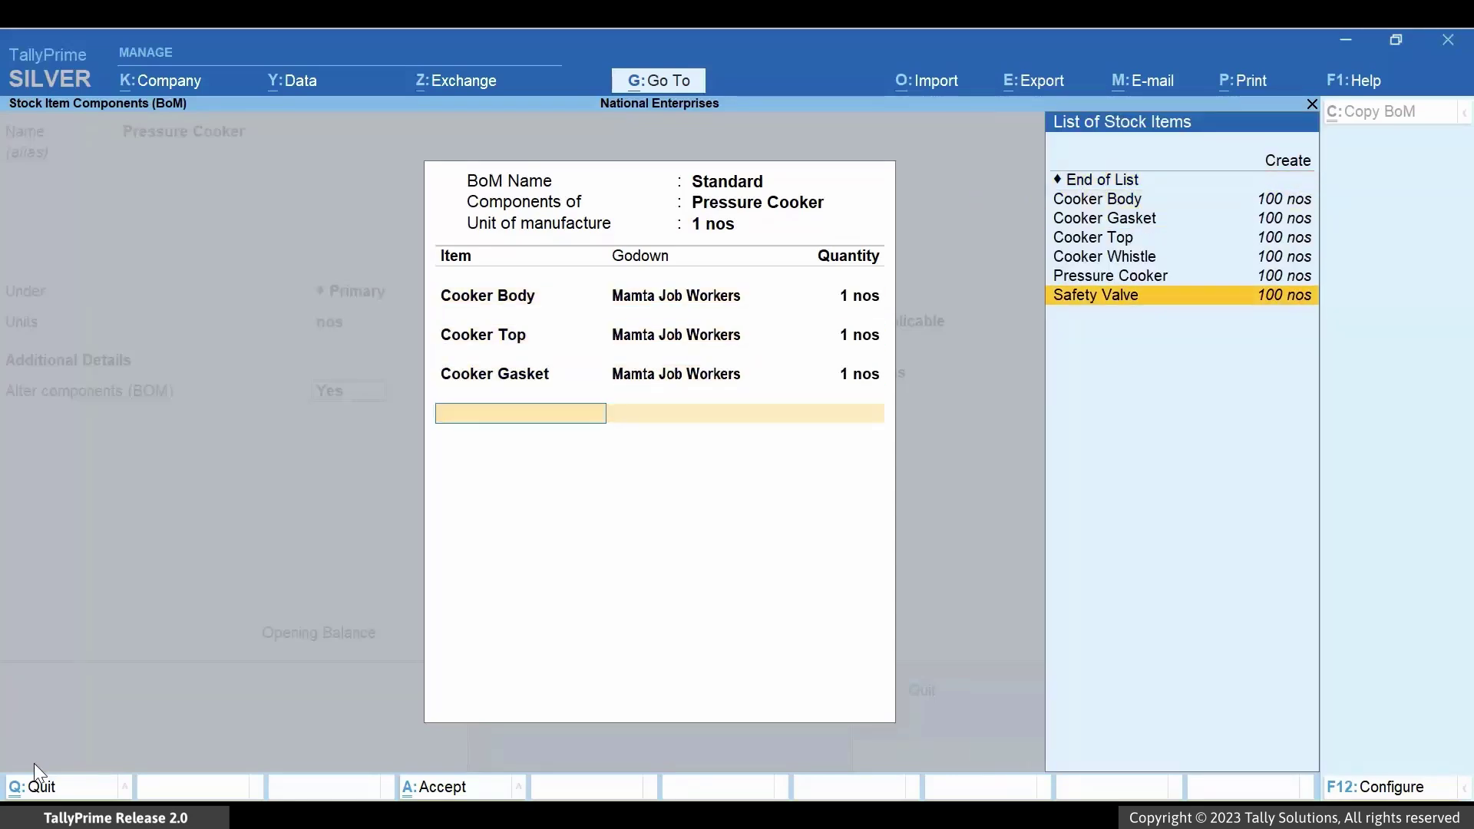
key("Return")
key("Return")
type("1")
key("Return")
- Add Cooker Whistle as a component with godown Mamta Job Workers and quantity 1 nos
key("Down")
key("Down")
key("Down")
key("Down")
key("Return")
key("Down")
key("Return")
type("1")
key("Return")
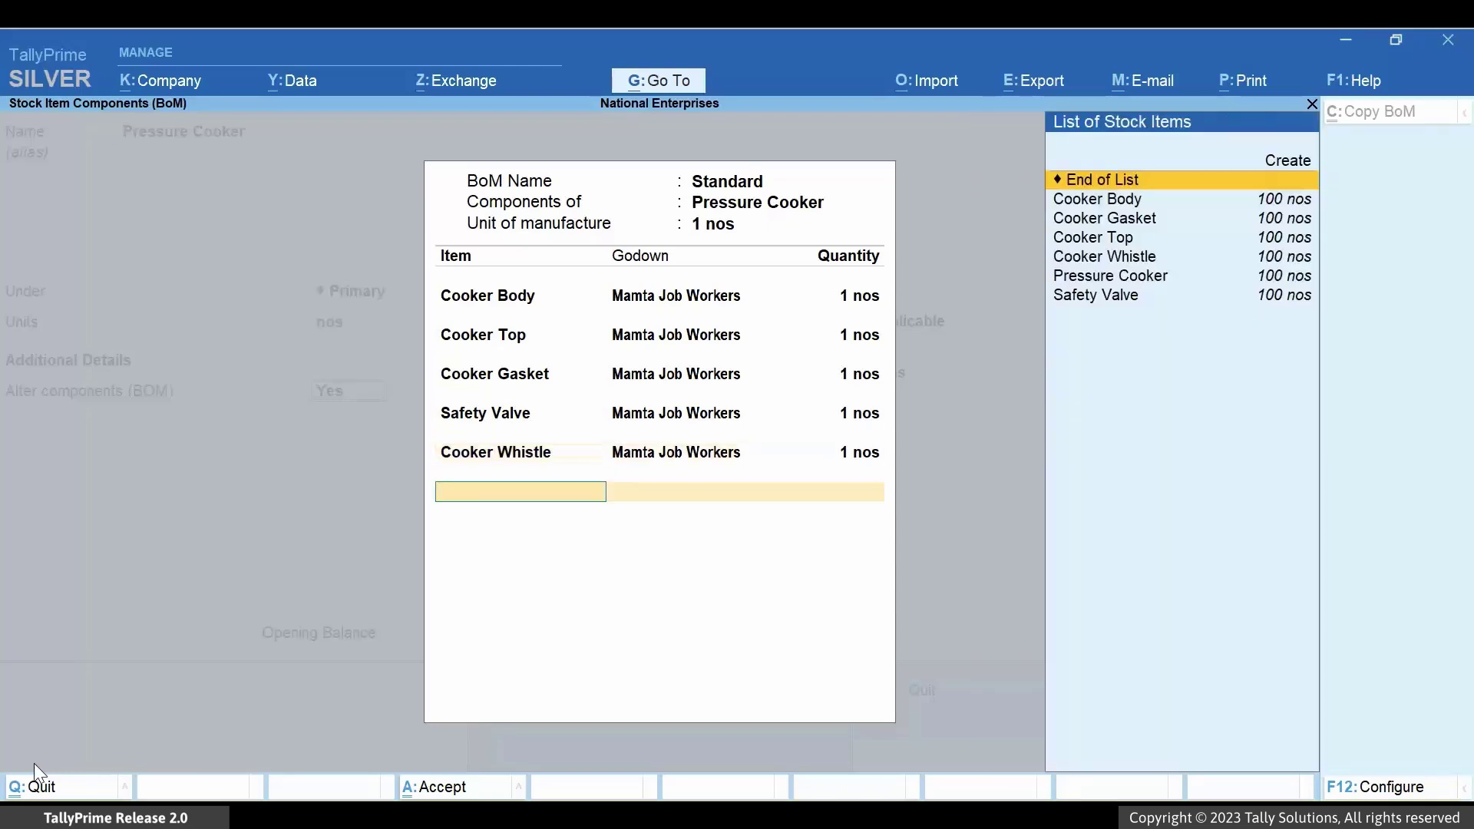
- End the component list, then save the Standard bill of materials and the Pressure Cooker stock item
key("Return")
key("ctrl+a")
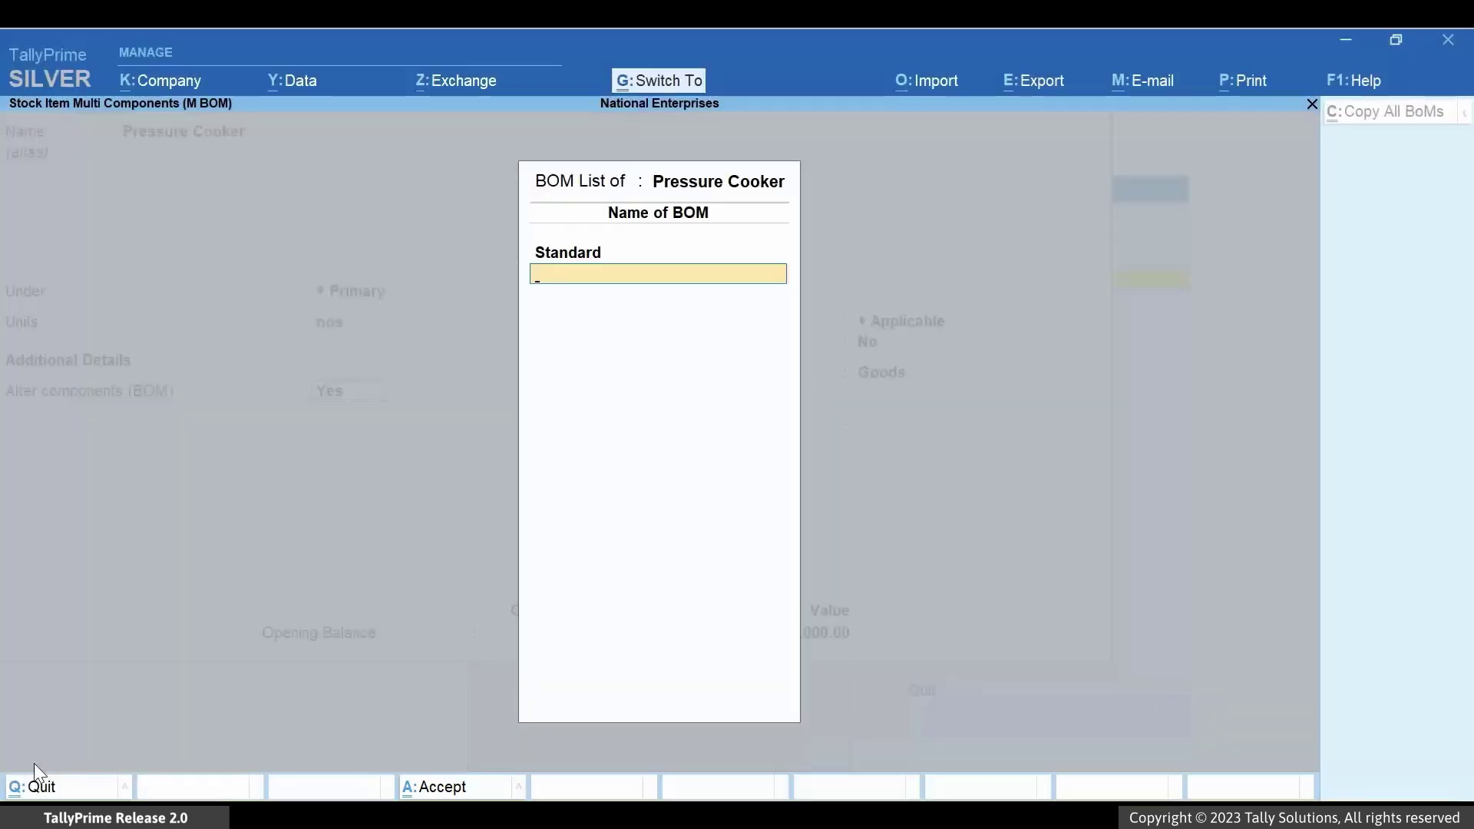
key("ctrl+a")
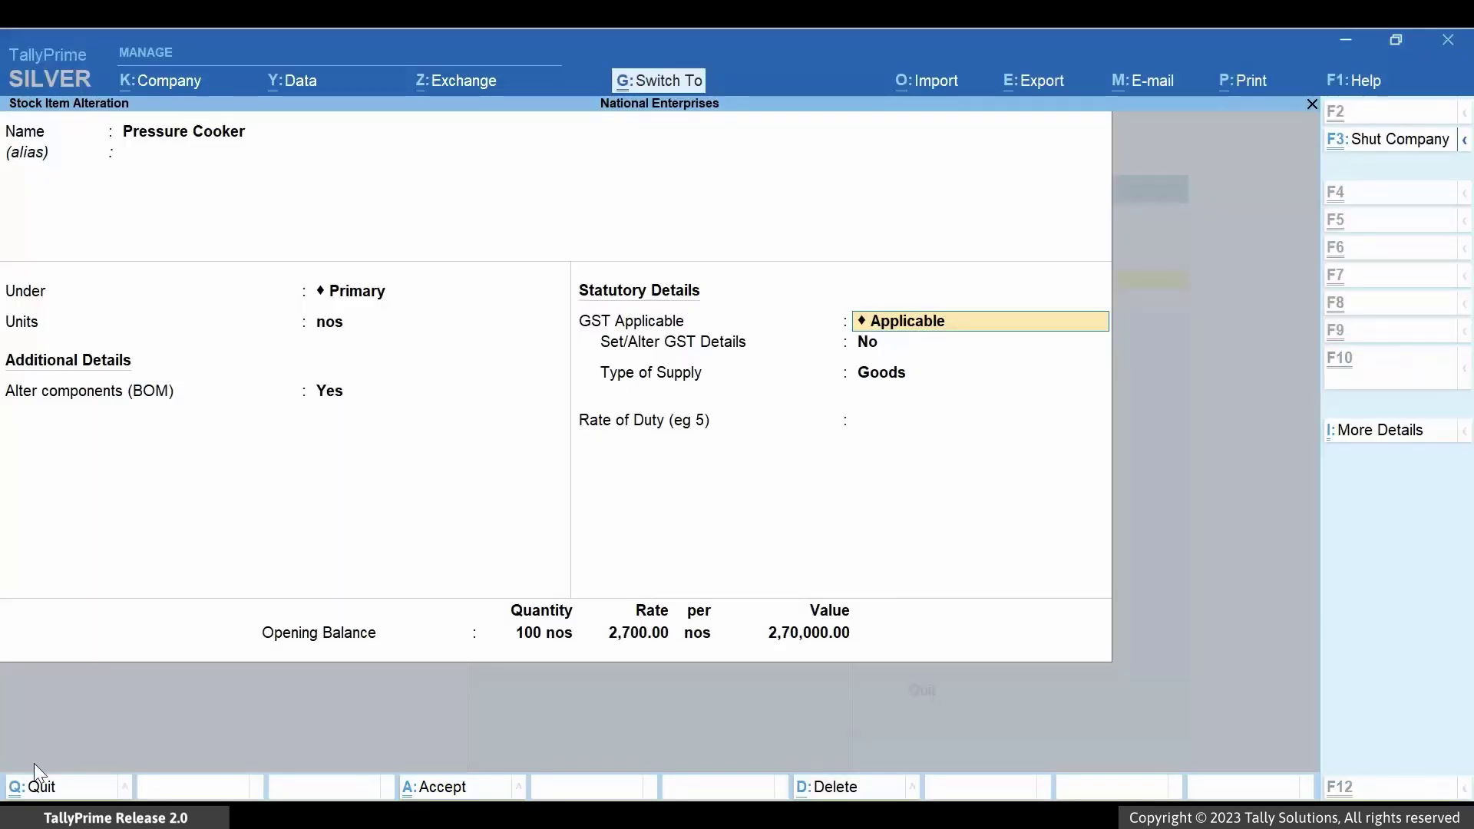
key("ctrl+a")
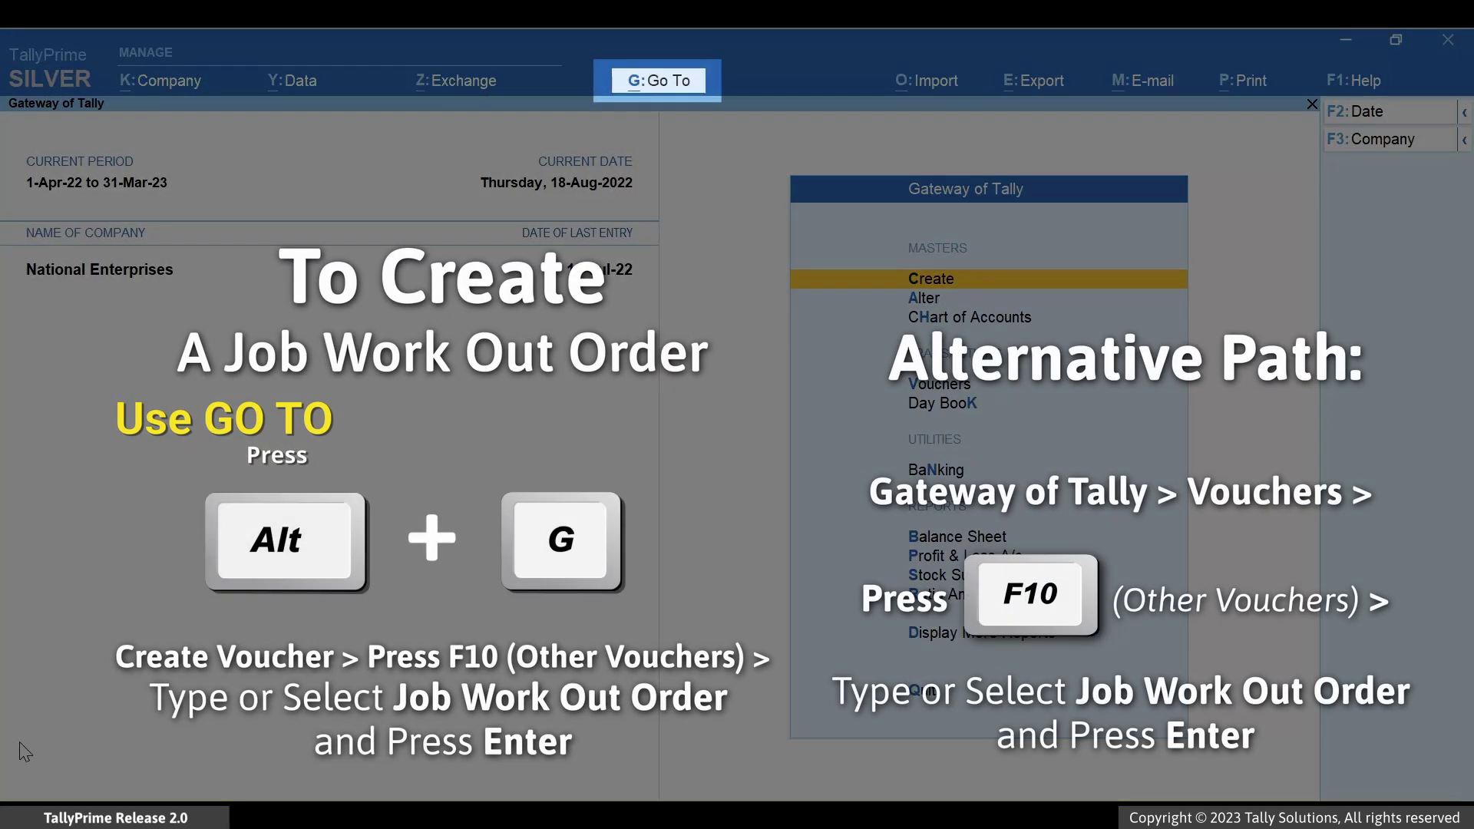
- Start creating a new voucher
key("alt")
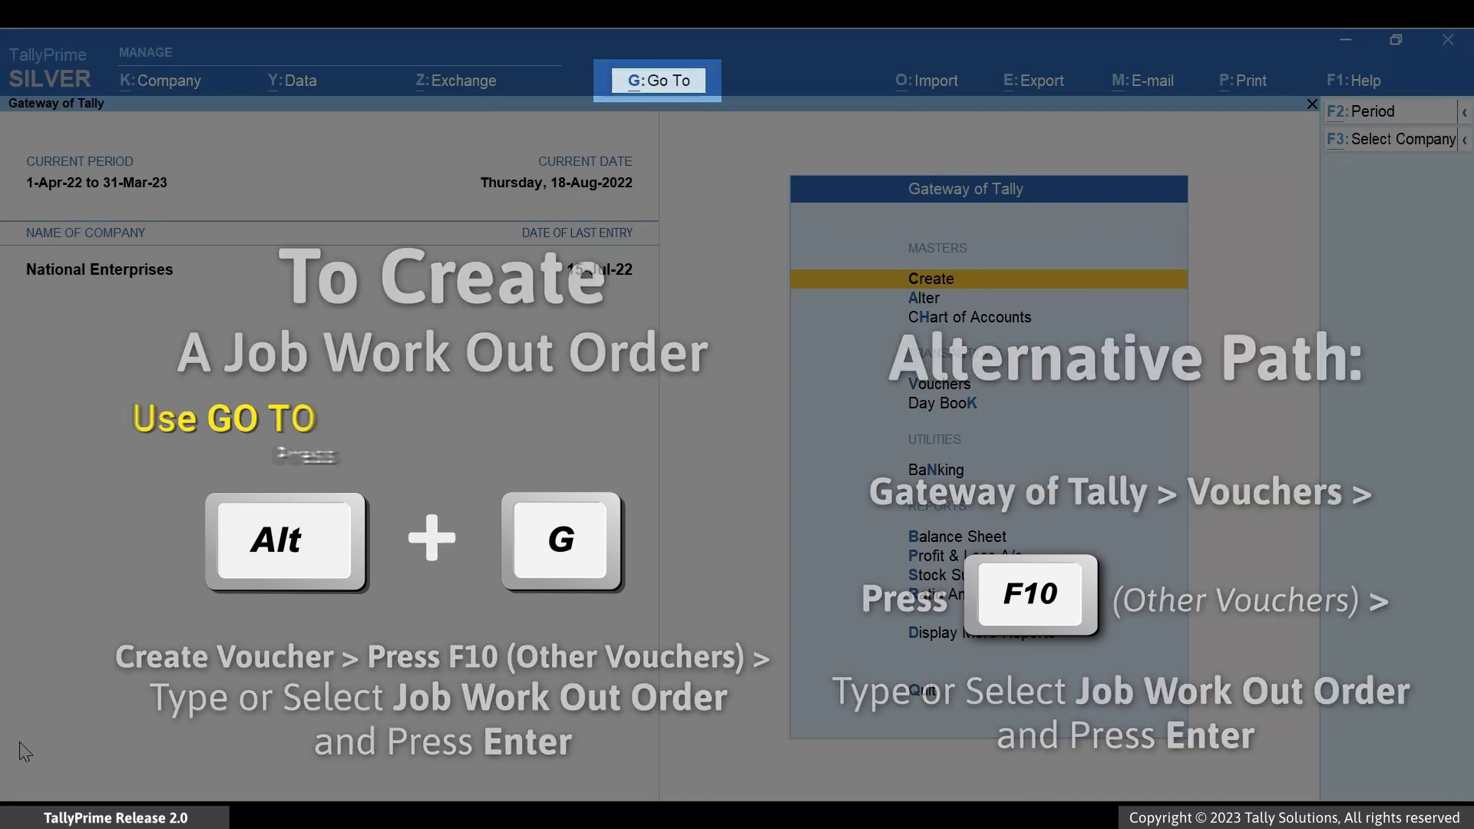
key("alt+g")
key("Up")
key("Up")
key("Up")
key("Up")
key("Up")
key("Up")
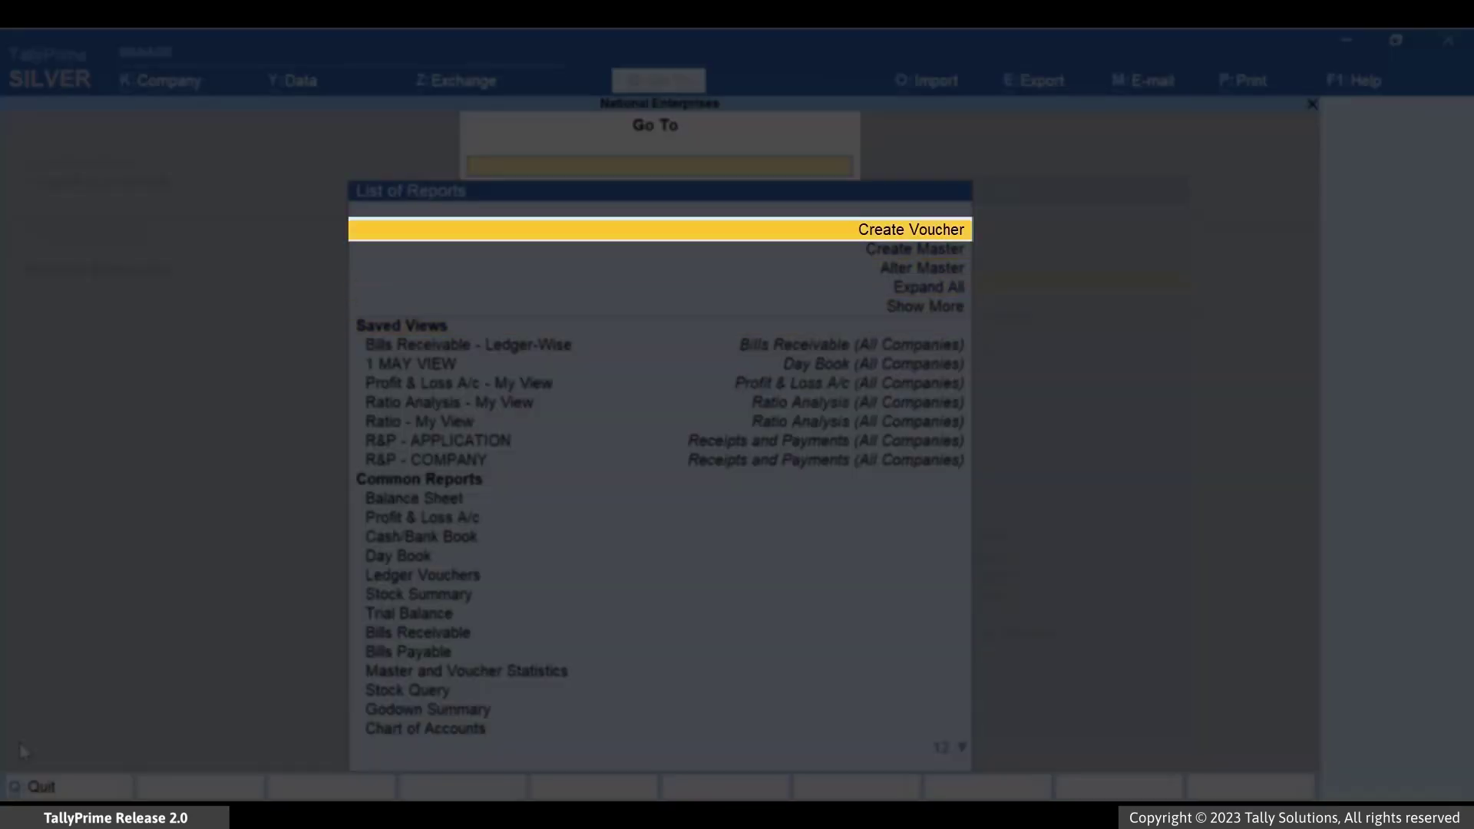
key("Return")
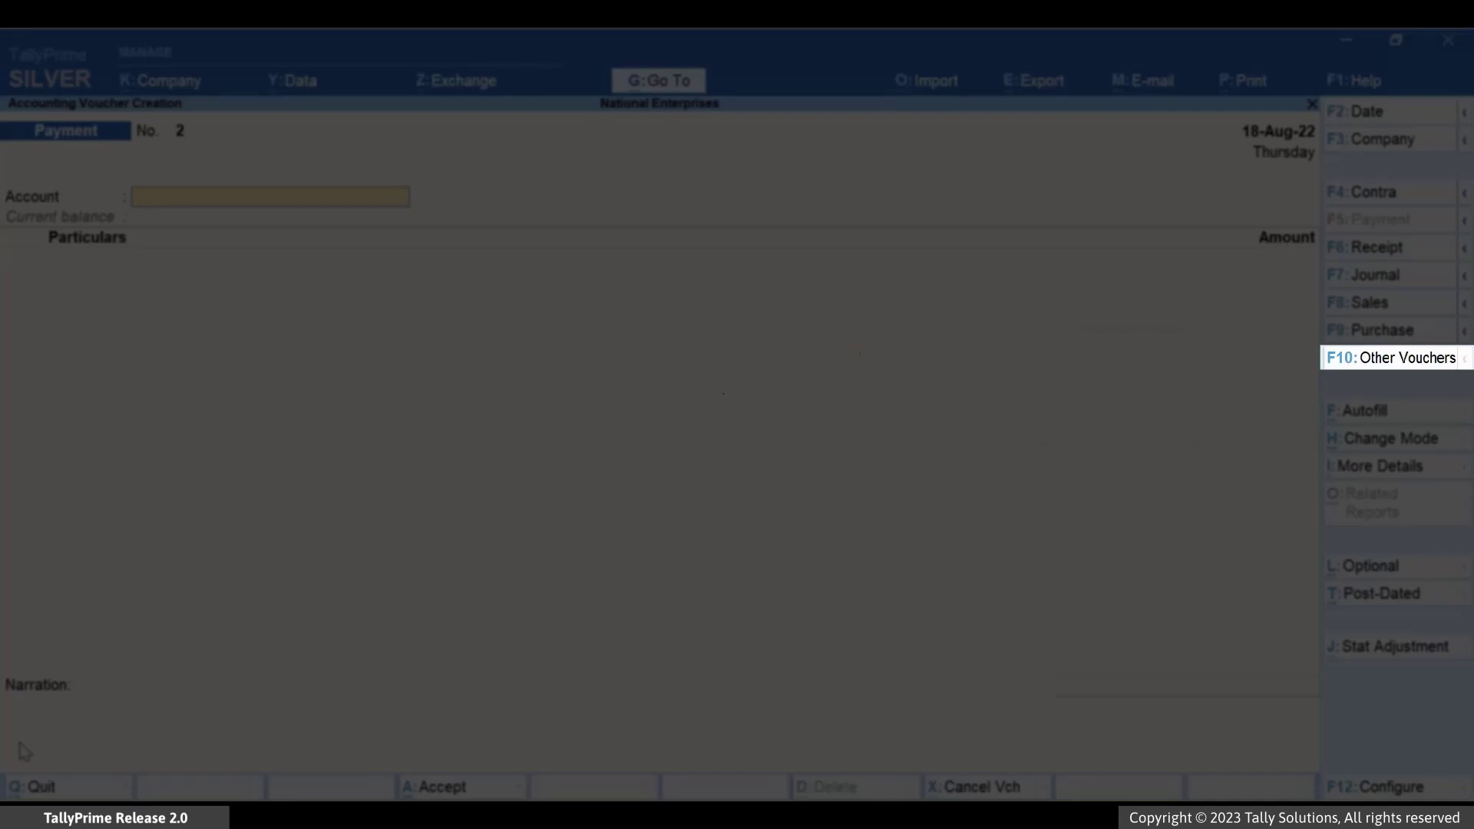
- Change the voucher type to Job Work Out Order
key("F10")
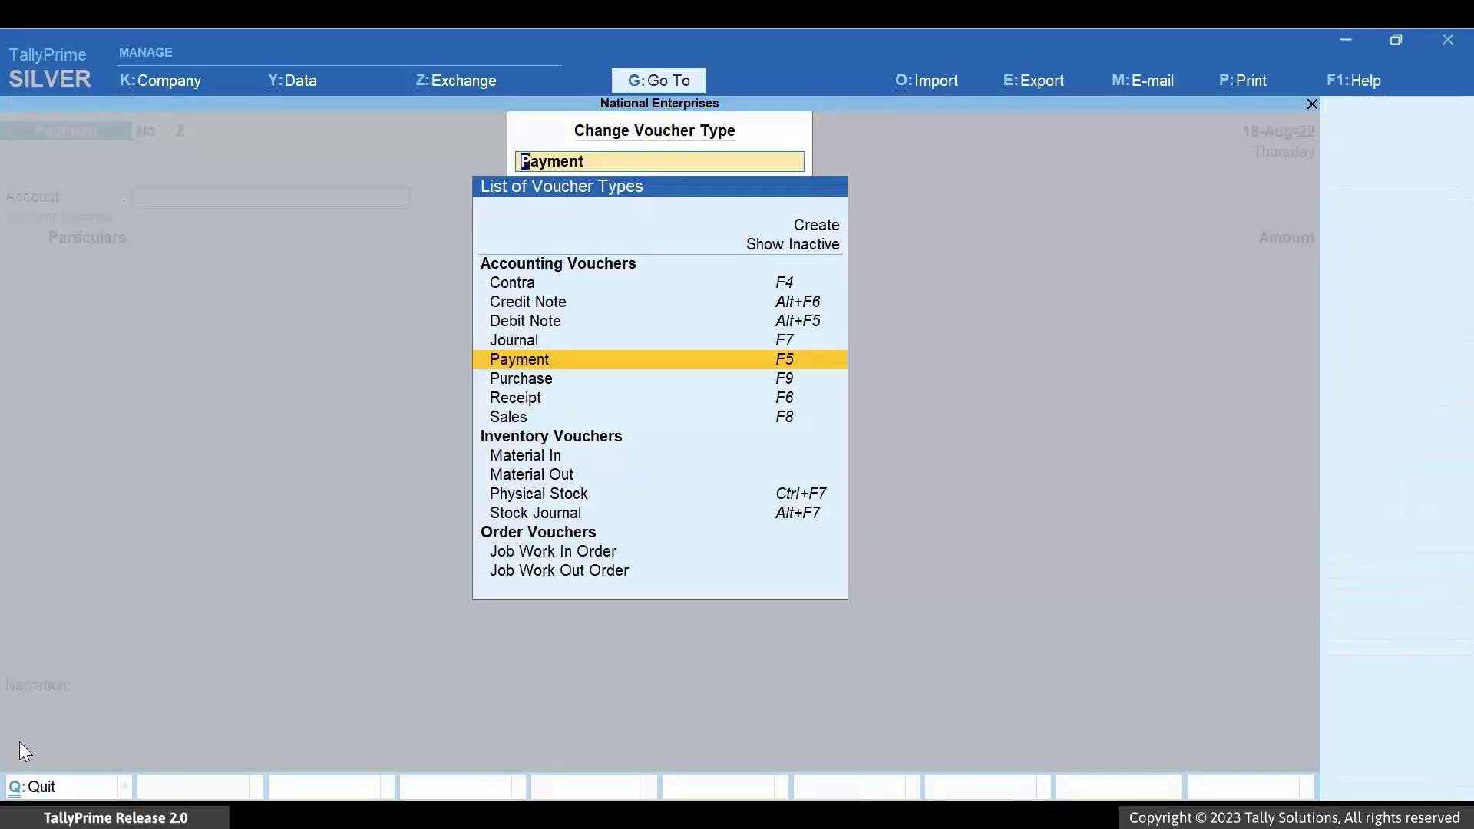
type("JOB")
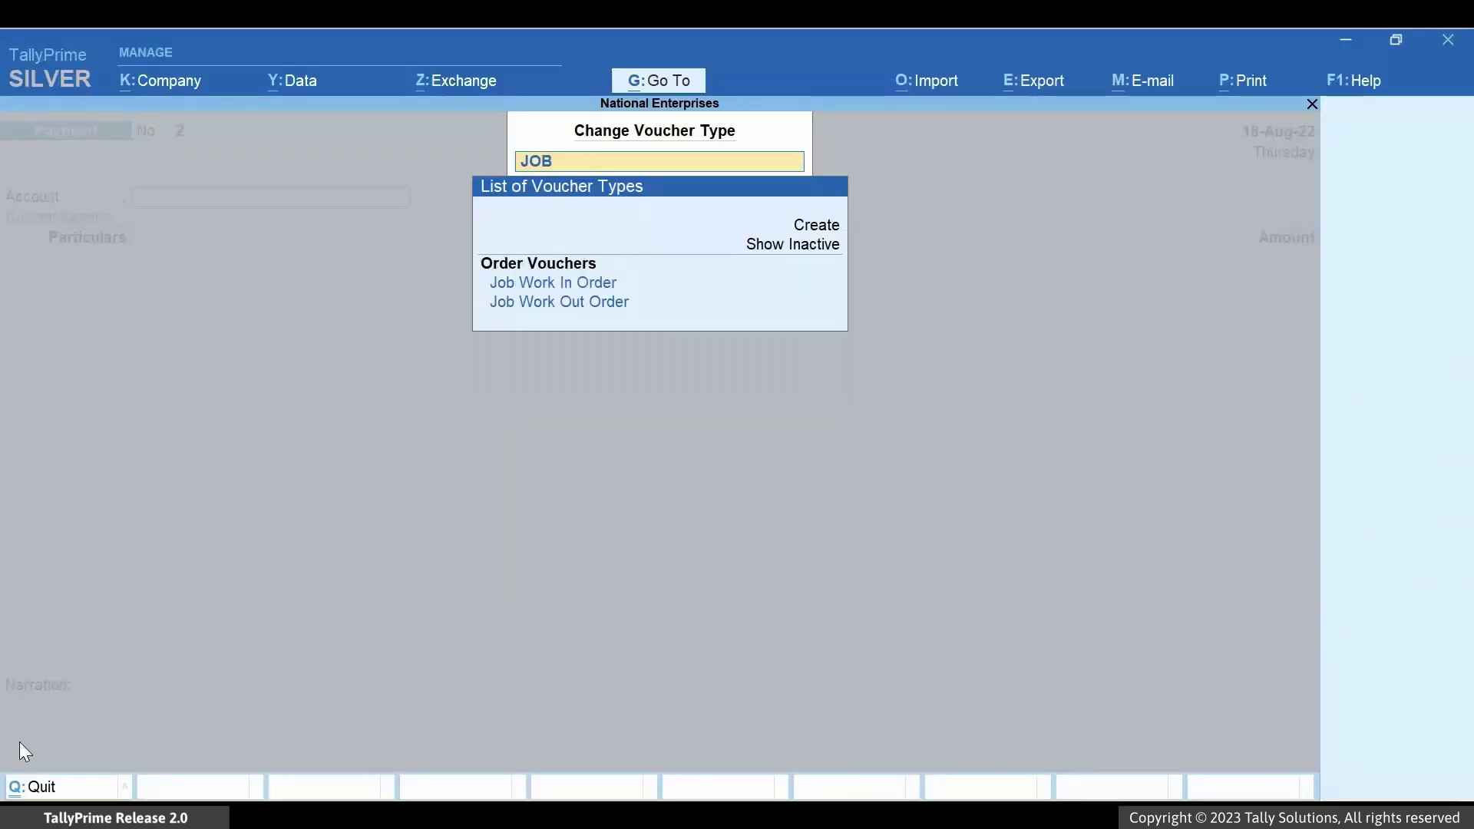
key("Down")
key("Down")
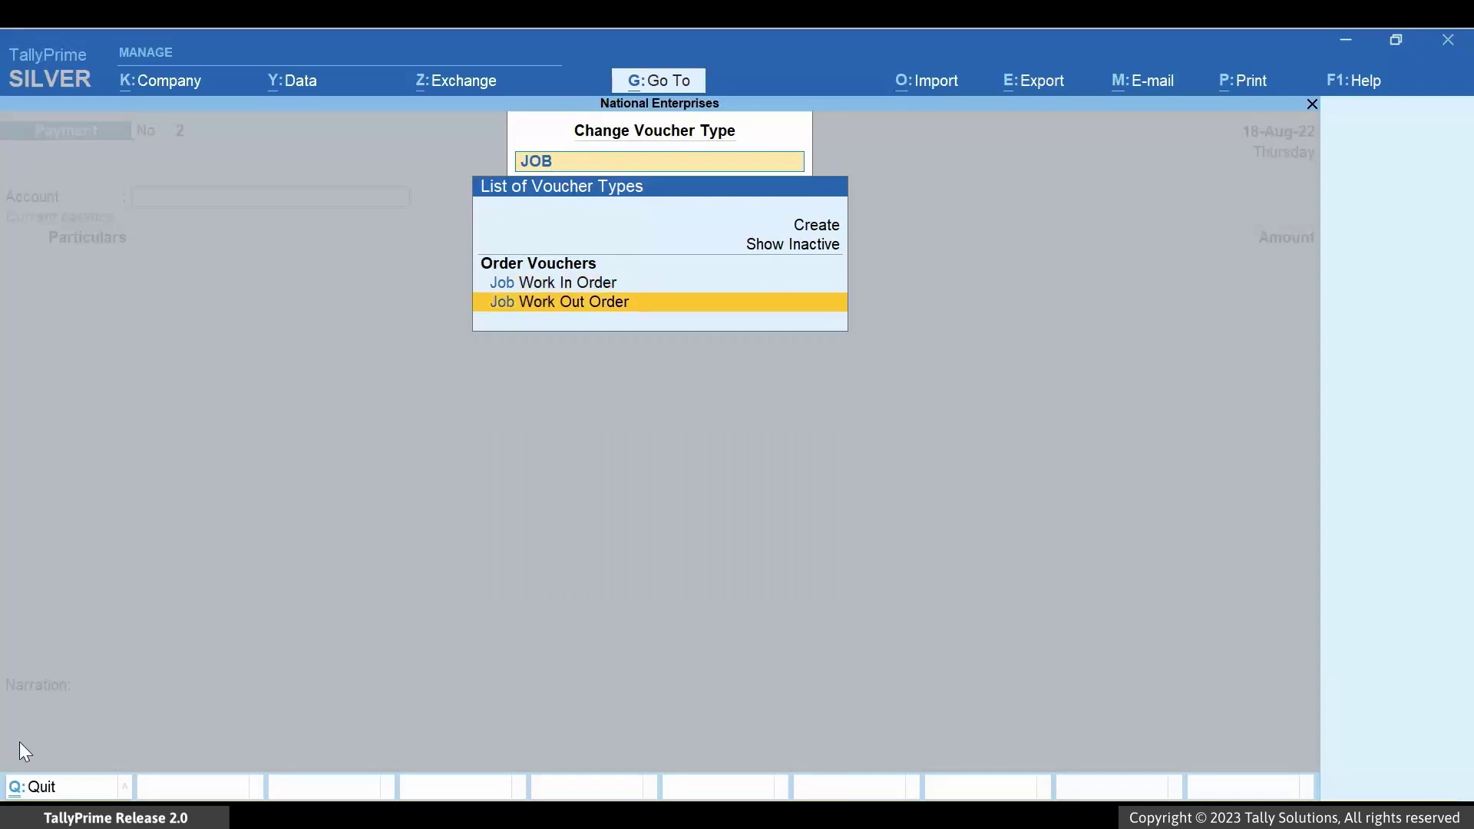
key("Return")
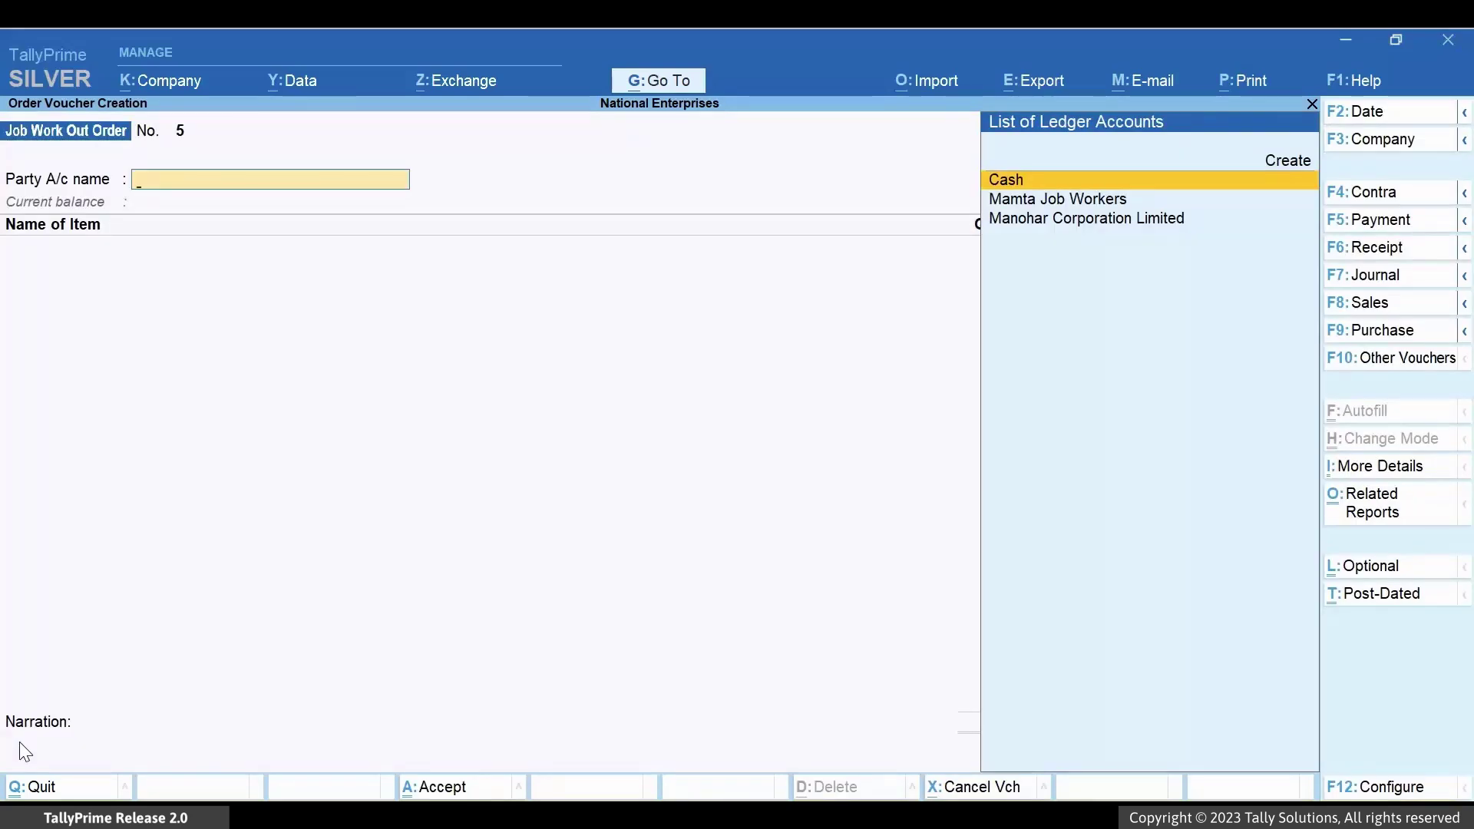
- Select Mamta Job Workers as the party, and enter Truck, destination Mamta Job Workers and the carrier's name in the dispatch details
key("Down")
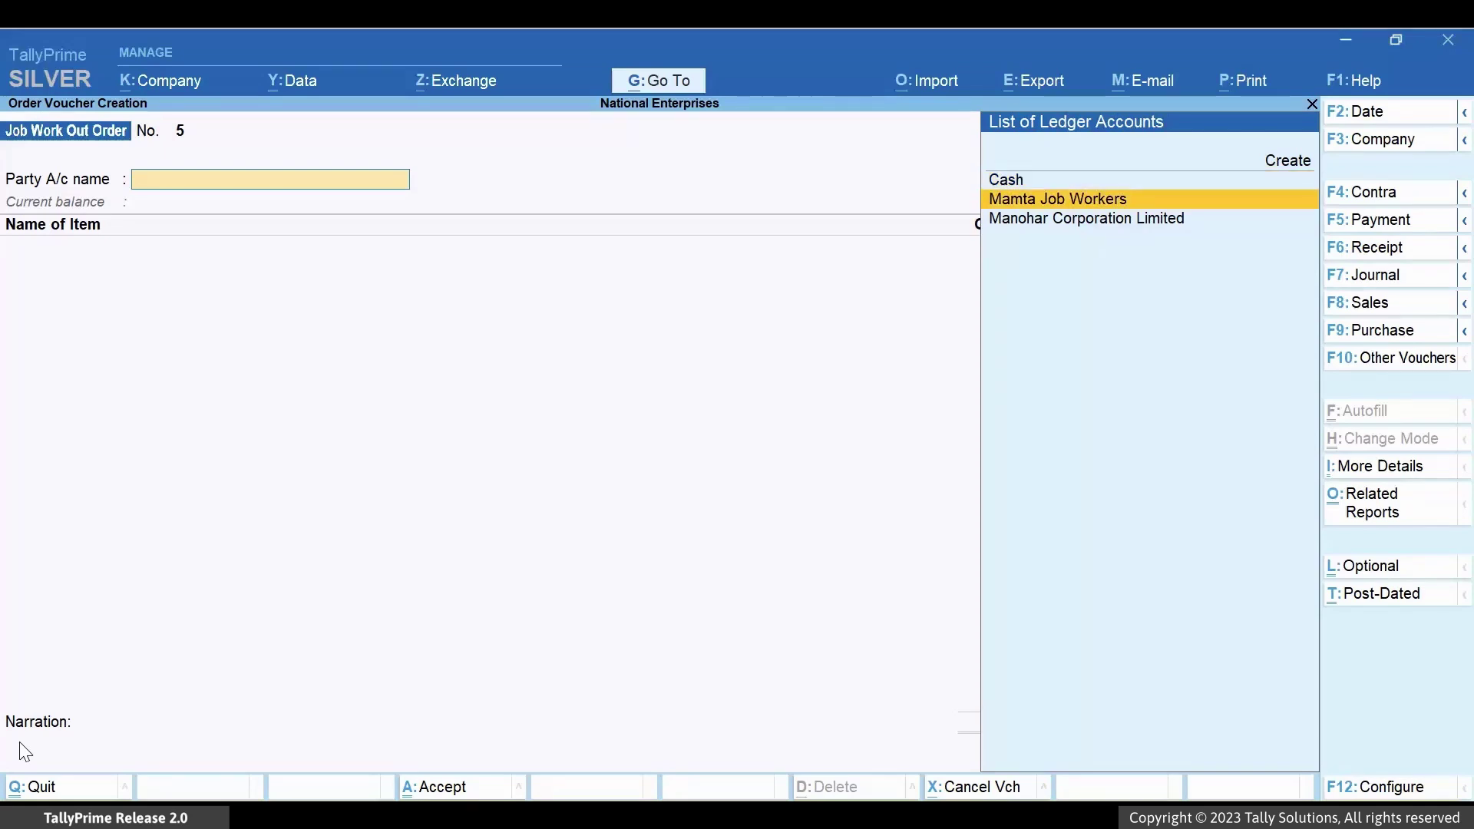
key("Return")
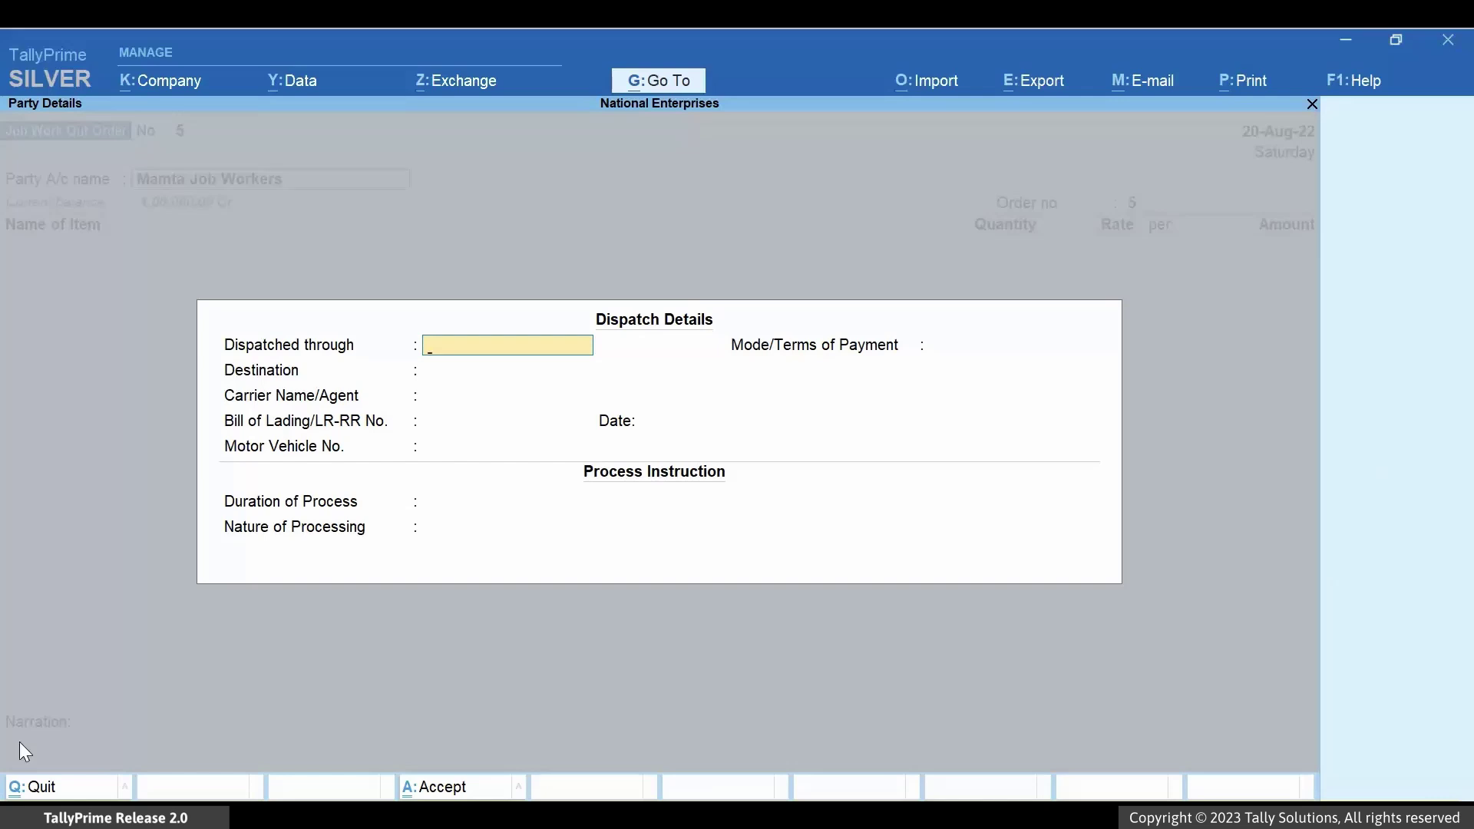
type("Truck")
key("Return")
type("Mamta Job Workers")
key("Return")
type("Mr. Iqbal")
key("Return")
- Fill in the bill of lading number, date 20-Aug-22, motor vehicle number, and payment mode Cheque
type("958745632")
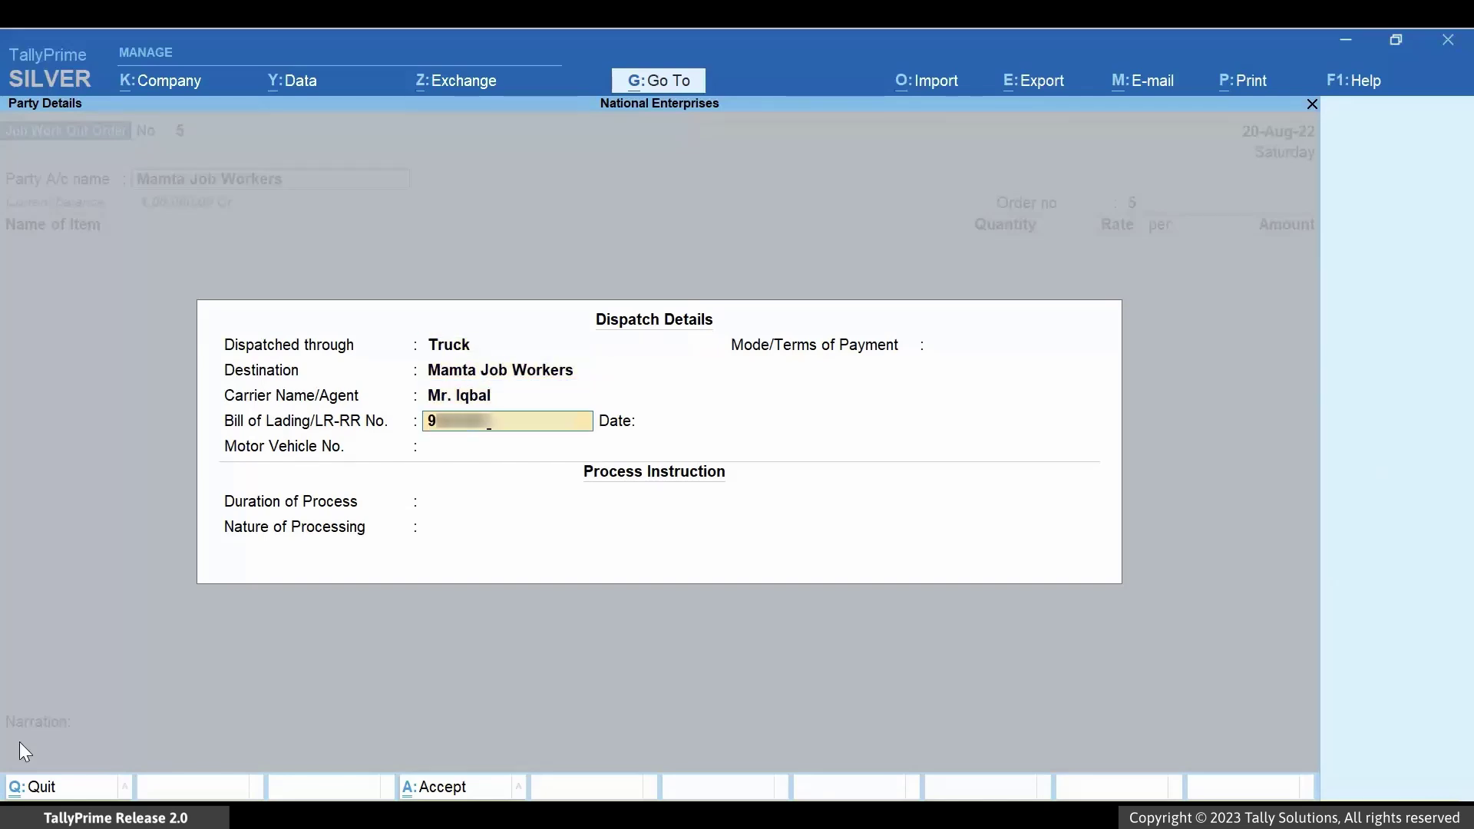
key("Return")
type("20-8-22")
key("Return")
type("KA-01AB1234")
key("Return")
type("Che")
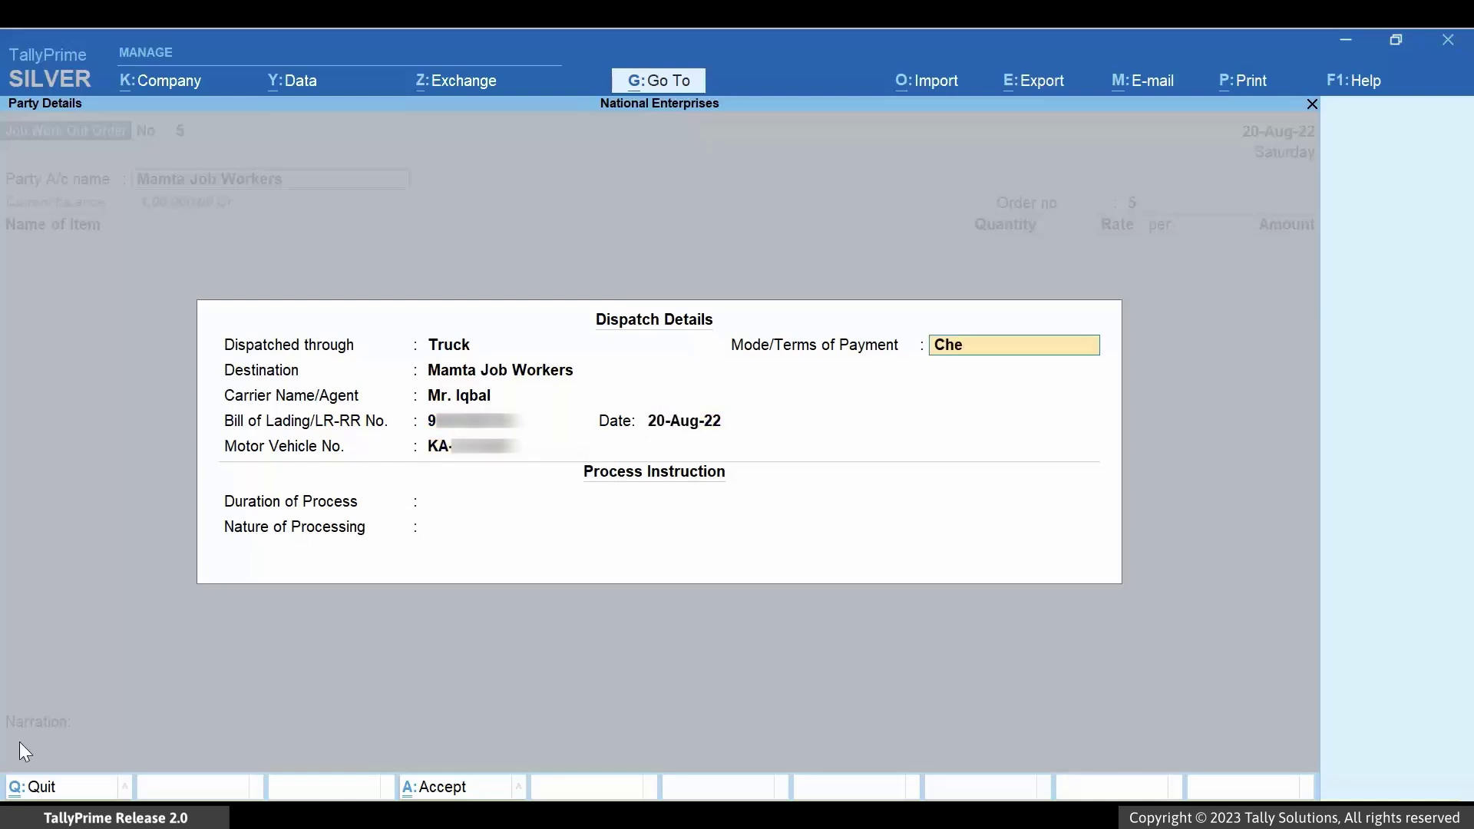
type("que")
key("Return")
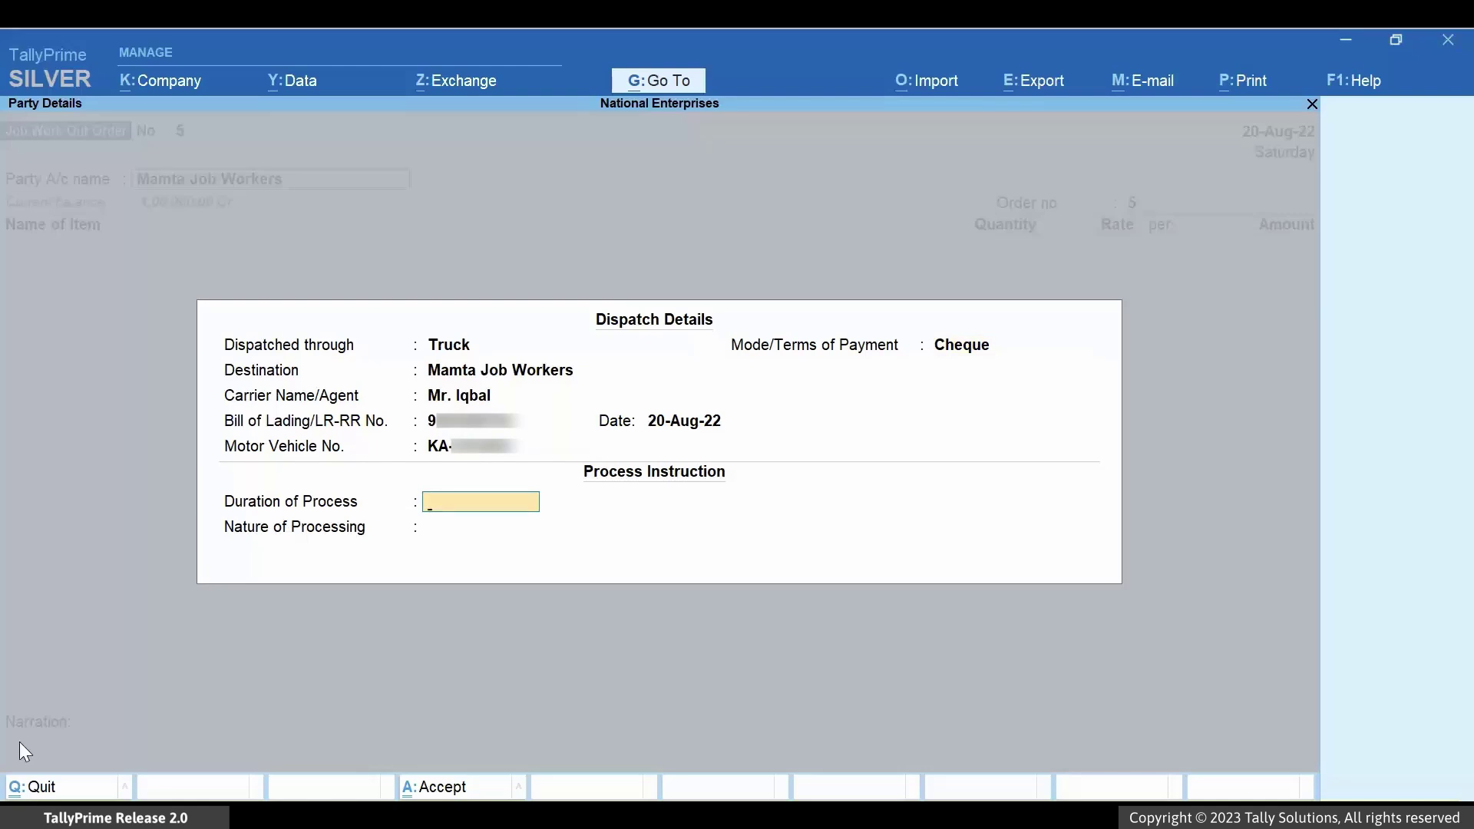
- Set the duration of process to 5 Days and the nature of processing to Assembly, and accept the dispatch details
type("5")
key("Return")
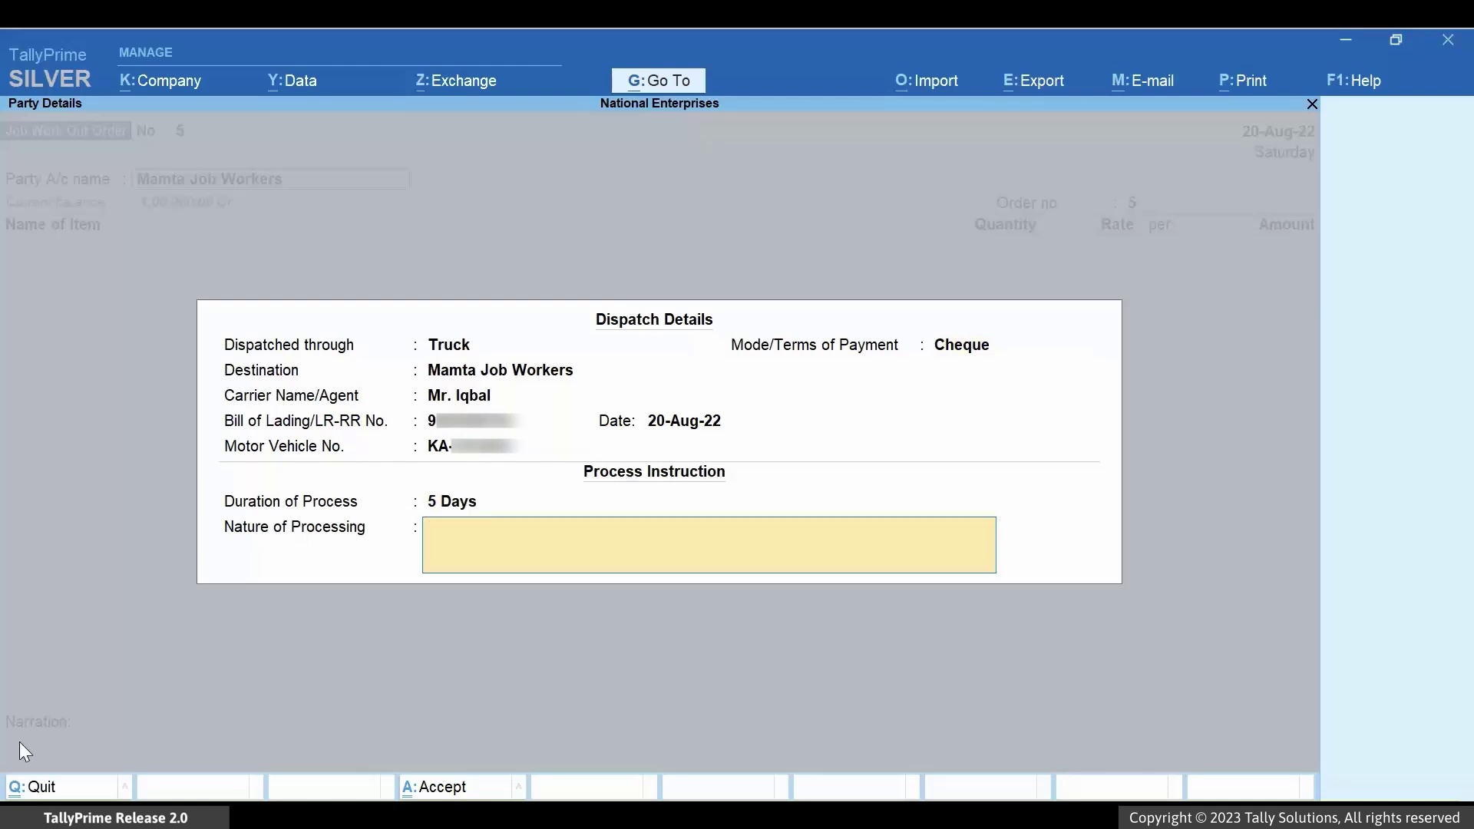
type("Assembly")
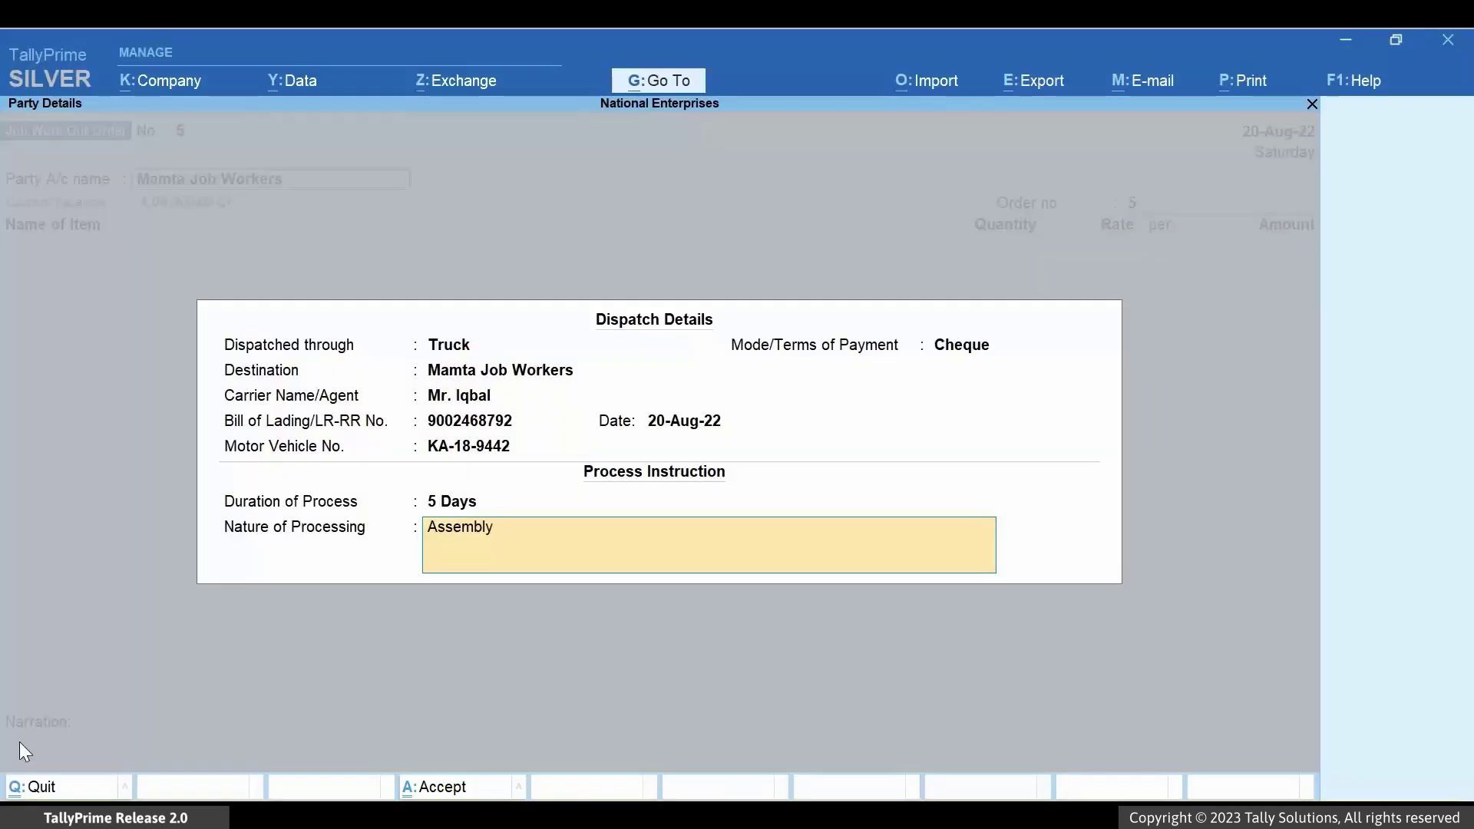
key("ctrl+a")
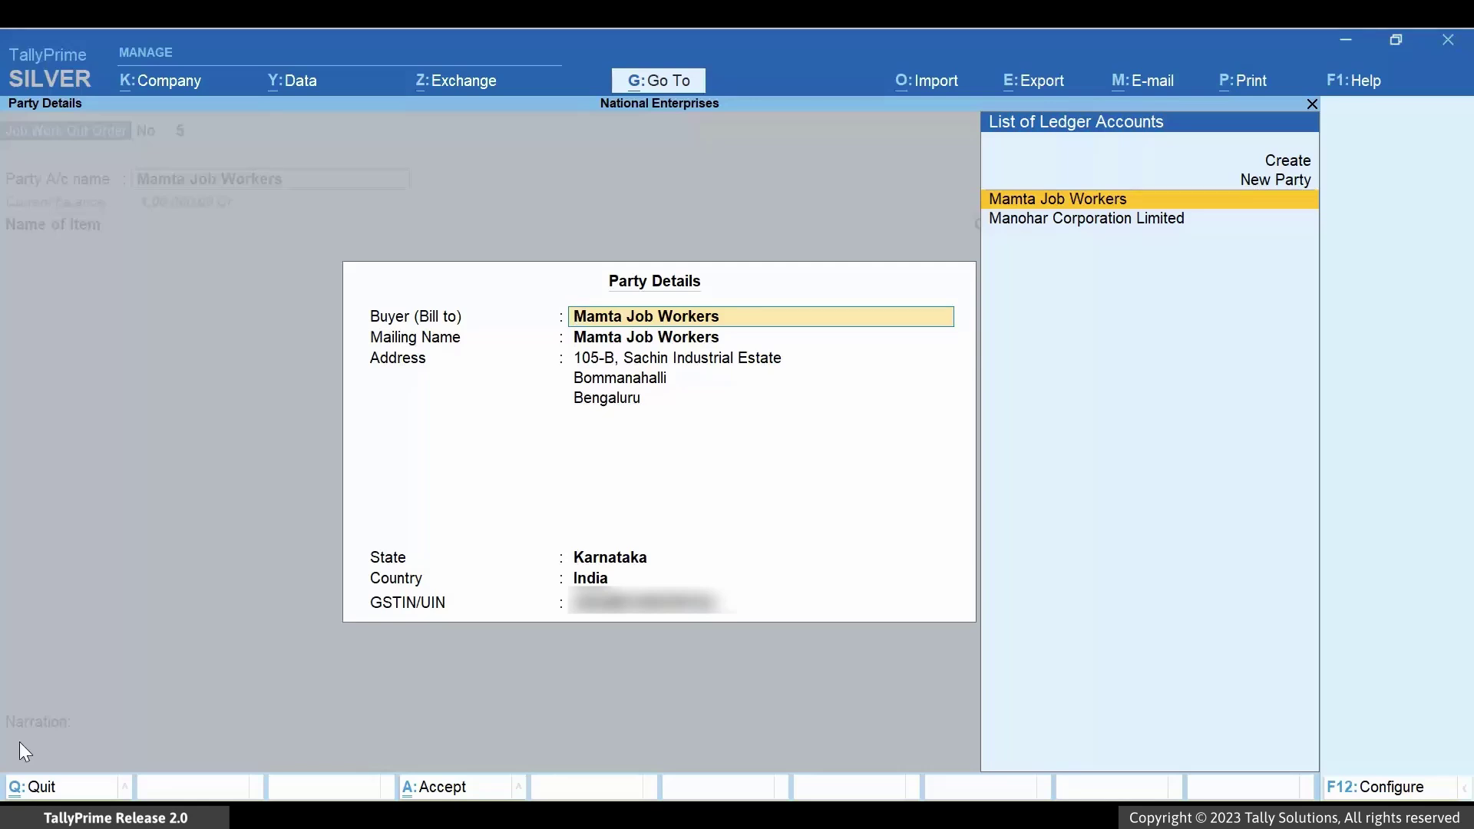
- Accept the party details of Mamta Job Workers and the proposed order number
key("ctrl")
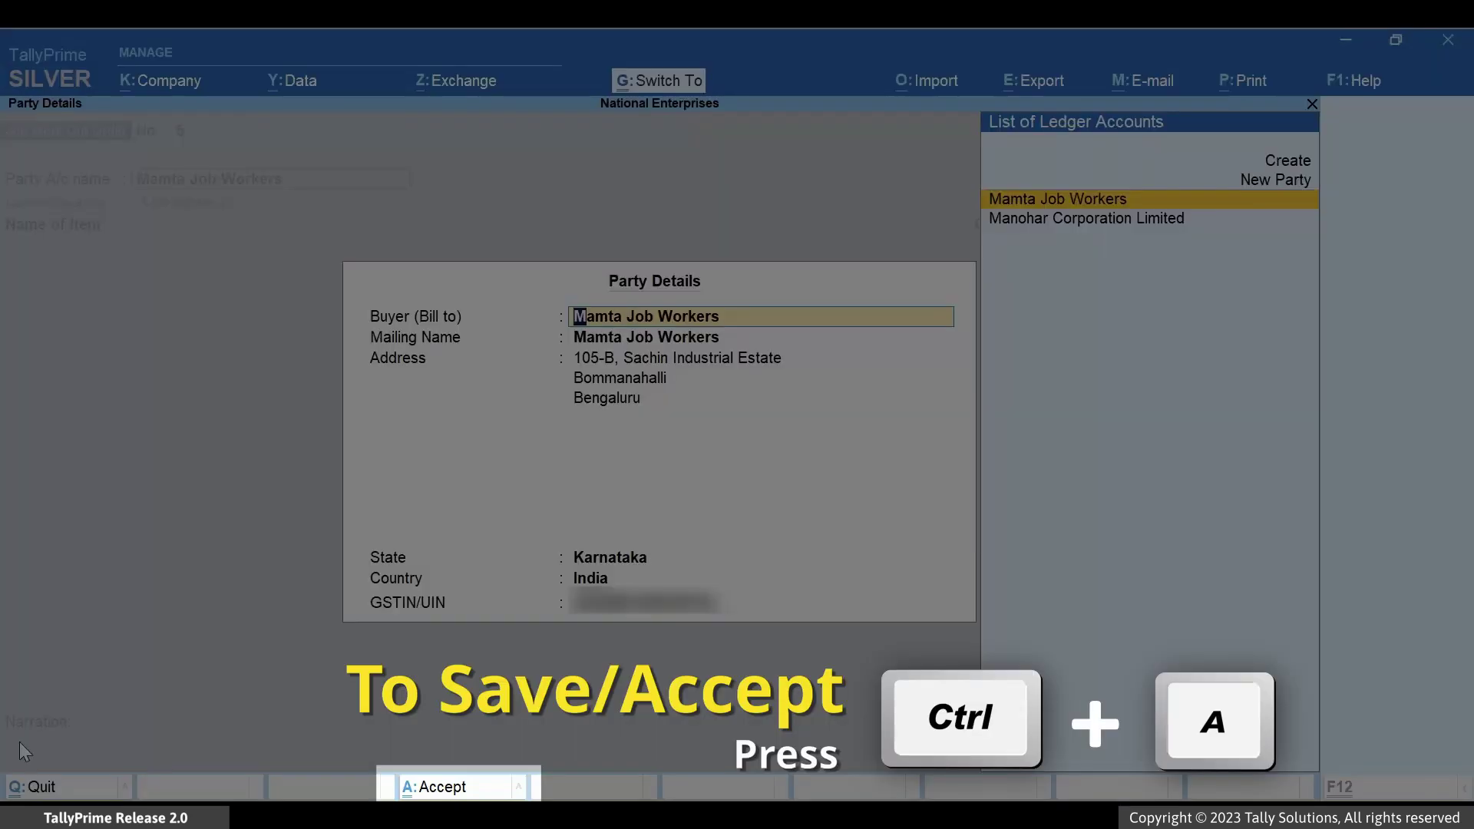
key("ctrl+a")
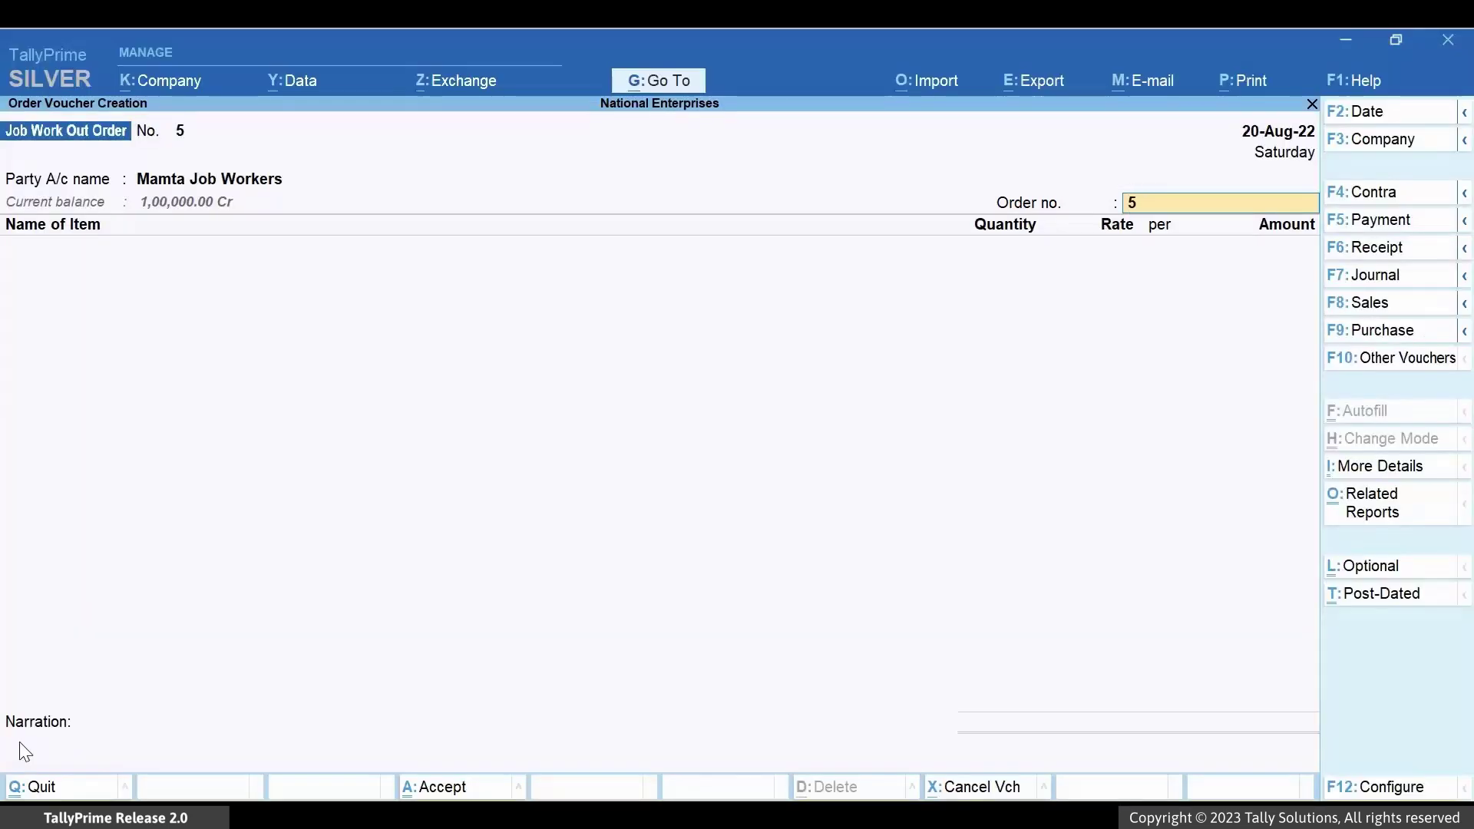
key("Return")
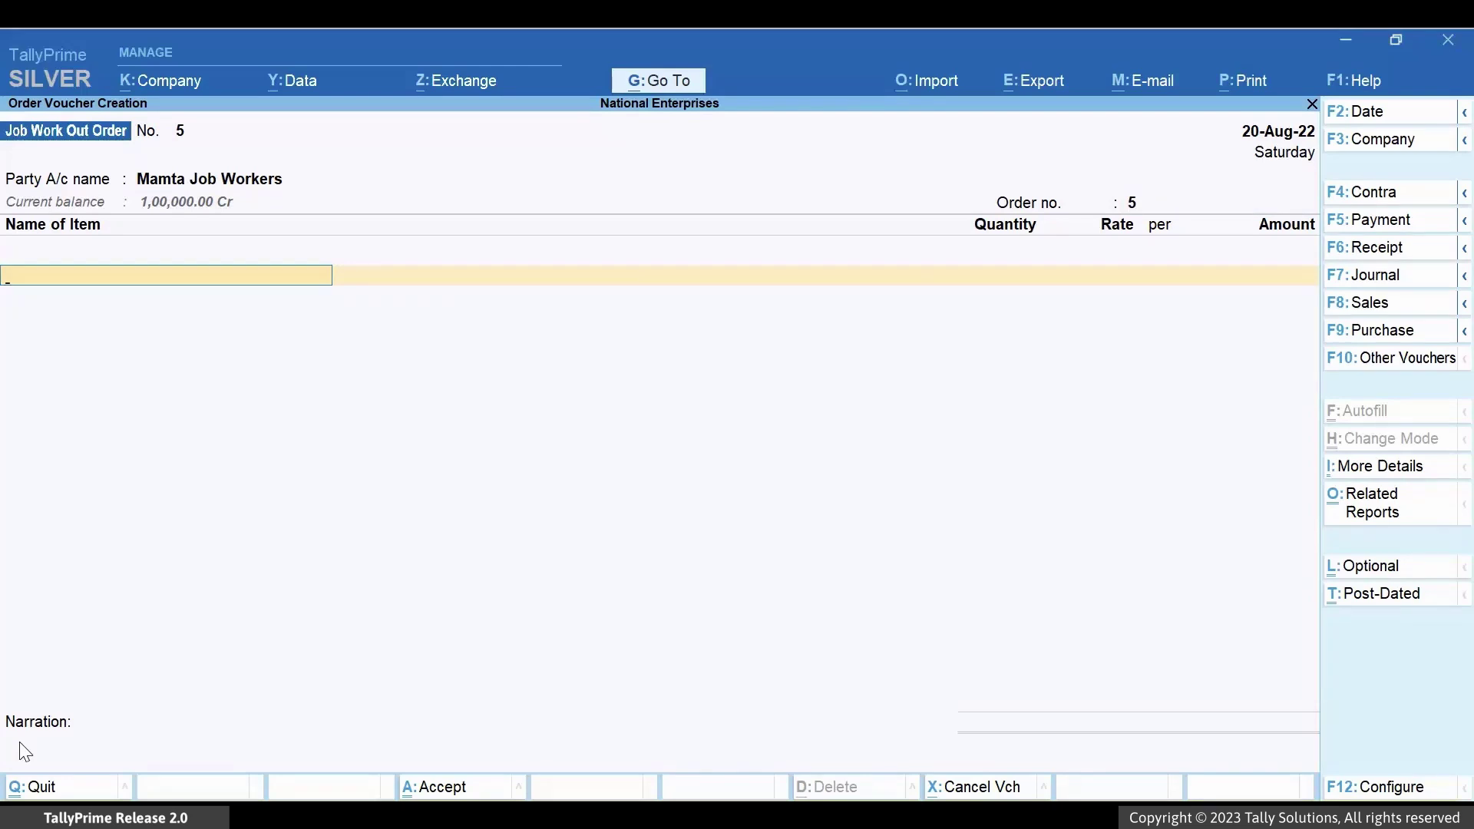
- Add Pressure Cooker to the order with component tracking kept at Yes, due on 25-Aug-22, godown Any and quantity 5 nos
type("Pre")
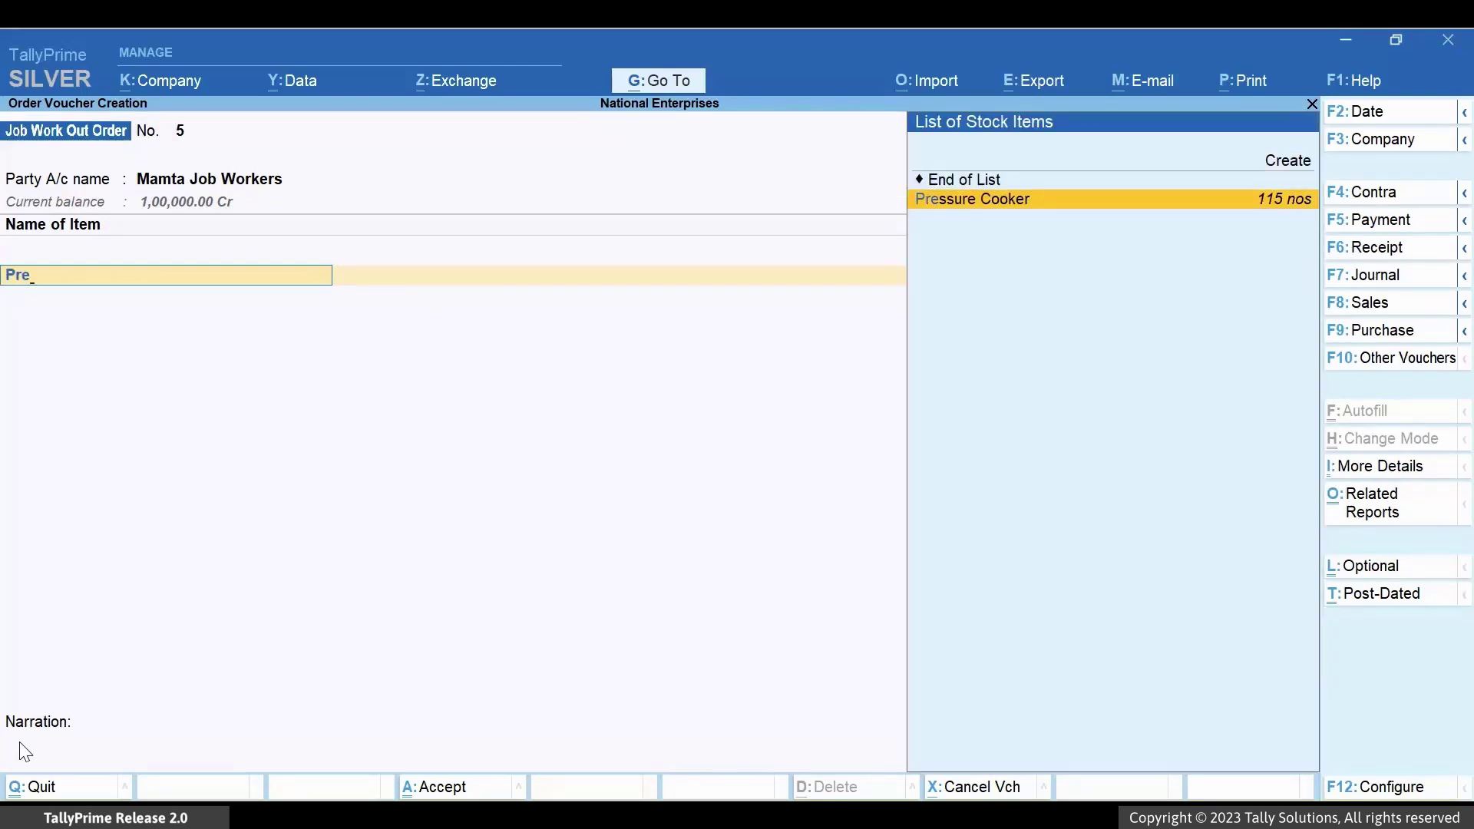
key("Return")
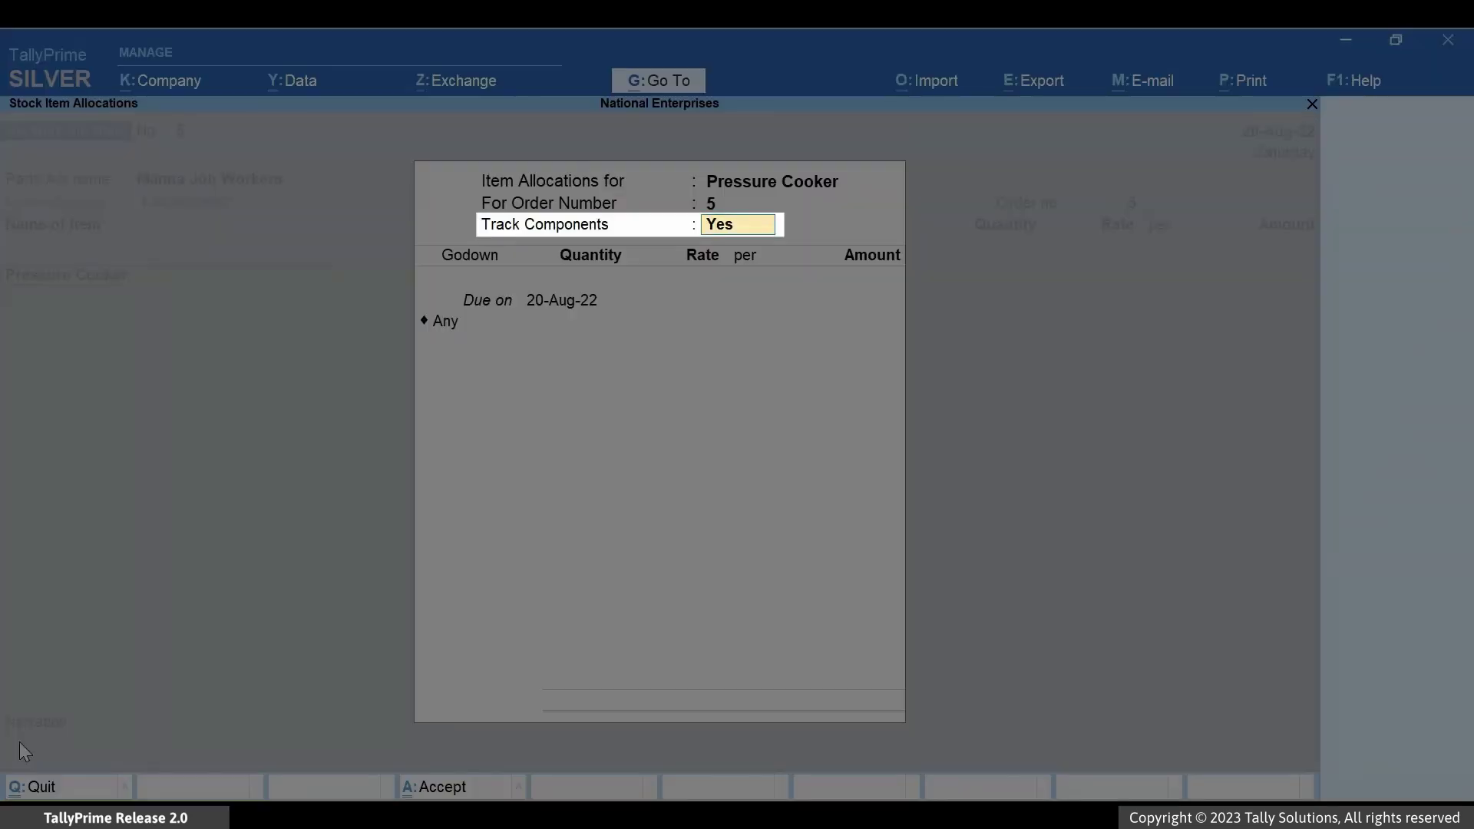
key("Return")
type("25-")
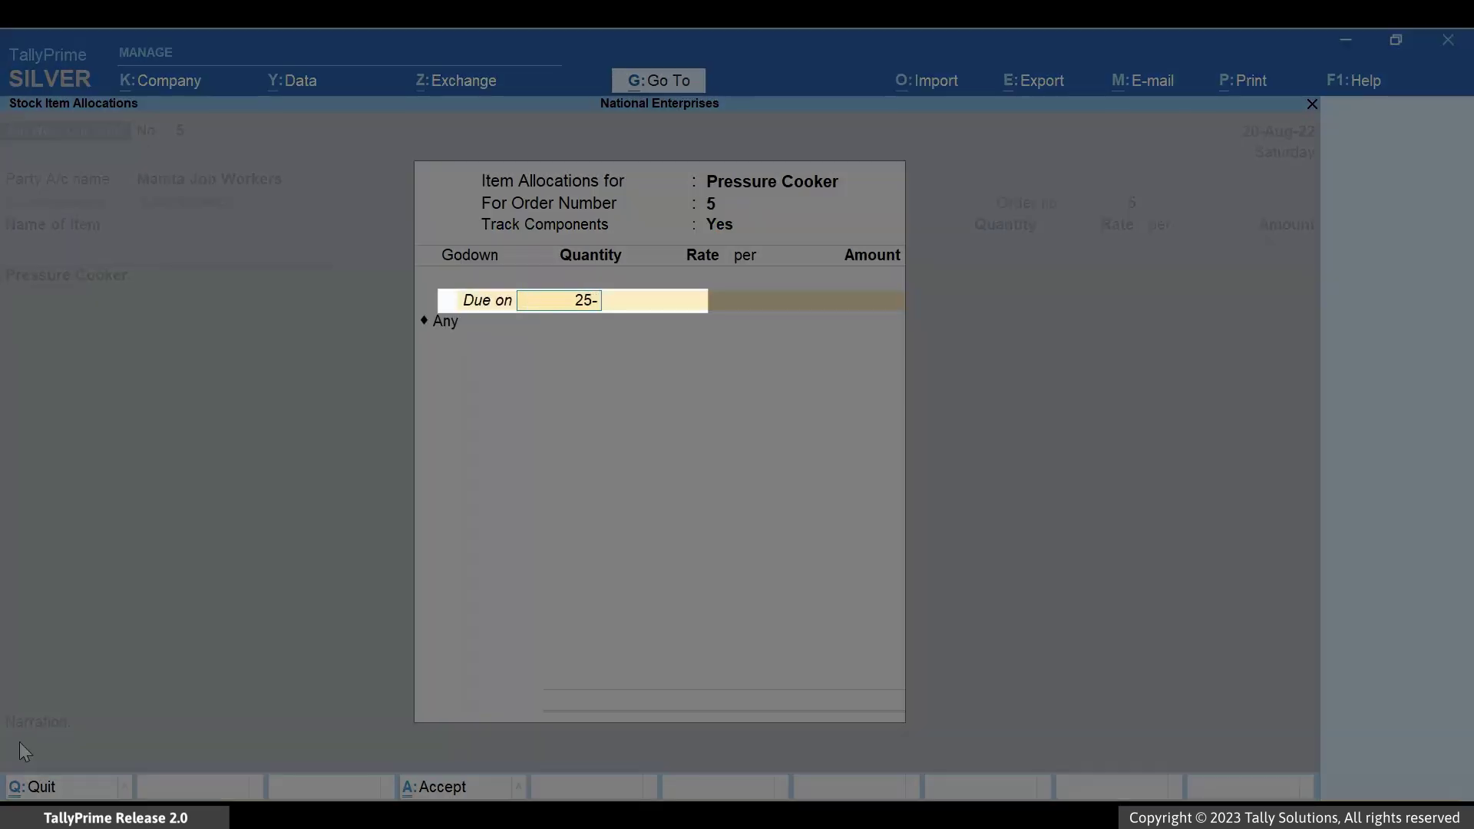
type("Aug-22")
key("Return")
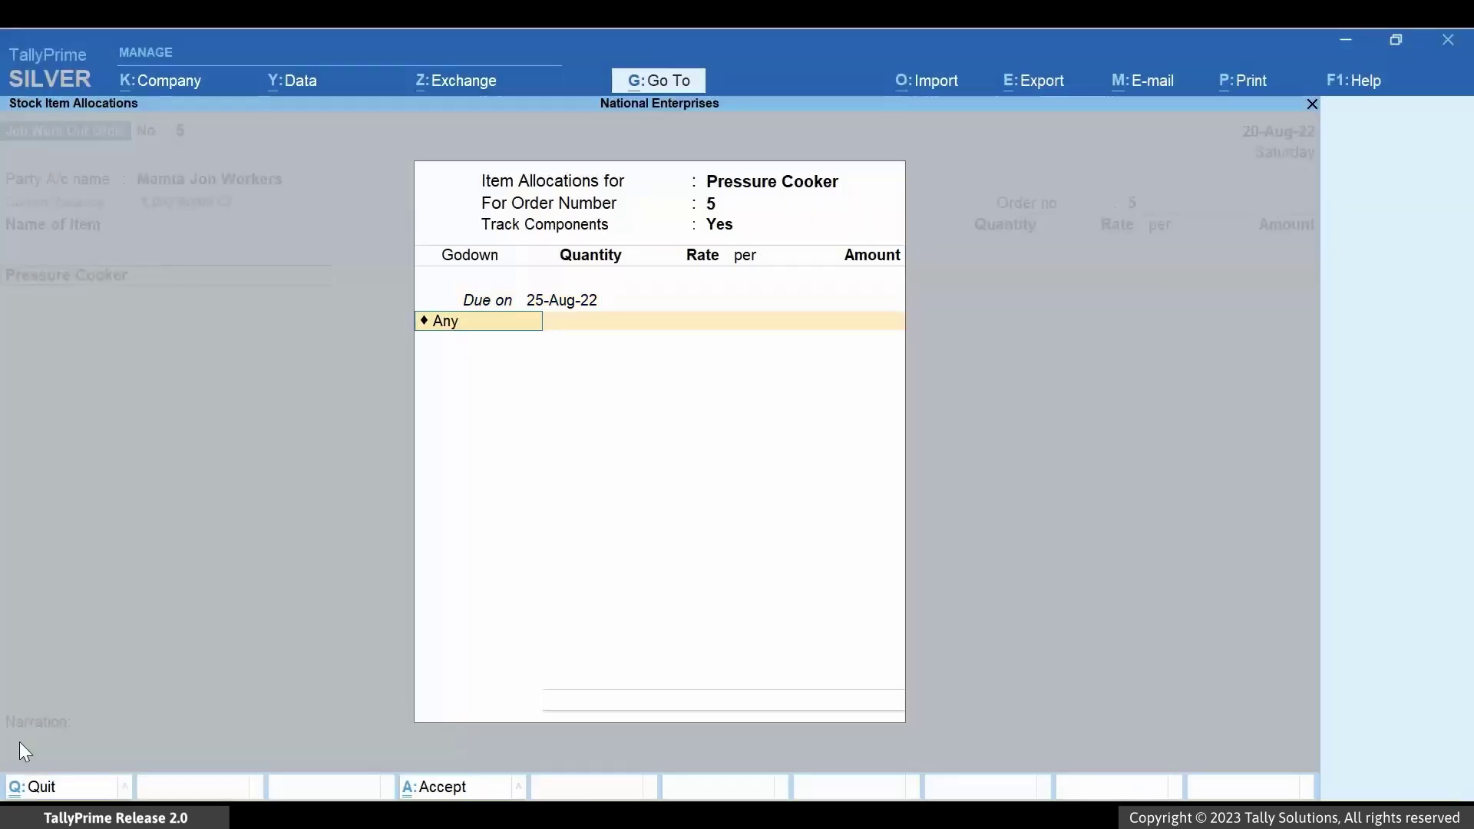
type("5")
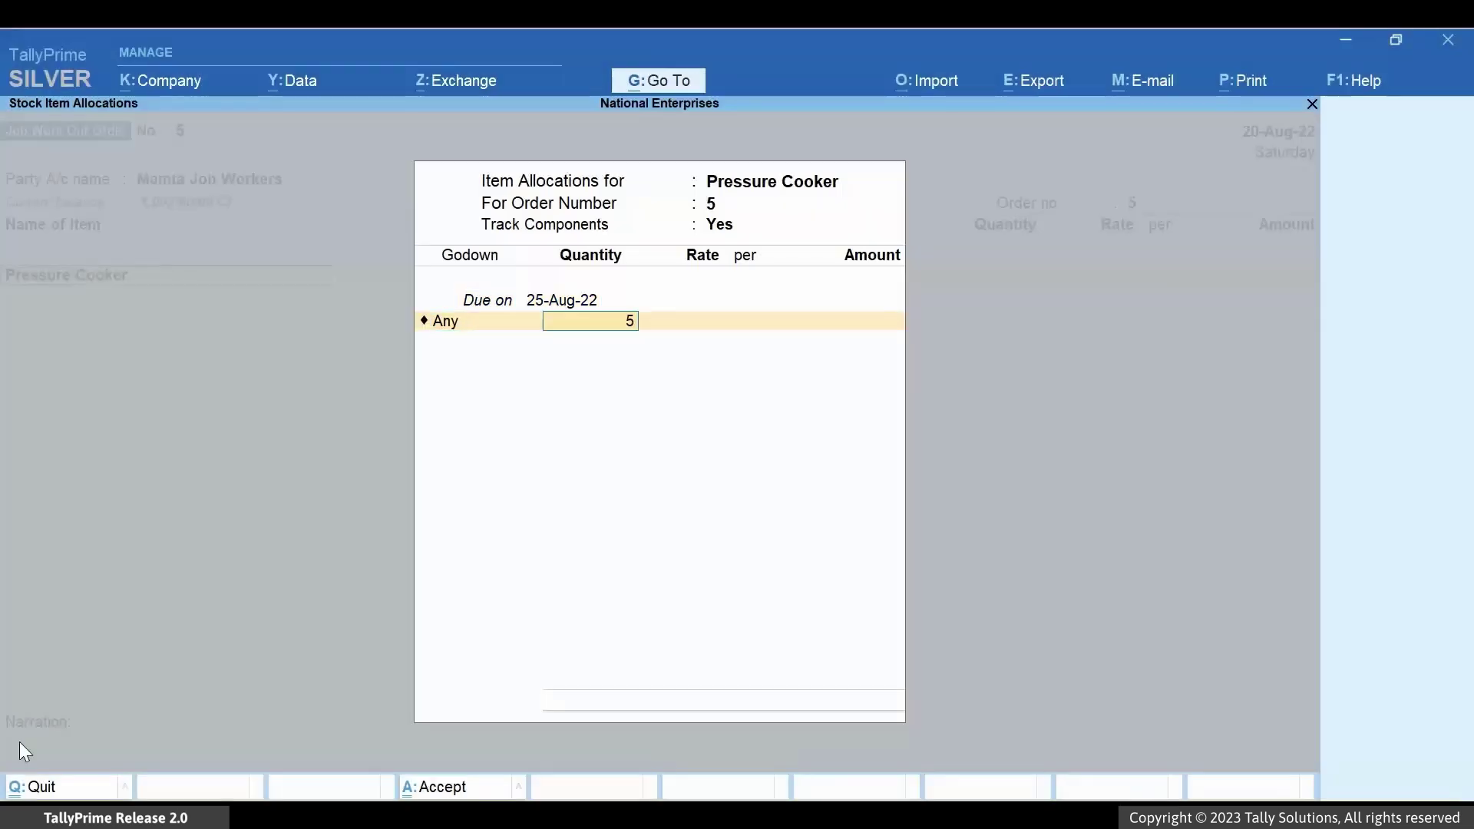
key("Return")
- Set the due date of all five Pressure Cooker components to 25-Aug-22 and accept the components allocation
key("Return")
key("Return")
type("25-Aug-22")
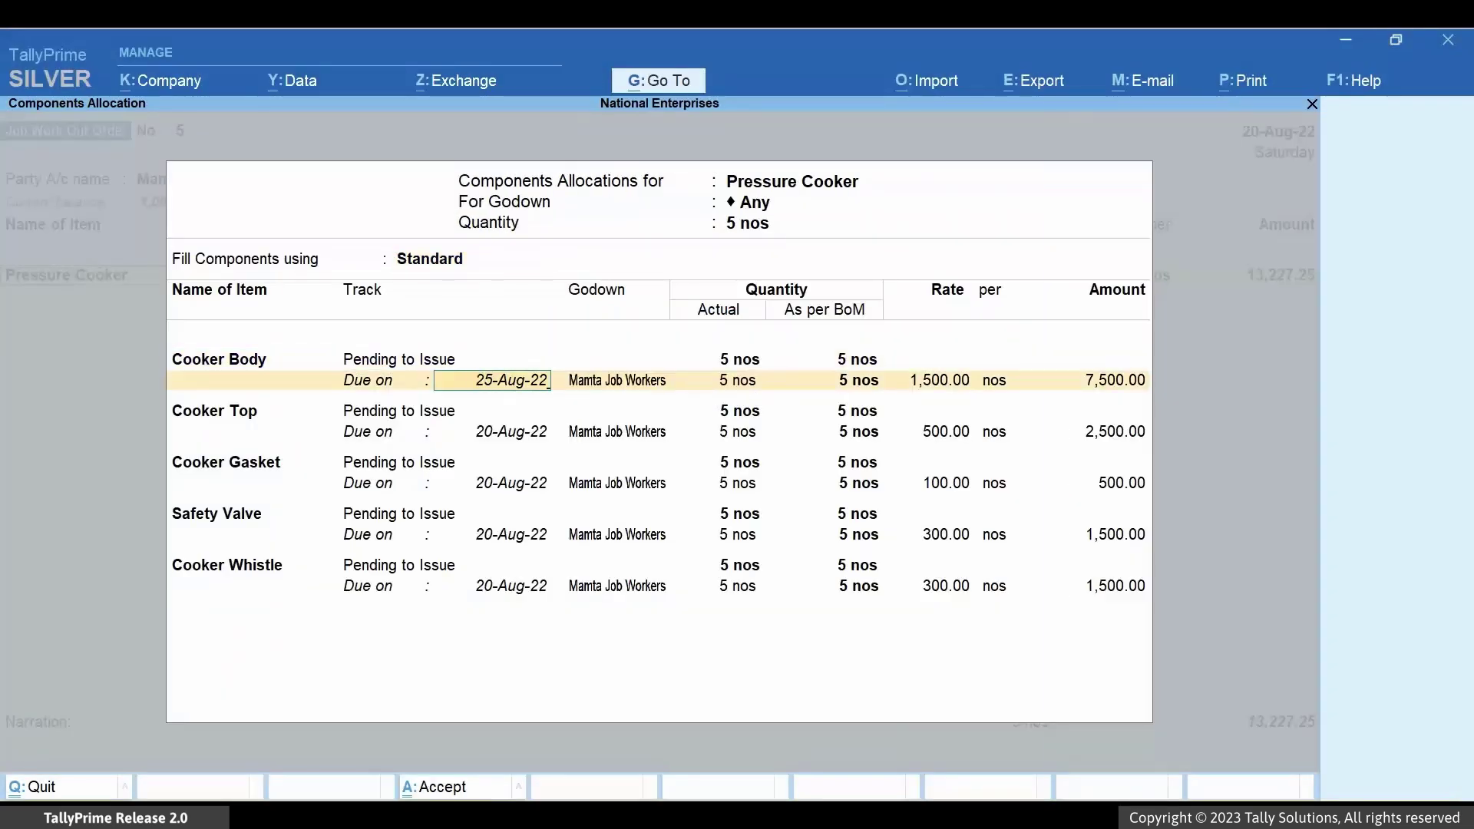
left_click(504, 430)
left_click(510, 490)
left_click(512, 538)
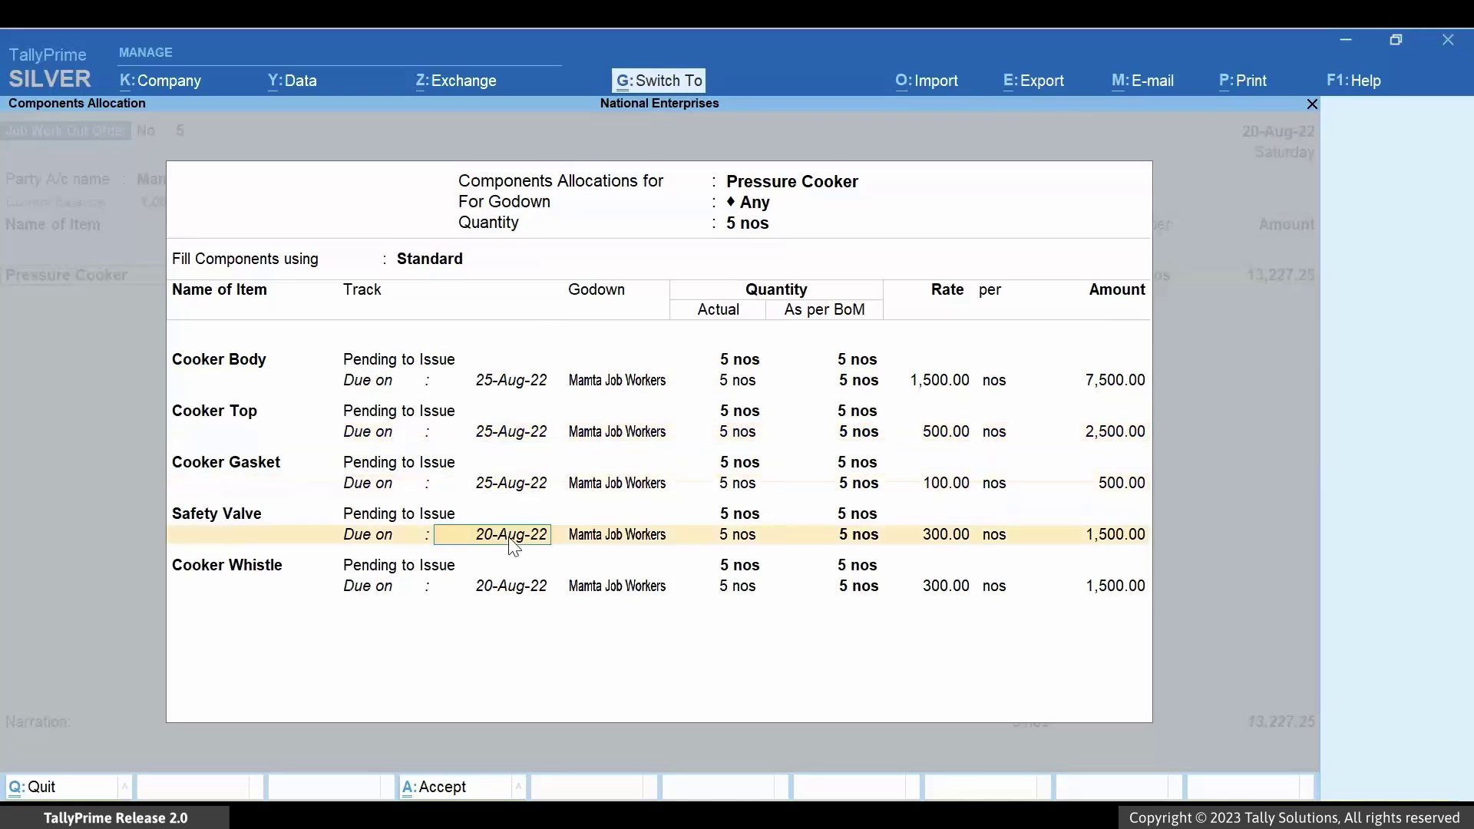
left_click(512, 589)
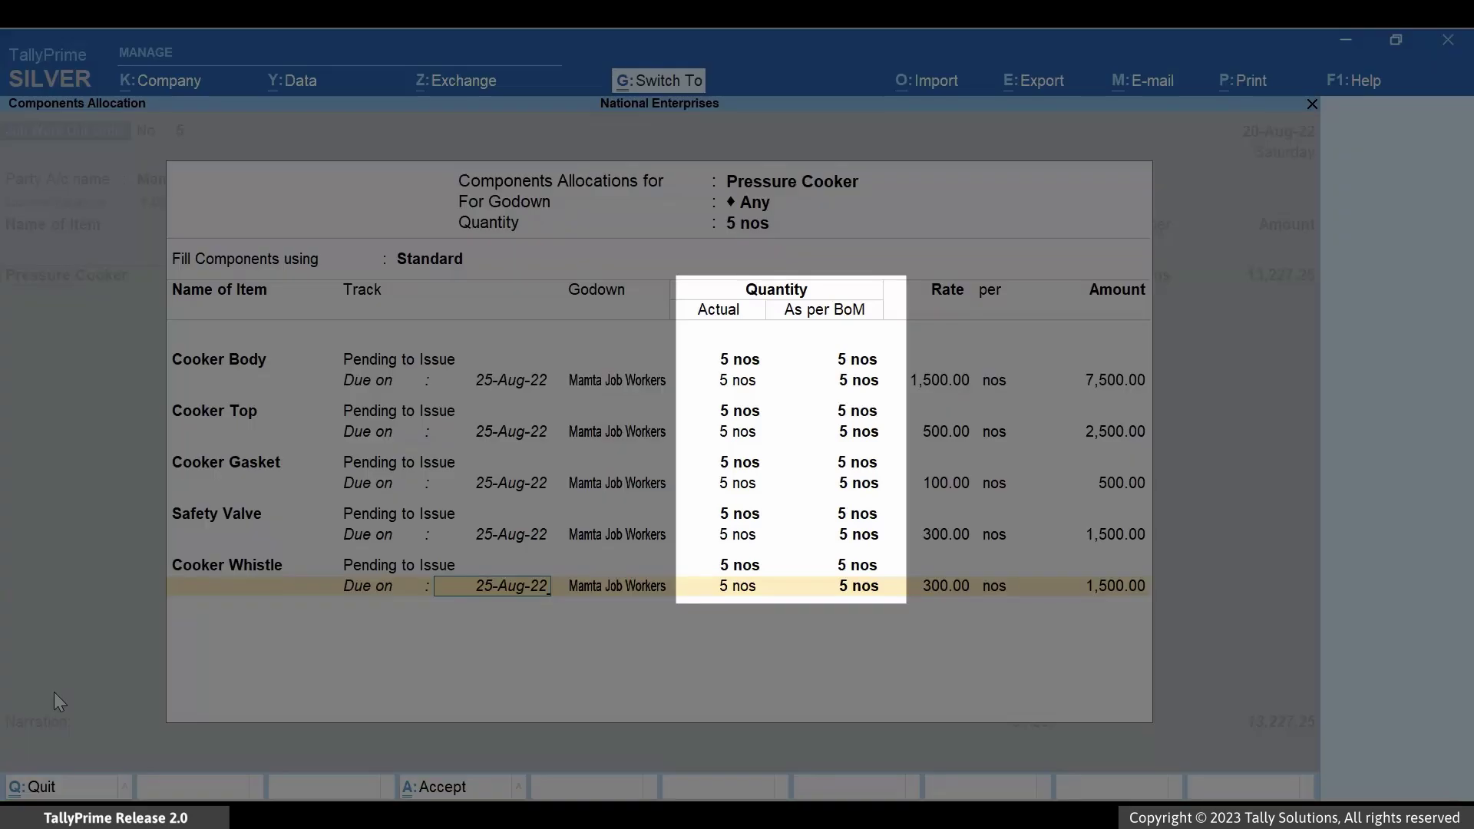
key("ctrl+a")
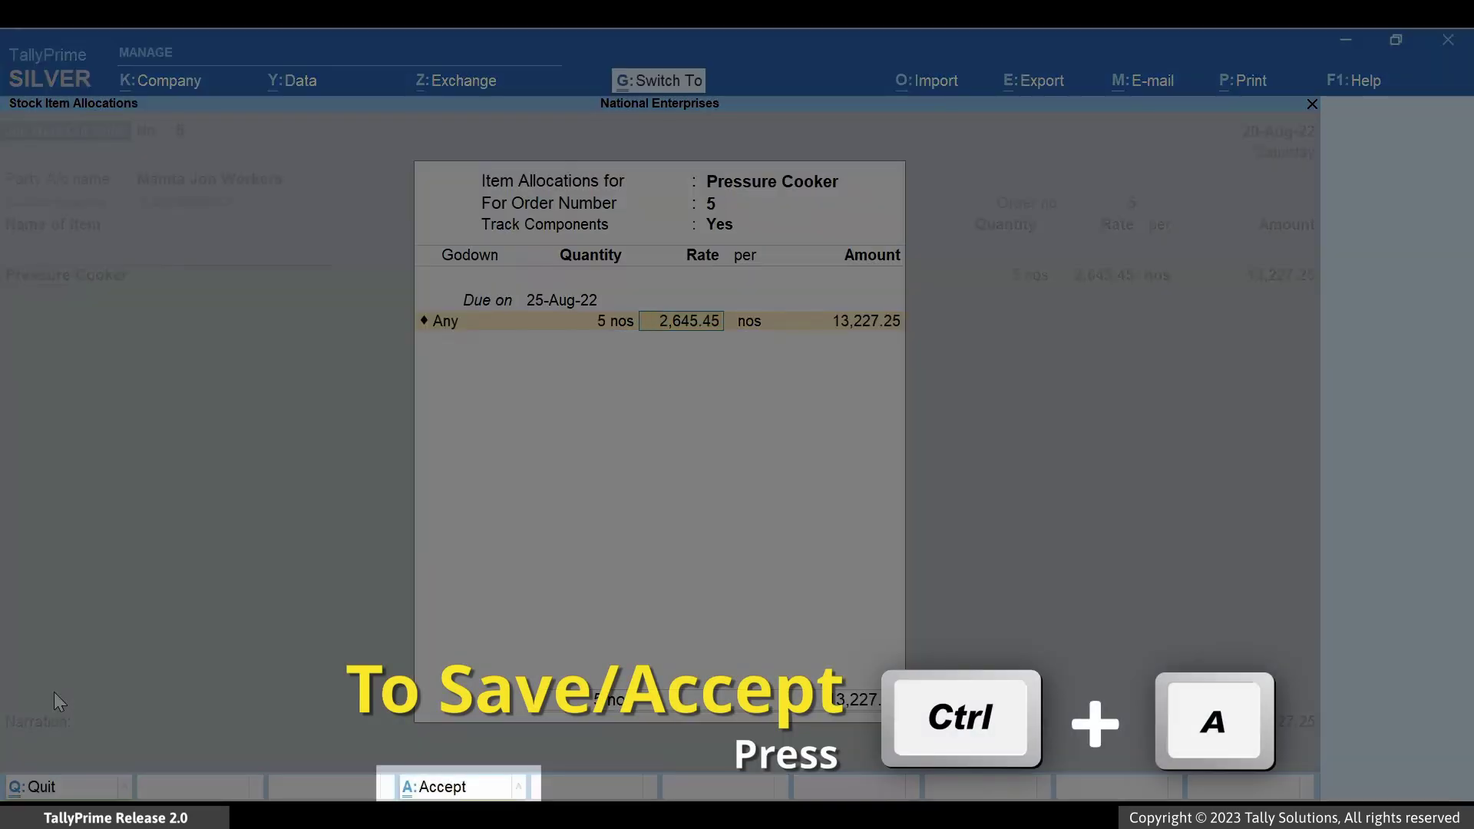
- Accept the item allocation, add the narration "The finished product is expected to be received on 25-Aug-22." and save the Job Work Out Order
key("ctrl+a")
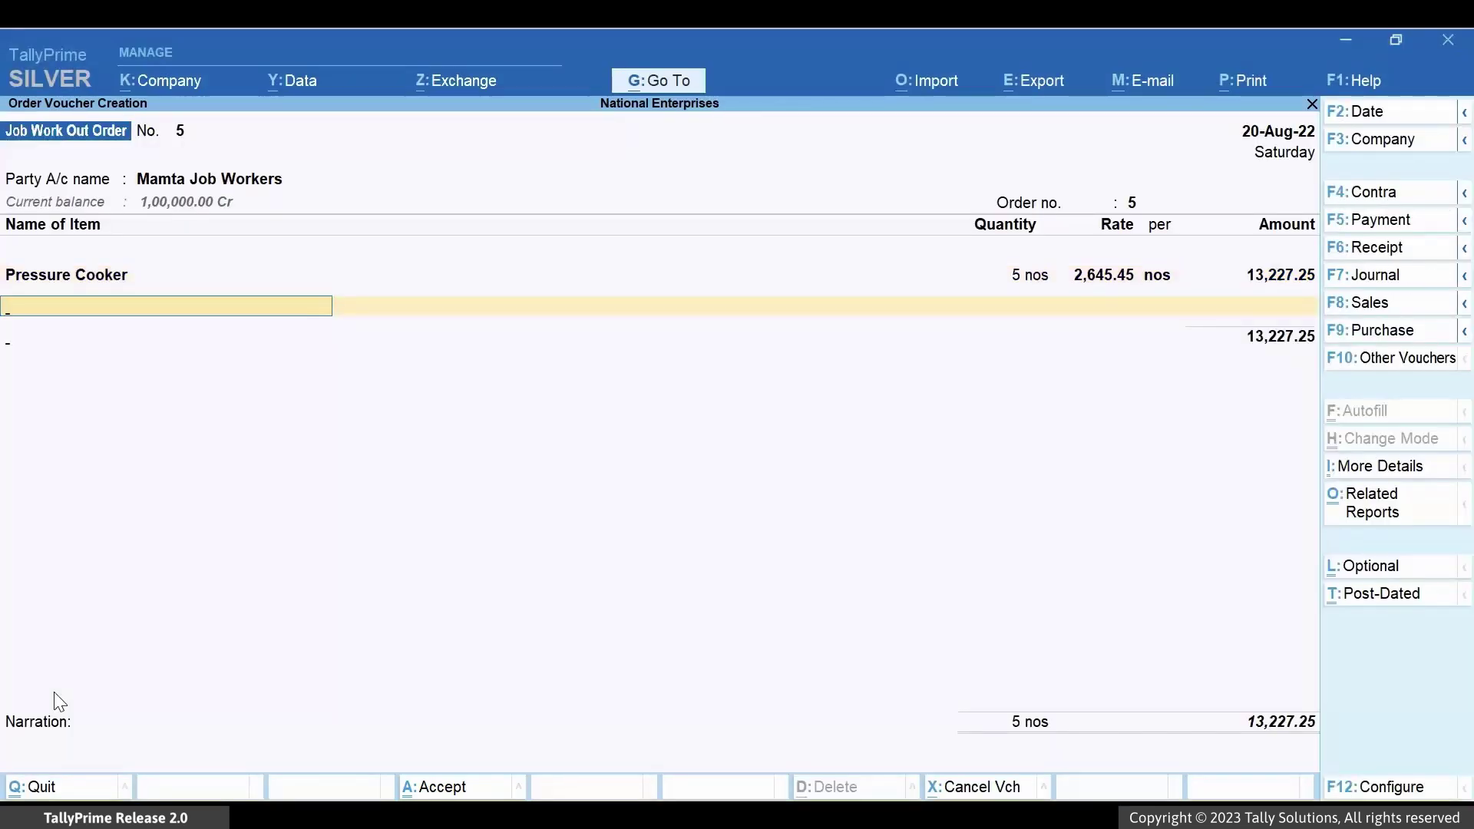
key("Return")
key("Return")
type("The finished product is expected to be received on 25-Aug-22.")
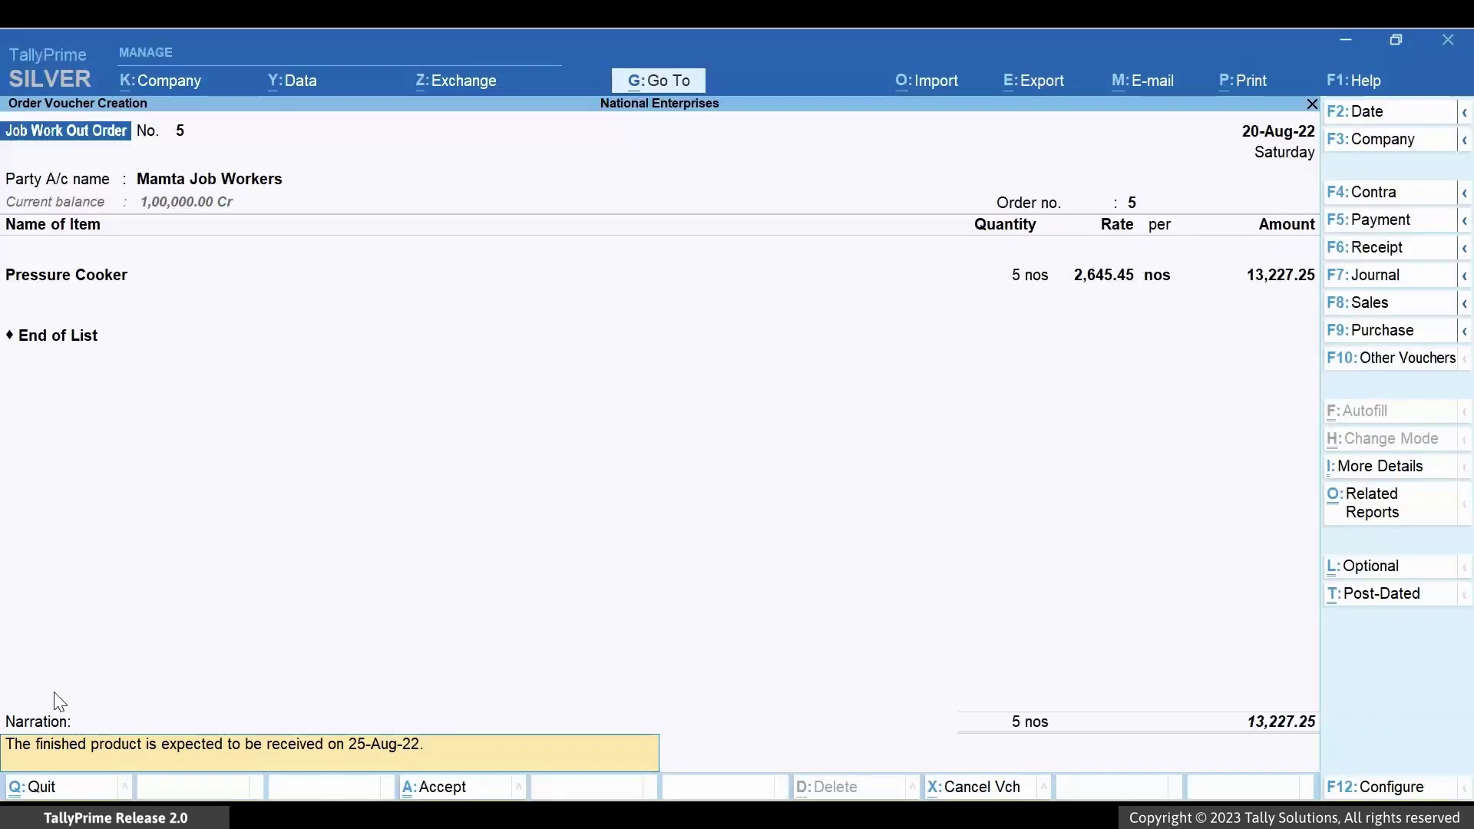
key("ctrl")
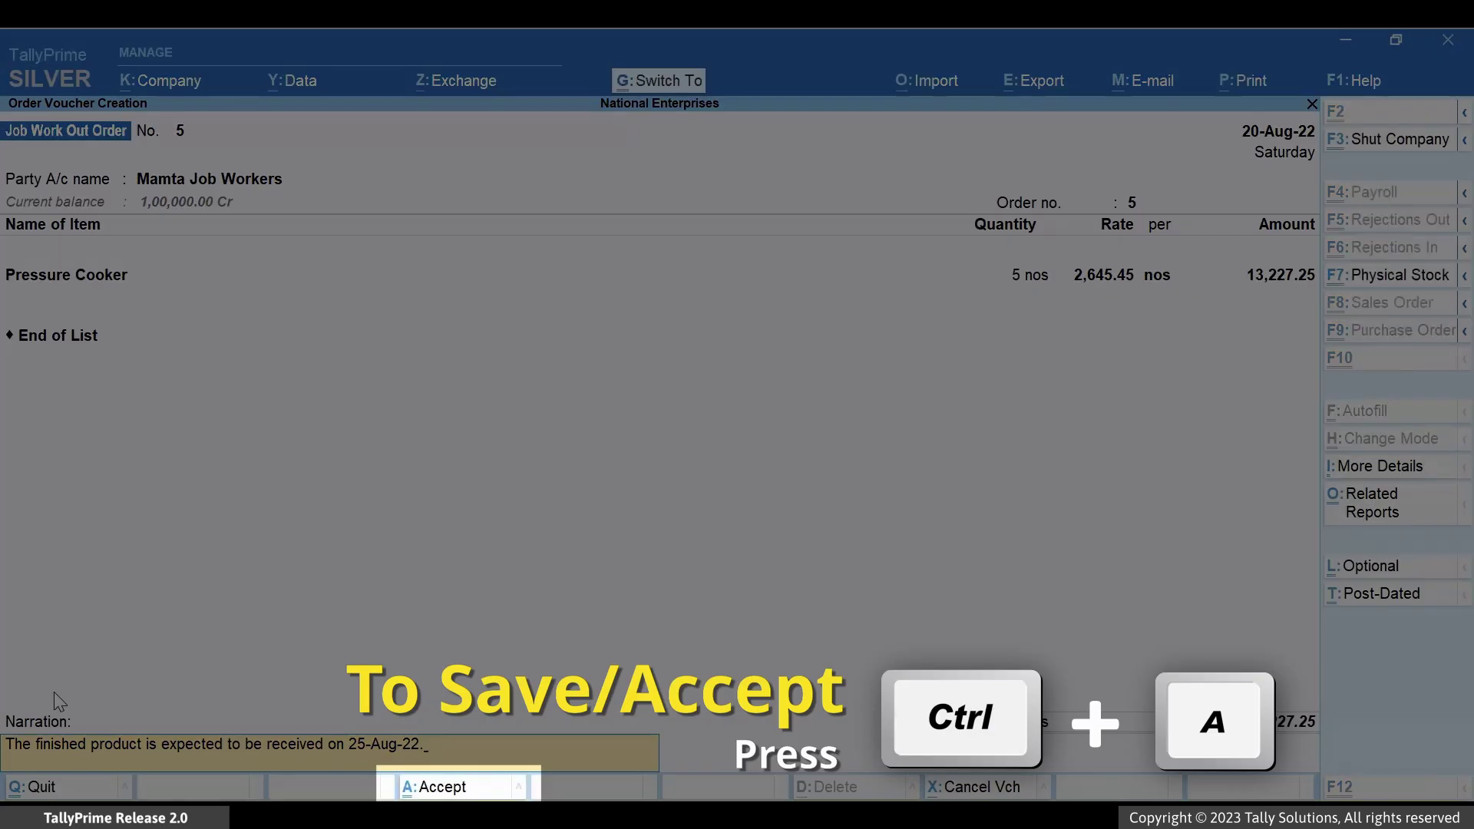
key("ctrl+a")
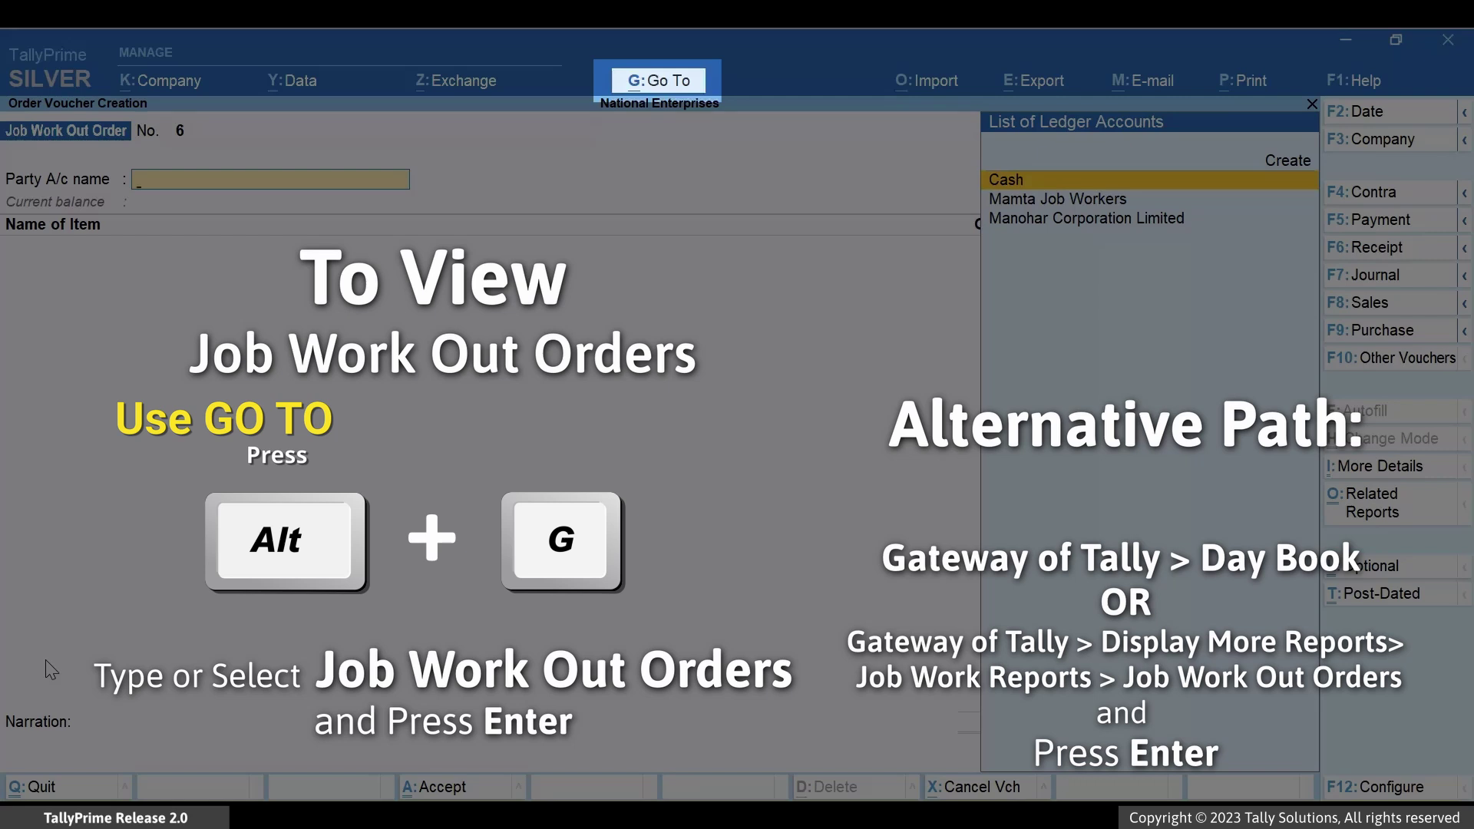
- Open the Job Work Out Orders voucher report and show it in detailed view
key("alt+g")
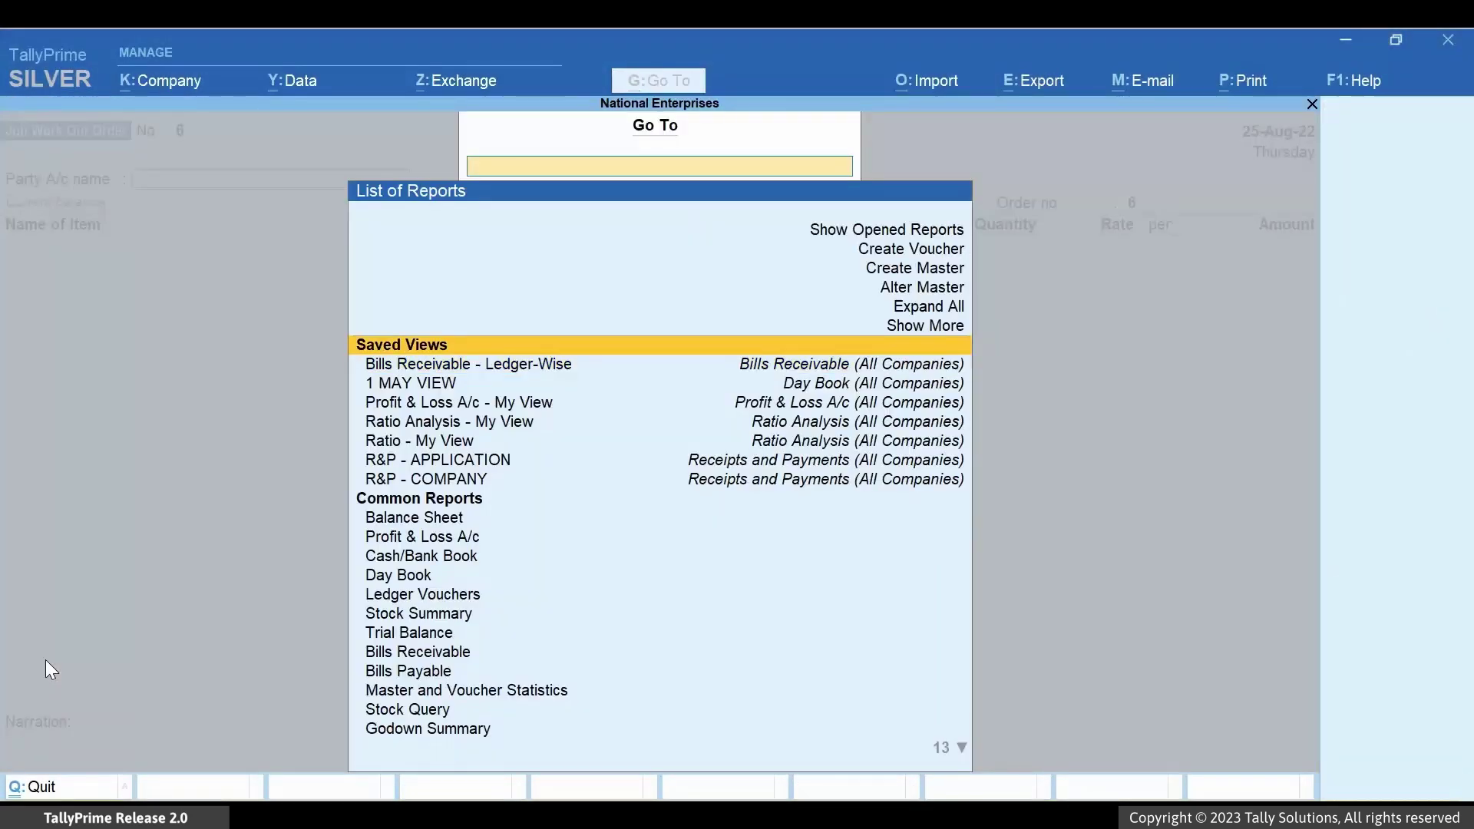
type("Job Work")
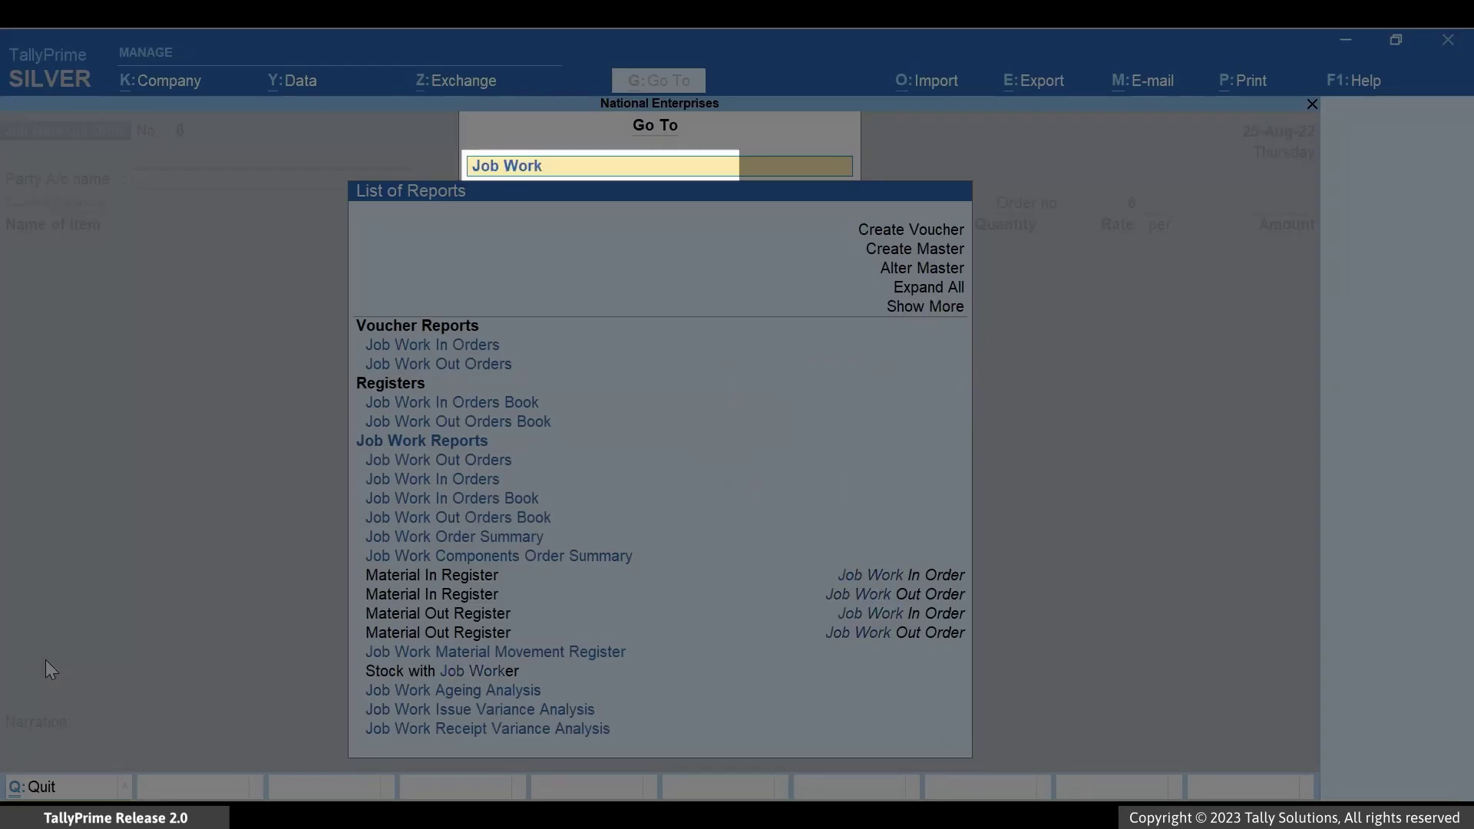
type(" Out")
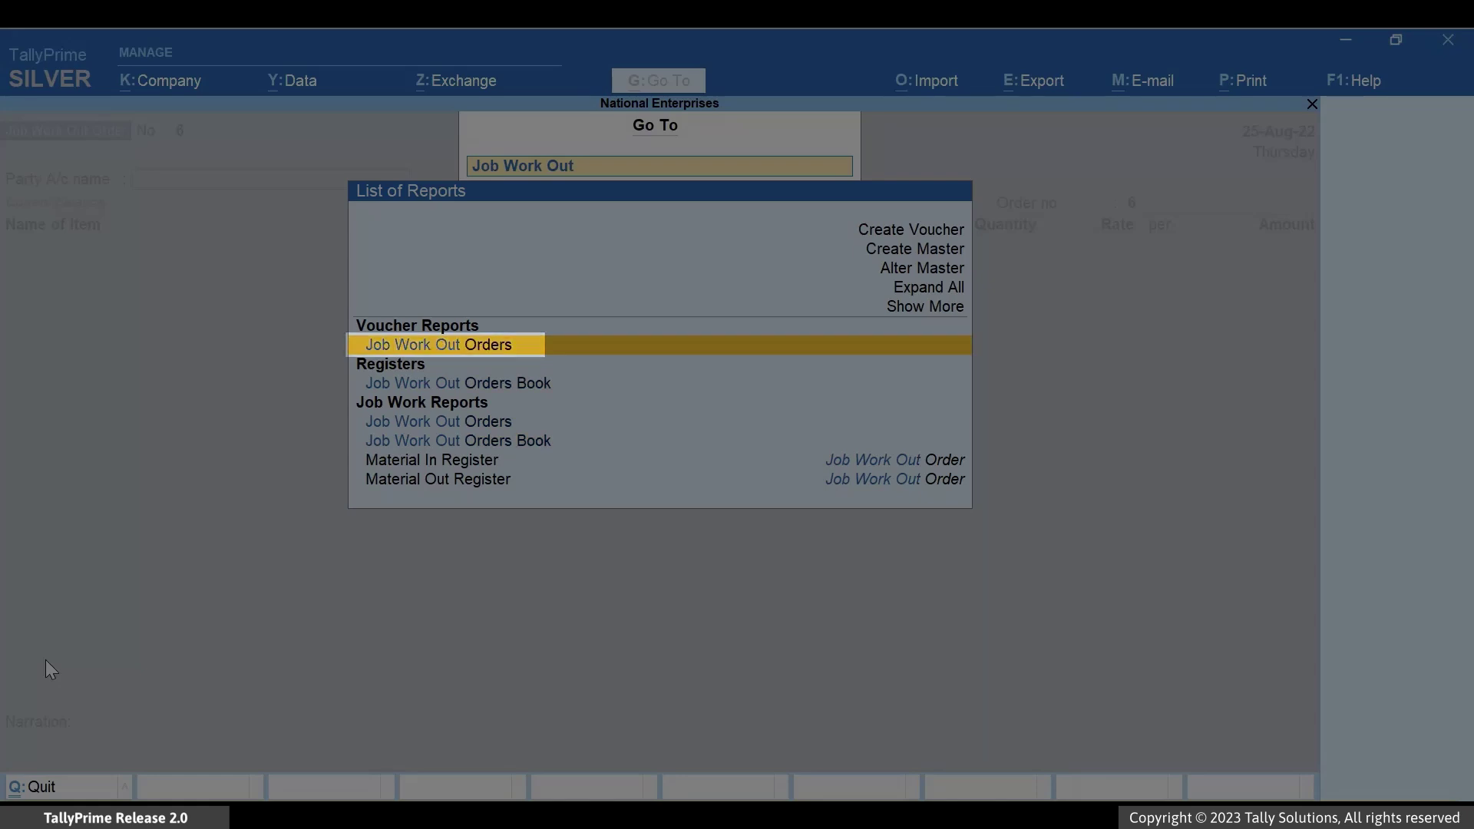
key("Return")
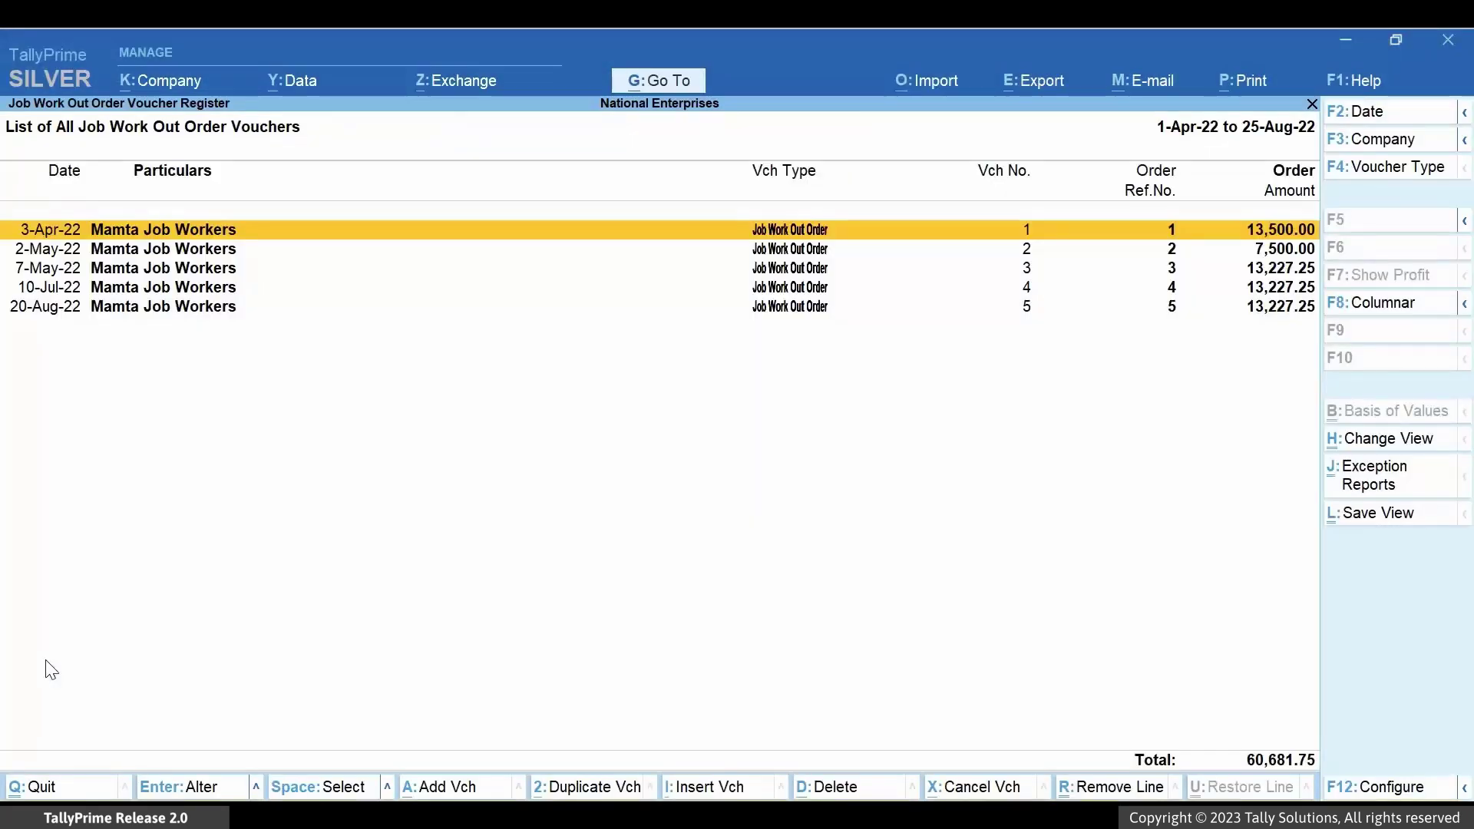
key("alt+F12")
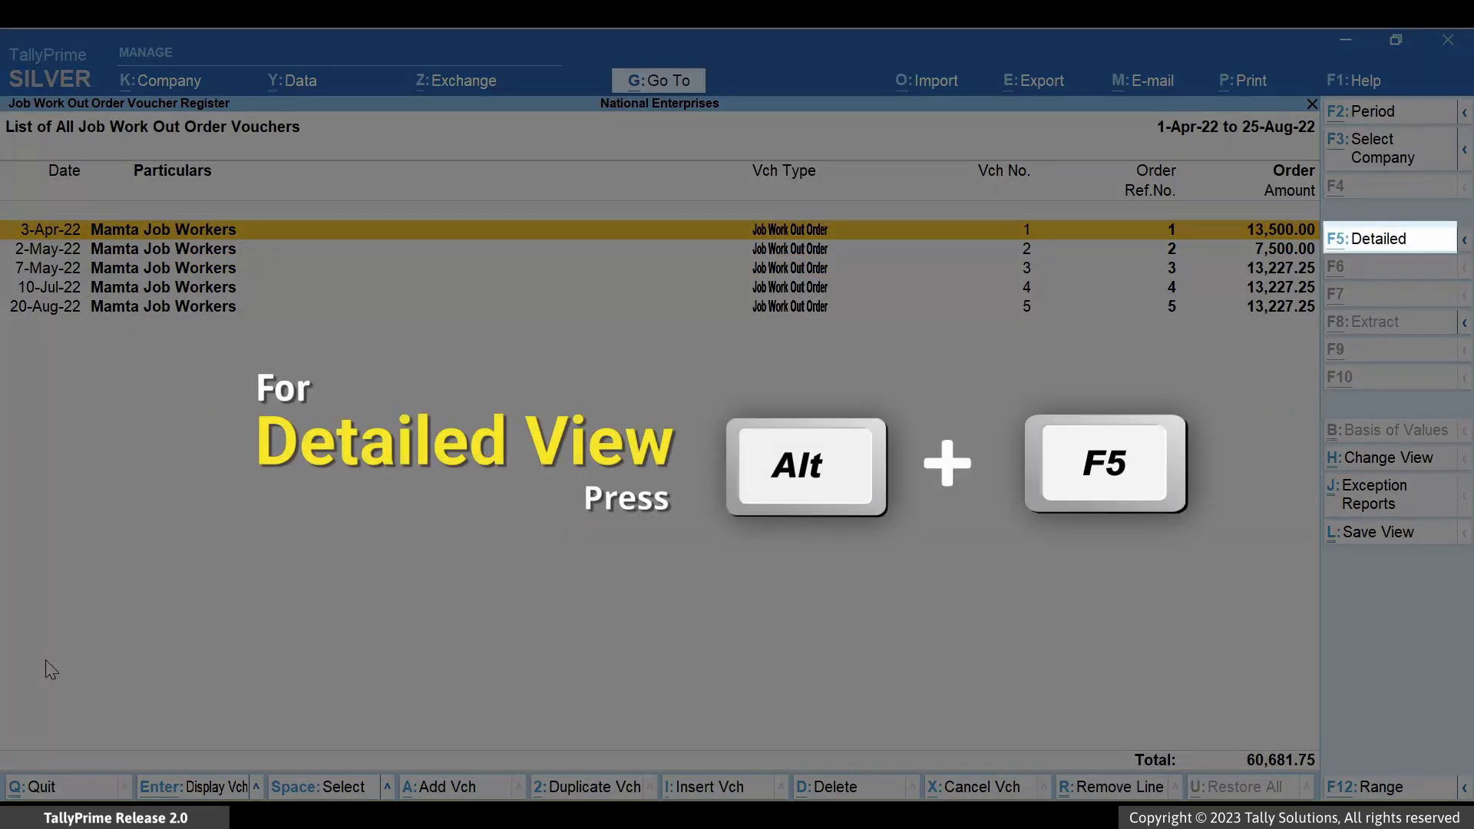
key("alt+F5")
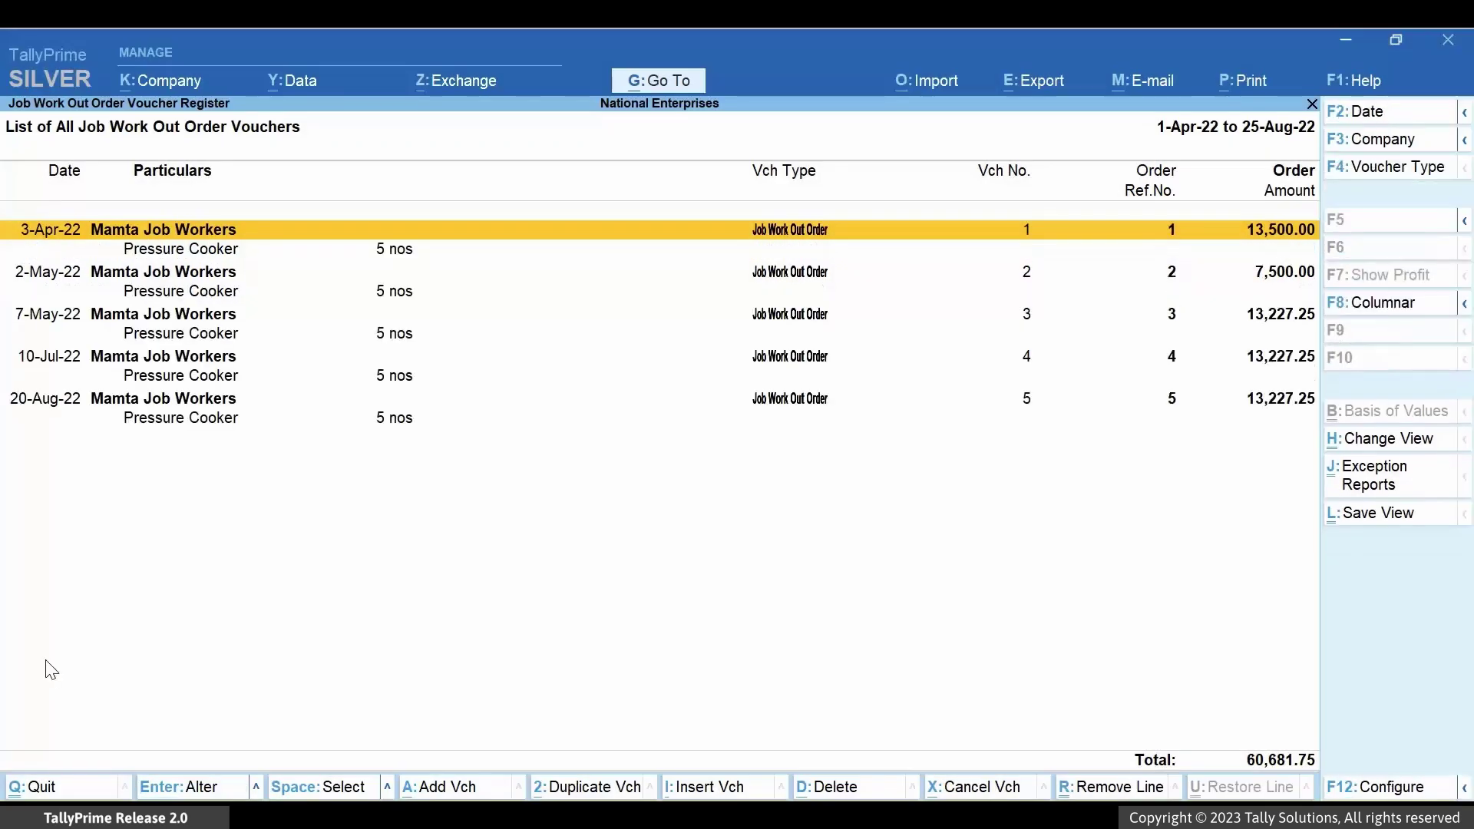
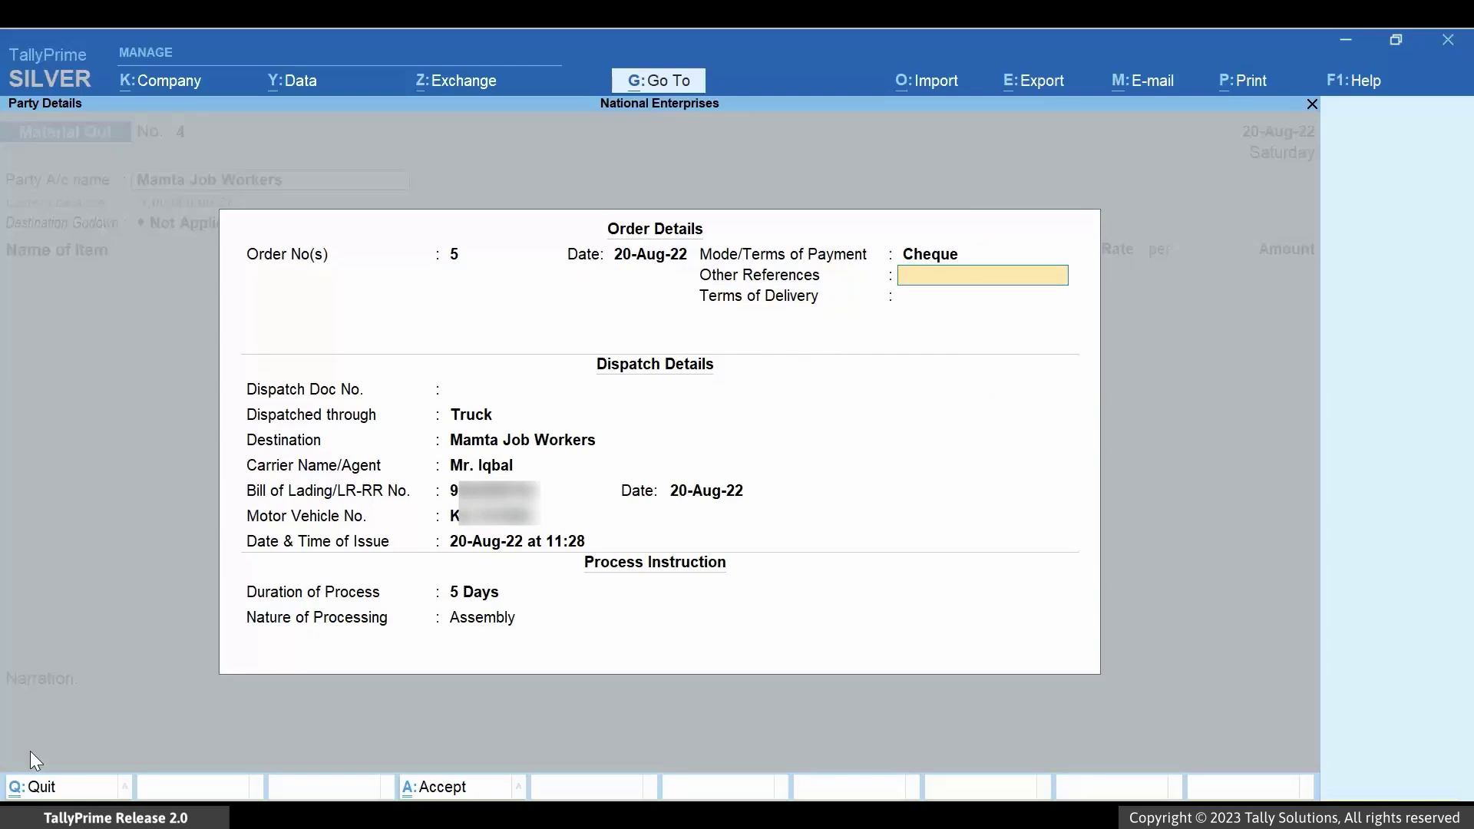
- Enter DS-037846574 as the dispatch document number of the Material Out voucher, and accept its dispatch details and party details
key("Return")
key("Return")
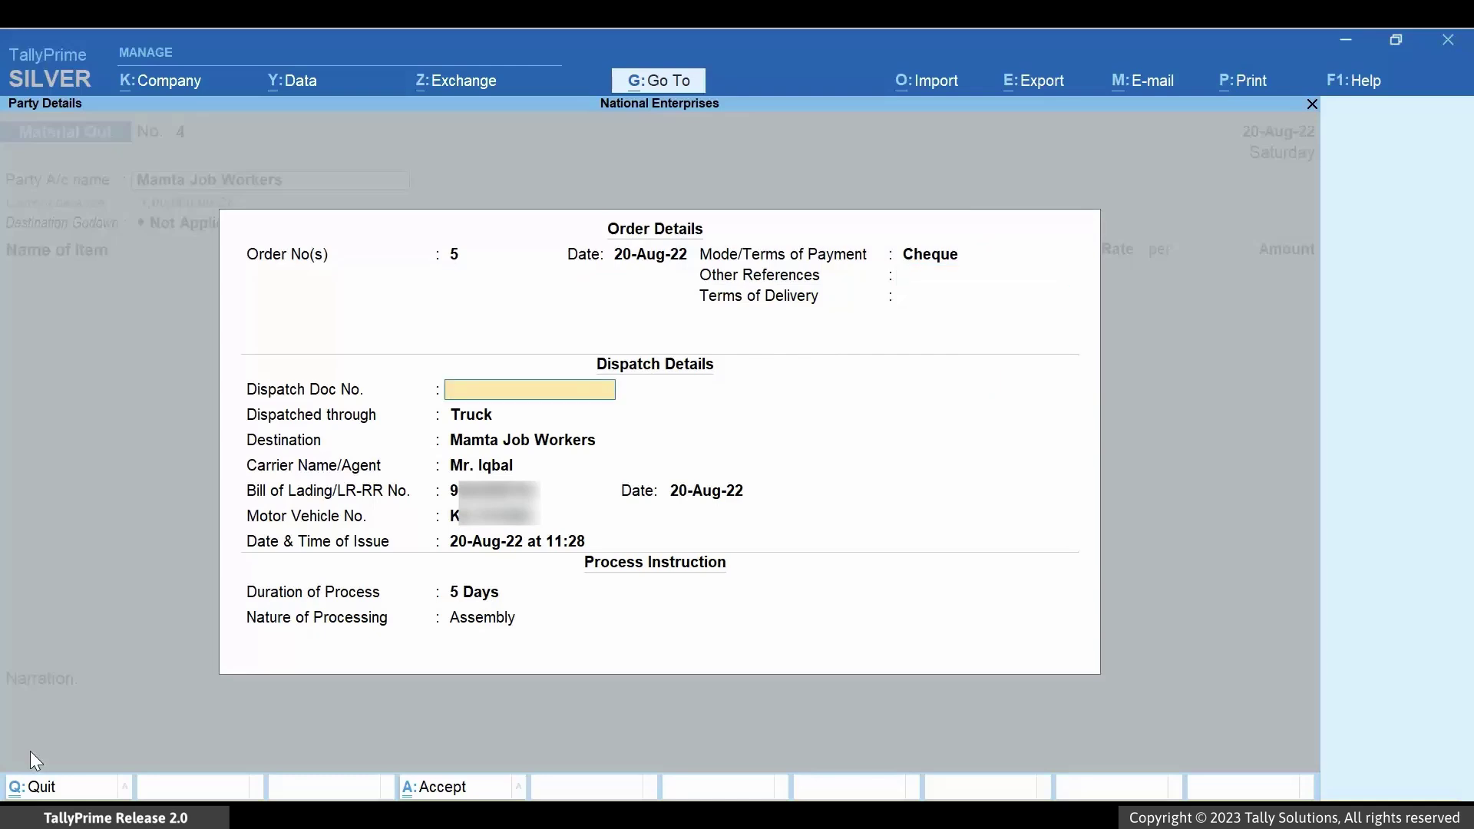
type("DS-037846574")
key("Return")
key("Return")
key("Return")
key("Return")
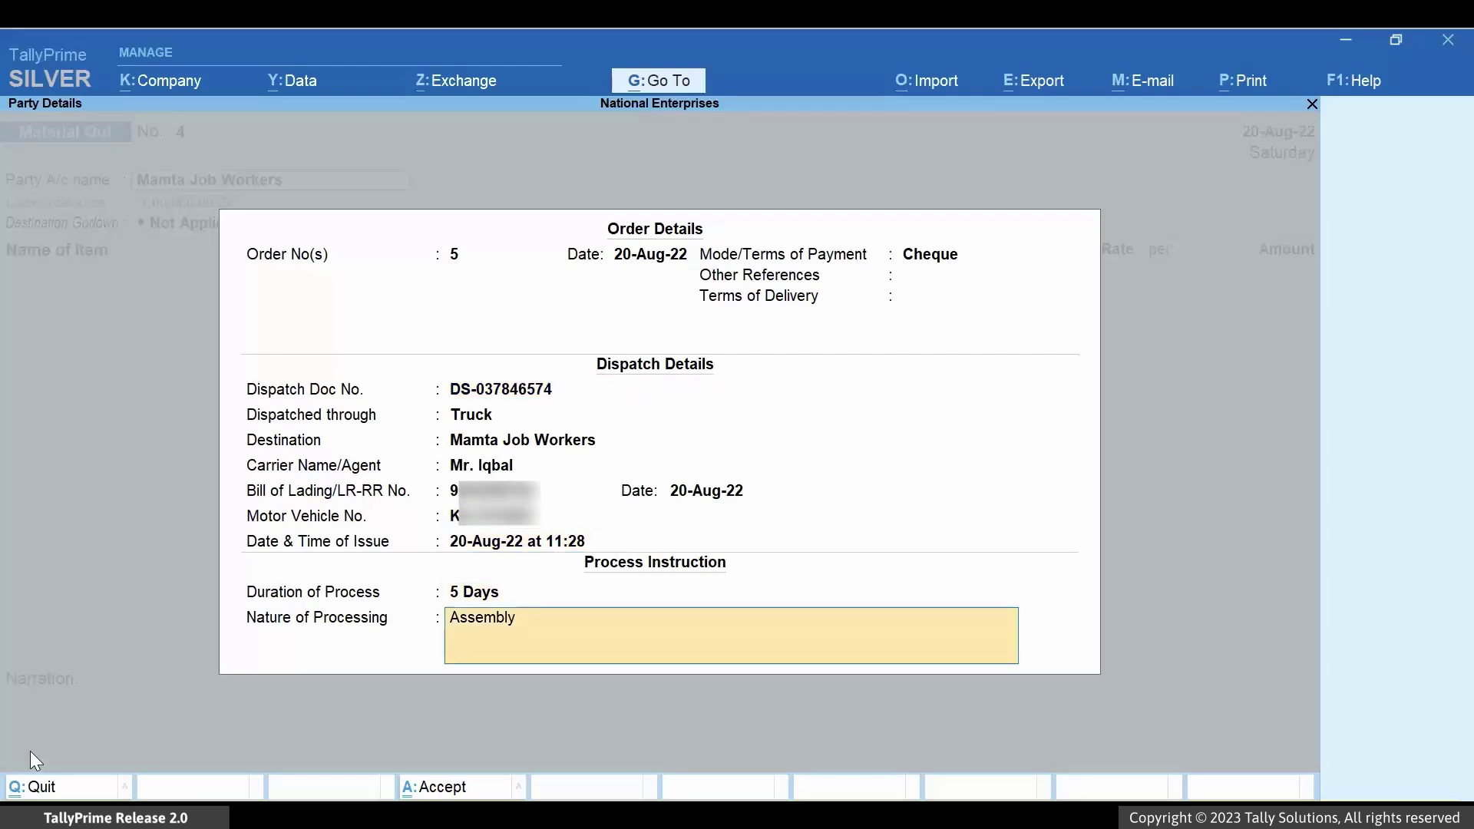
key("ctrl+a")
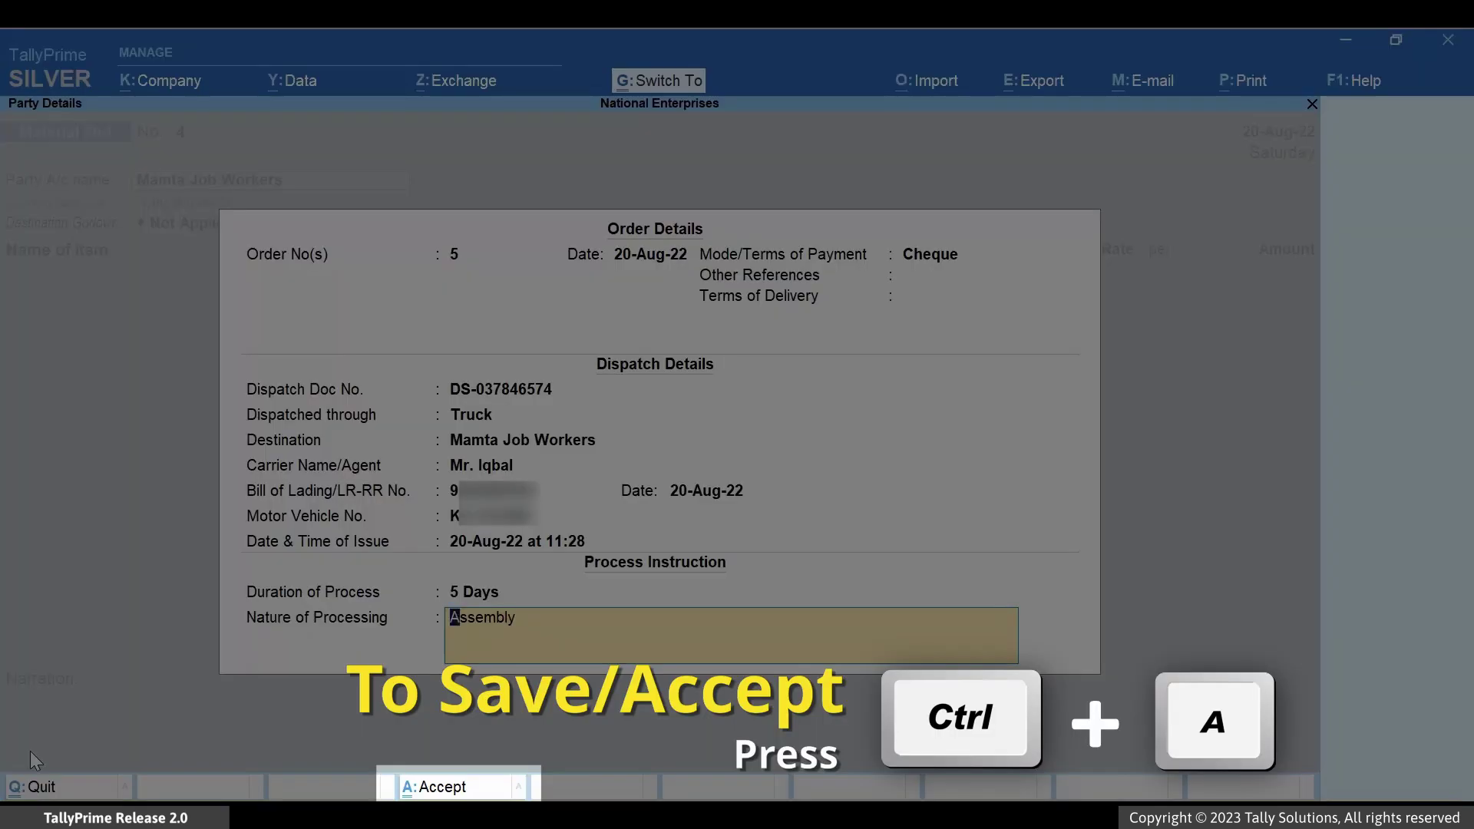
key("ctrl+a")
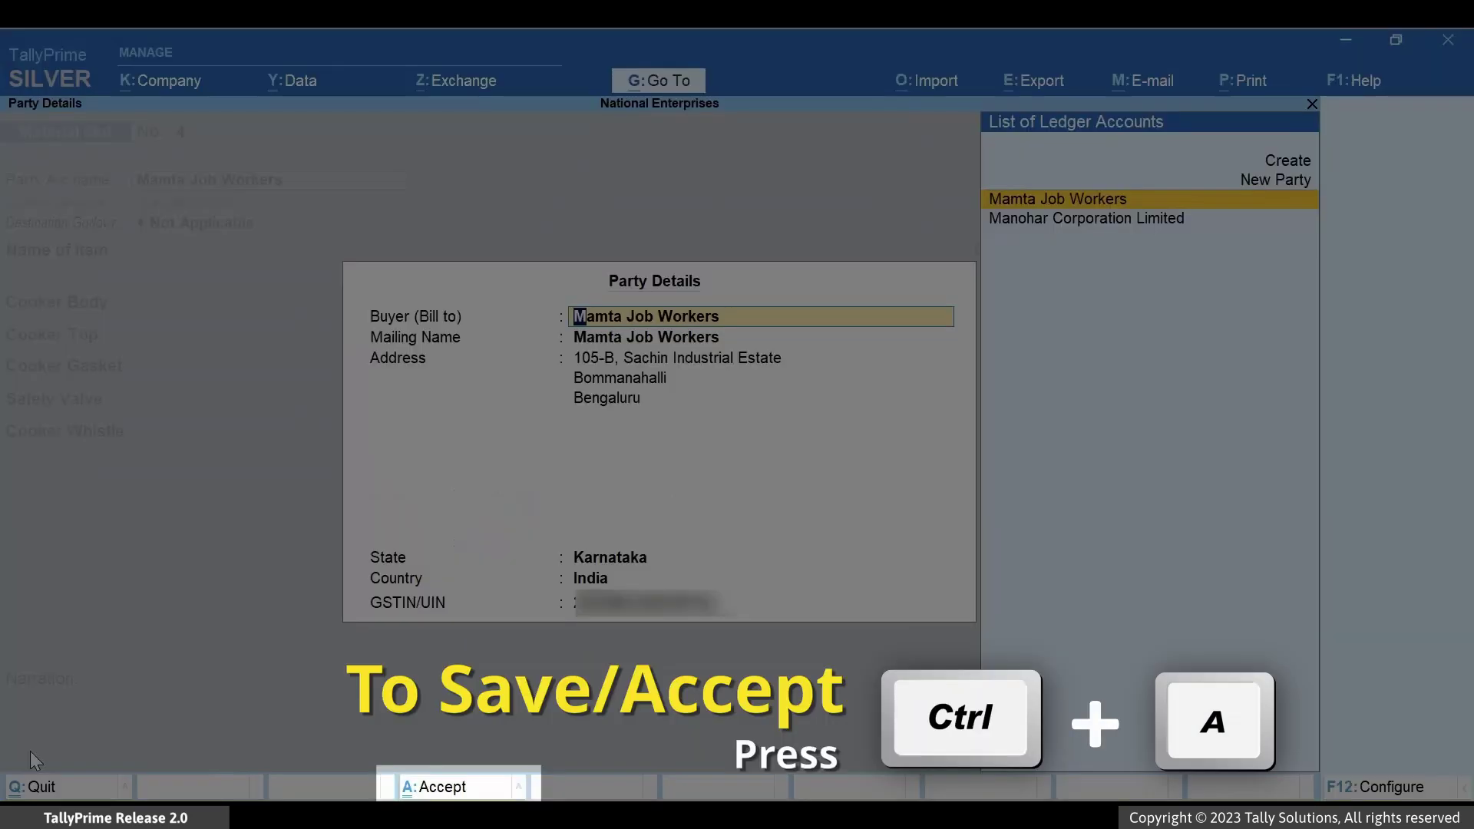
key("ctrl+a")
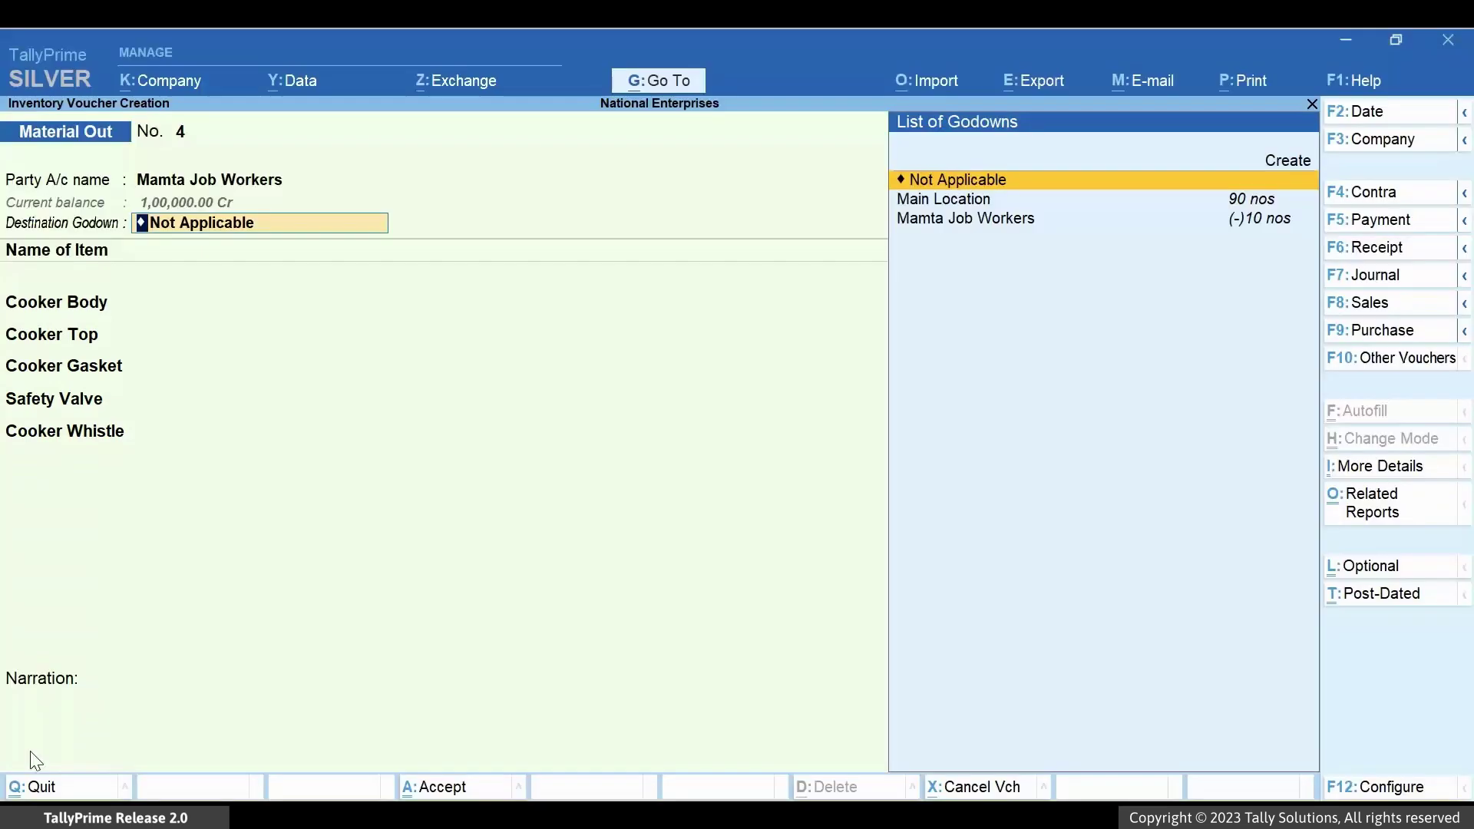
- Set the destination godown to Mamta Job Workers and accept the proposed item allocation of the Cooker Body
key("Down")
key("Down")
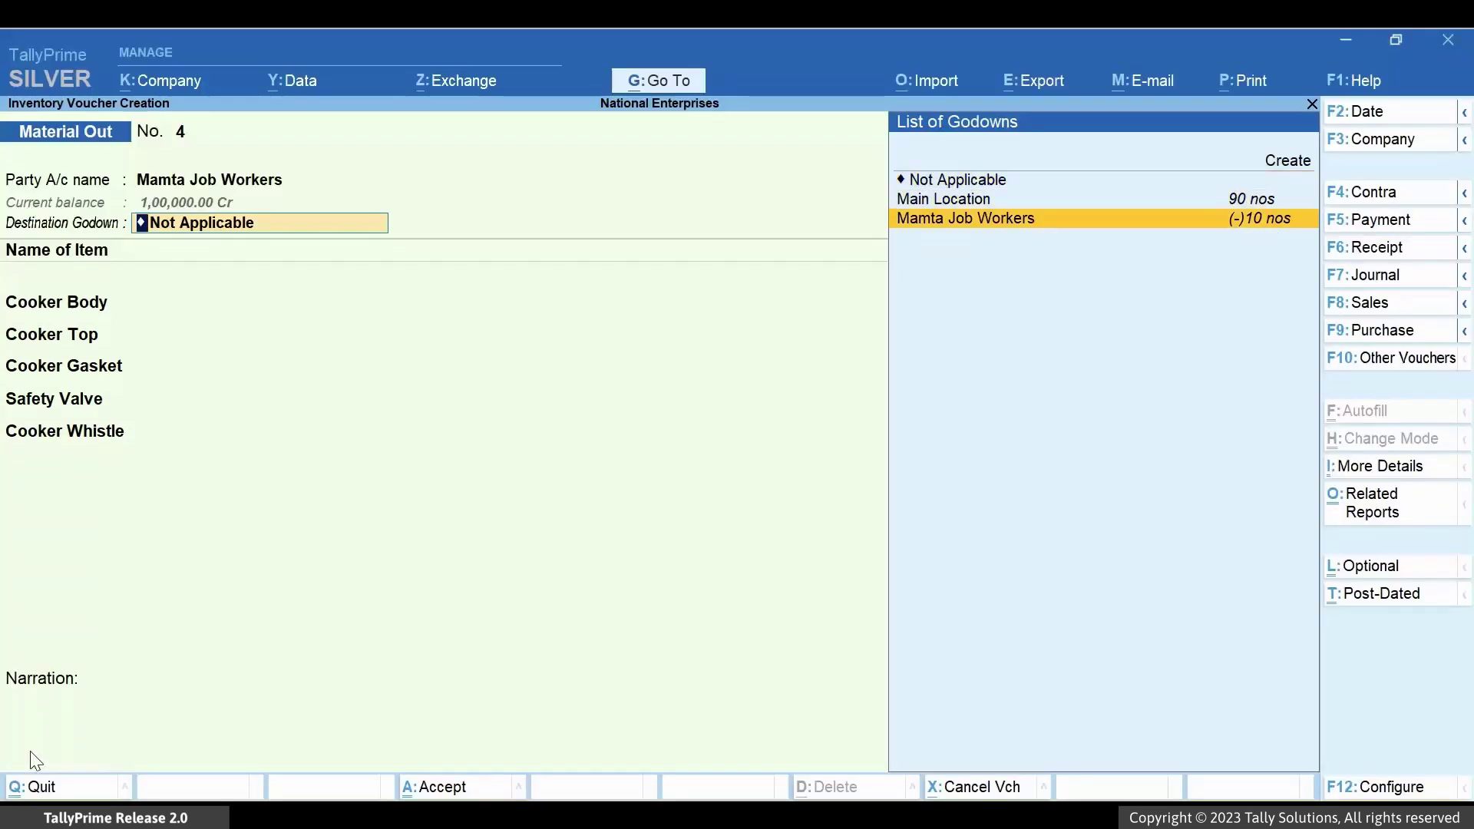
key("Return")
key("Return")
key("Return")
key("Return")
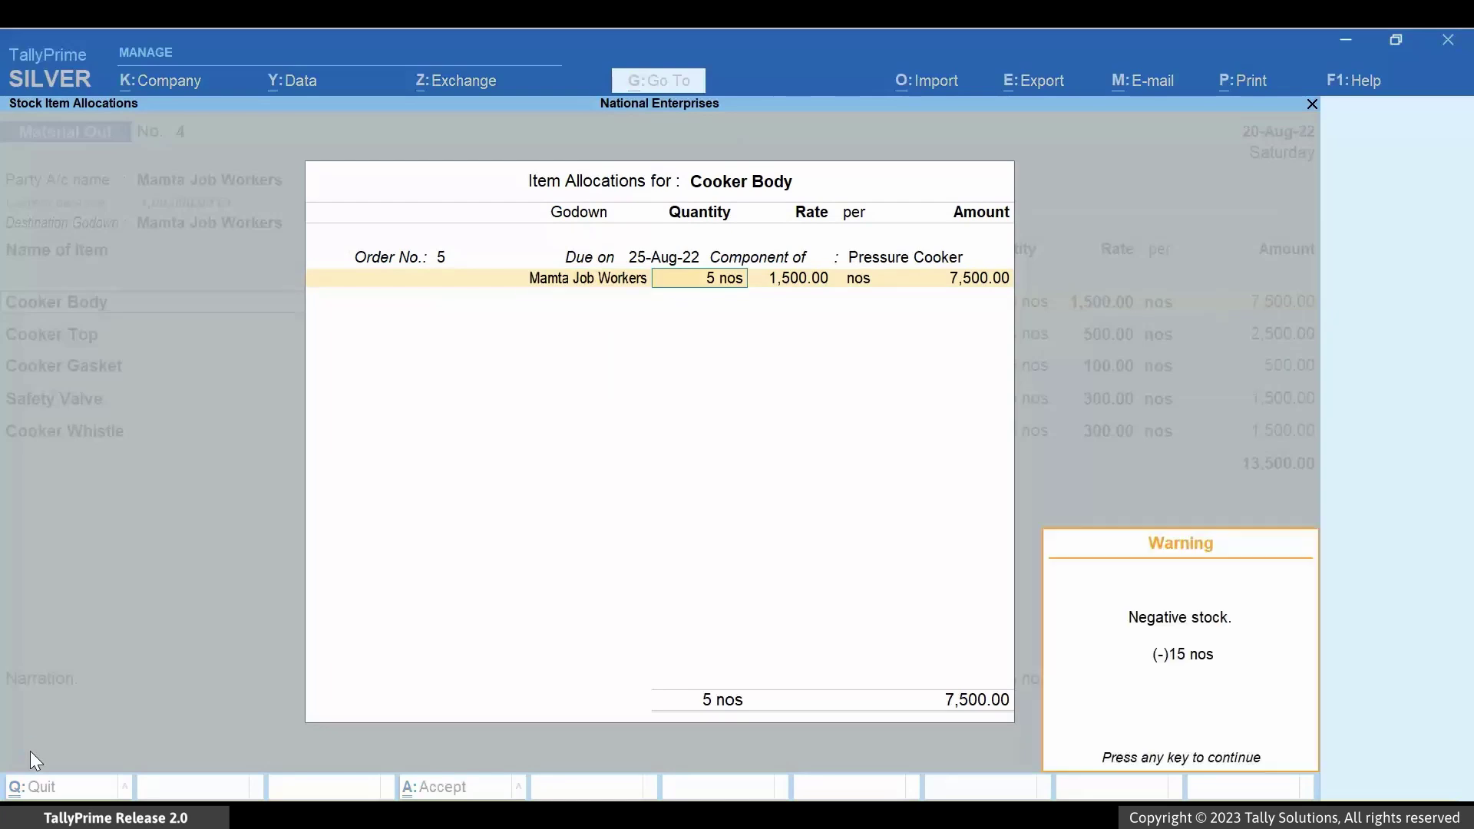
key("Return")
key("Return")
key("Return")
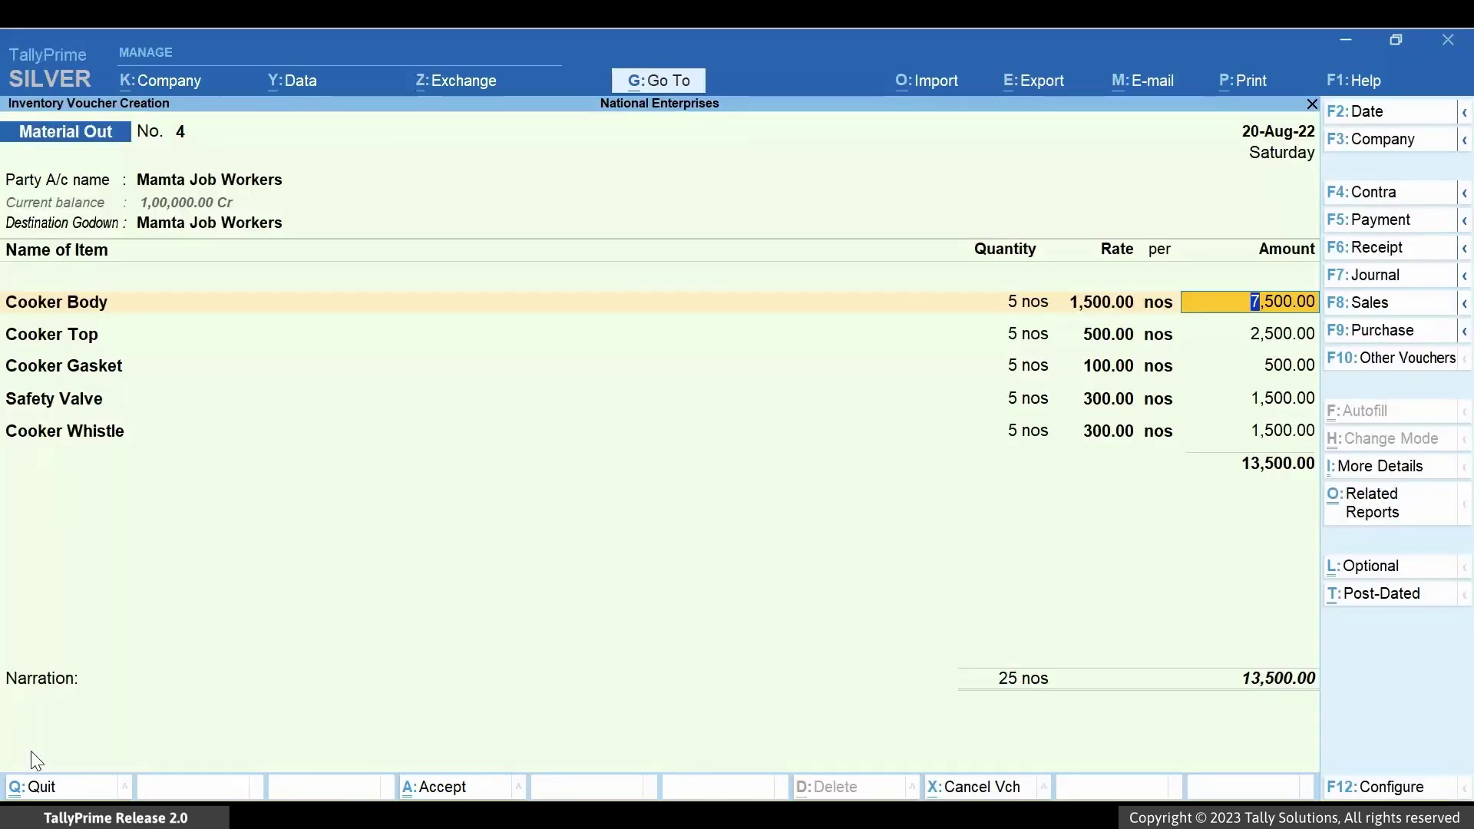
- Add the narration "The raw material is to be delivered on 20-Aug-22." and save the Material Out voucher
key("Return")
type("The raw material is to be delivered on 20-Aug-22.")
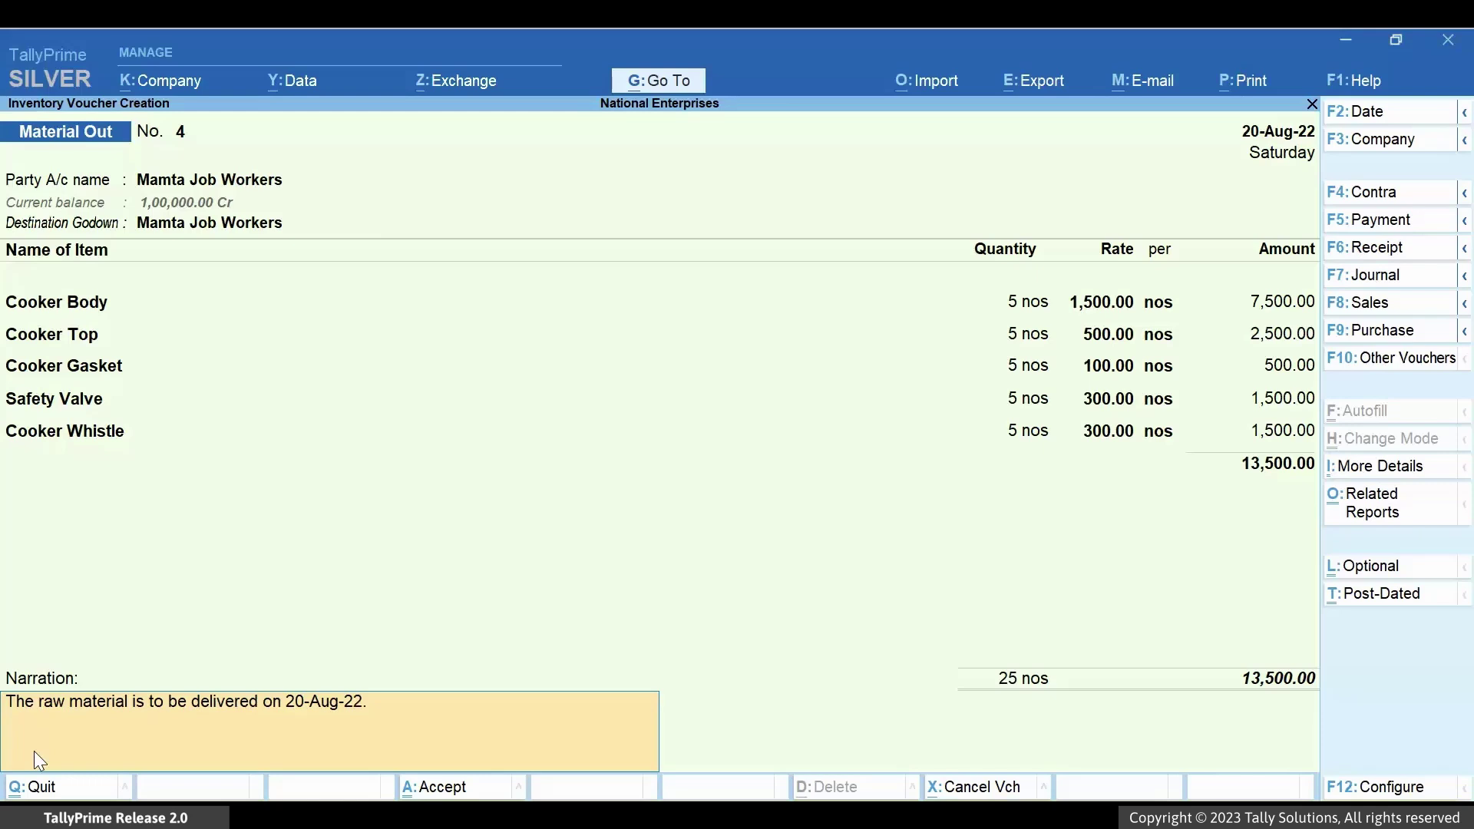
key("ctrl")
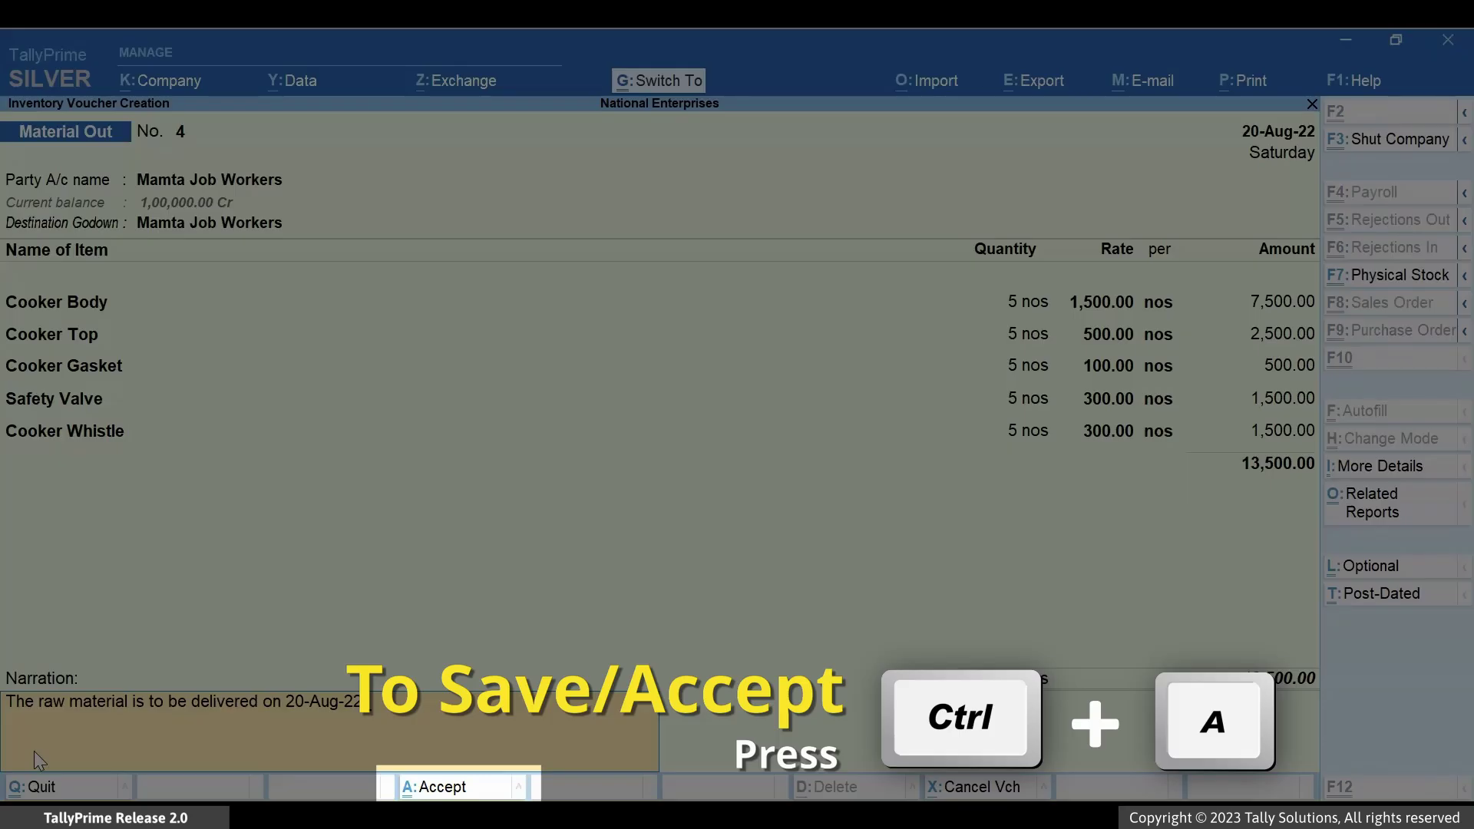
key("ctrl+a")
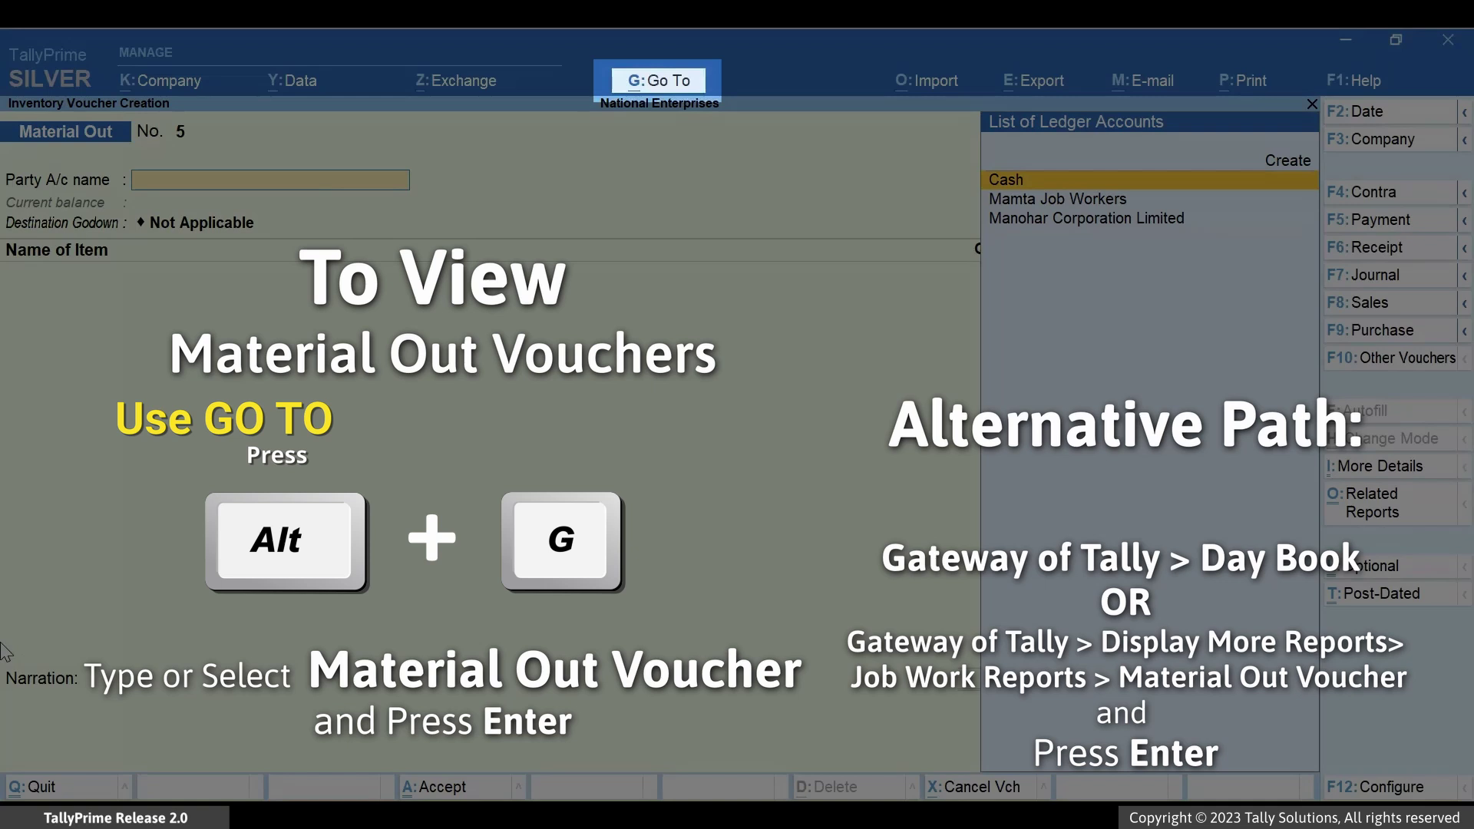
- Open the Material Out Vouchers report
key("alt")
key("alt+g")
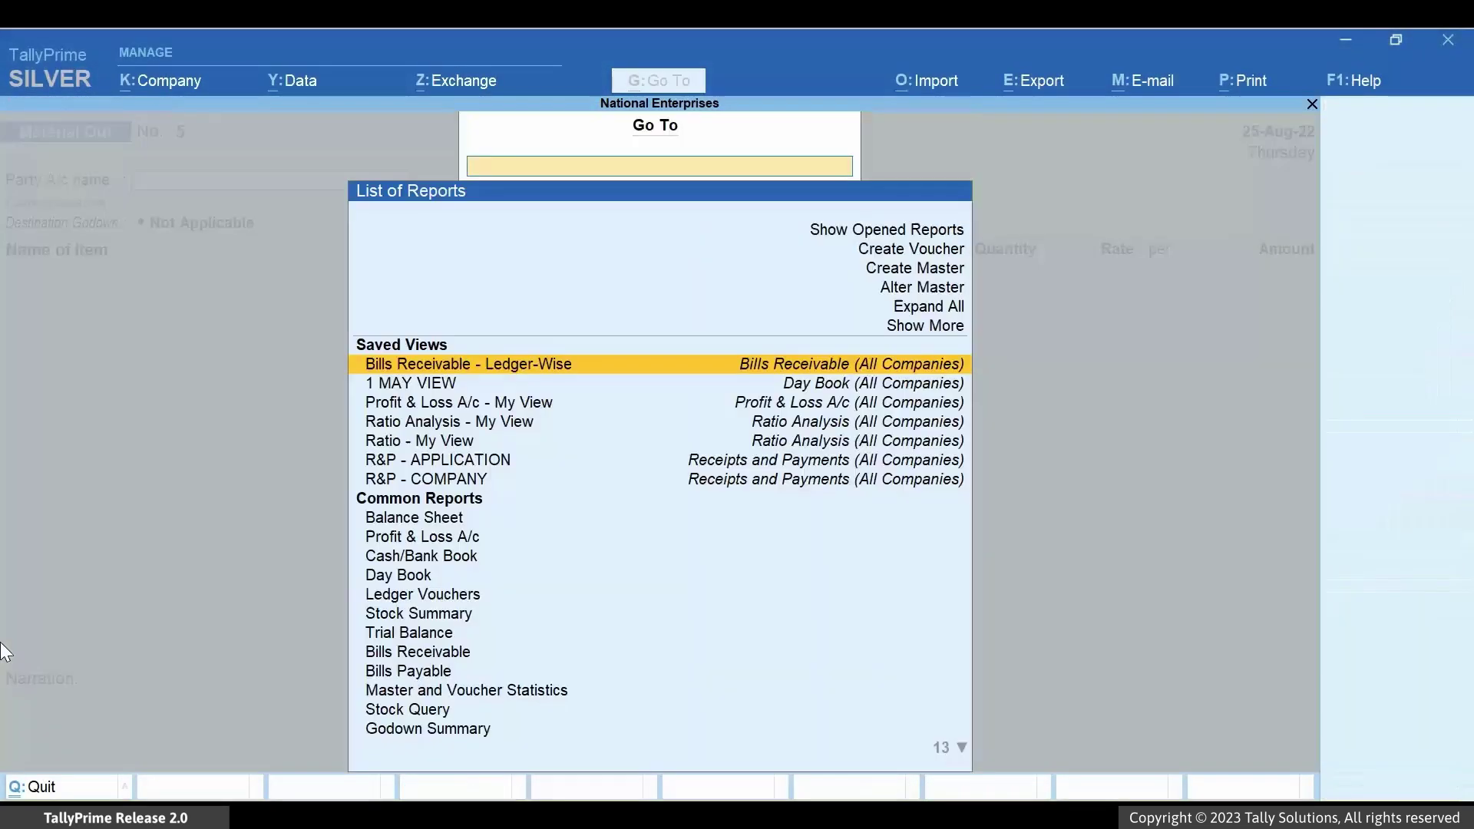
type("Mat")
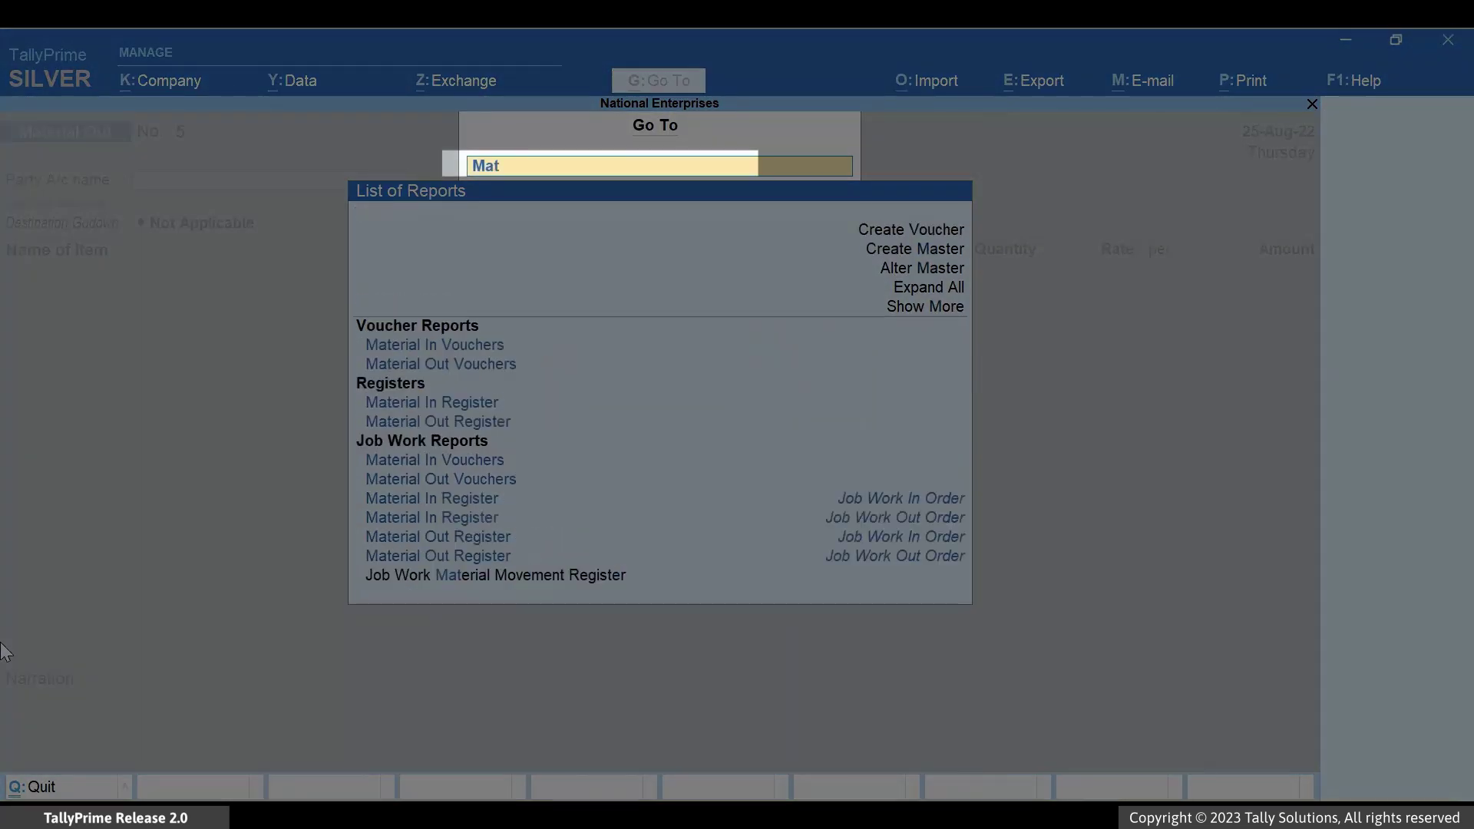
type("er")
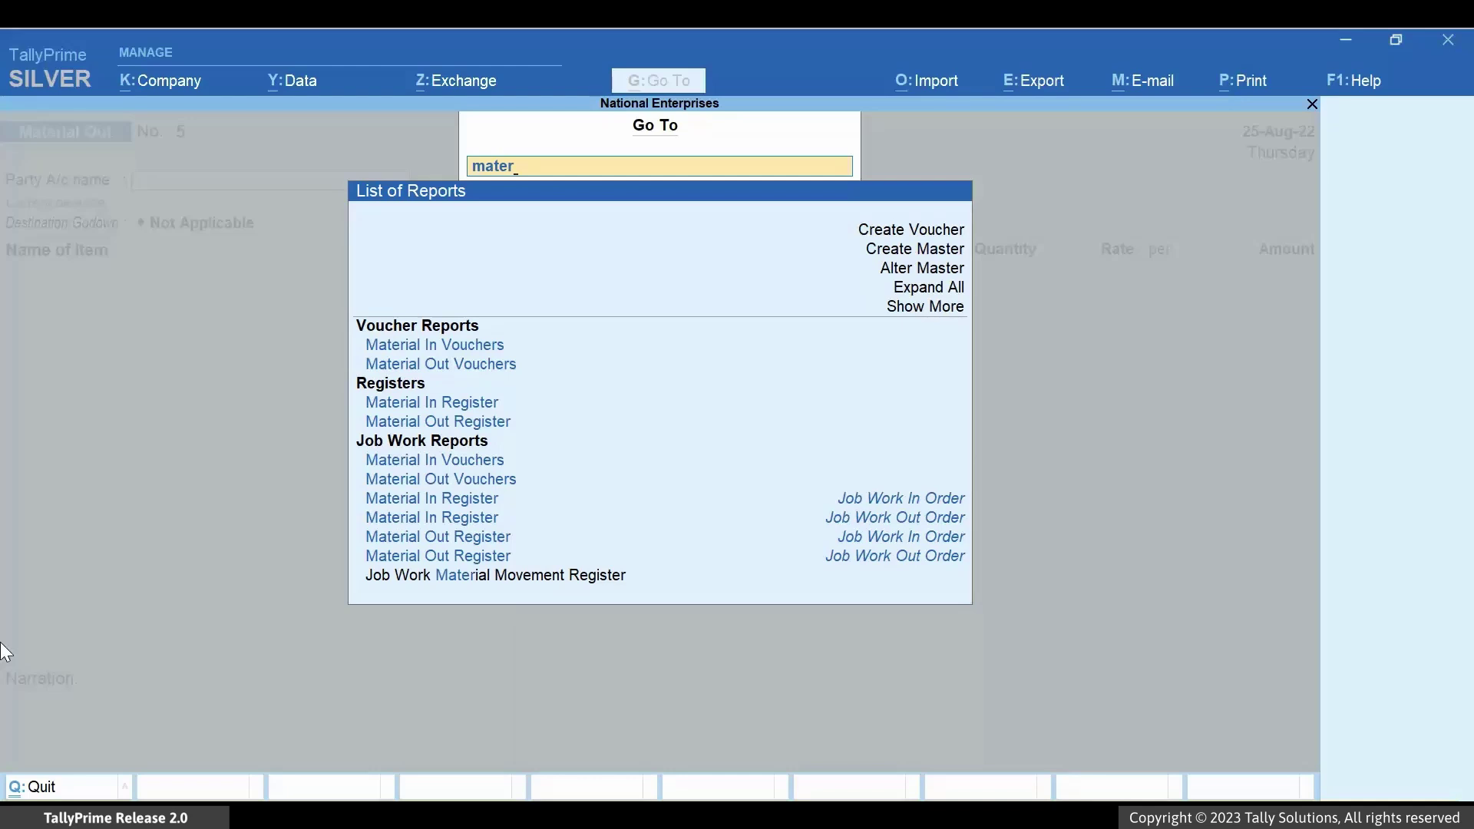
key("Down")
key("Return")
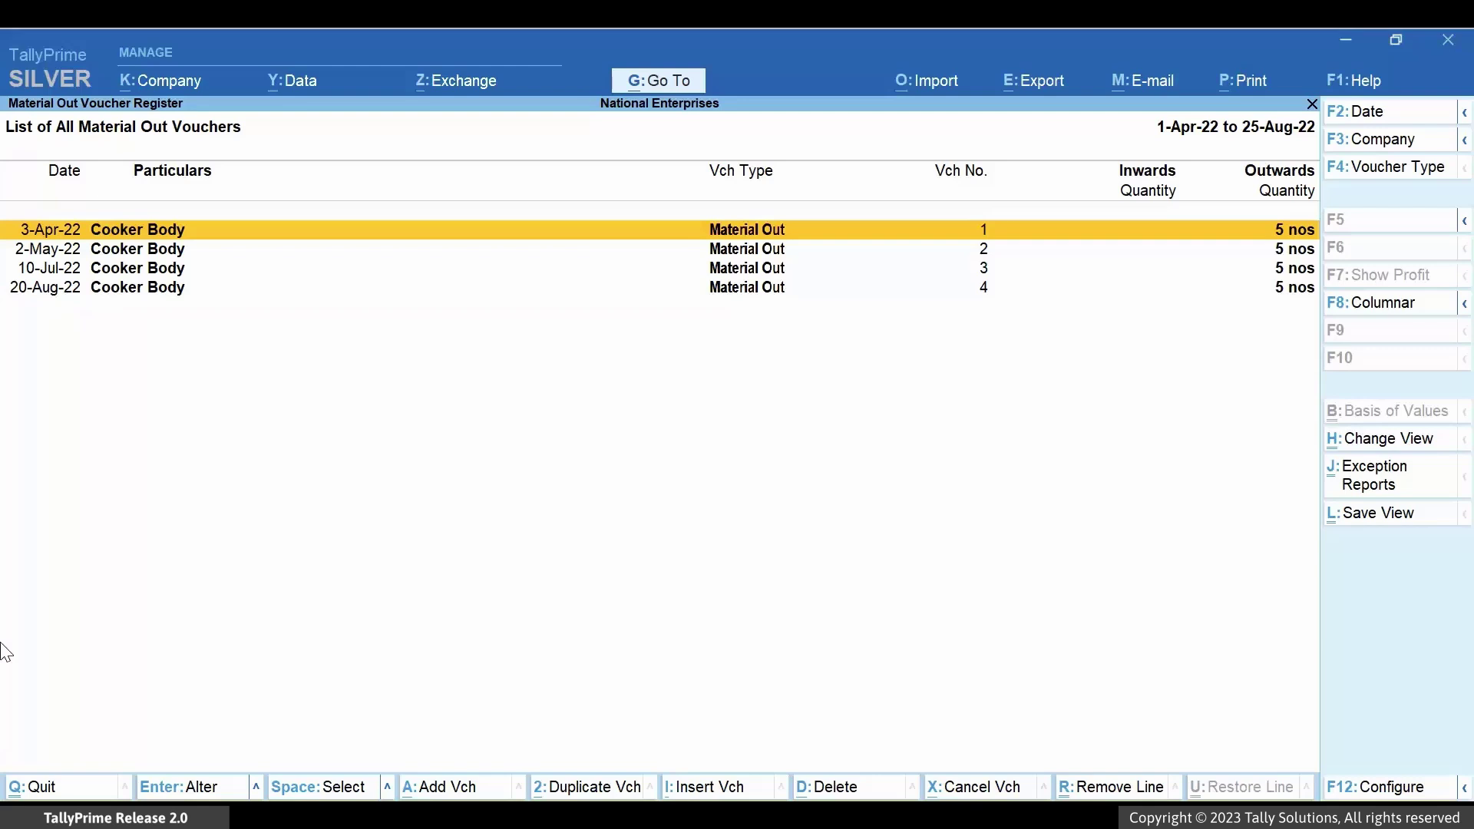
- Show the Material Out Vouchers report in detailed view and examine the items listed under each voucher
key("alt")
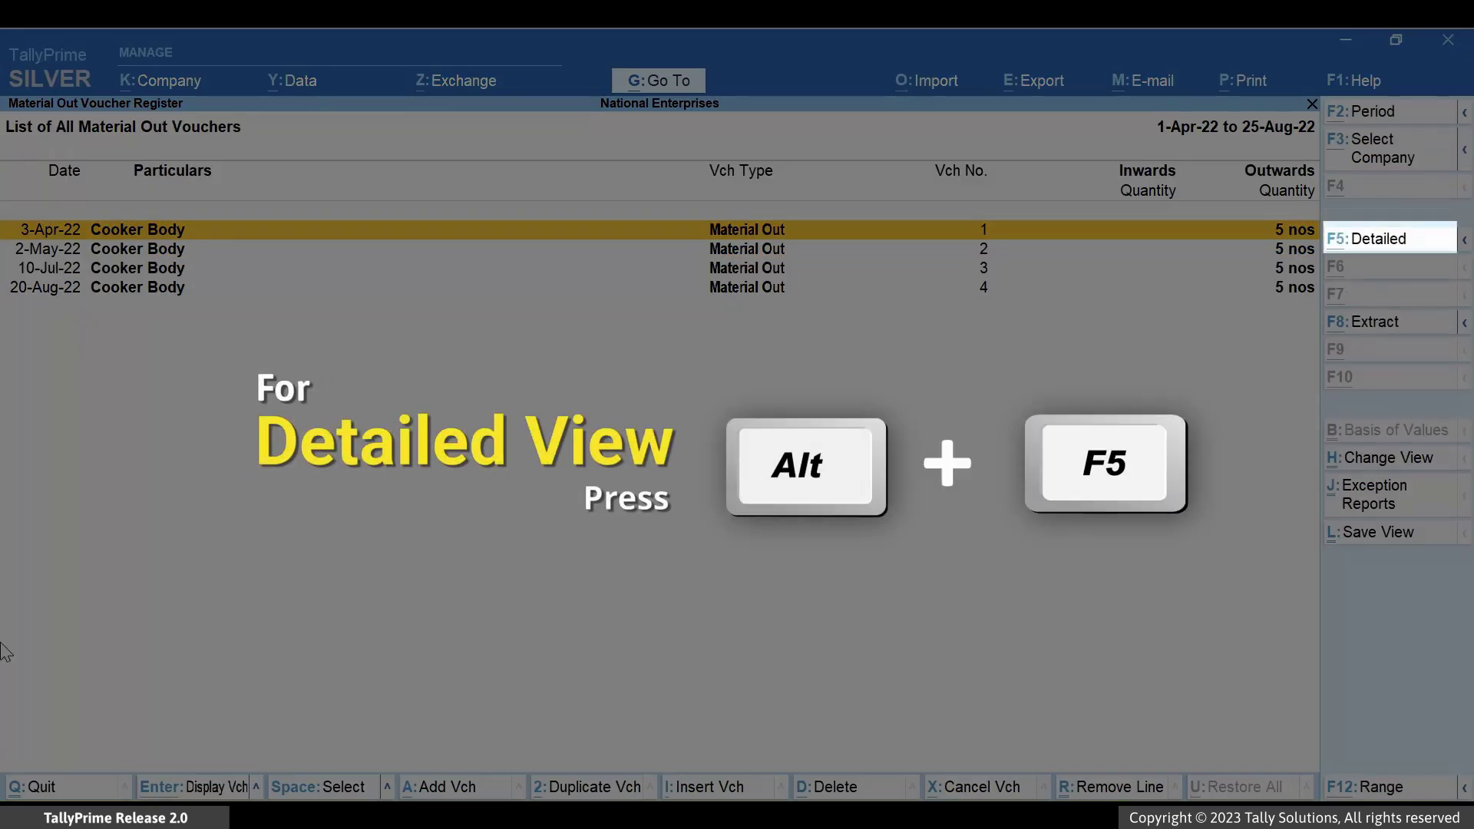
key("alt+F5")
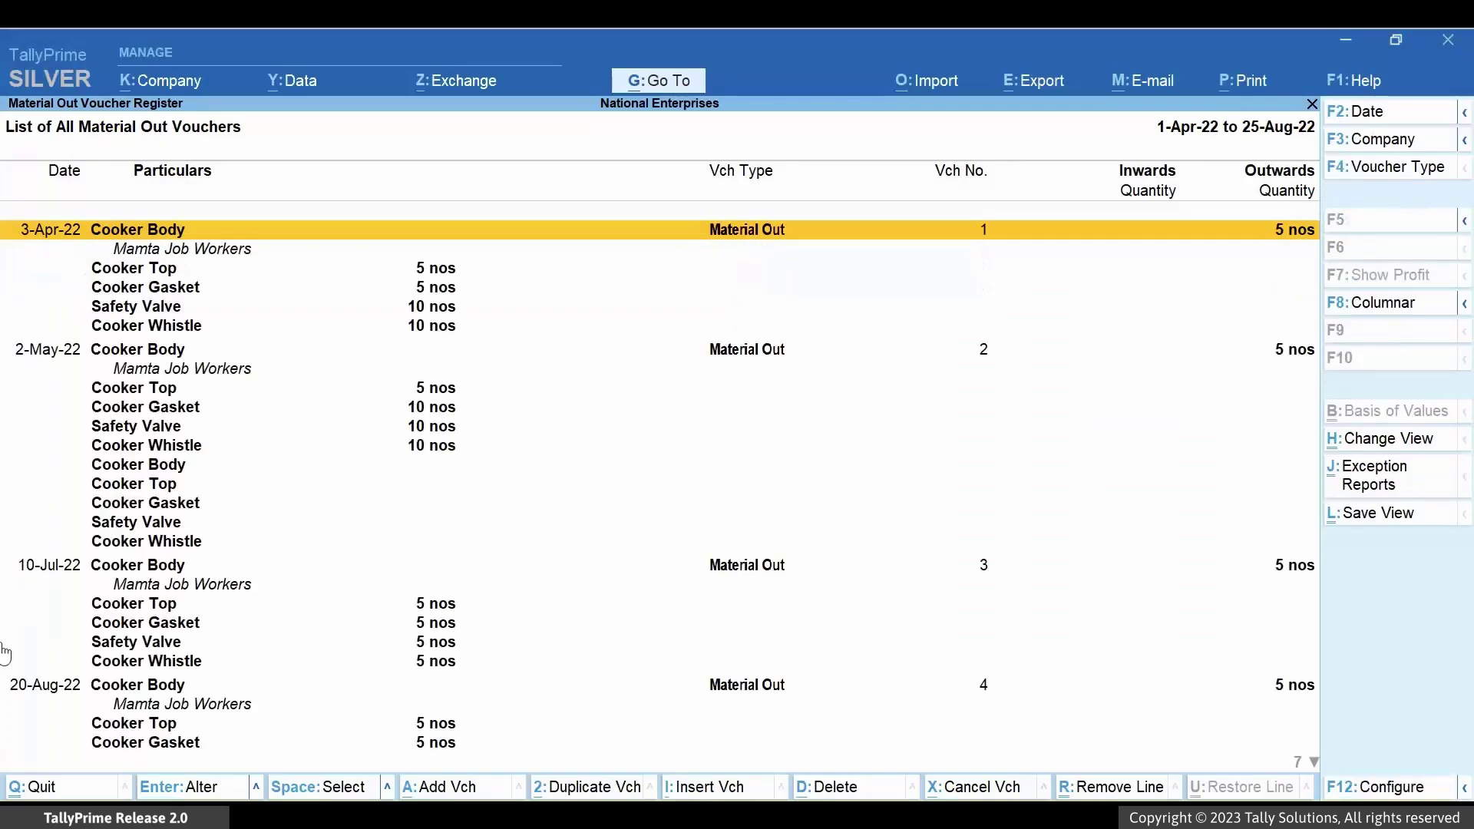
key("Down")
key("Down")
key("Down")
key("Down")
key("Down")
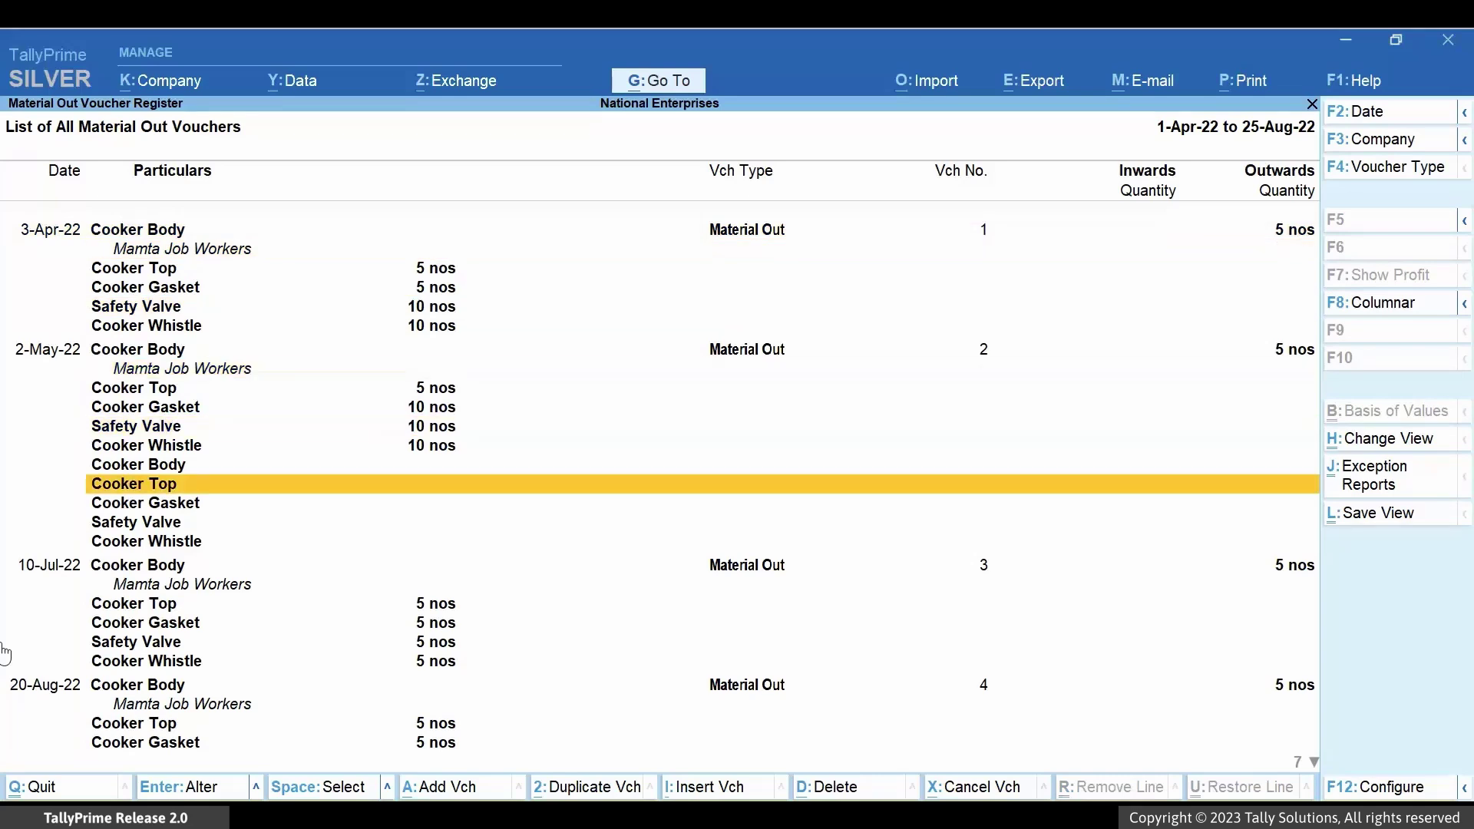
key("End")
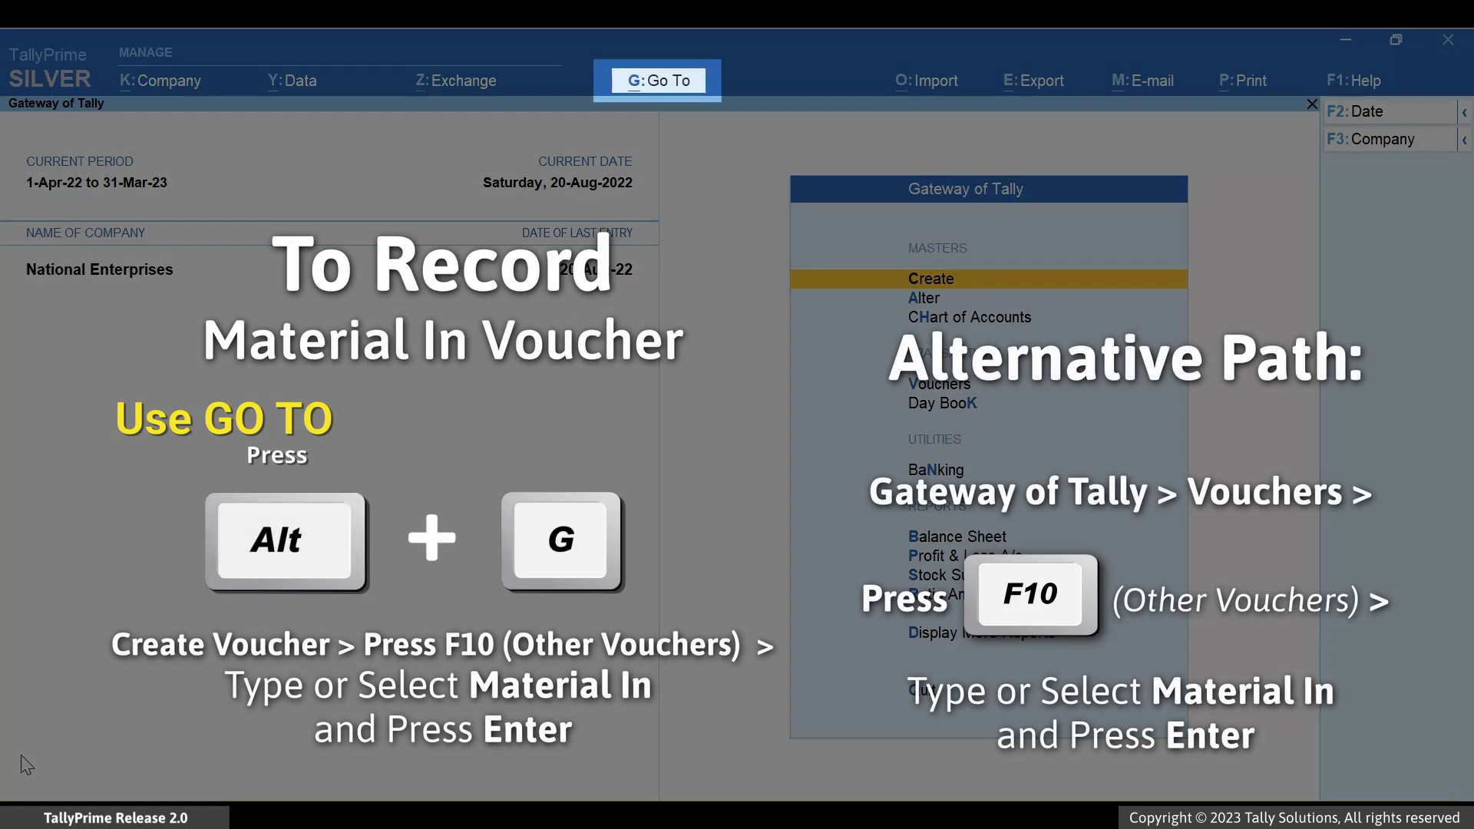
- Start creating a new voucher and change its voucher type to Material In
key("alt")
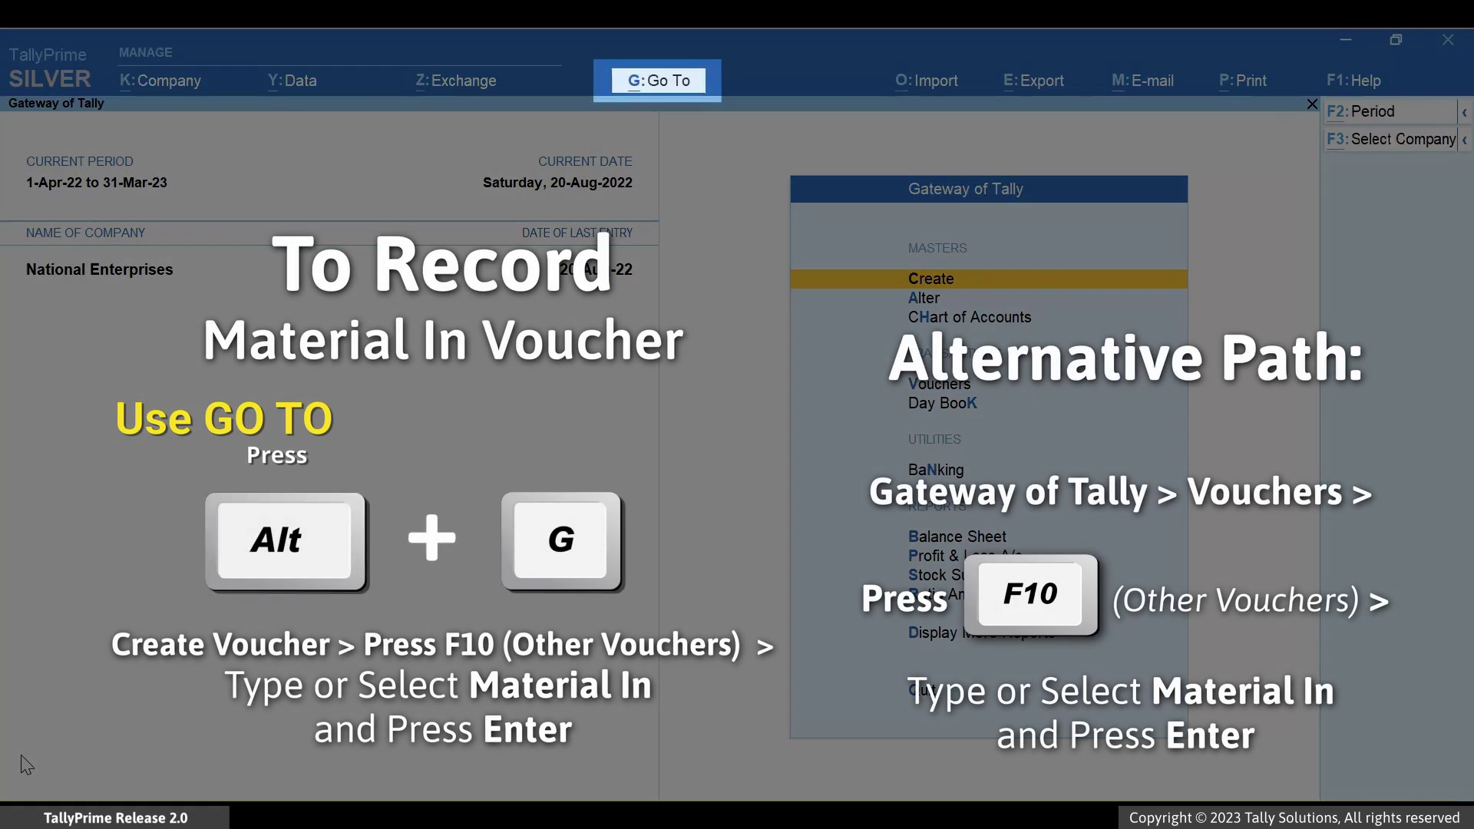
key("alt+g")
key("Up")
key("Up")
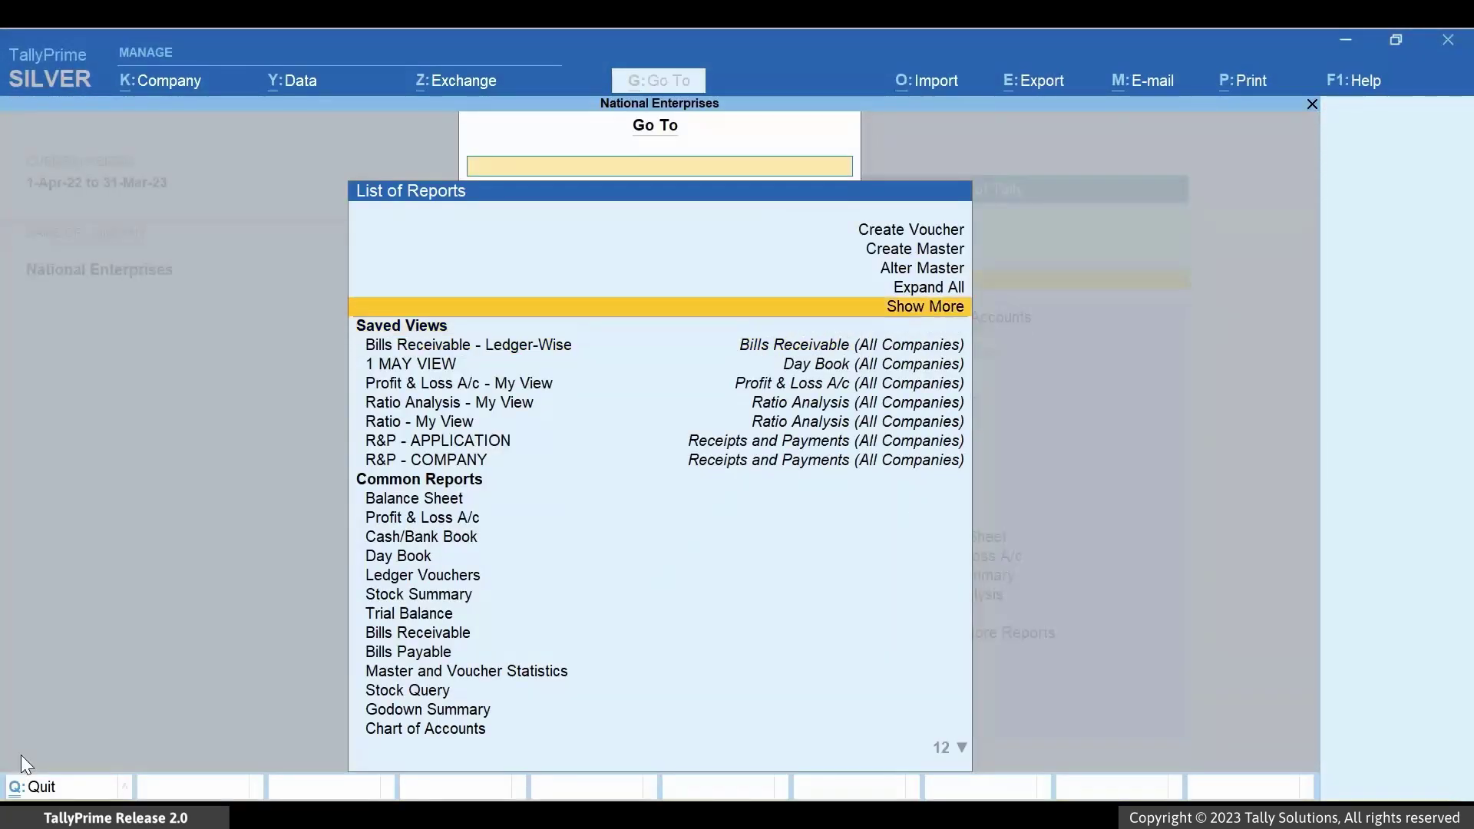
key("Up")
key("Up")
key("Up")
key("Up")
key("Return")
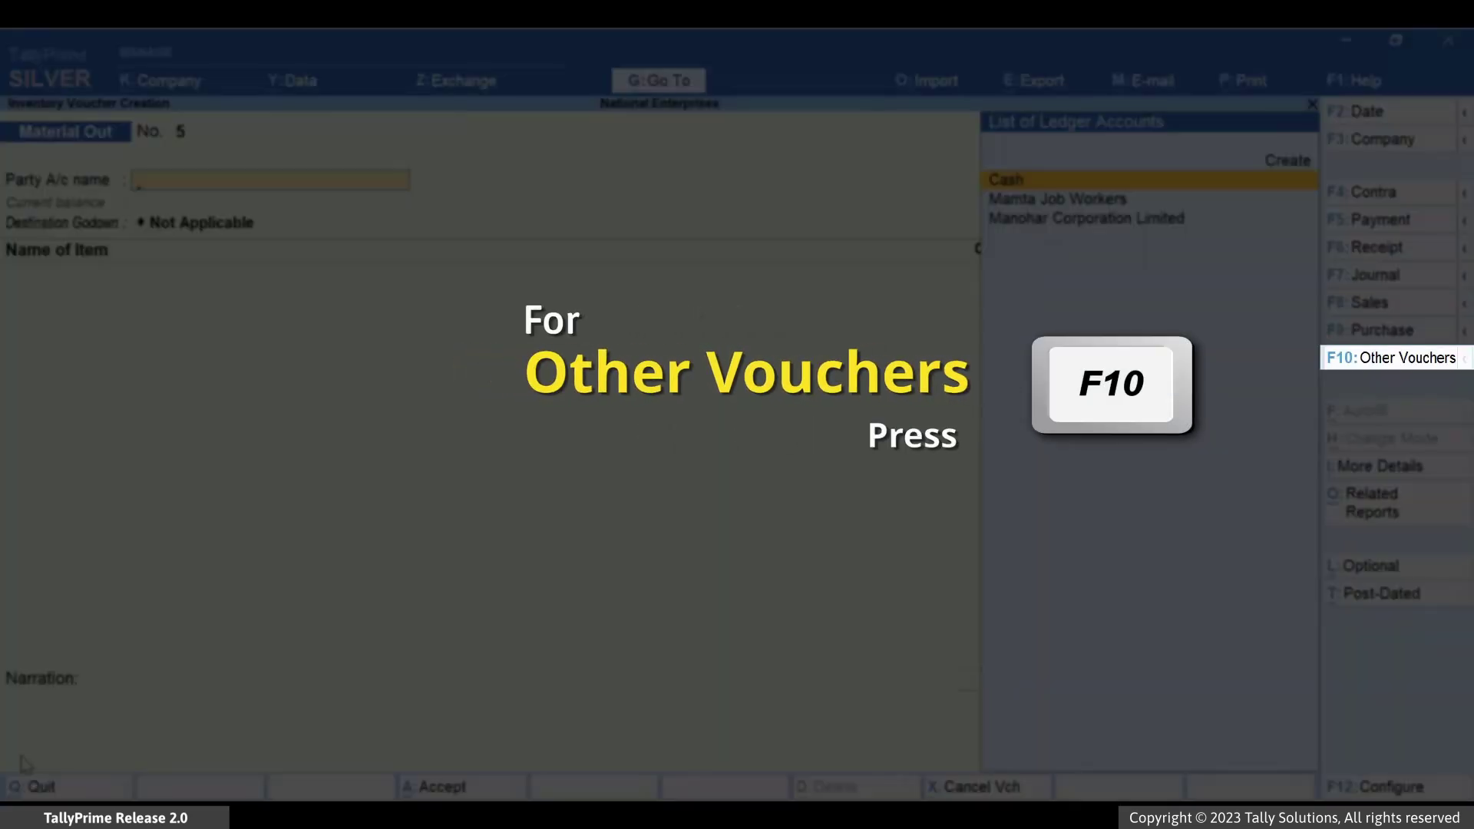
key("F10")
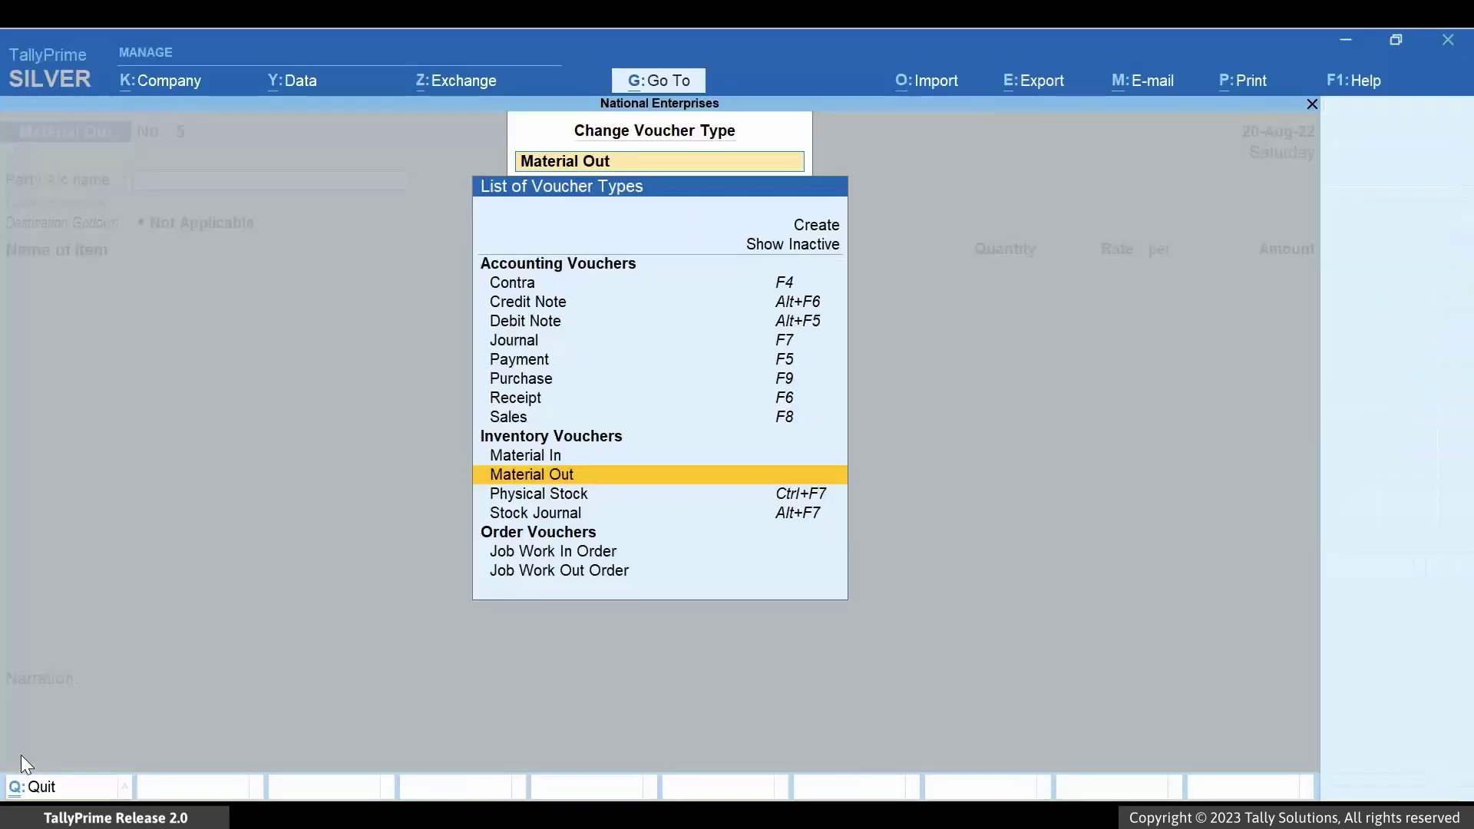
type("Mater")
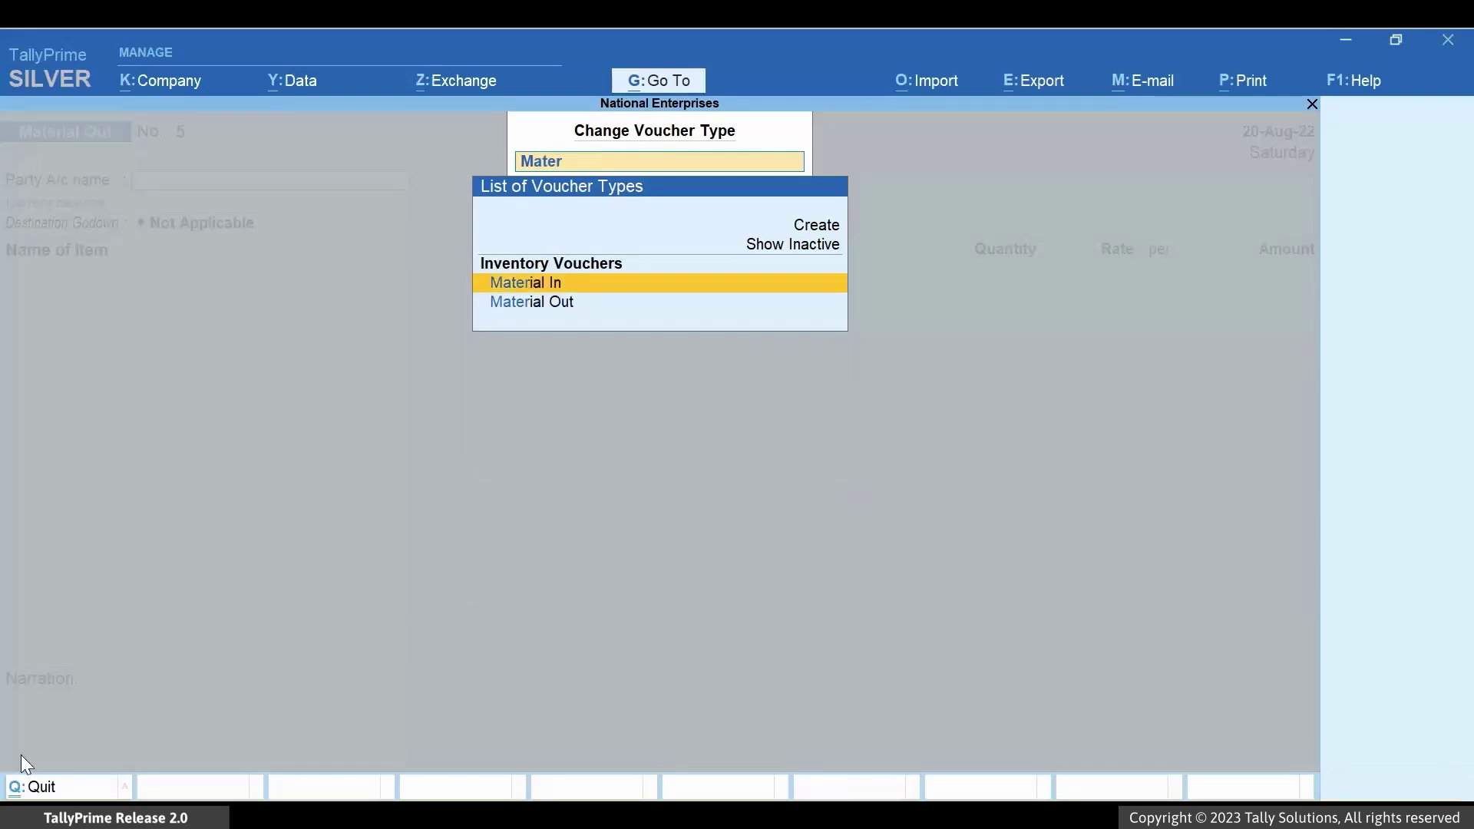
key("Return")
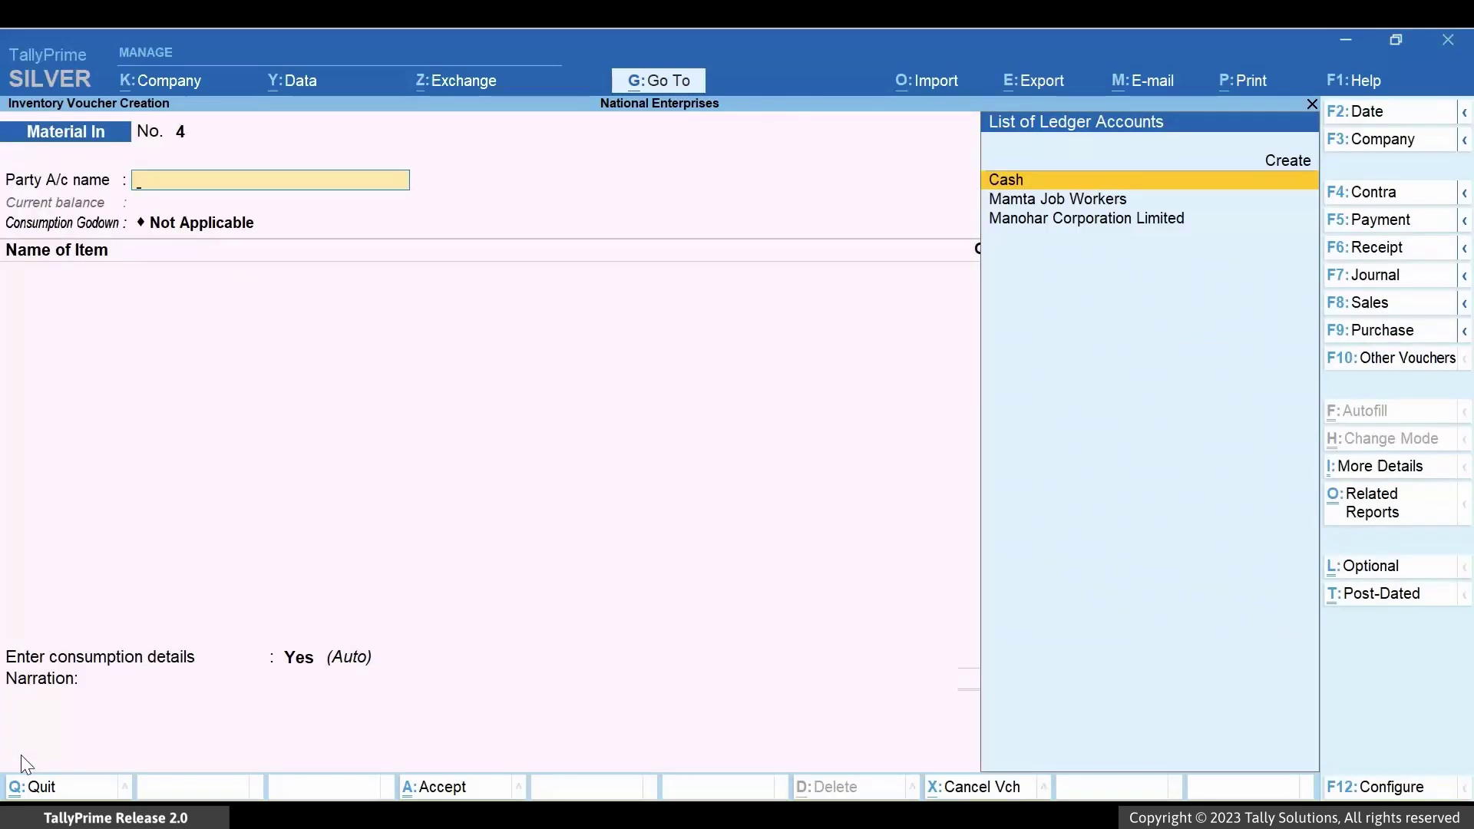
- Choose Mamta Job Workers as the party of the Material In voucher and link it to Material Receipt Order 5
key("Down")
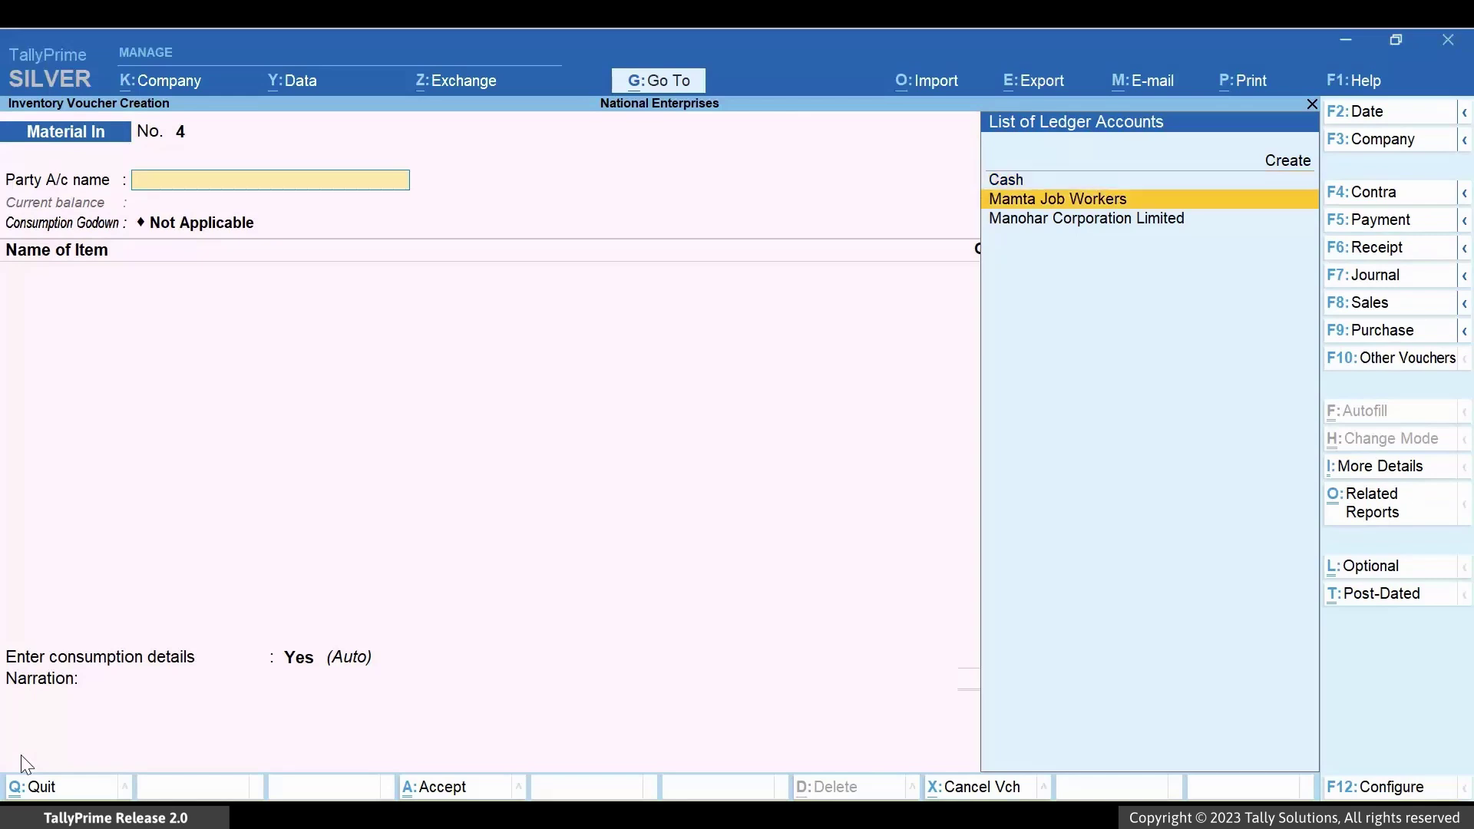
key("Return")
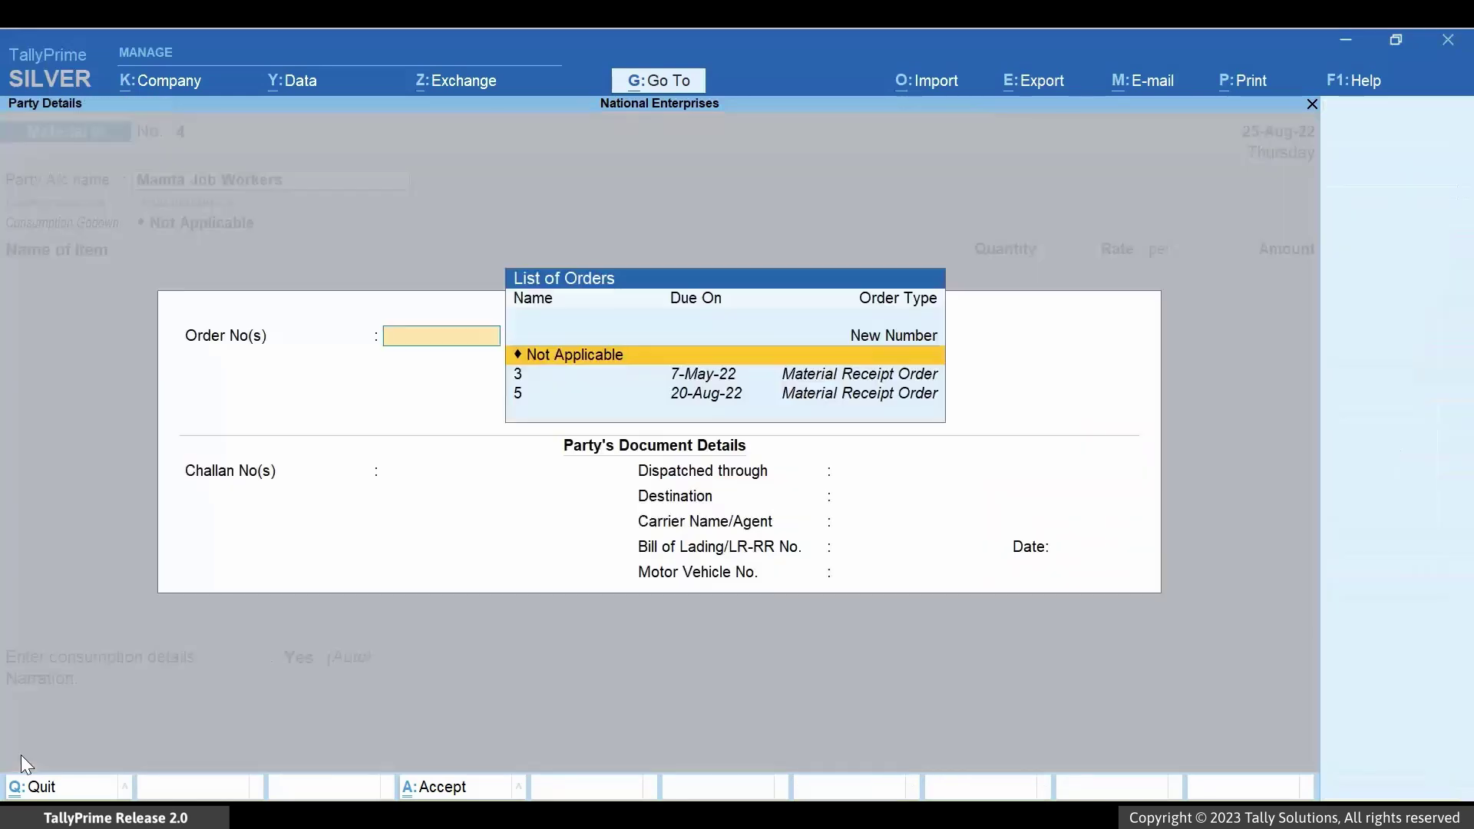
key("Down")
key("Down")
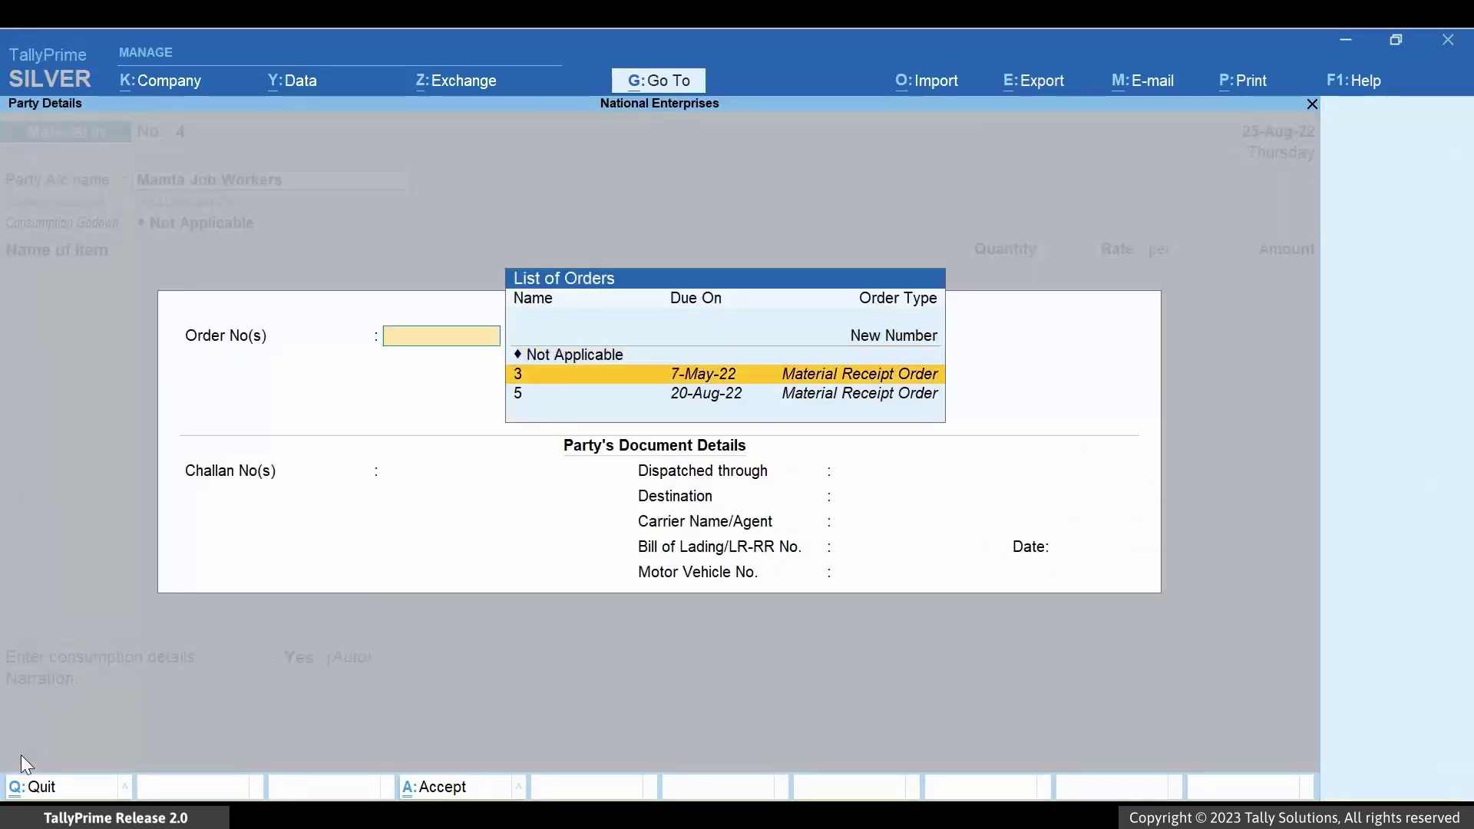
key("Return")
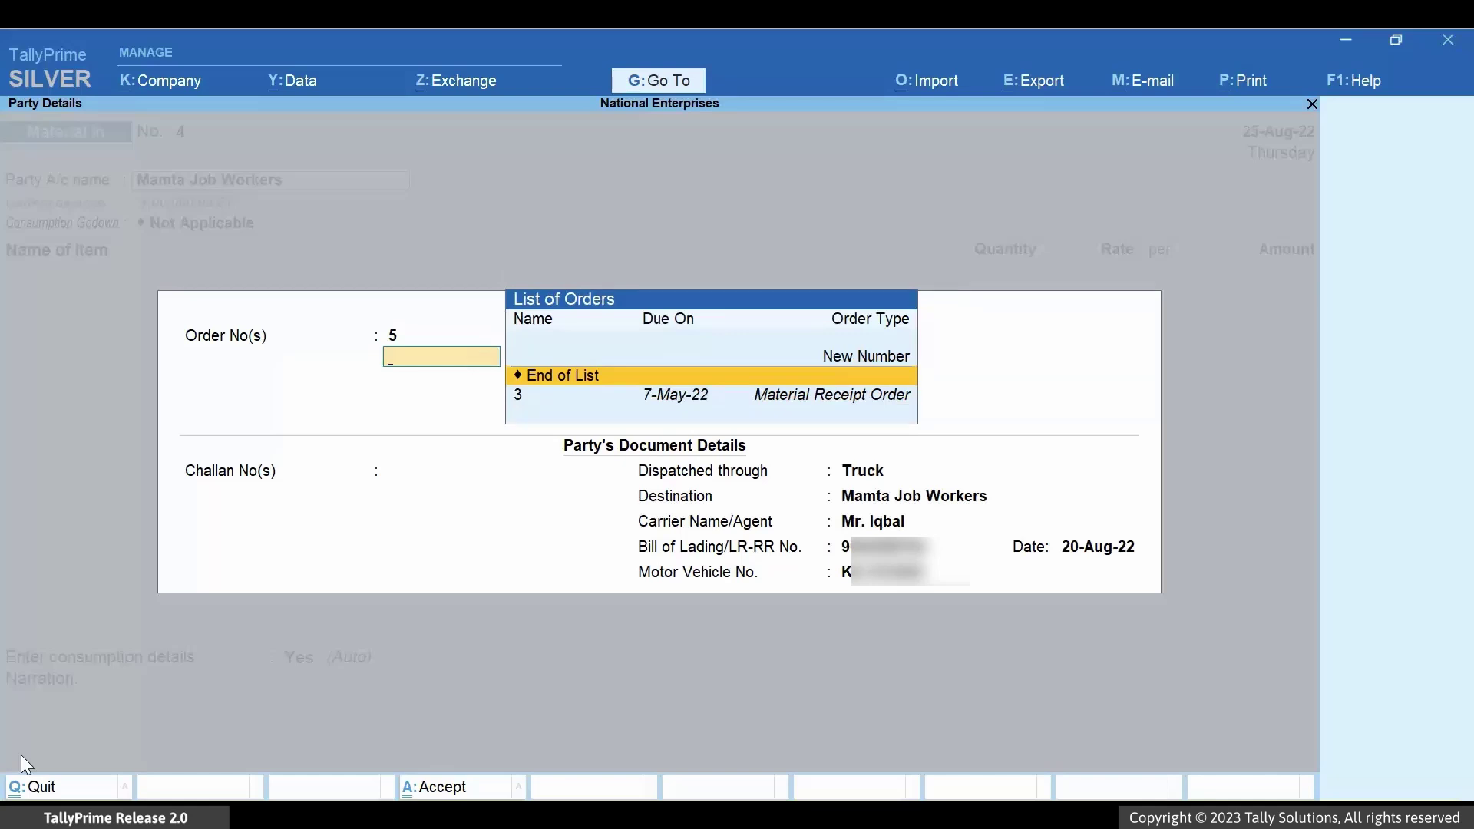
key("Return")
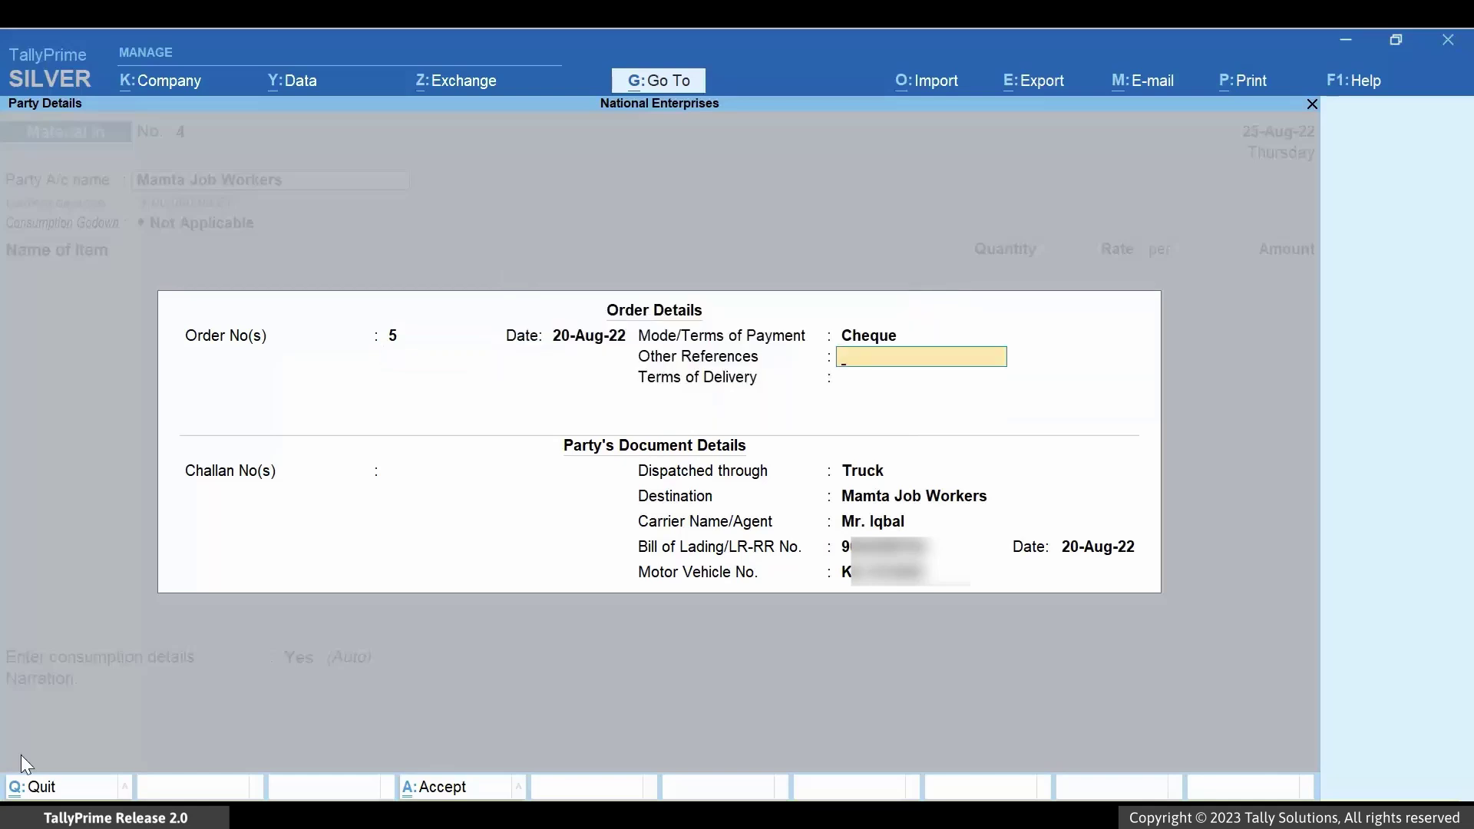
key("Return")
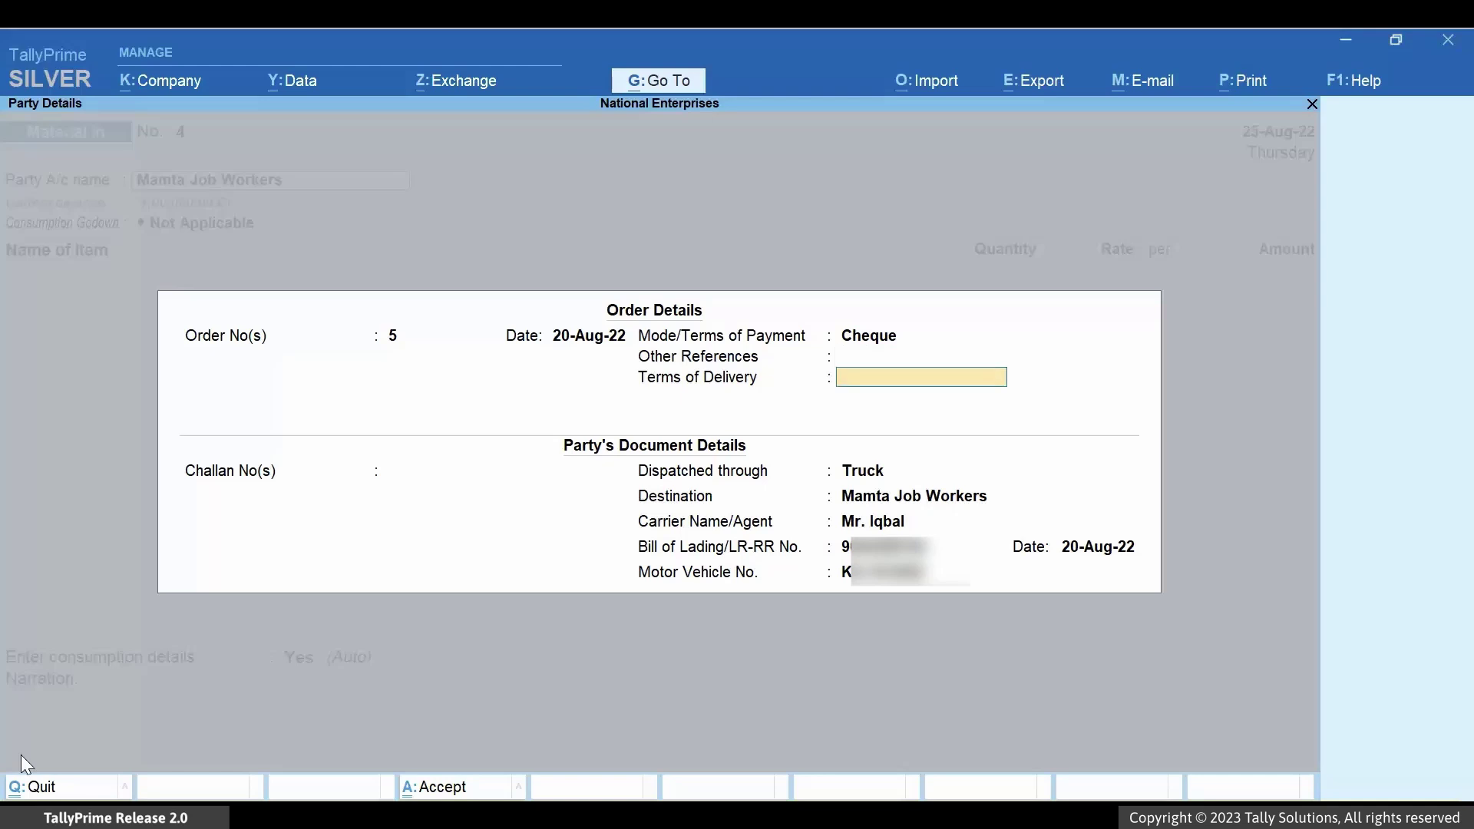
key("Return")
type("250820227")
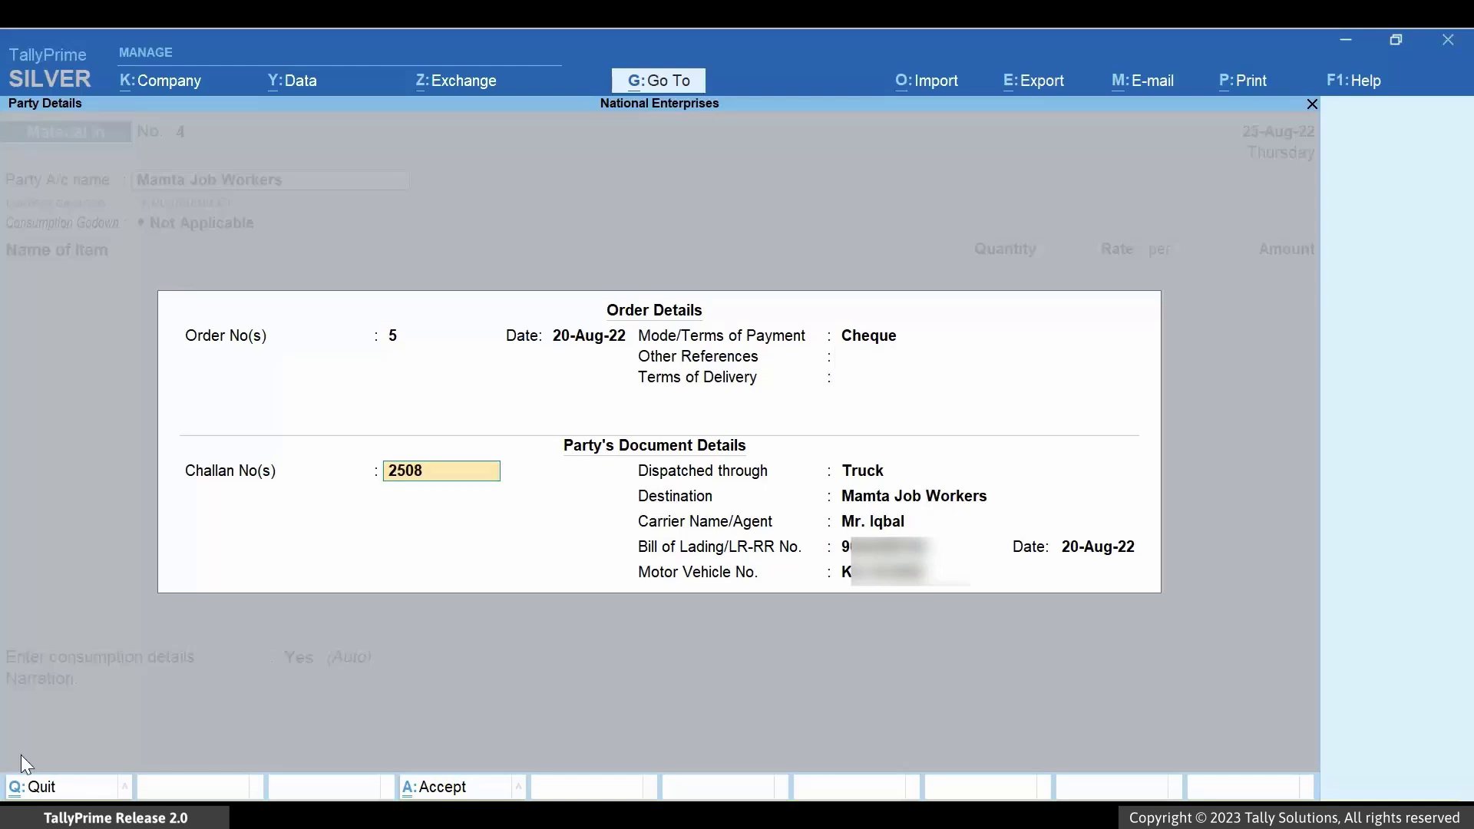
type("652")
key("Return")
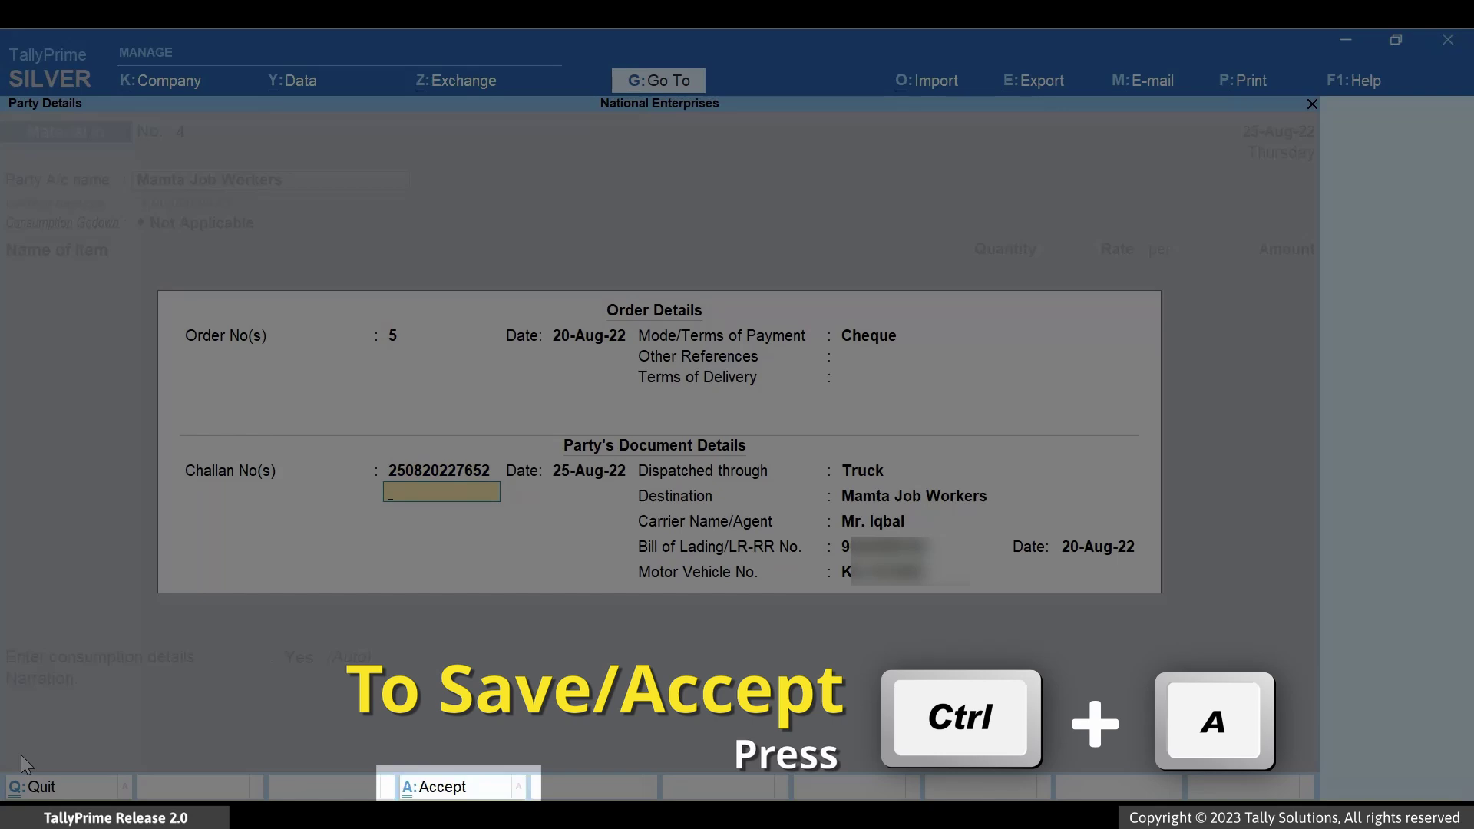
key("Return")
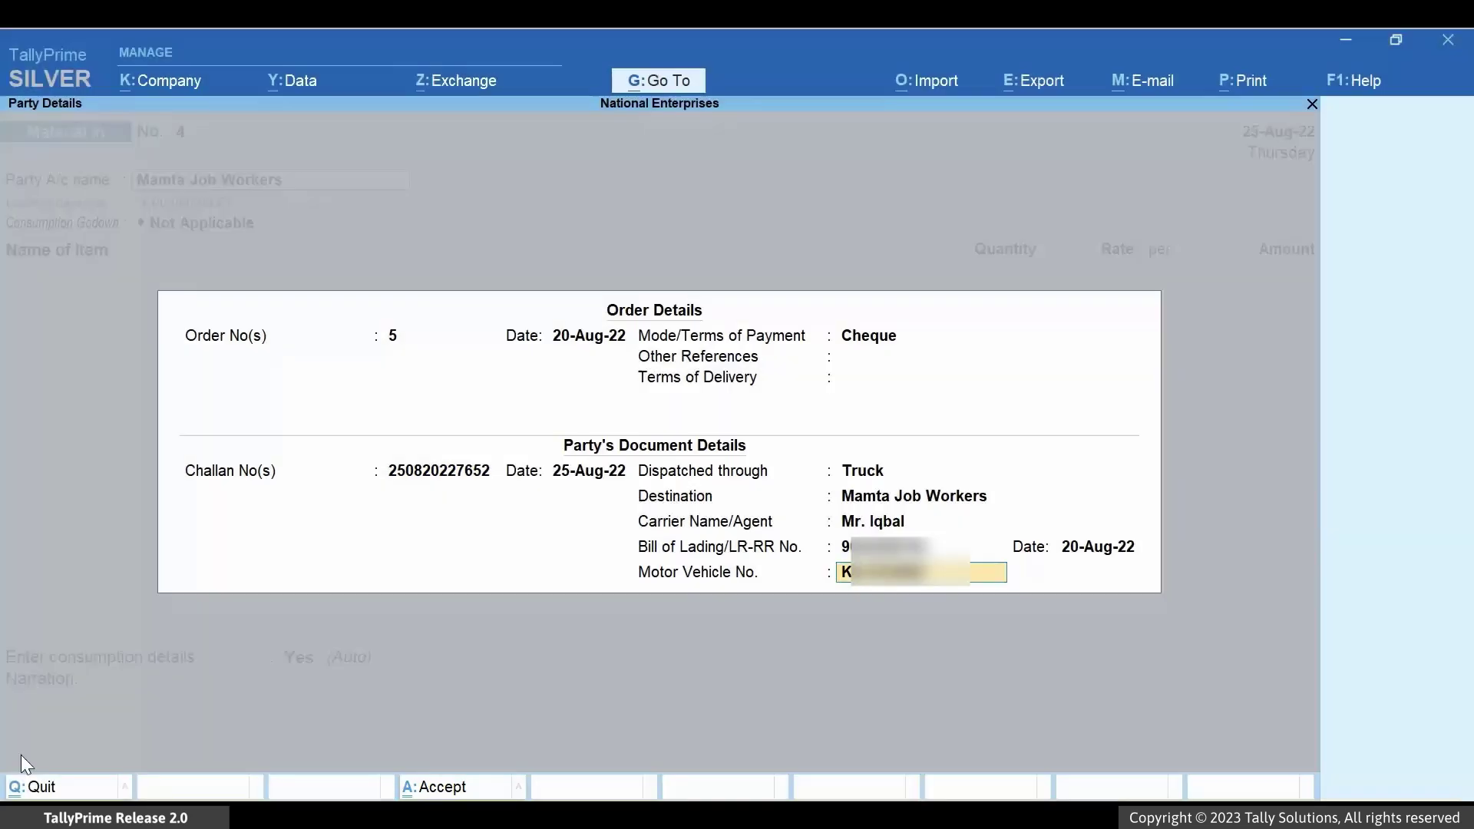
key("ctrl+a")
key("ctrl+a")
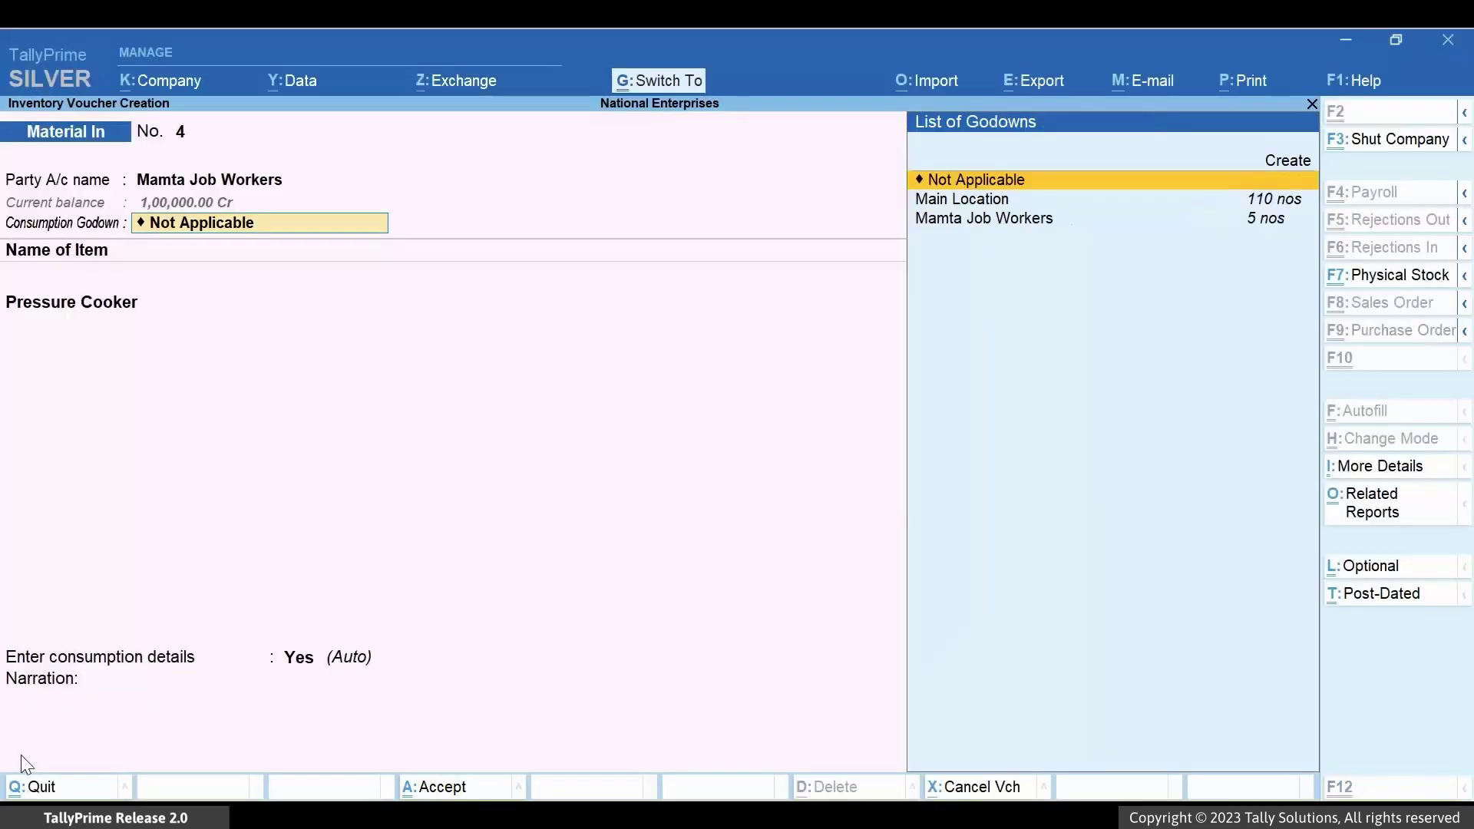
- Set the consumption godown to Main Location, and allocate the Pressure Cooker against order 5 with the Standard BoM
key("Down")
key("Return")
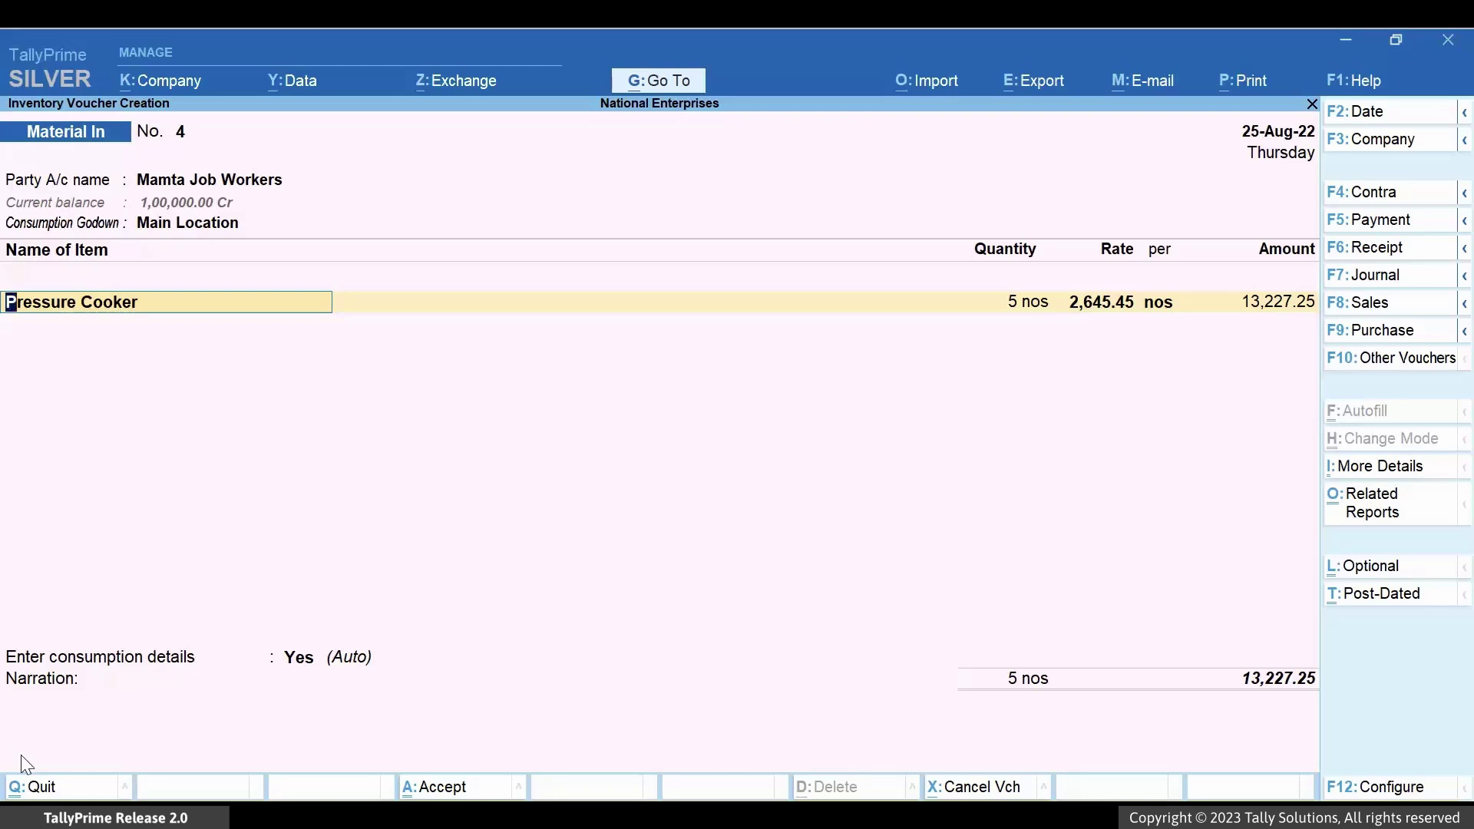
key("Return")
key("Return")
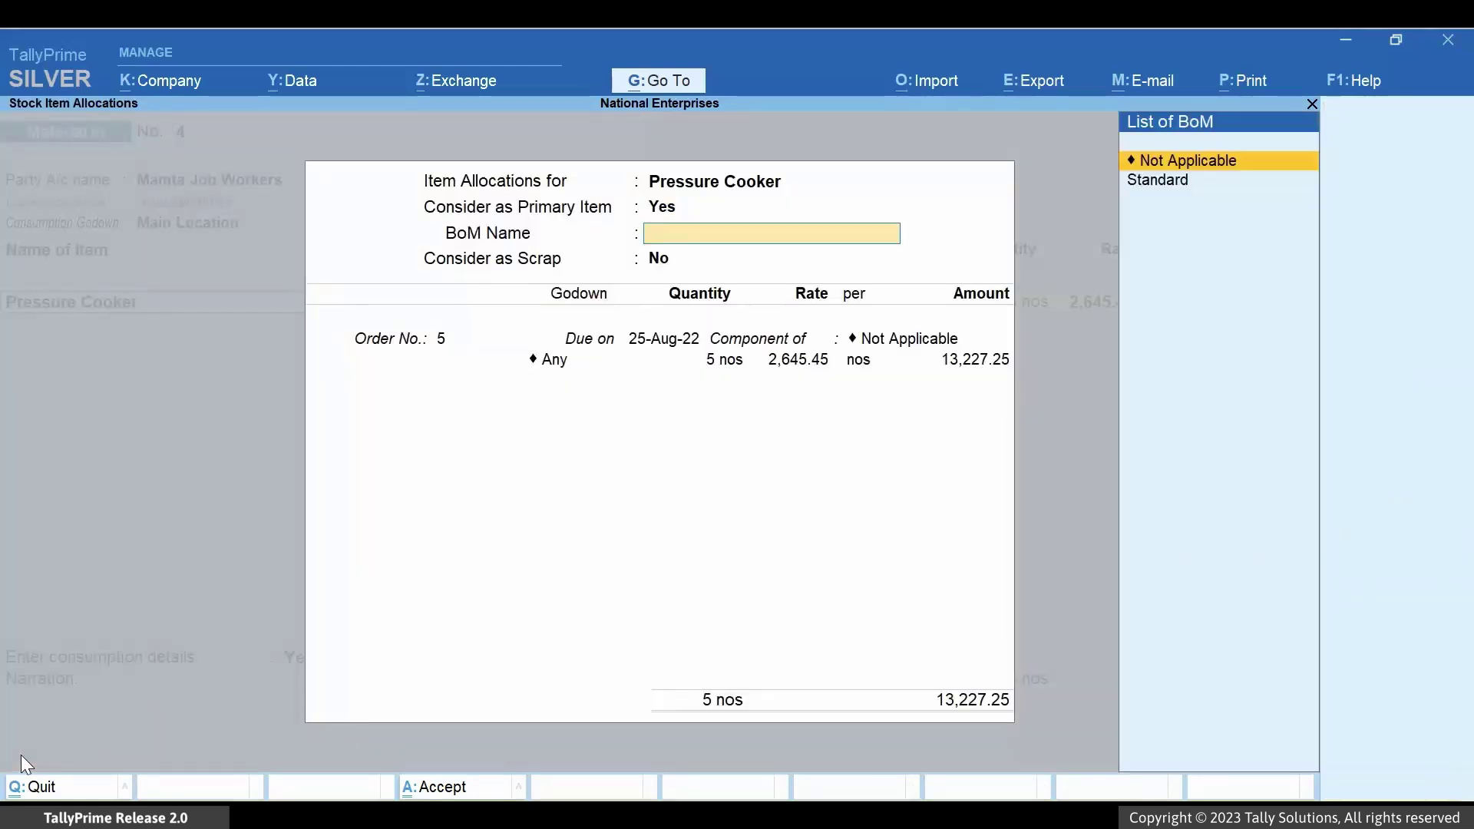
key("Down")
key("Return")
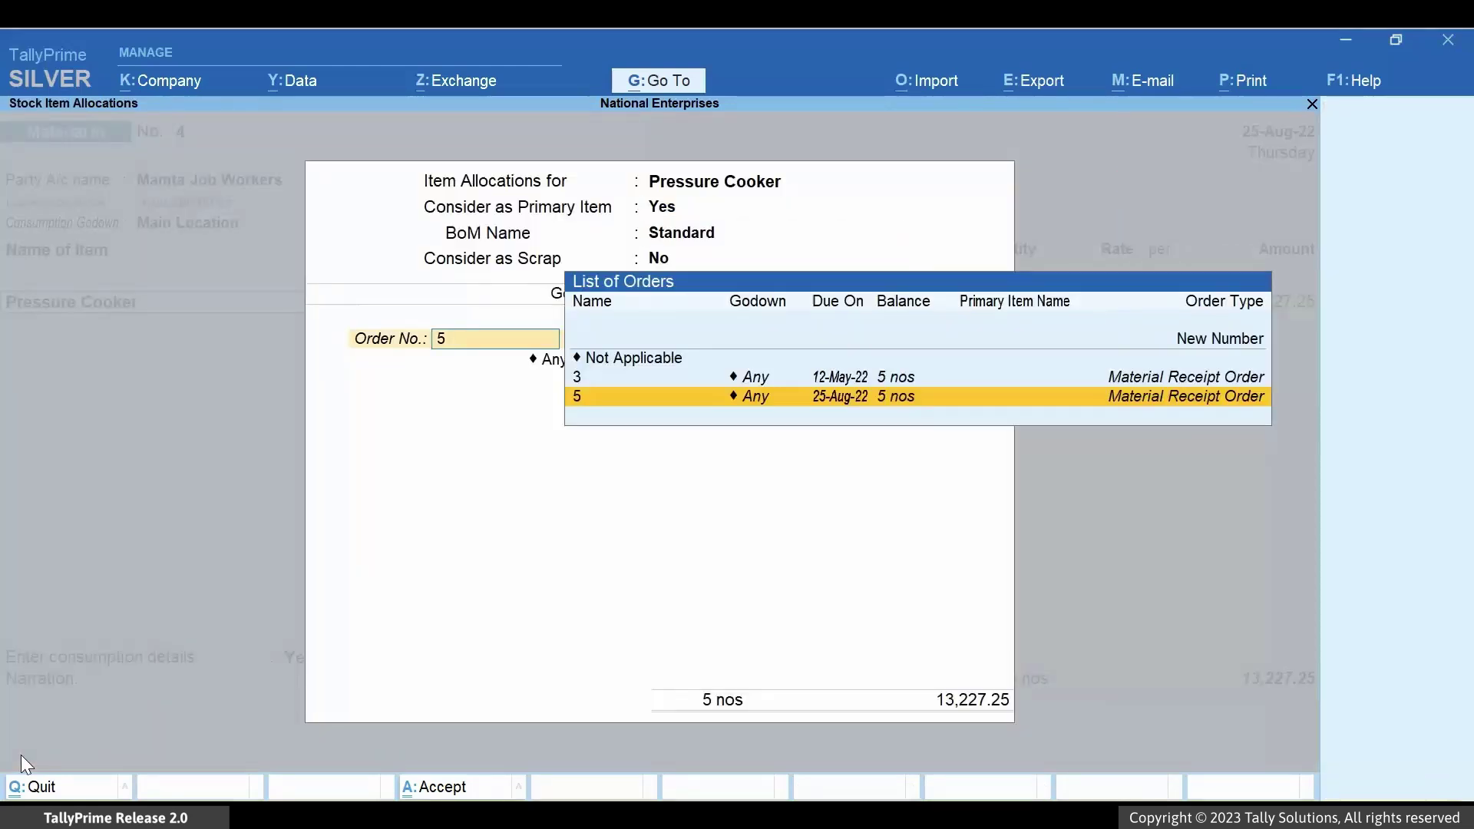
key("Return")
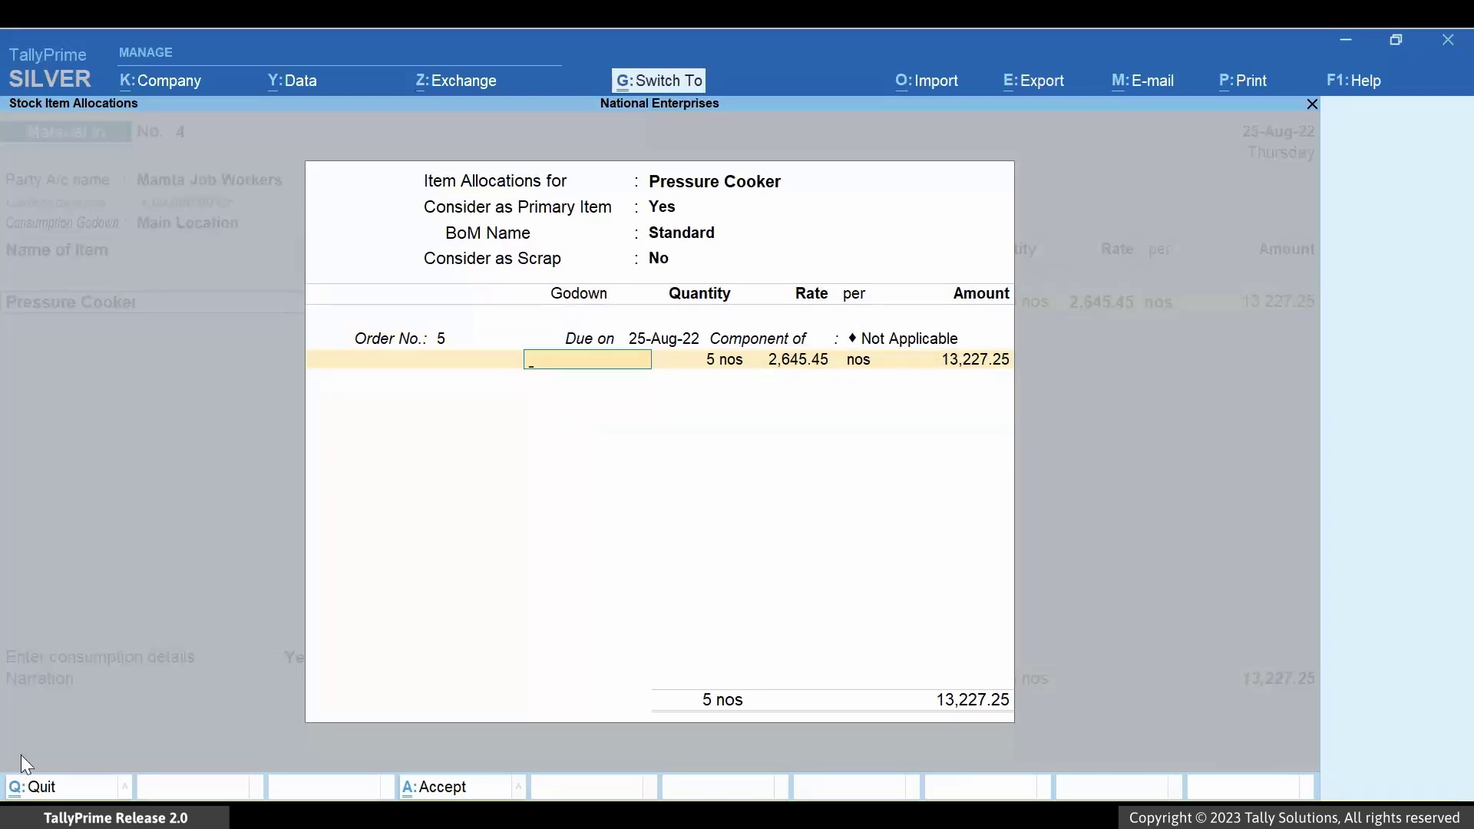
key("Return")
key("Return")
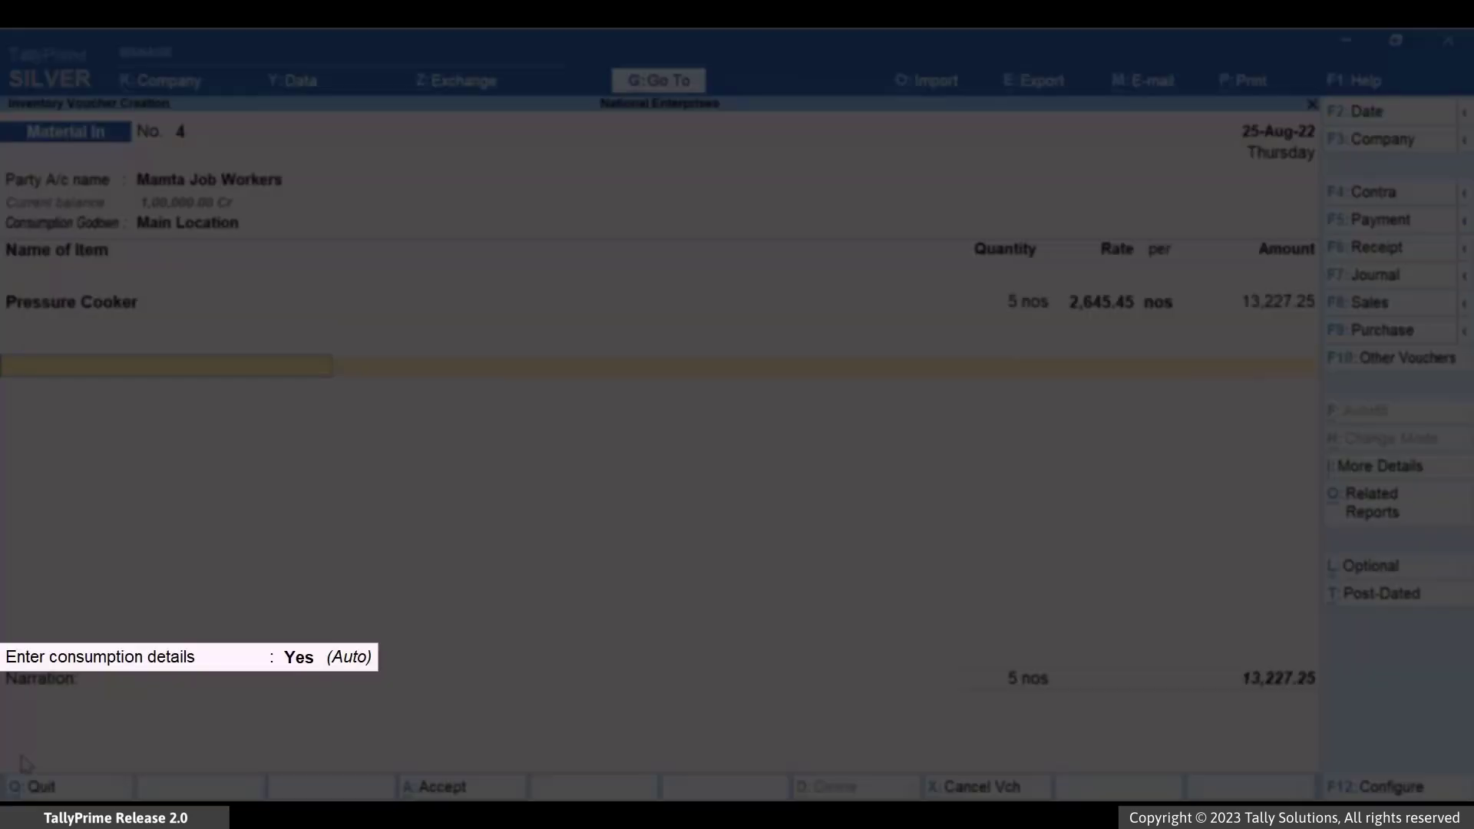
key("Return")
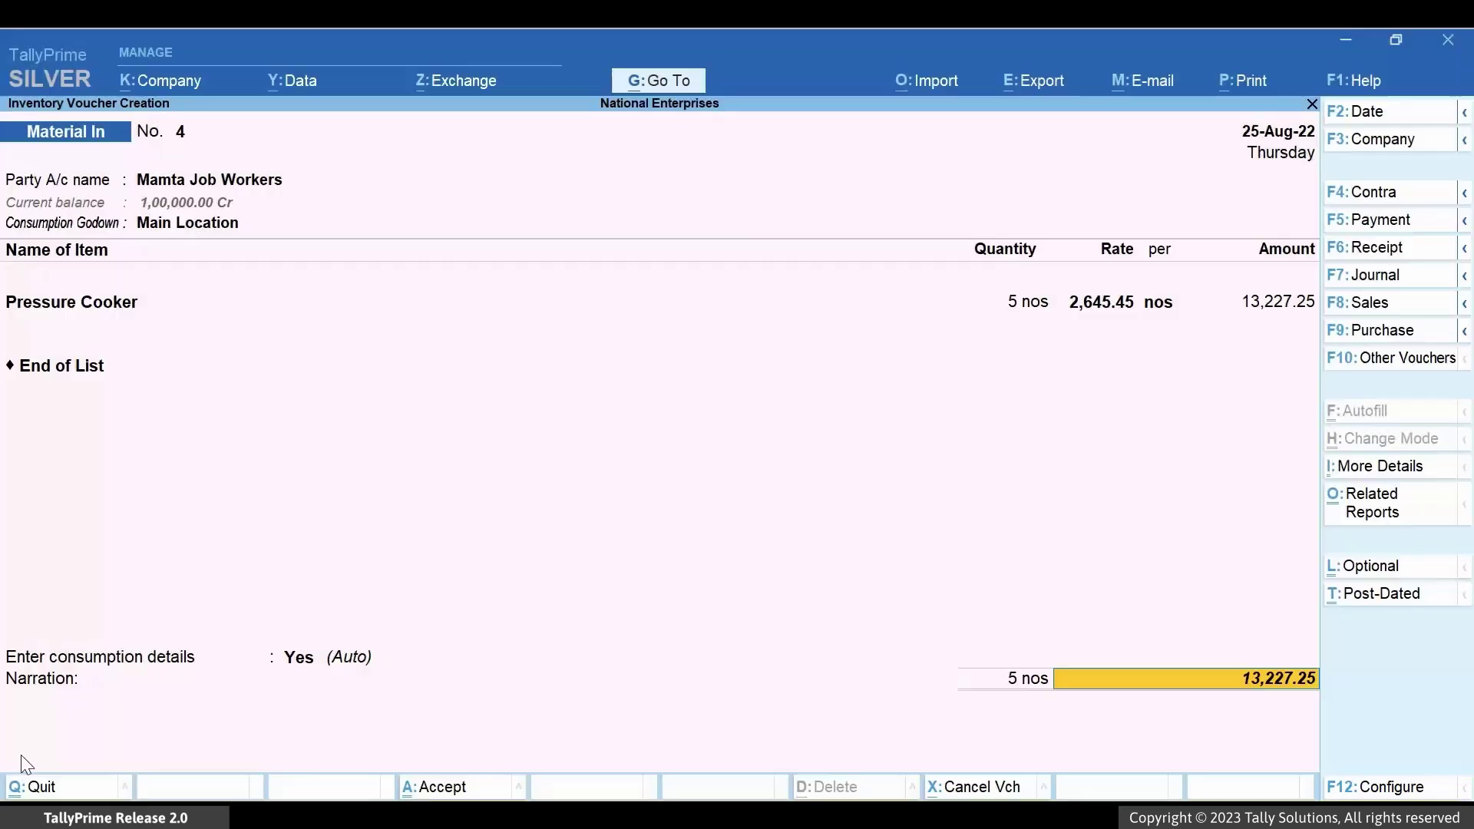
- Set Allow Auto Consumption of Stock Items to No in the voucher configuration and accept it
key("F12")
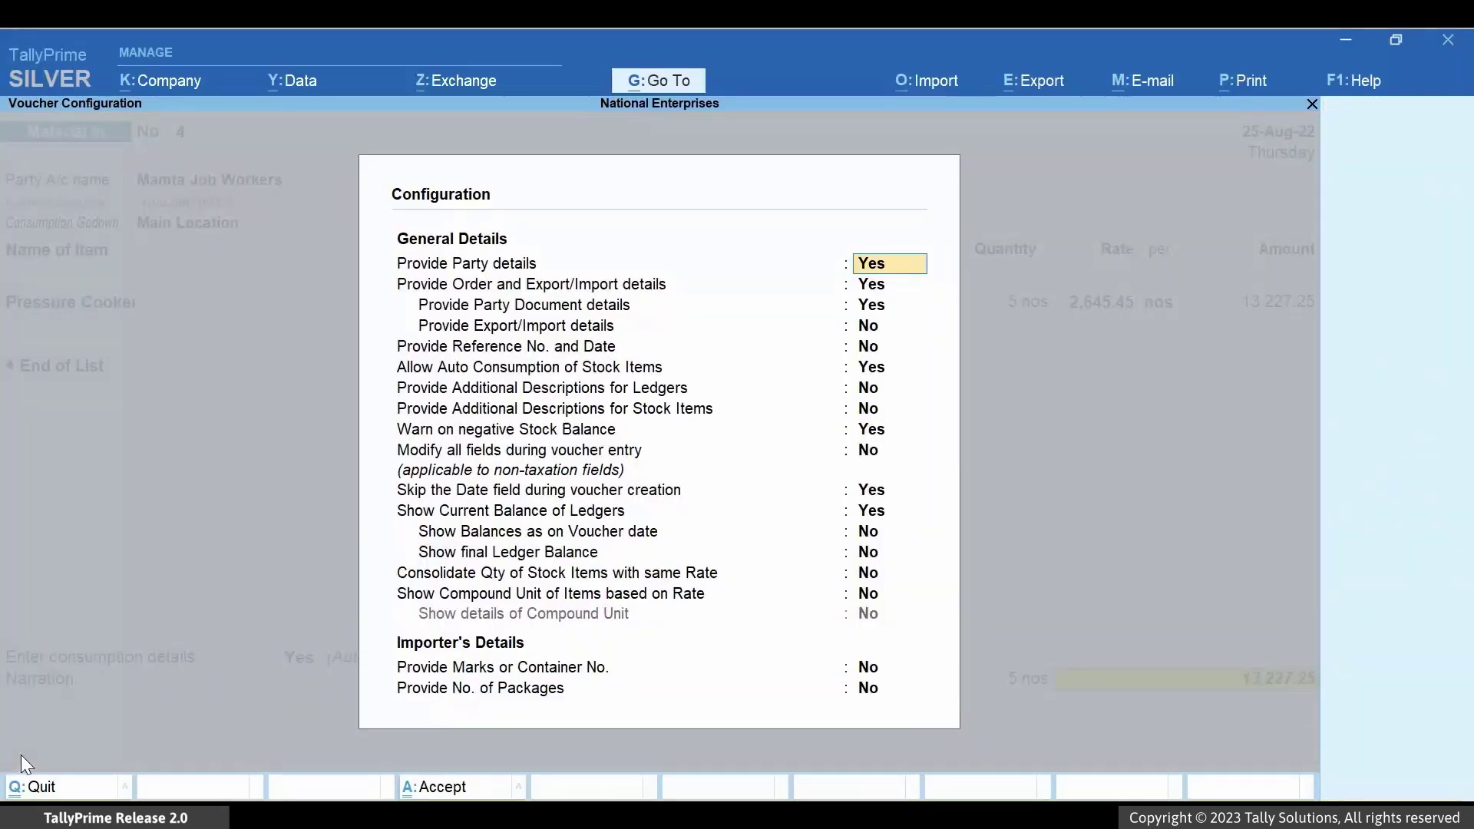
key("Down")
key("Down")
key("Down")
key("Down")
key("Down")
key("n")
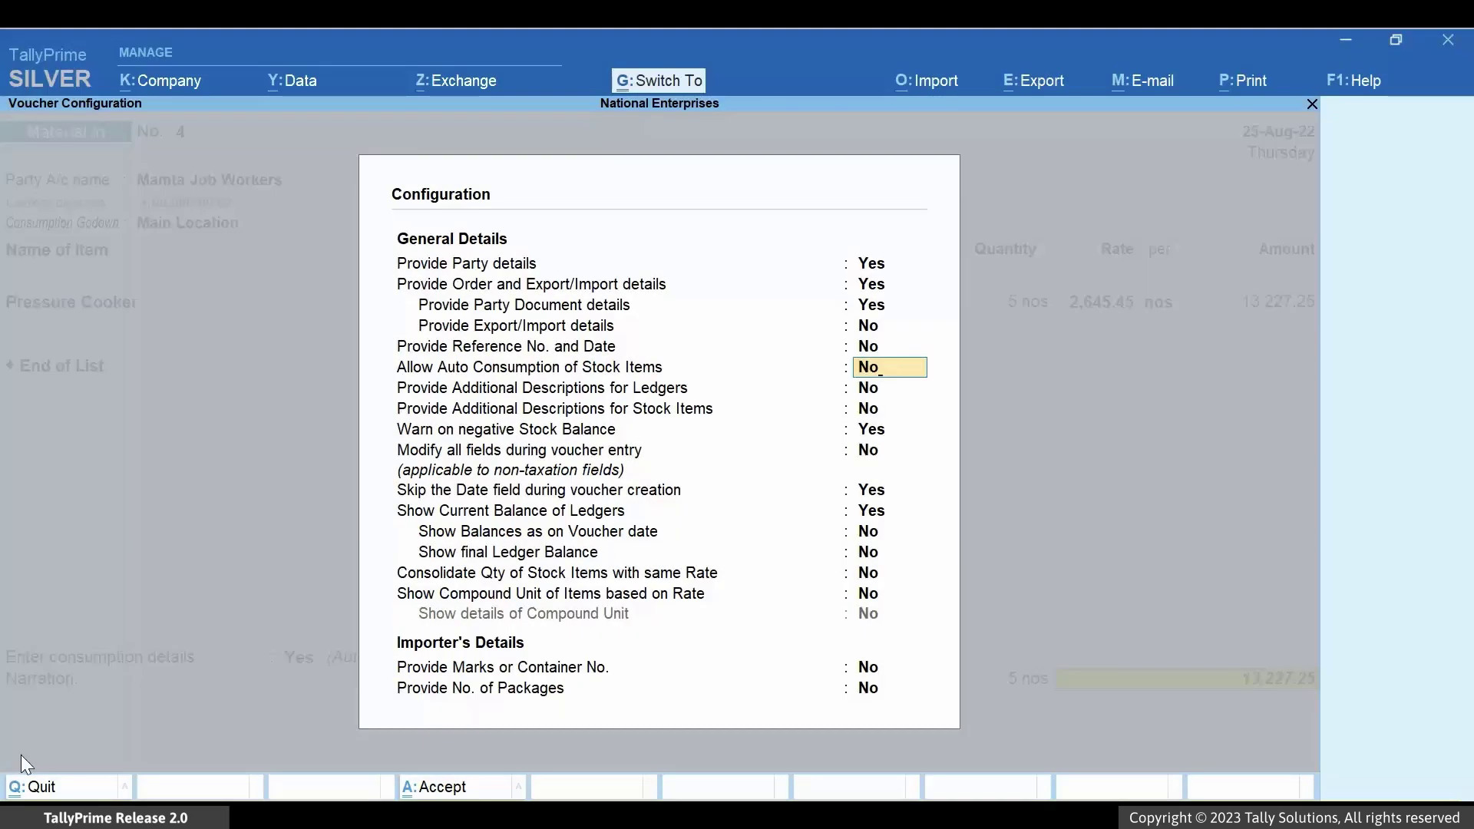
key("ctrl+a")
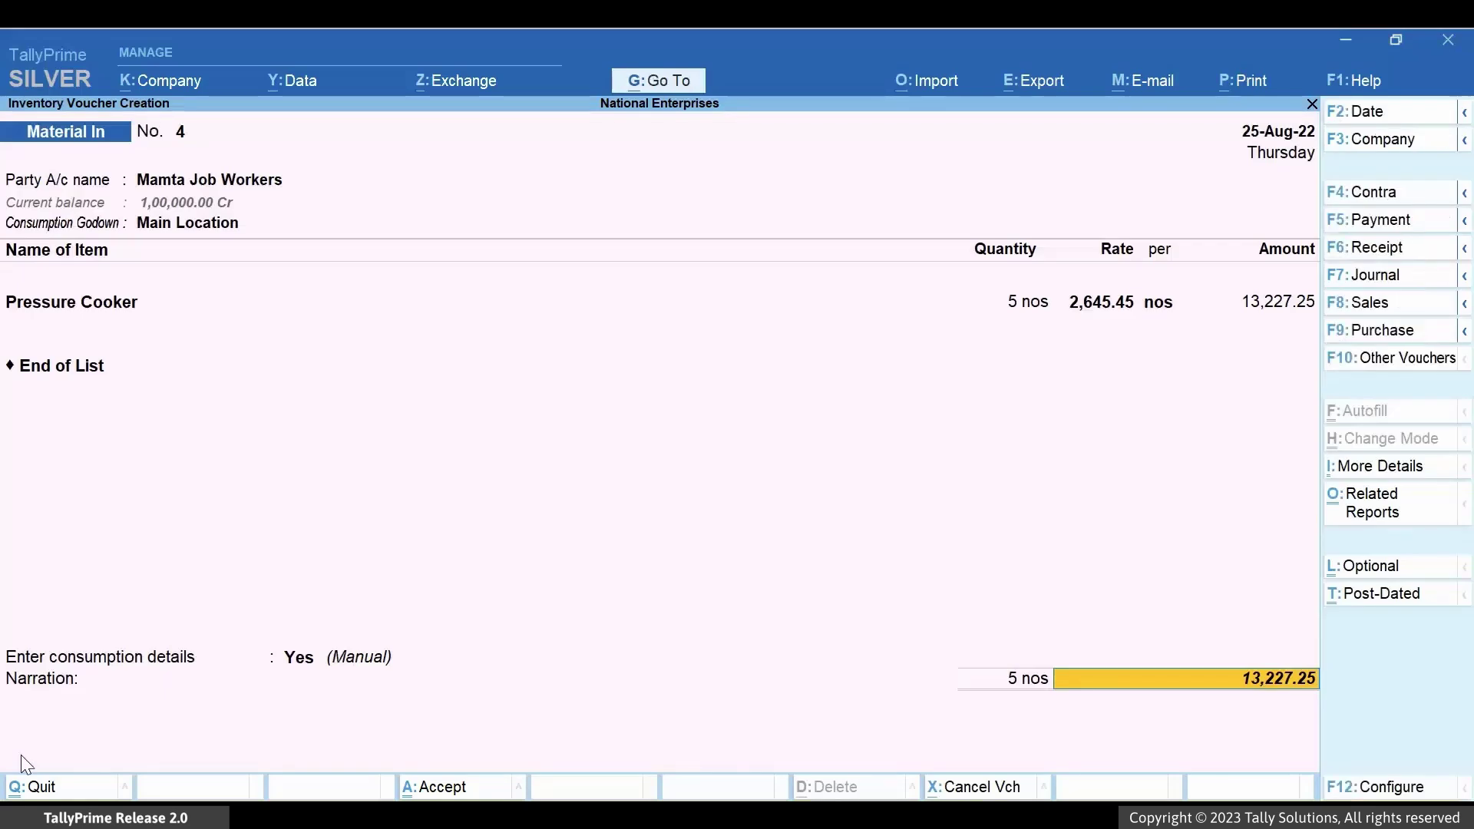
- Set Allow Auto Consumption of Stock Items to Yes in the voucher configuration and accept it
key("Return")
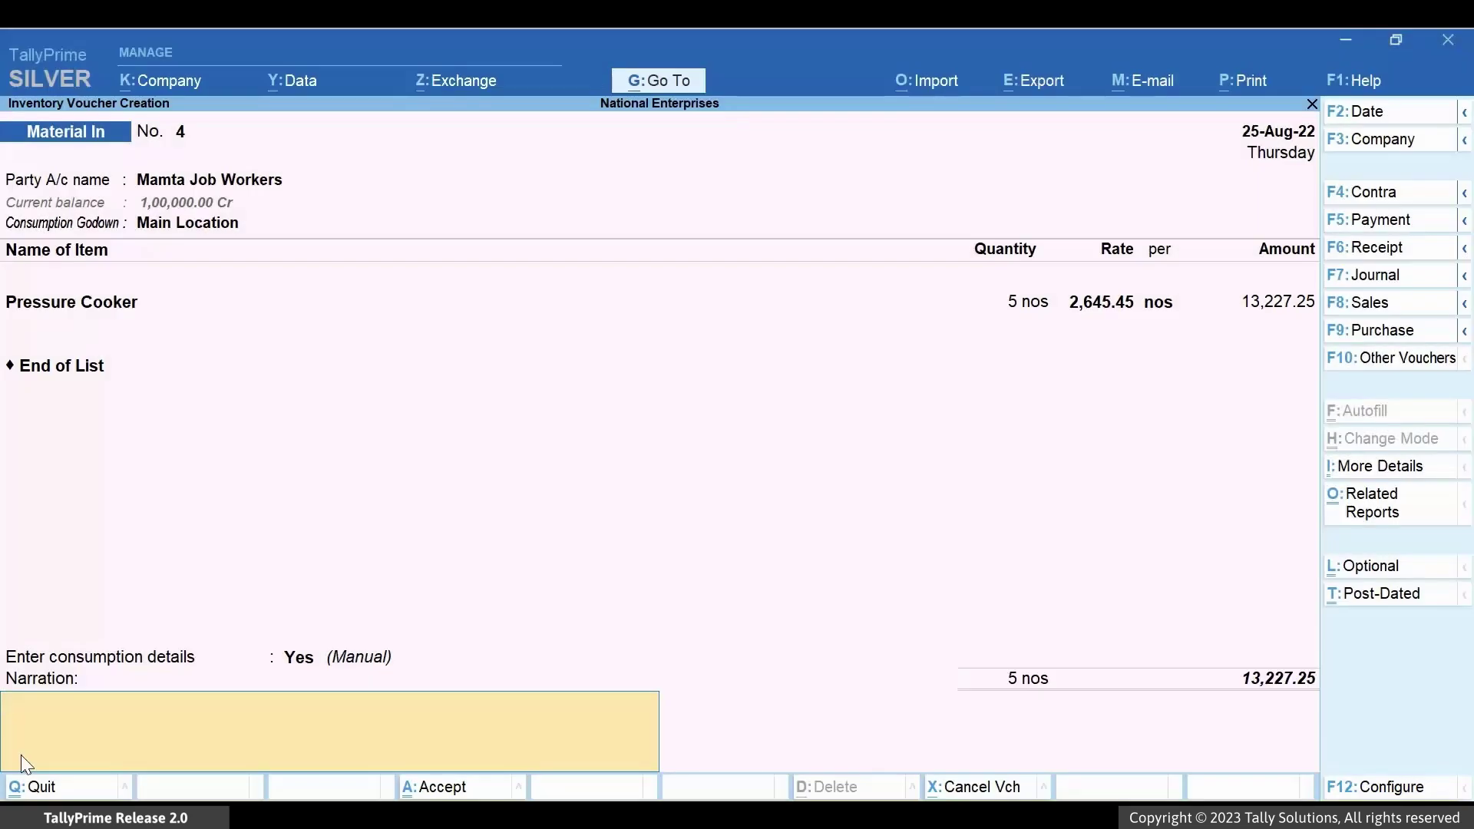
key("F12")
key("Down")
key("Down")
key("Down")
key("Down")
key("Down")
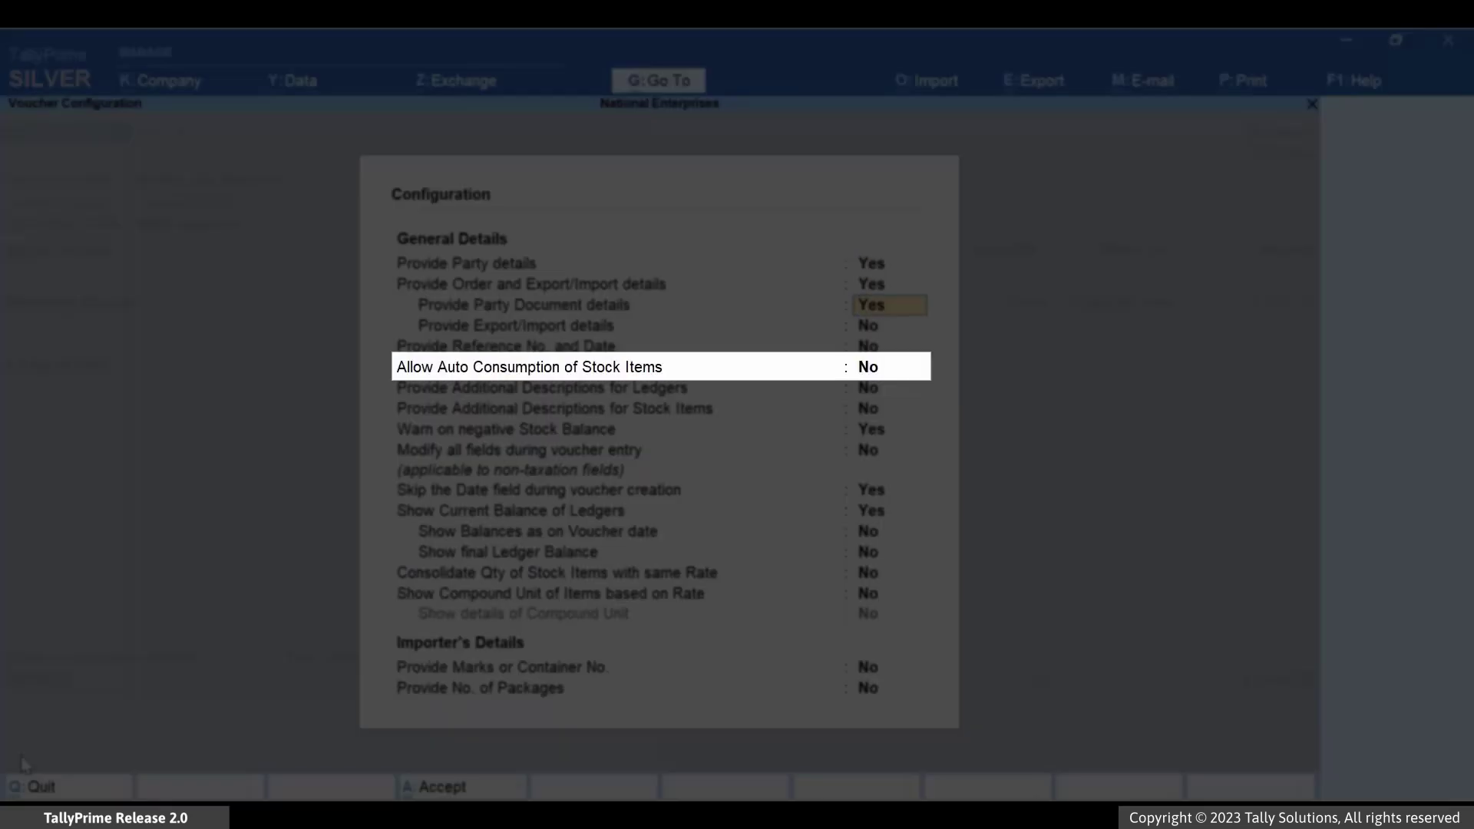
key("y")
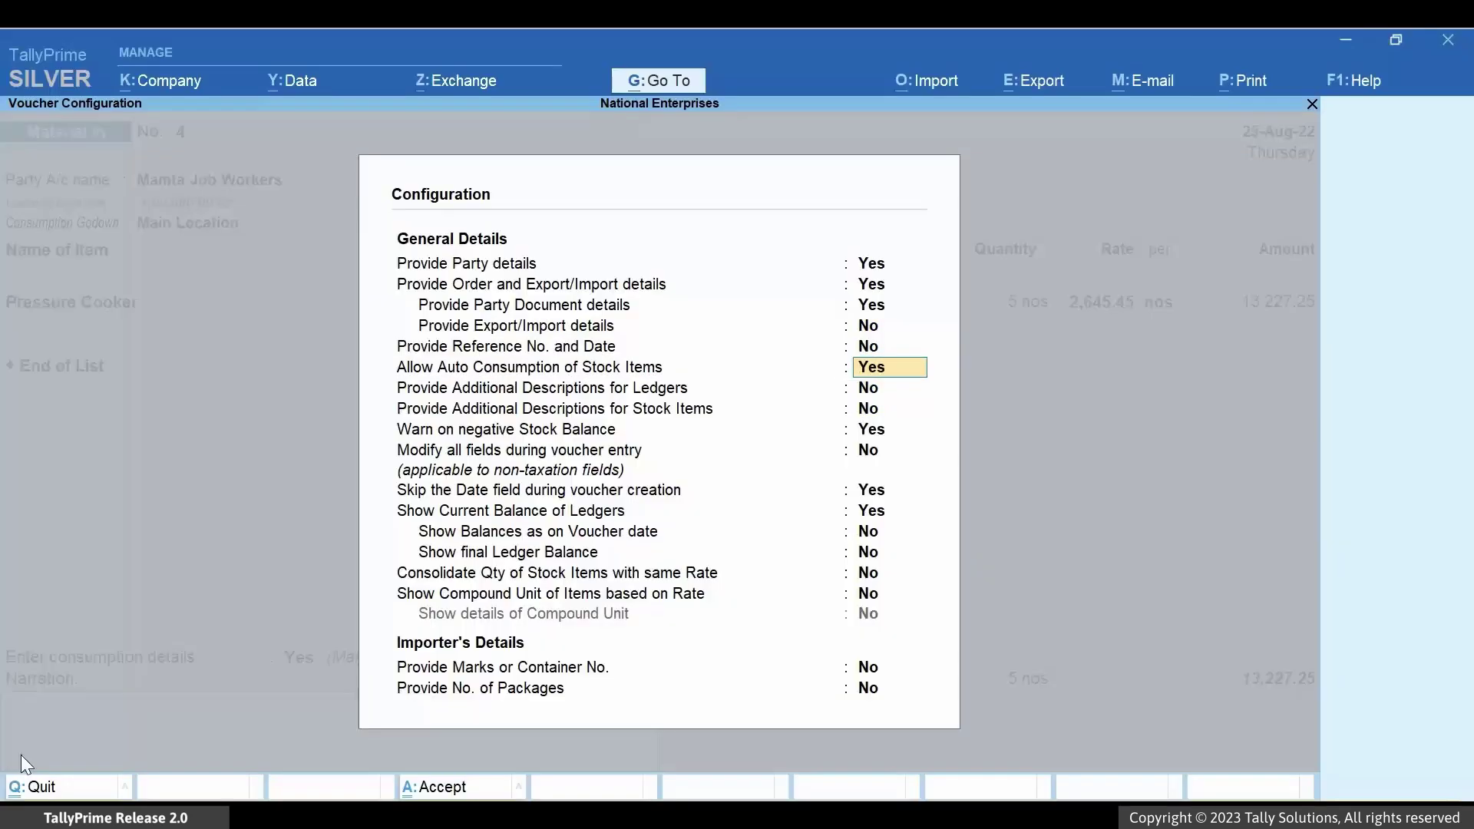
key("ctrl")
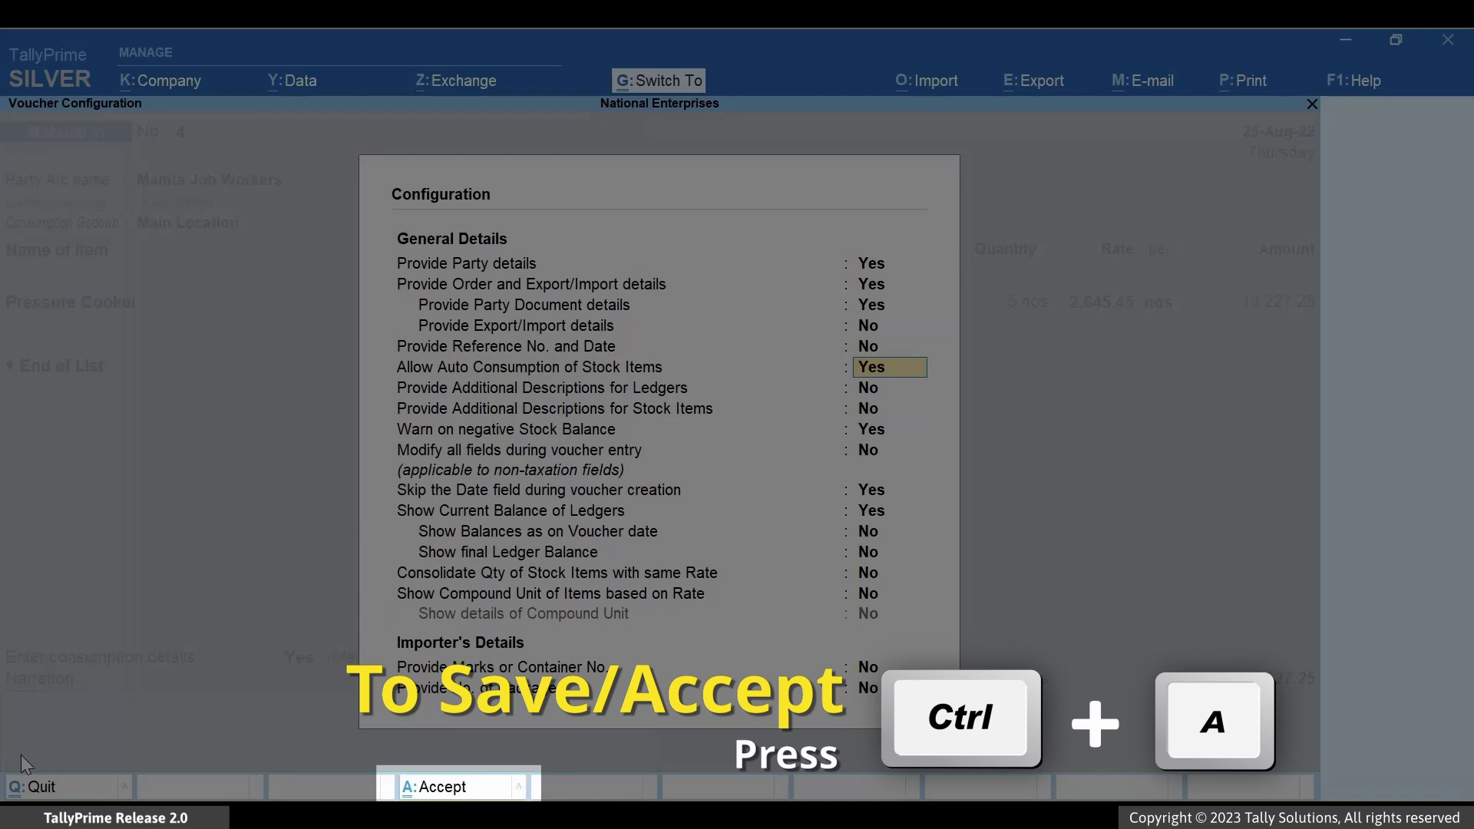
key("ctrl+a")
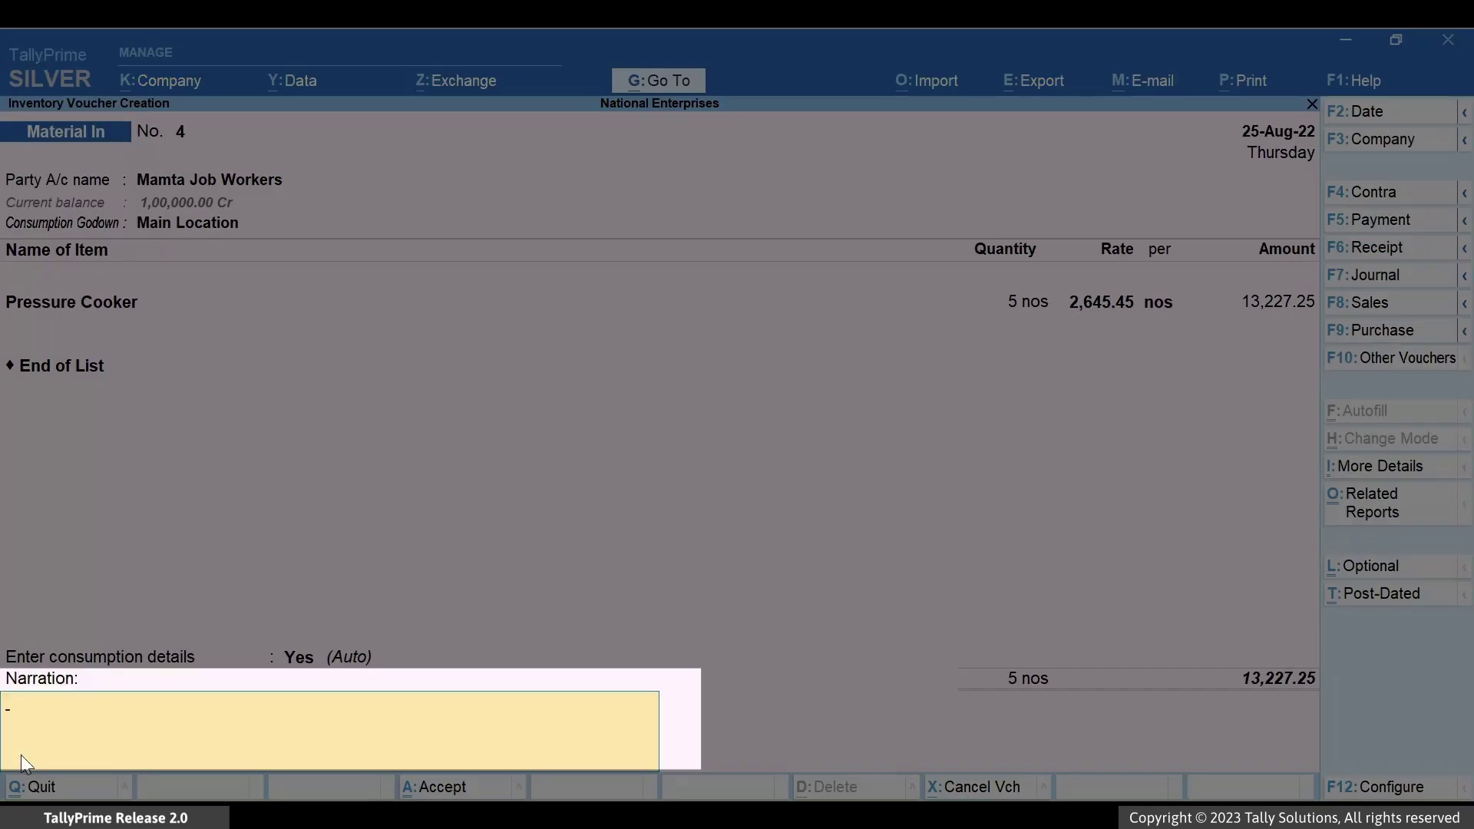
- Enter the narration "Finished goods are received." and save the Material In voucher
type("Finished goods are received.")
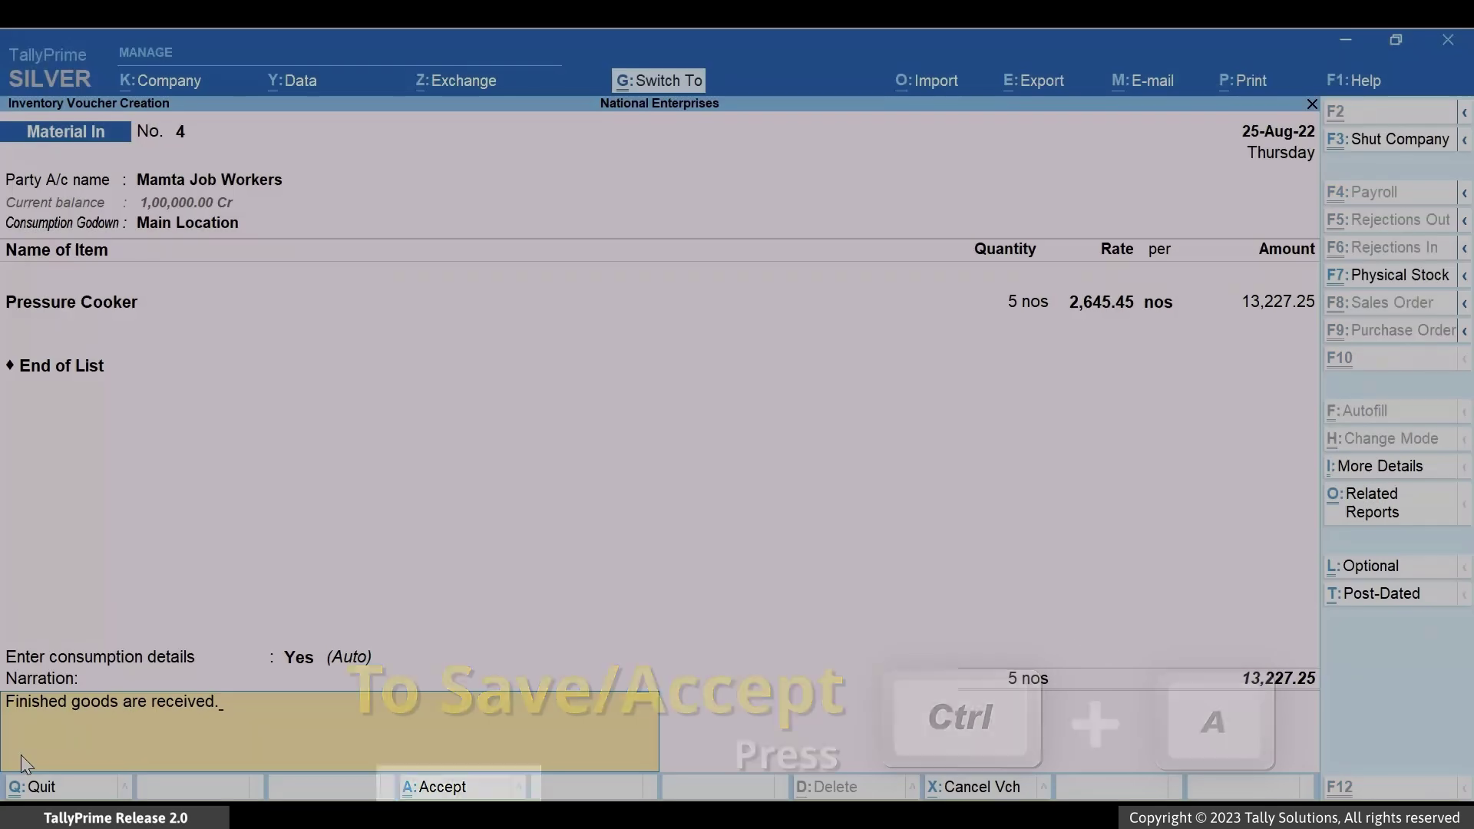
key("ctrl+a")
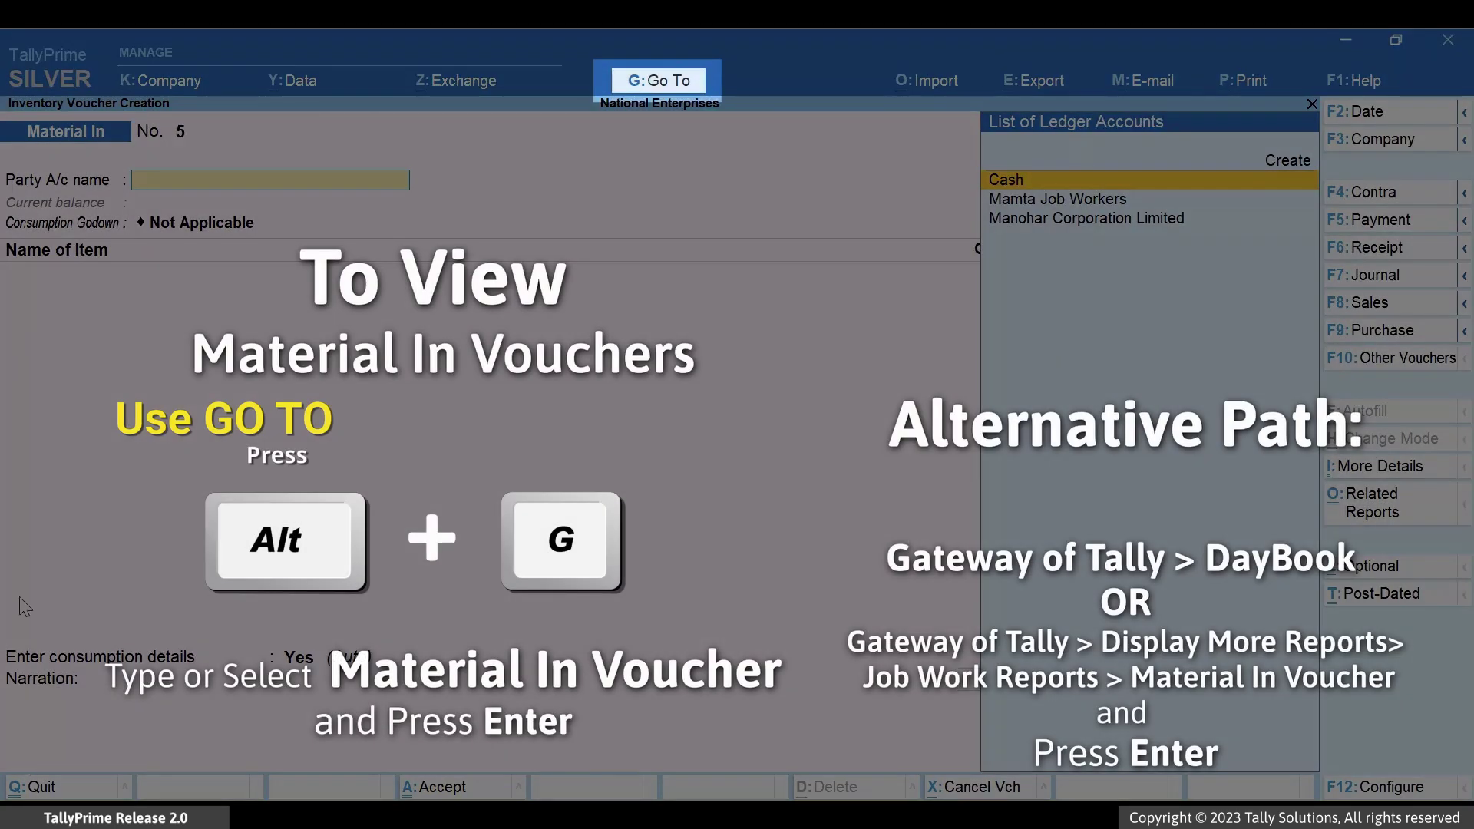
- Open the Material In Vouchers report and display it in detailed view
key("alt+g")
type("Mater")
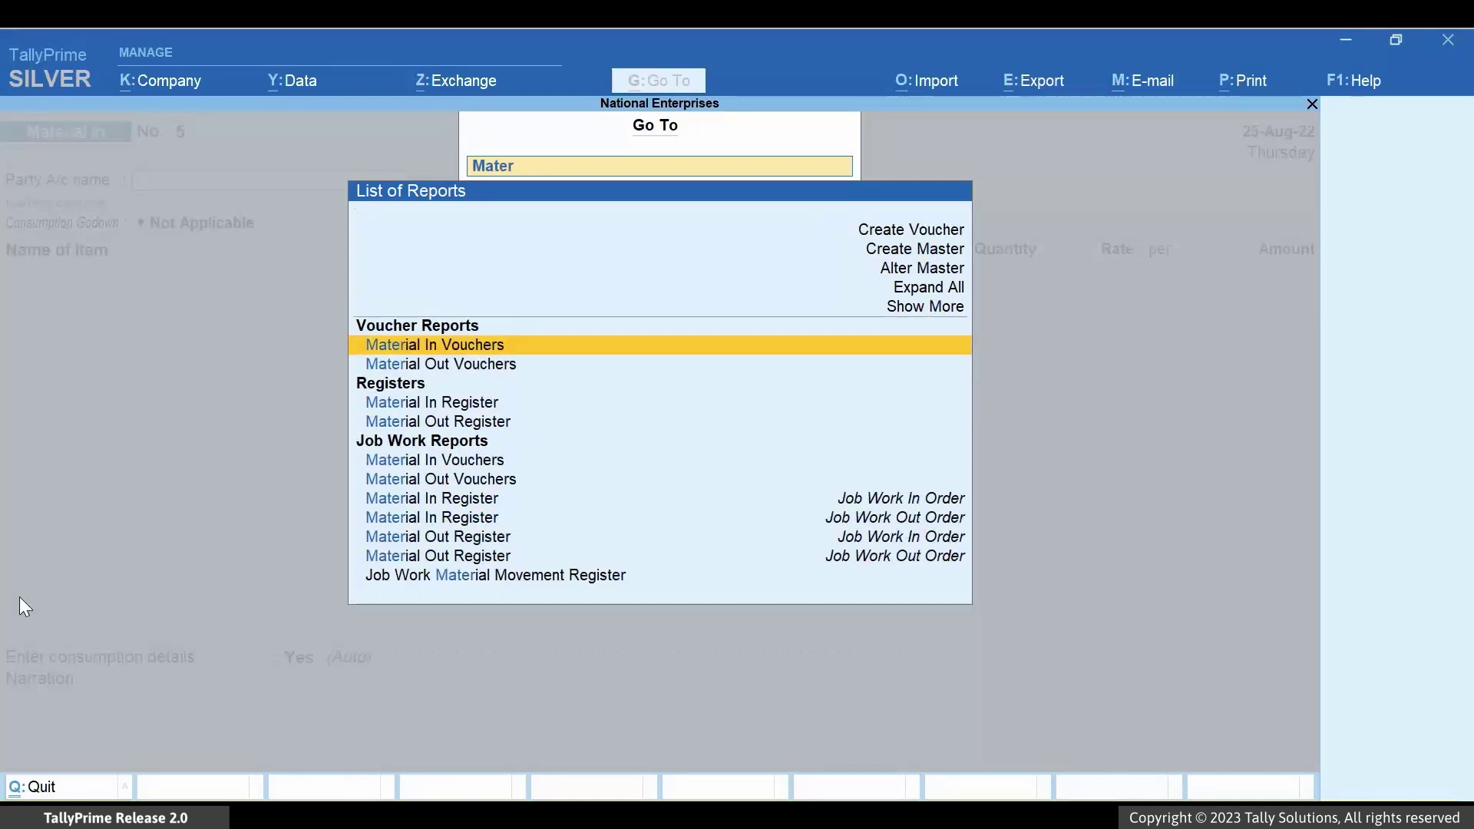
key("Return")
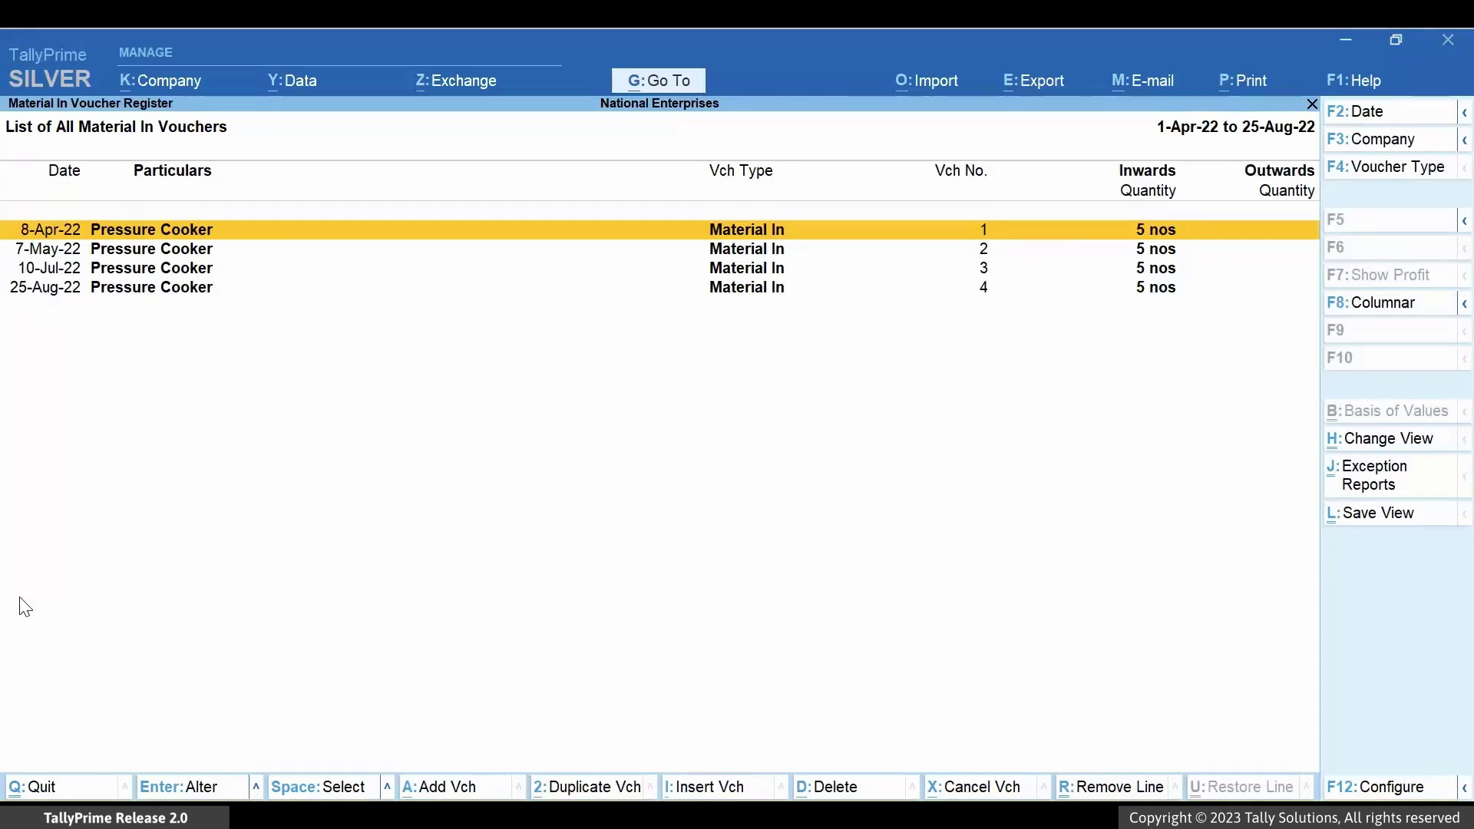
key("alt")
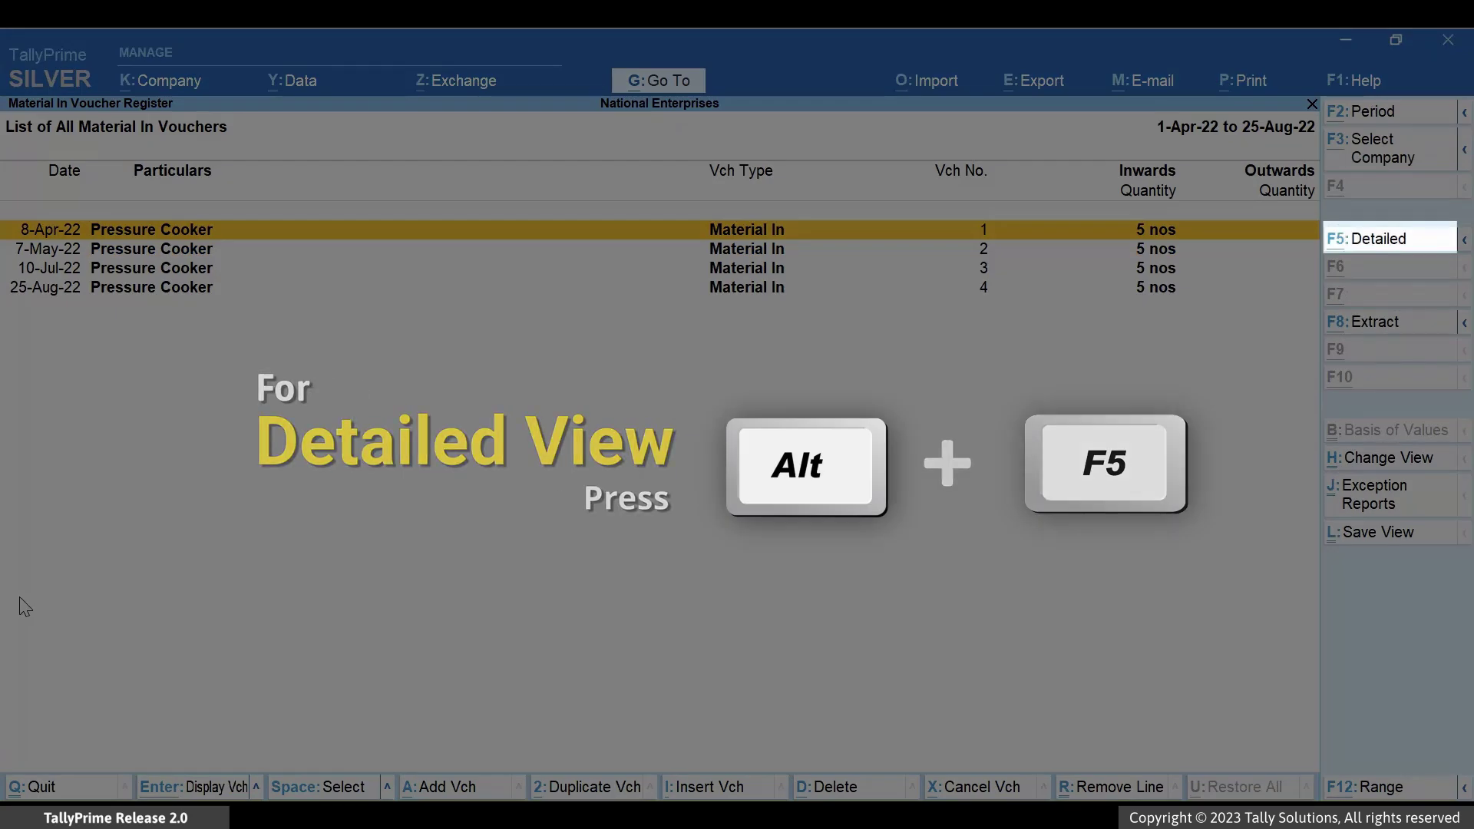
key("alt+F5")
- Examine the detailed entries of all the Pressure Cooker Material In vouchers in the register
key("Down")
key("Down")
key("Down")
key("Down")
key("Down")
key("Down")
key("Down")
key("Down")
key("Down")
key("Down")
key("Down")
key("Down")
key("Down")
key("Down")
key("Down")
key("Down")
key("Down")
key("Down")
key("Down")
key("Down")
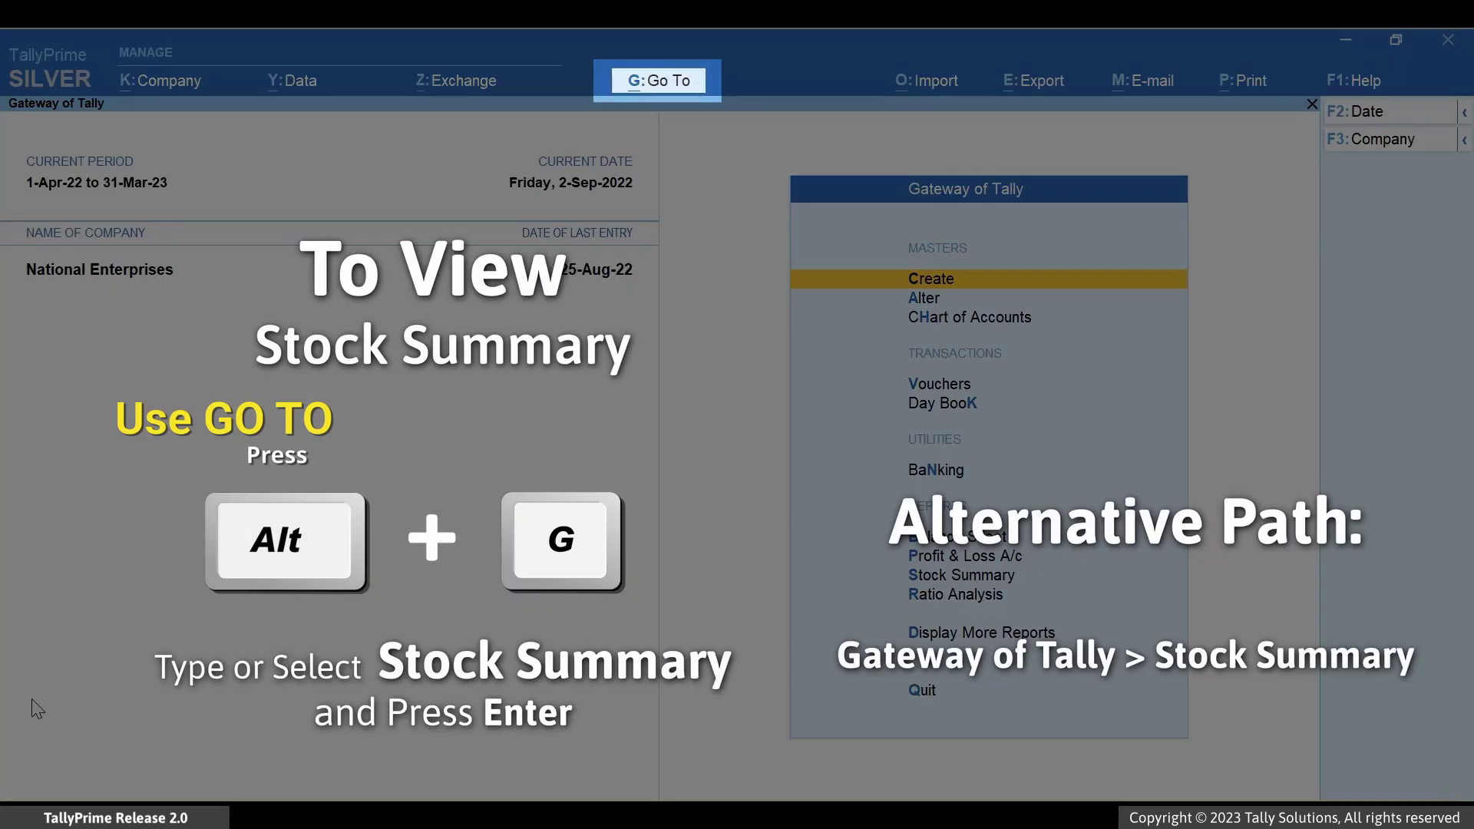
- Open the Stock Summary report and display it in detailed view
key("alt+g")
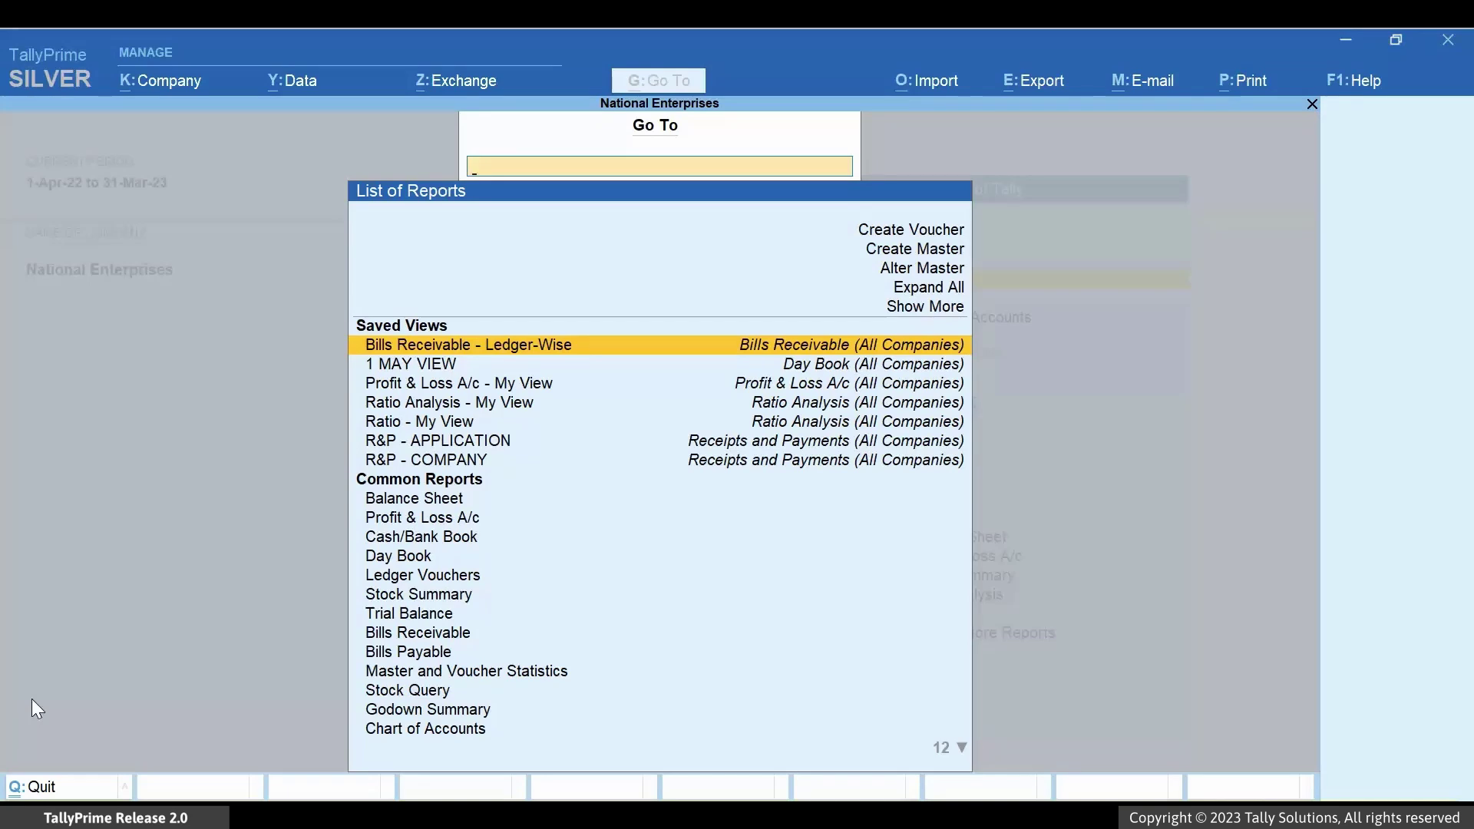
type("Stock")
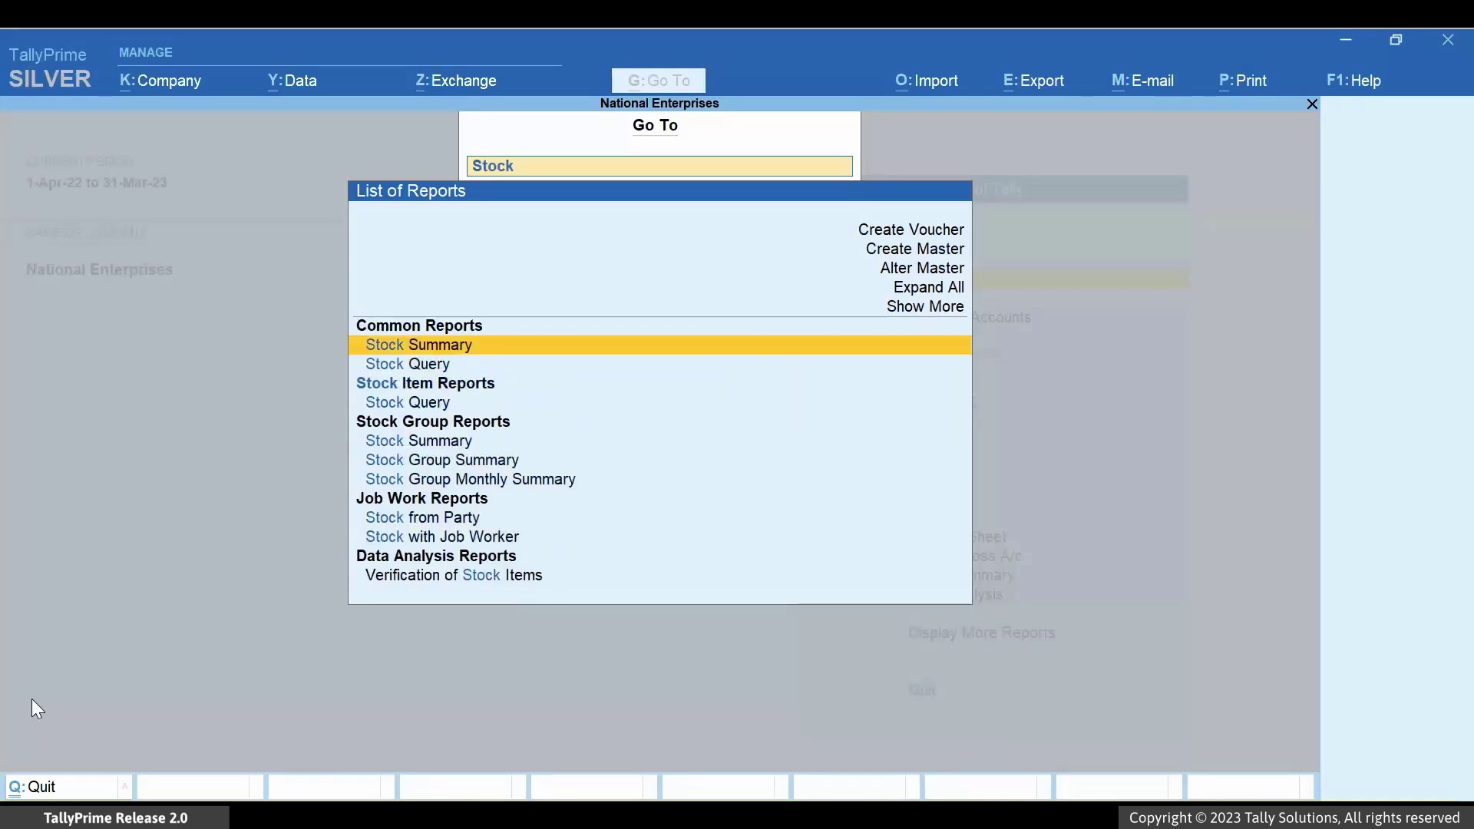
key("Return")
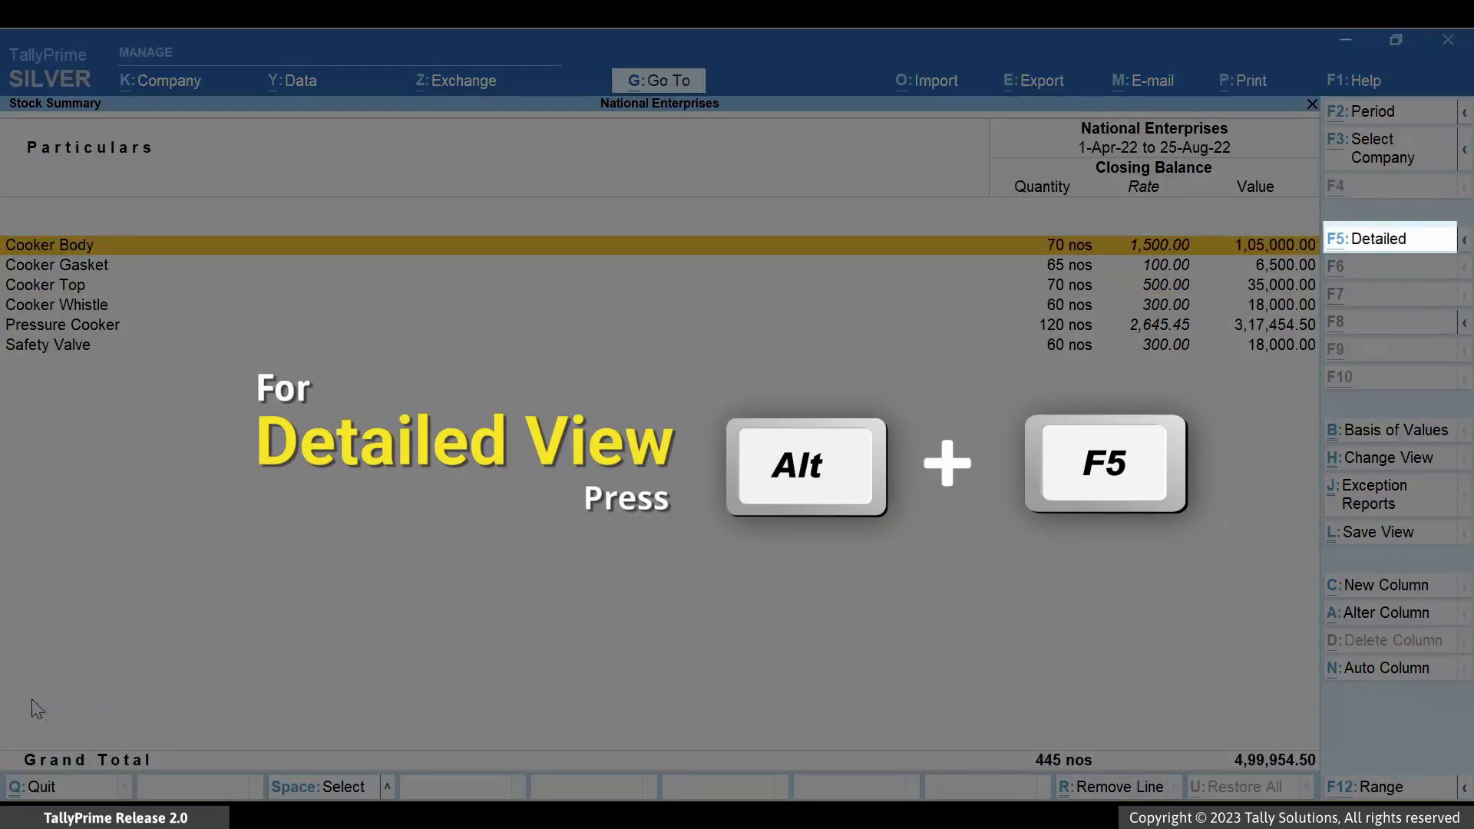
key("alt+F5")
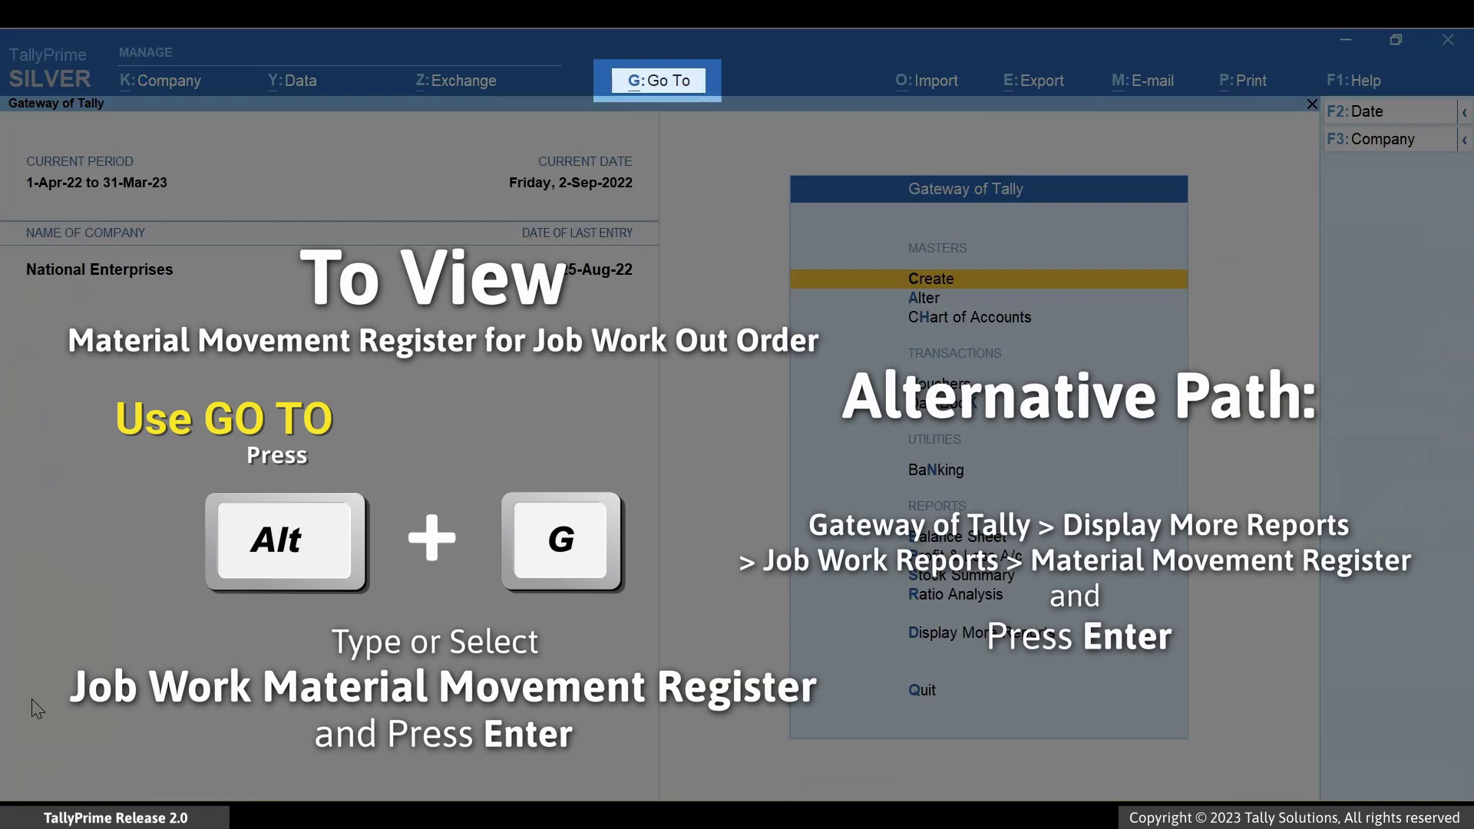
- Open the Job Work Material Movement Register and switch it to Job Work Out
key("alt+g")
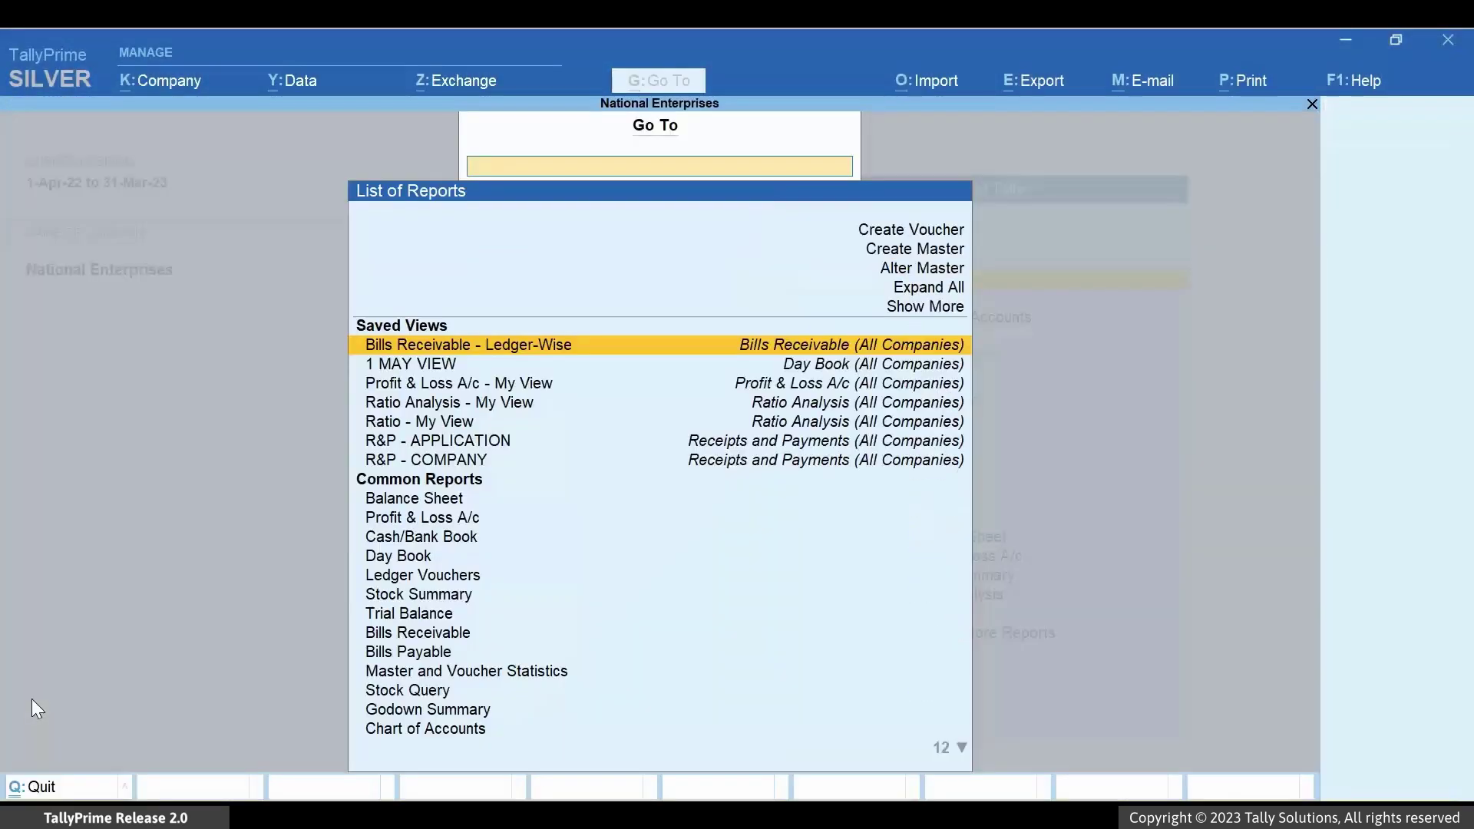
type("Job Work")
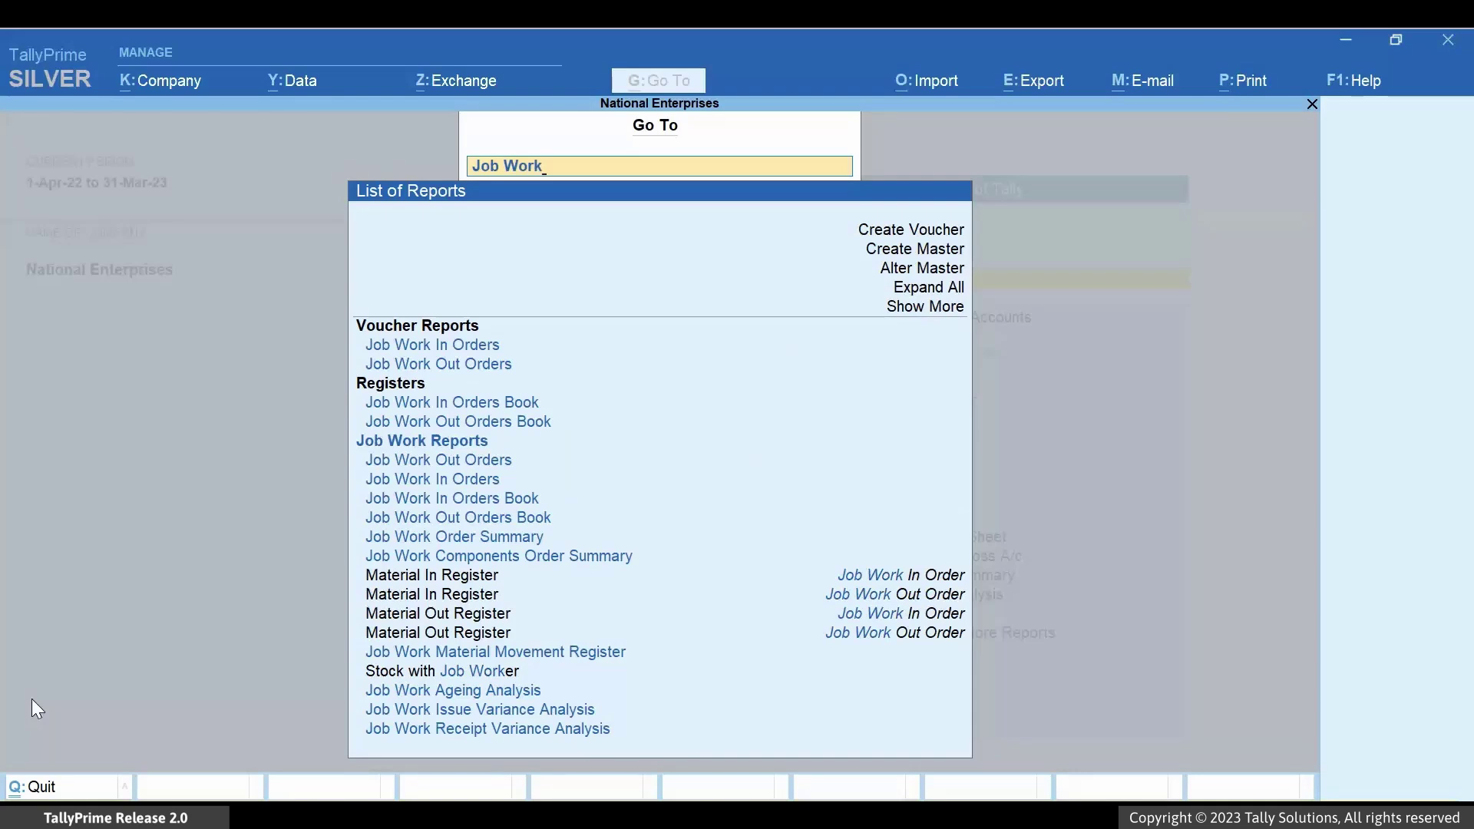
type(" Mater")
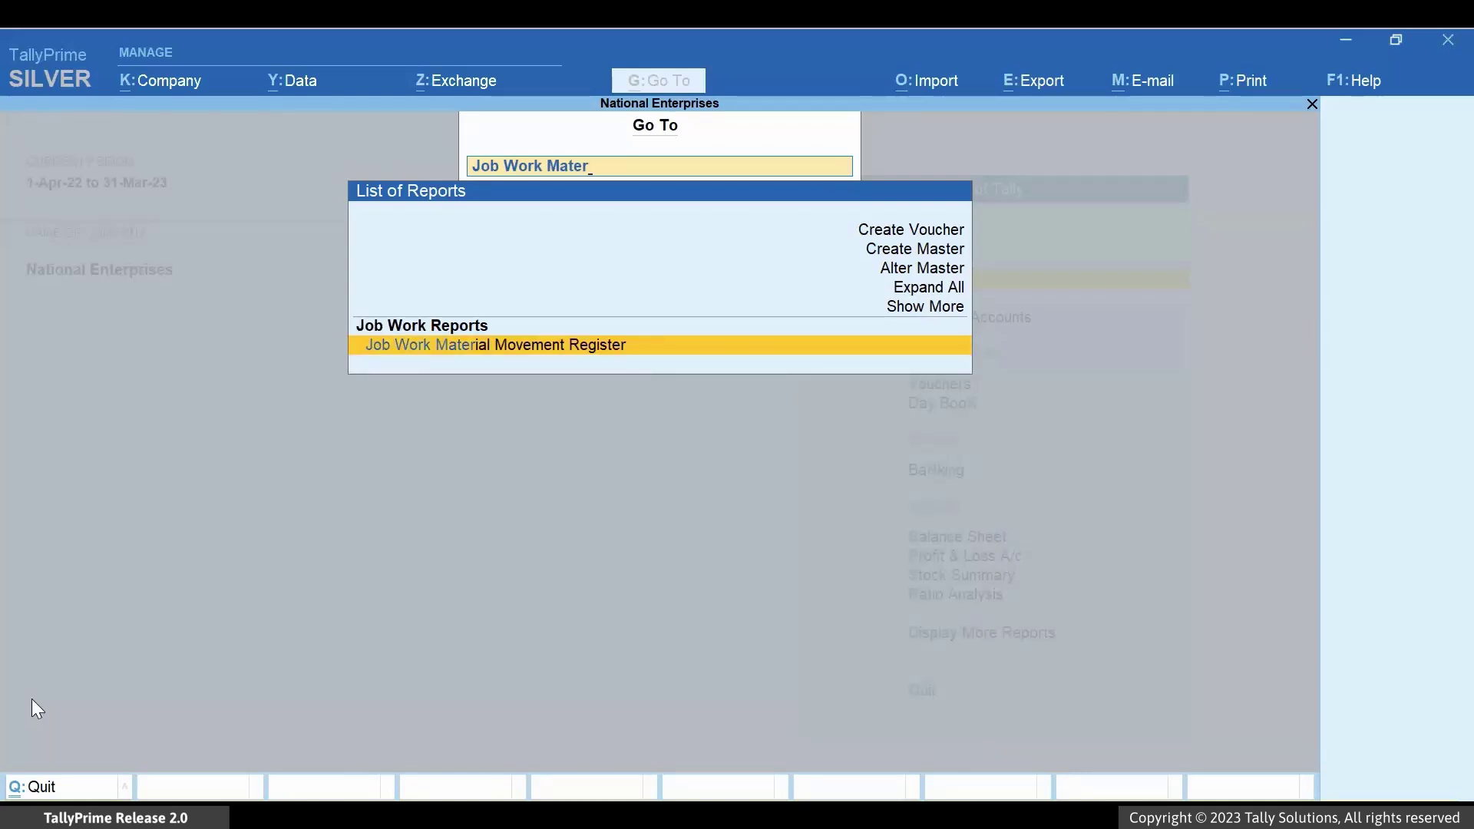
key("Return")
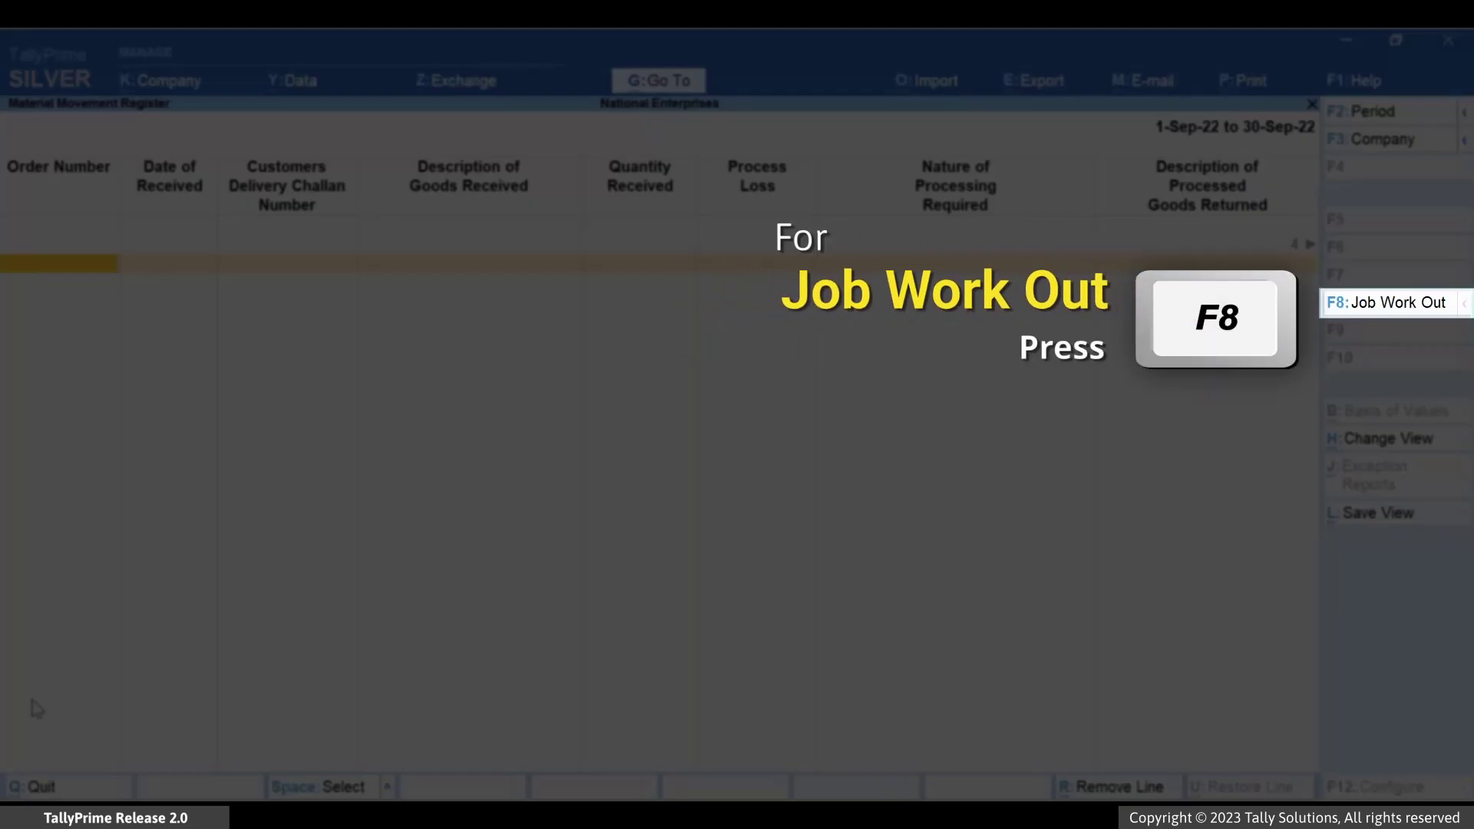
key("F8")
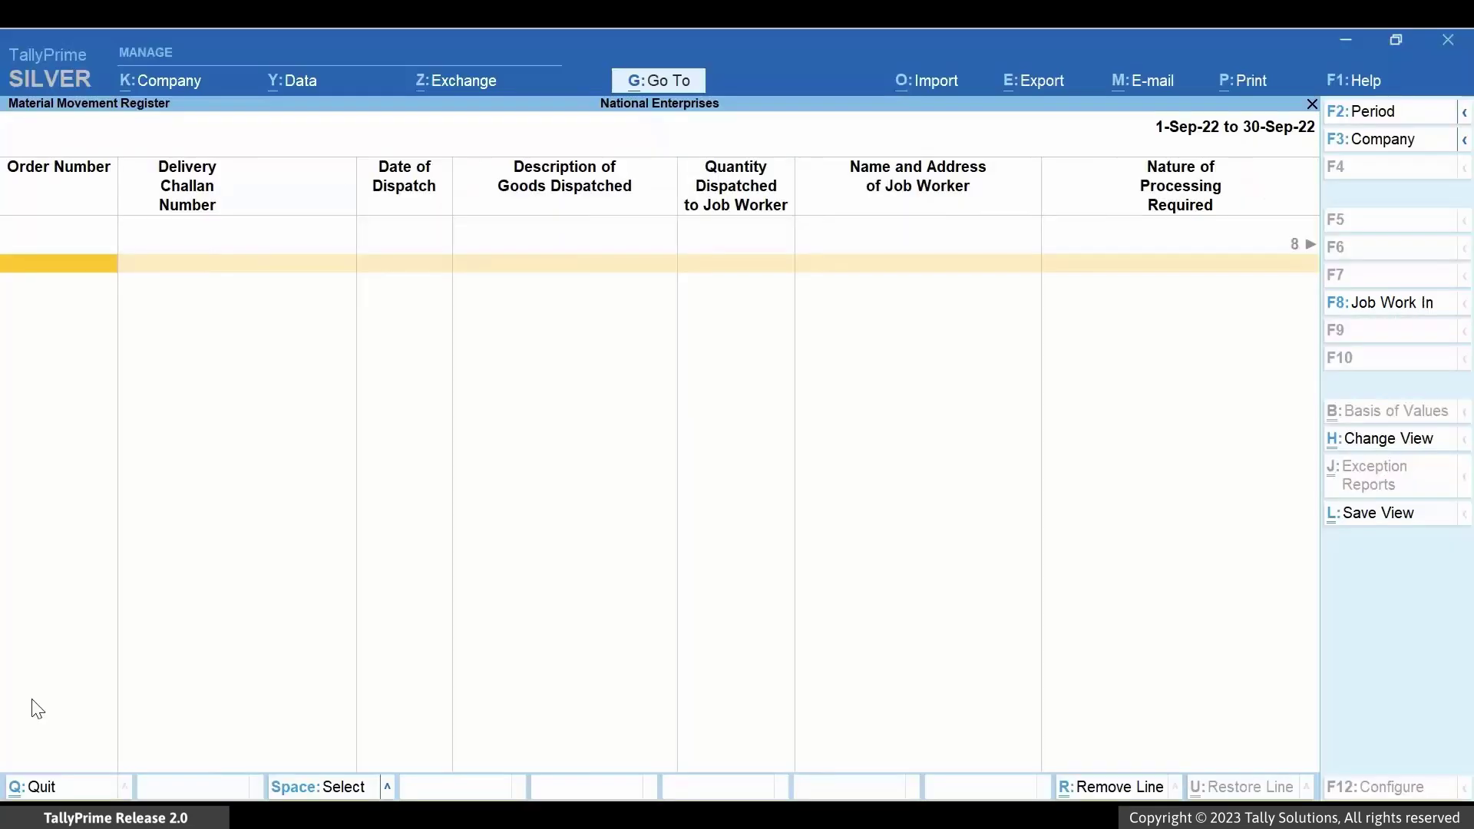
- Set the register's period to start on 1-4-2022, keeping the proposed end date
key("F2")
type("1-4-2022")
key("Return")
key("Return")
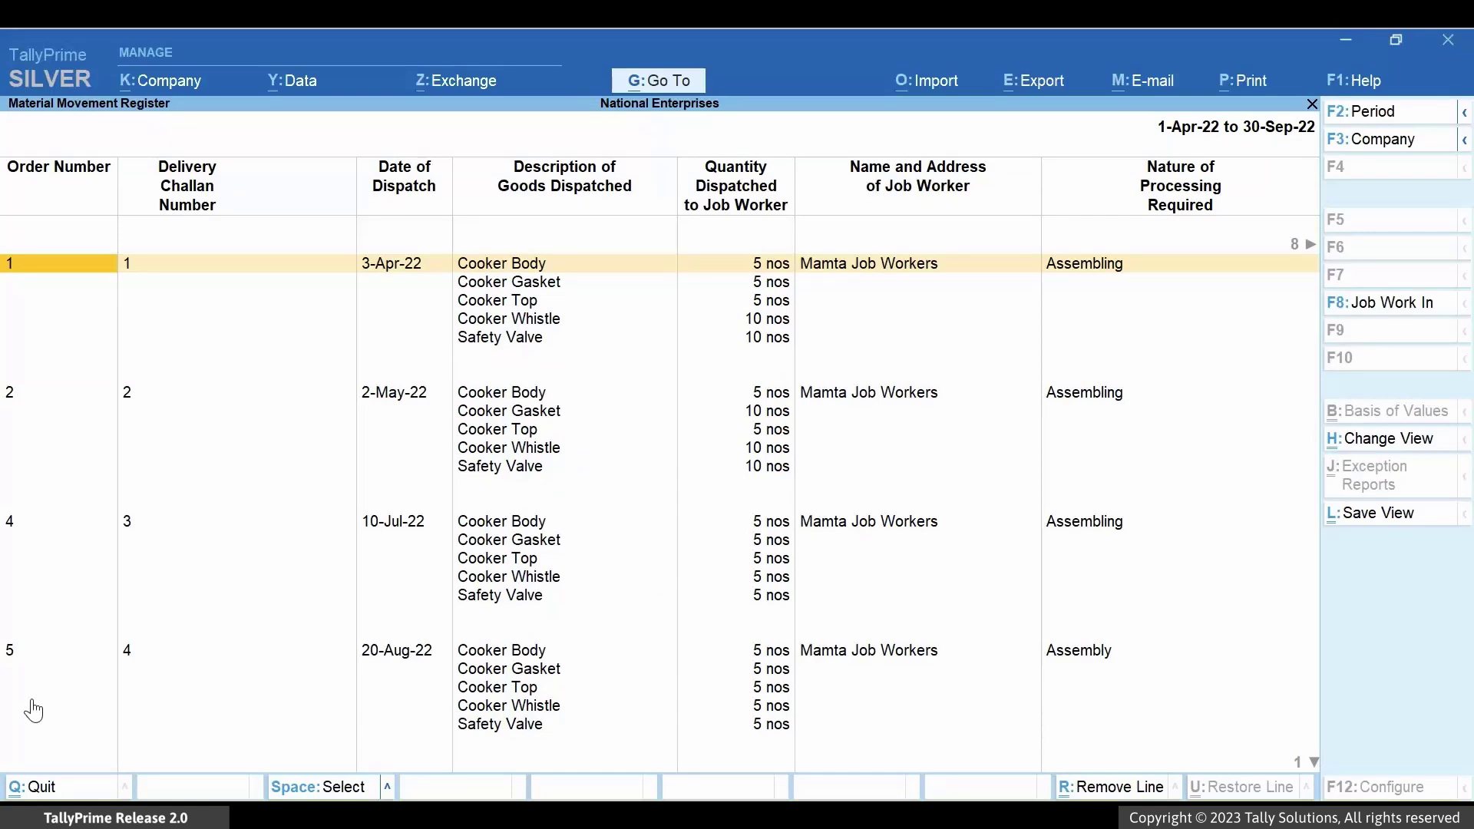
- Examine the dispatch, receipt, challan, shortage and scrap columns for the job work orders, and close the register
key("Right")
key("Right")
key("Right")
key("Right")
key("Right")
key("Right")
key("Right")
key("Right")
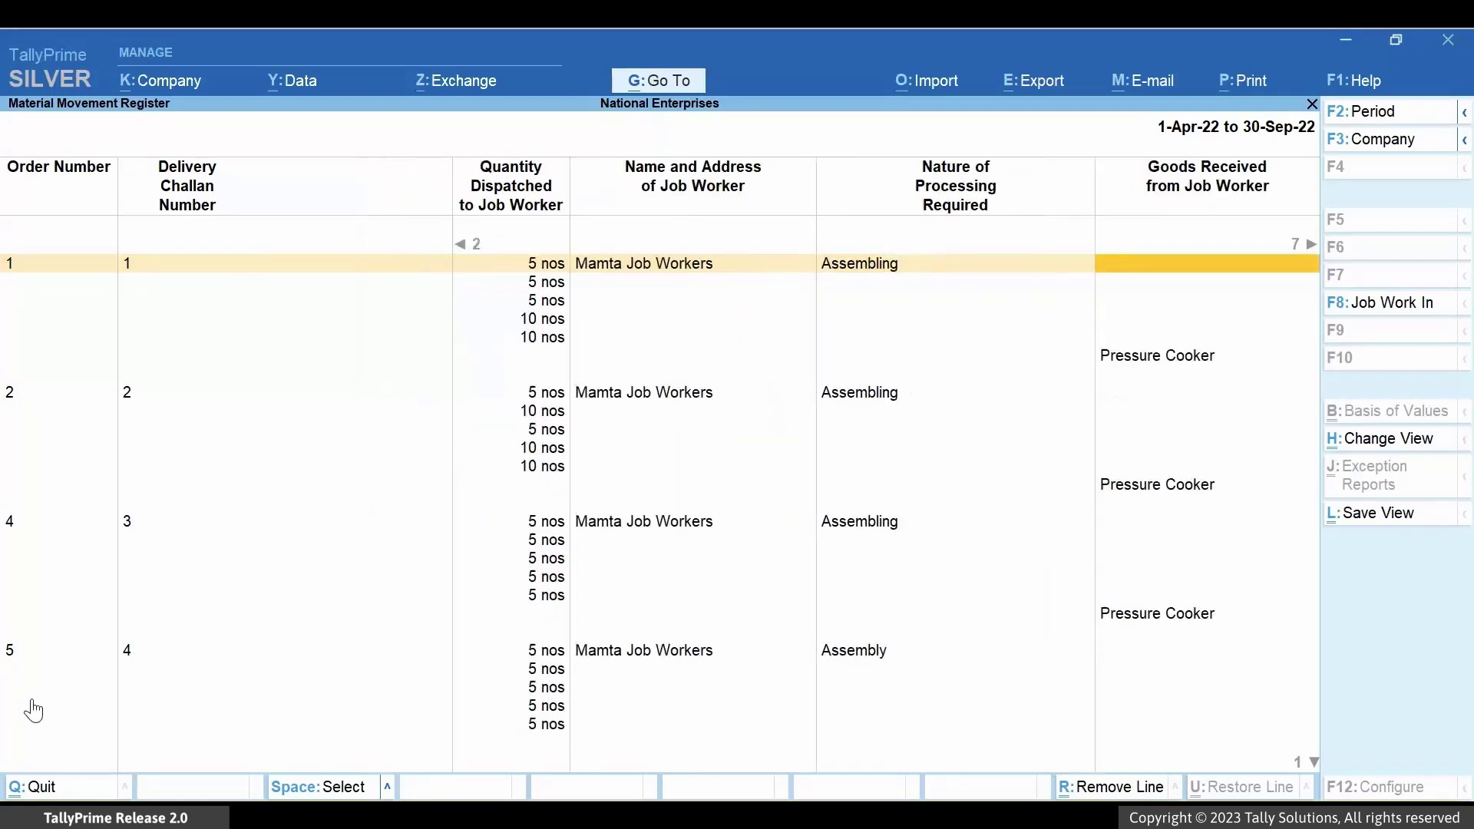
key("Right")
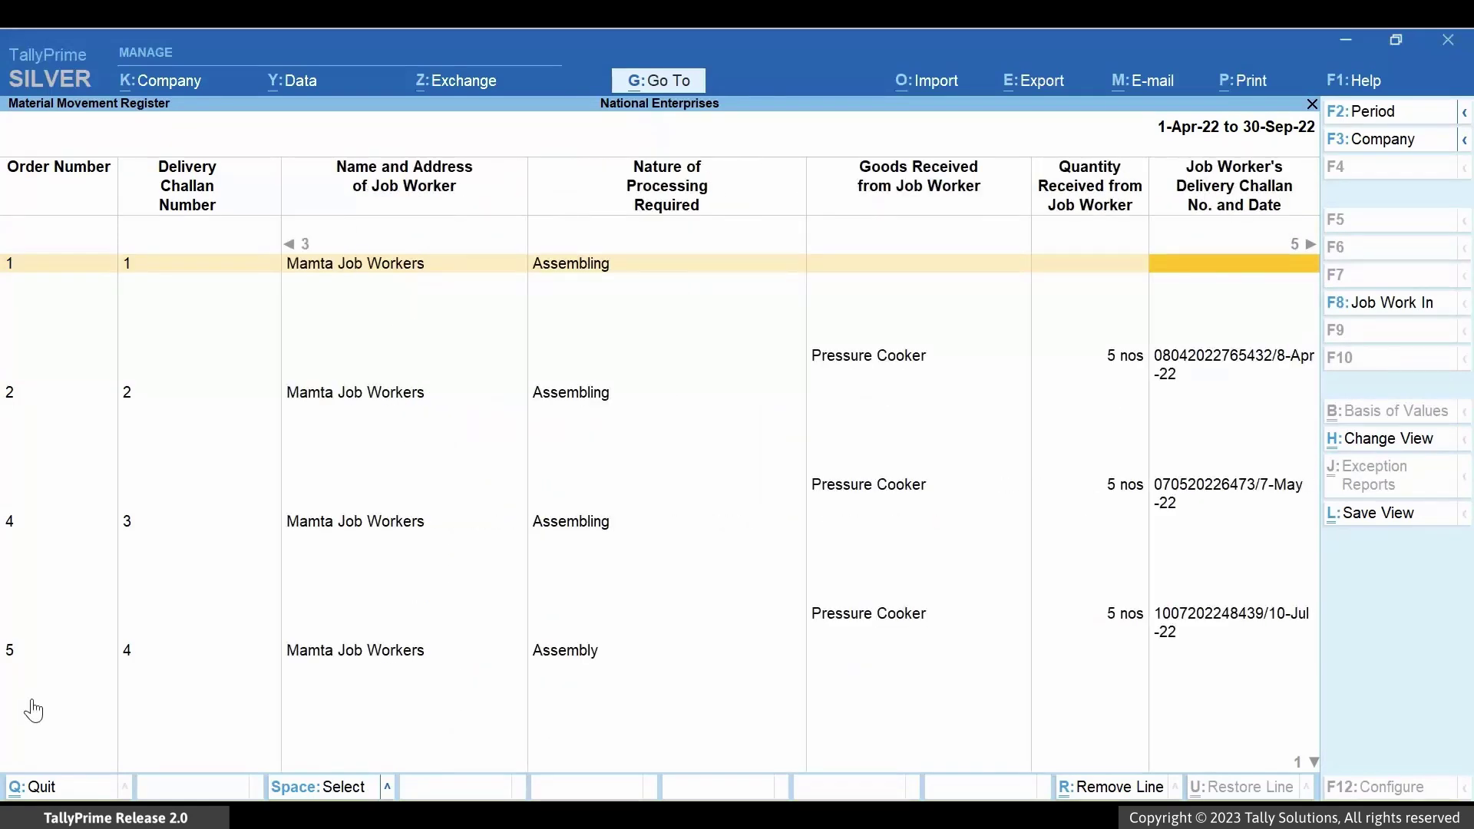
key("Right")
key("Right")
key("Right")
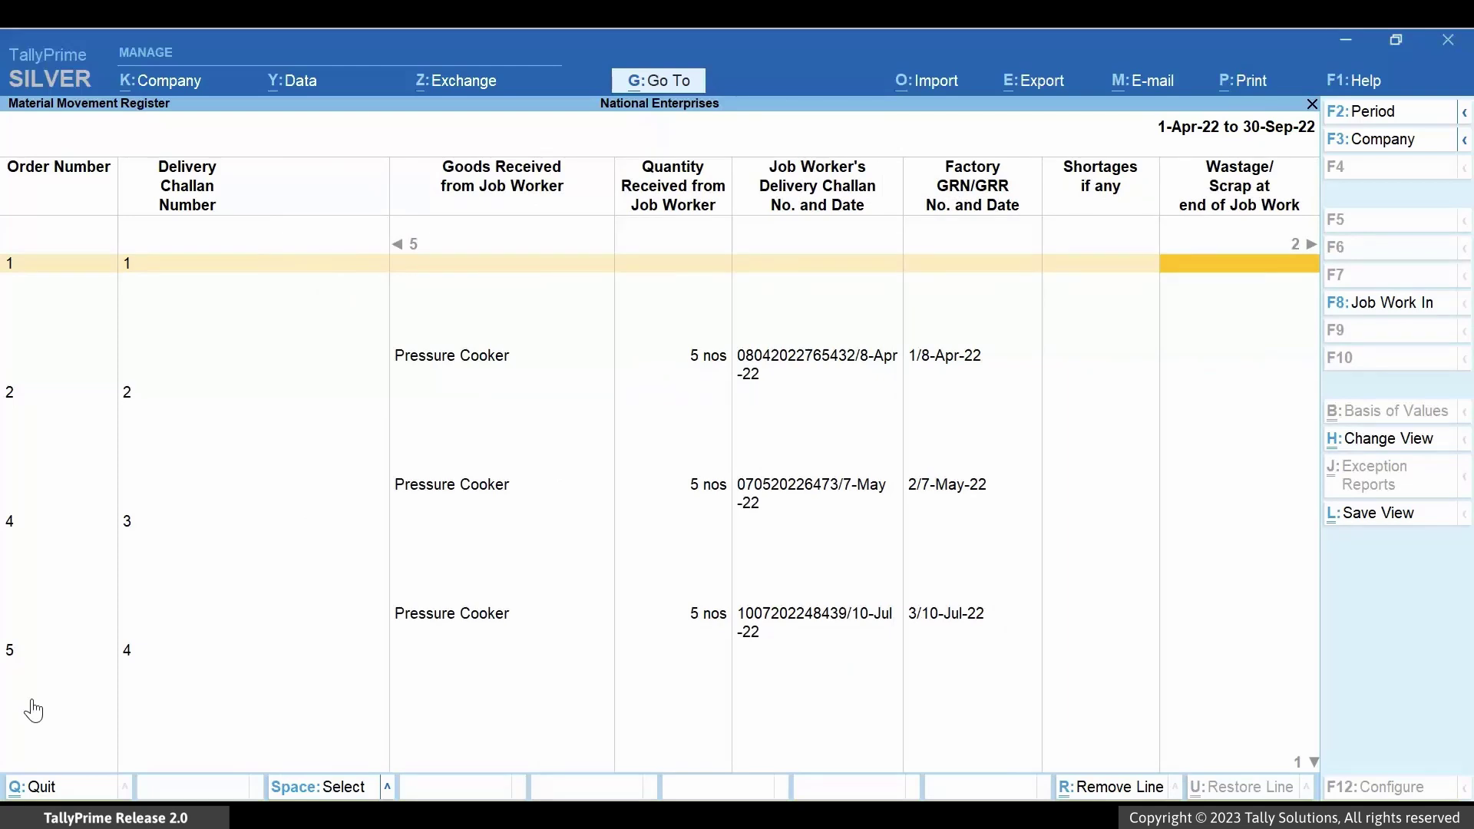
key("Right")
key("Left")
key("Left")
key("Left")
key("Left")
key("Left")
key("Down")
key("Down")
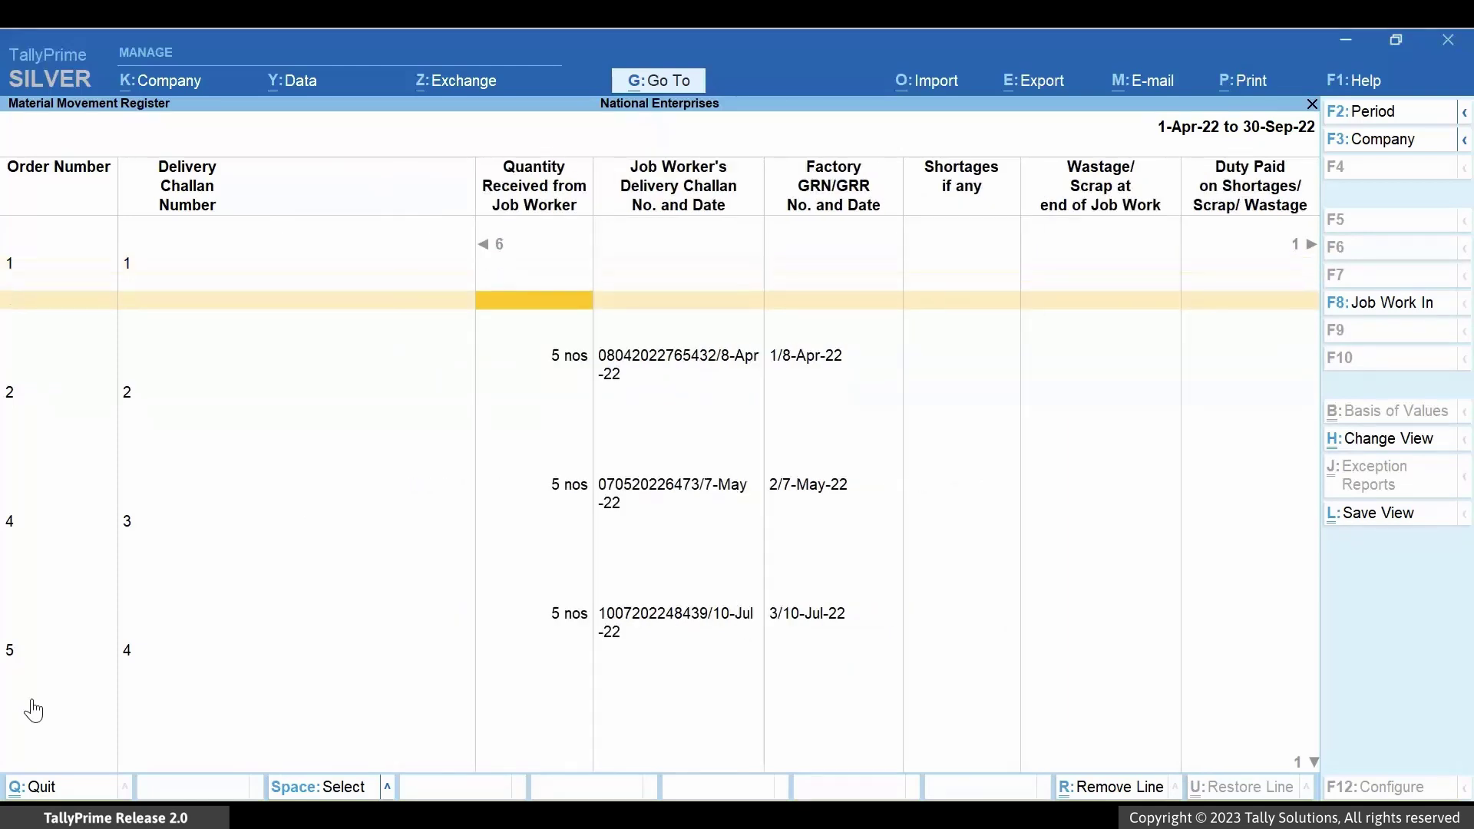
key("Down")
key("Down")
key("Down")
key("Down")
key("Down")
key("Down")
key("Down")
key("Down")
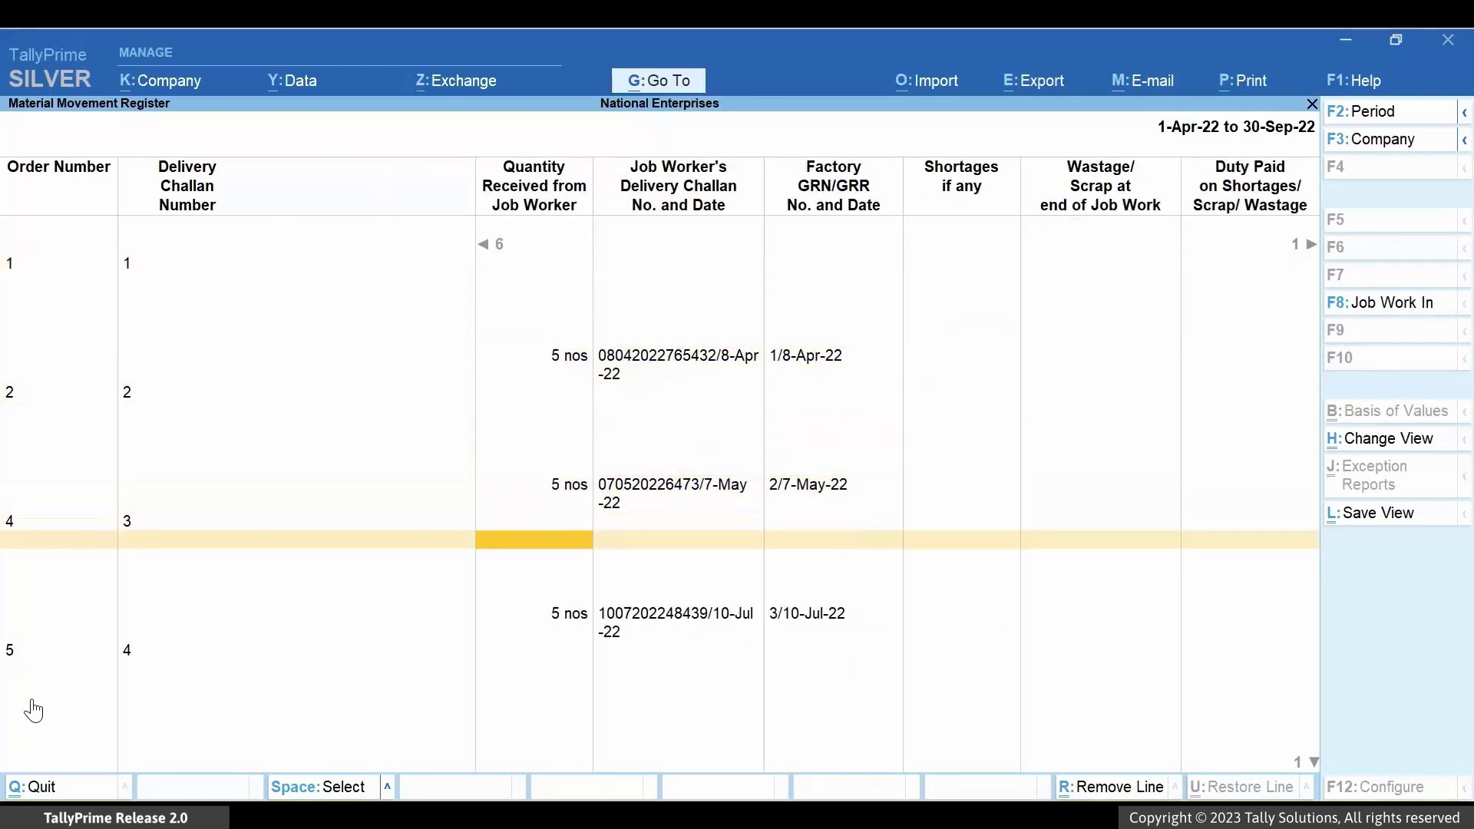
key("Left")
key("Left")
key("Left")
key("Left")
key("Left")
key("Left")
key("Left")
key("Left")
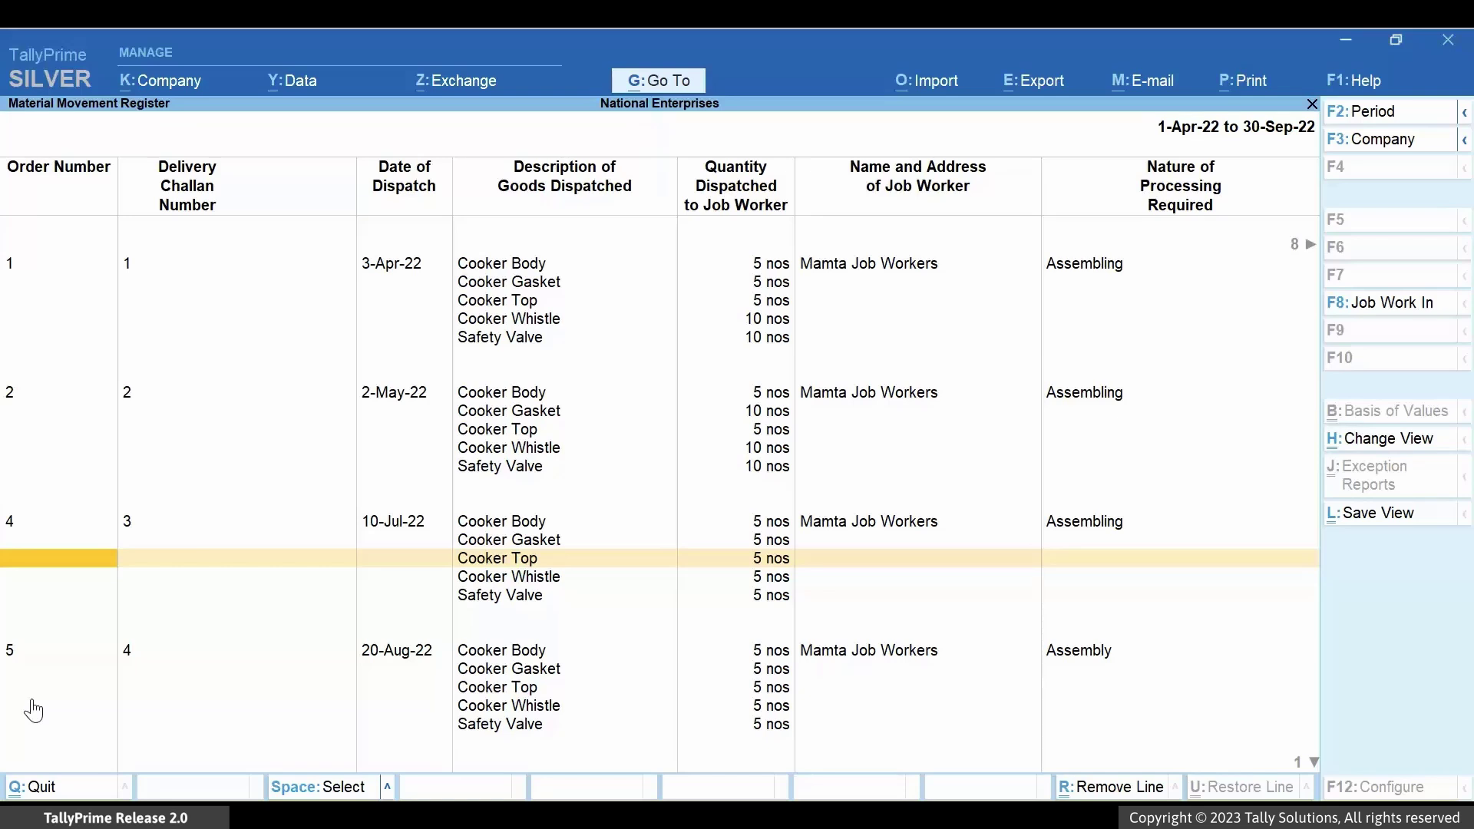
key("Escape")
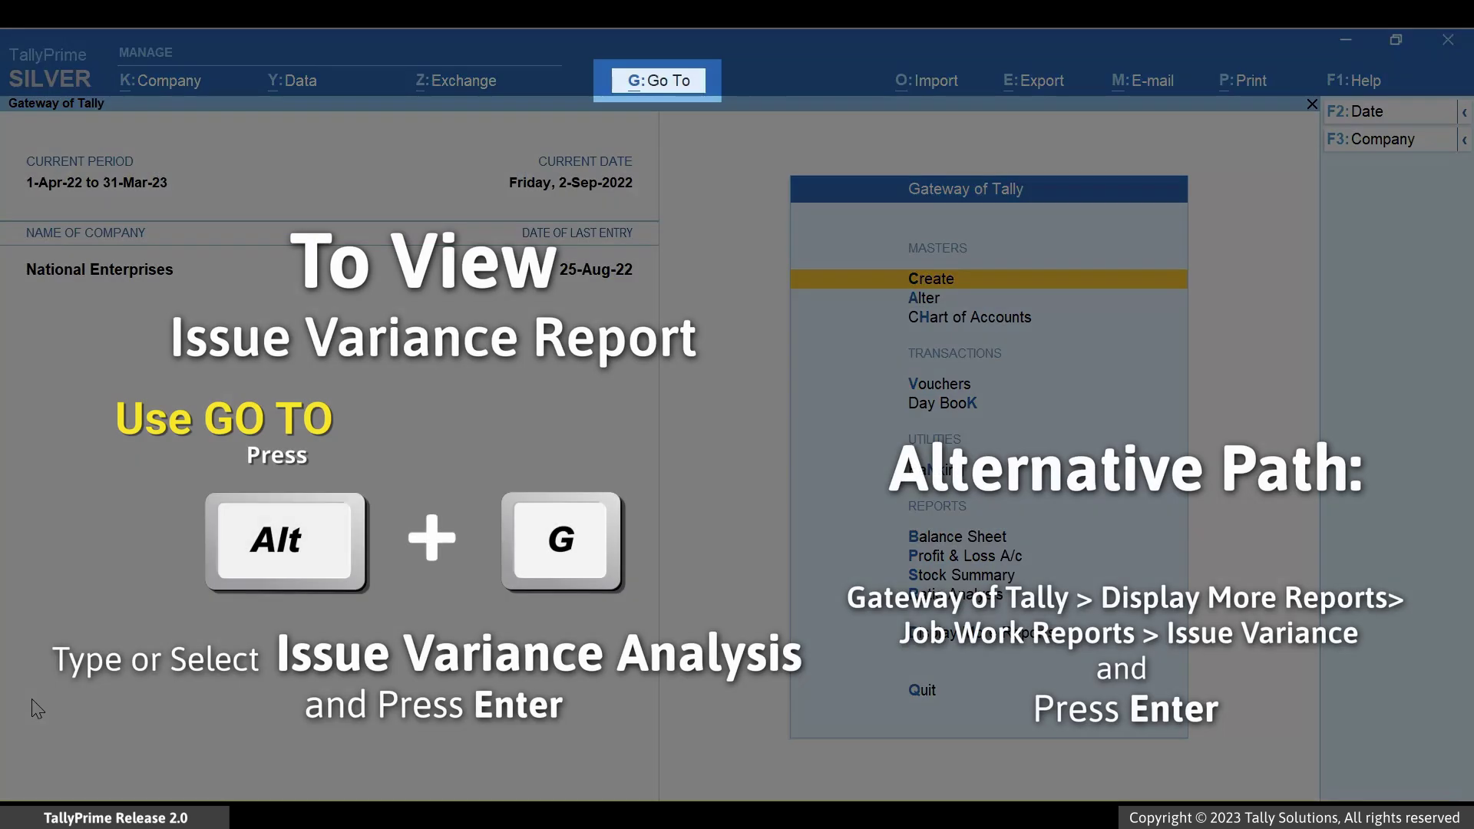
- Open the Job Work Issue Variance Analysis, switch it to Job Work Out and display it in detailed view
key("alt+g")
type("I")
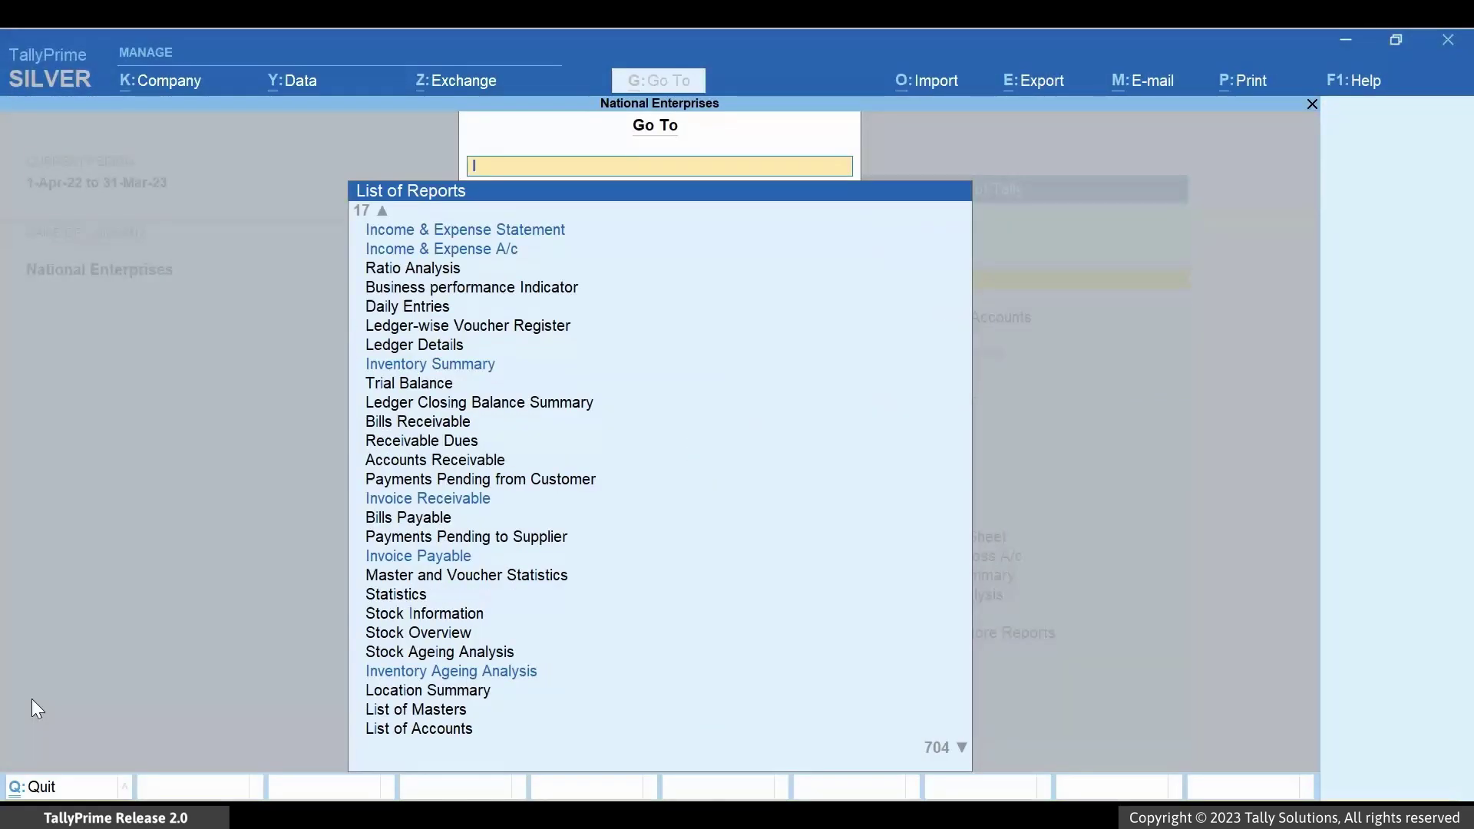
type("ssue")
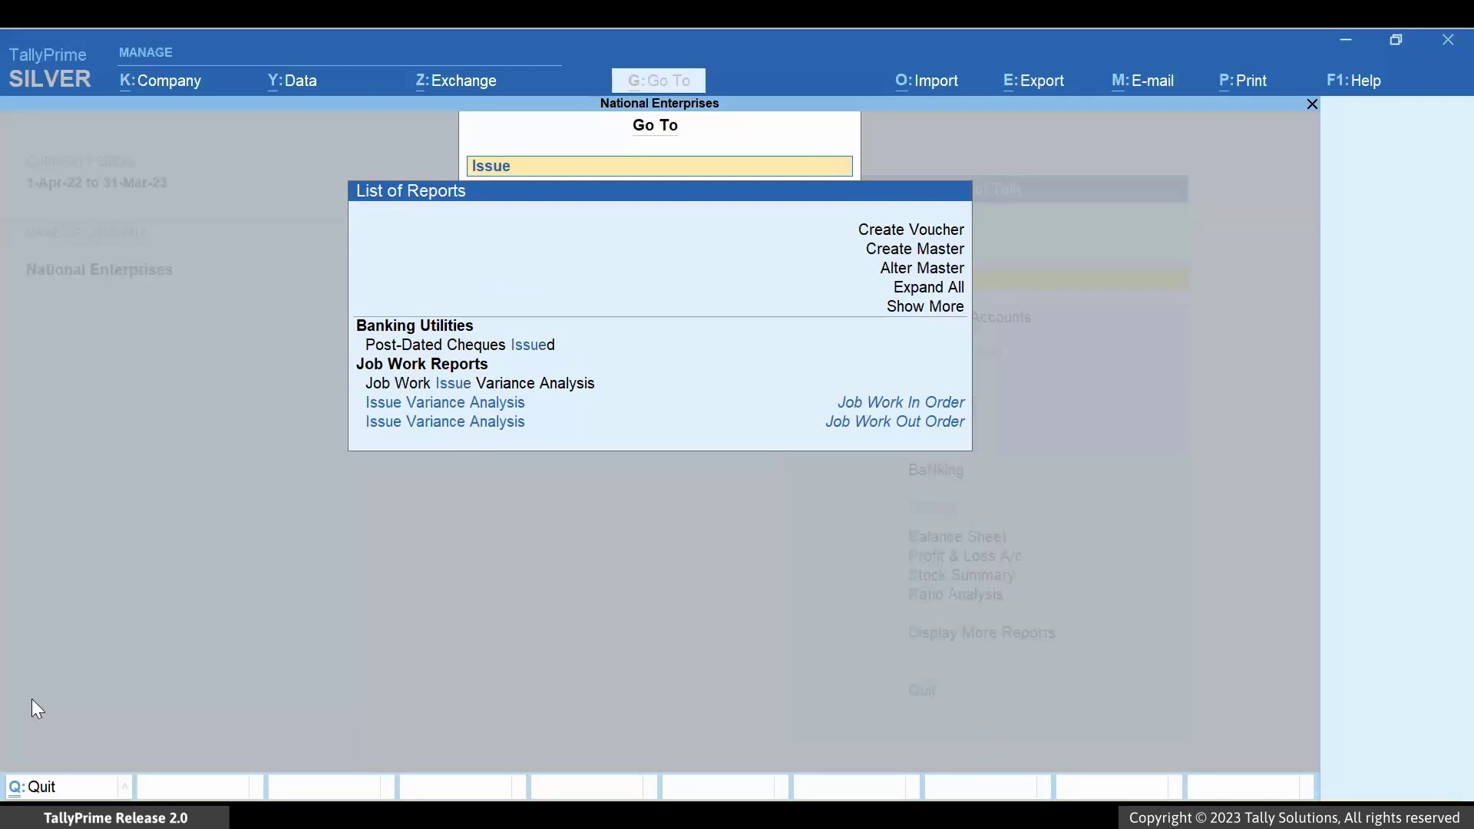
key("Down")
key("Down")
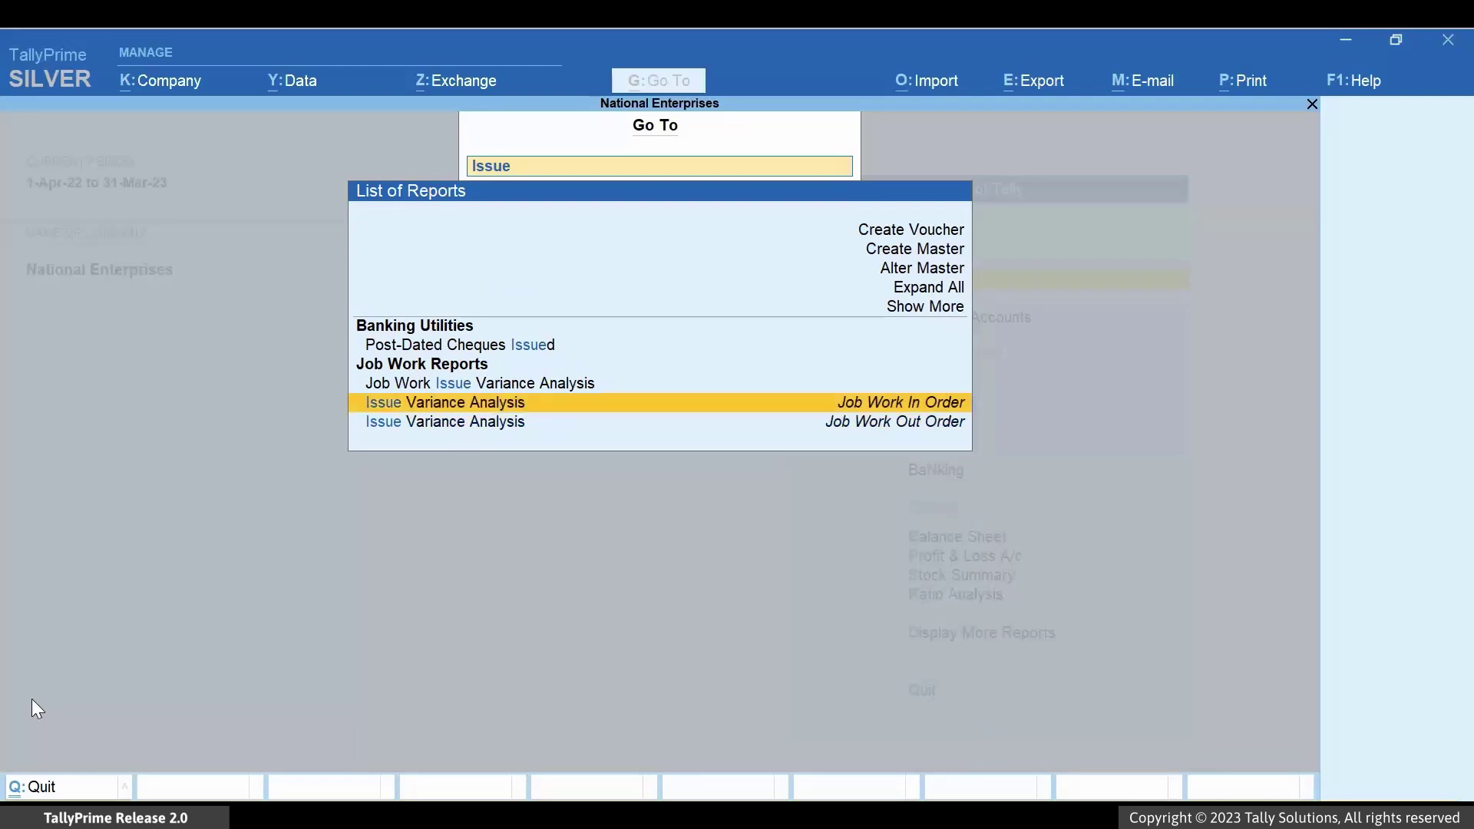
key("Up")
key("Return")
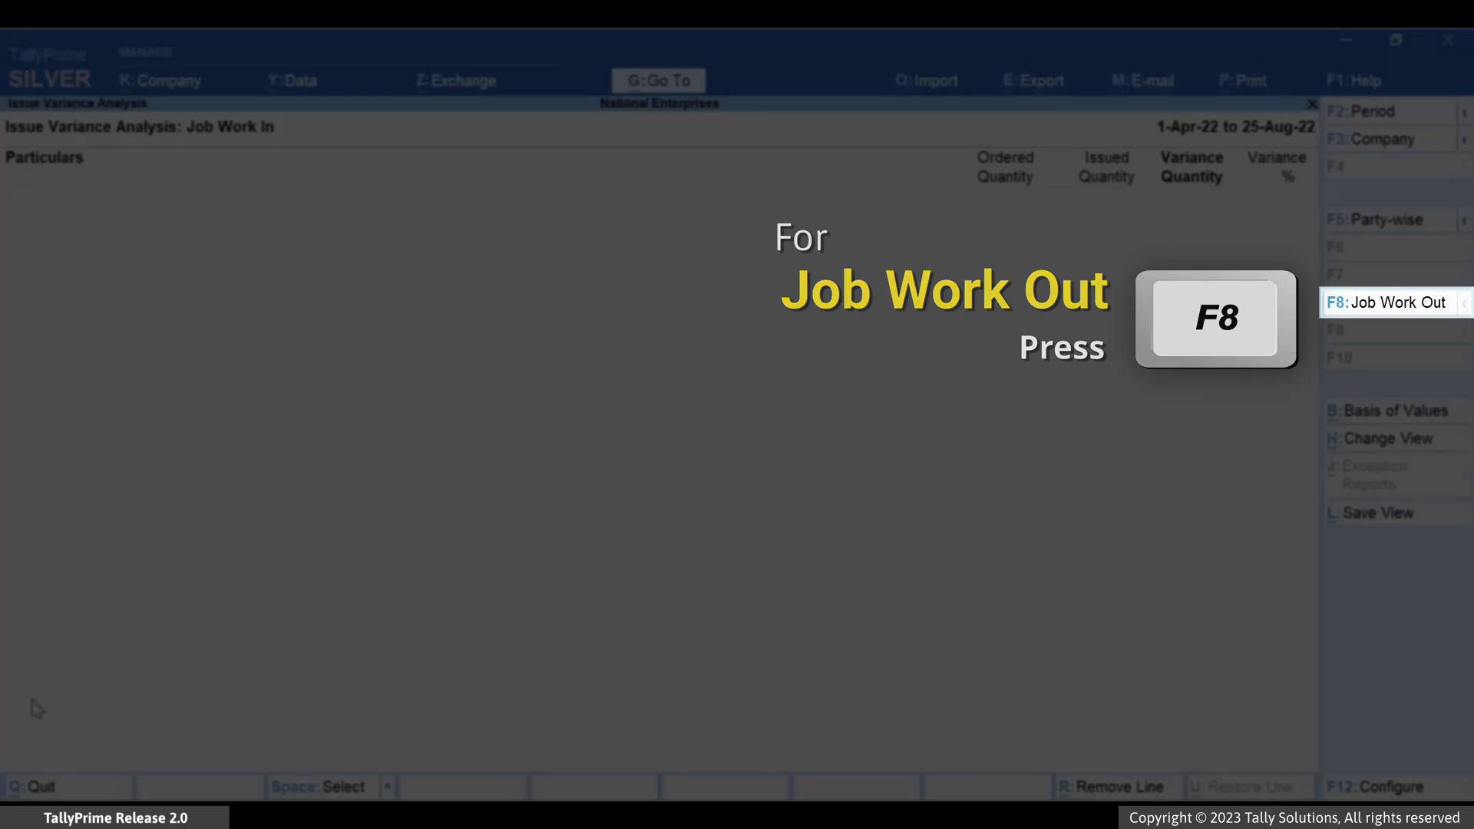
key("F8")
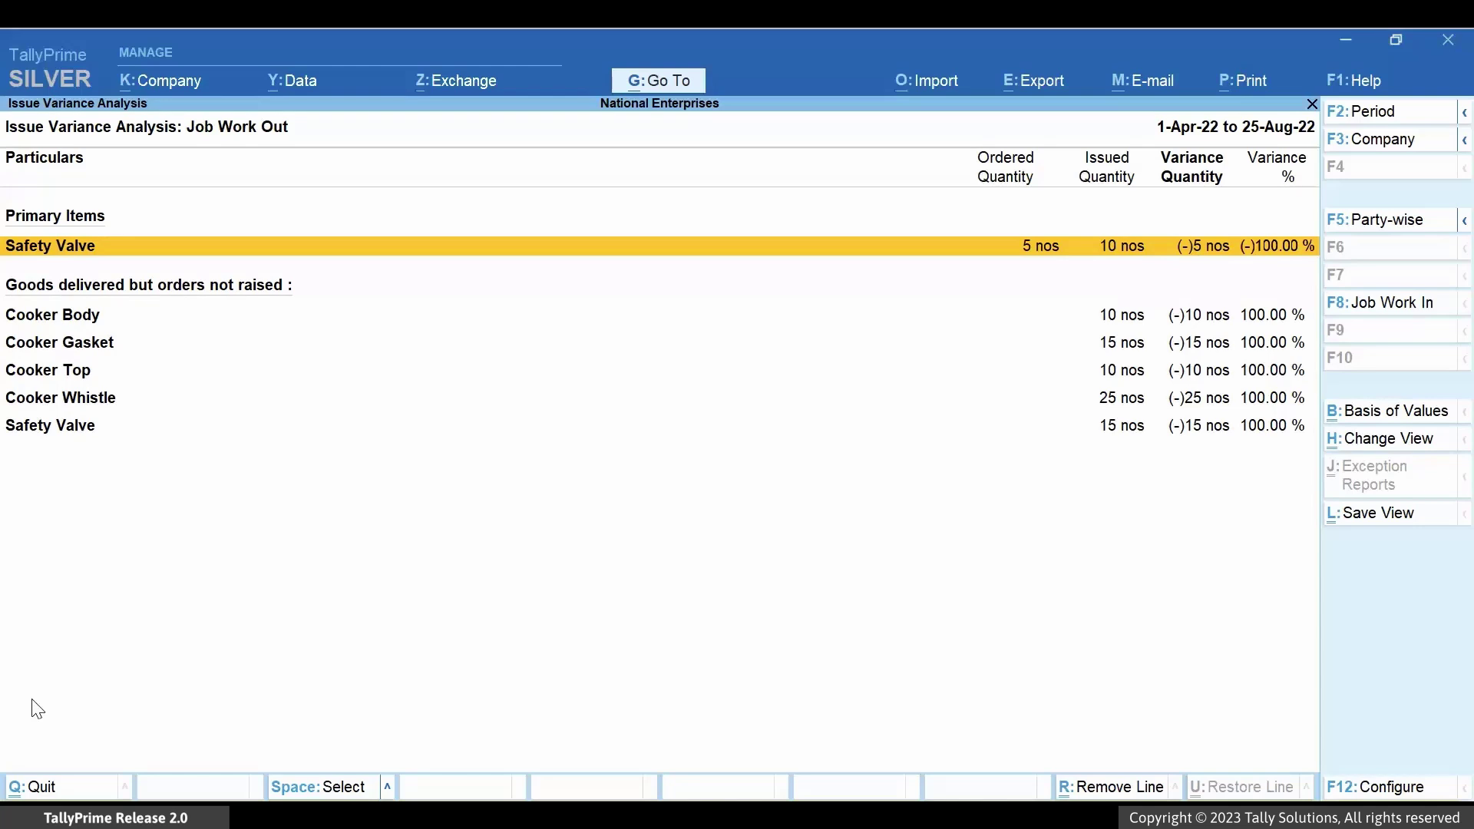
key("alt+F5")
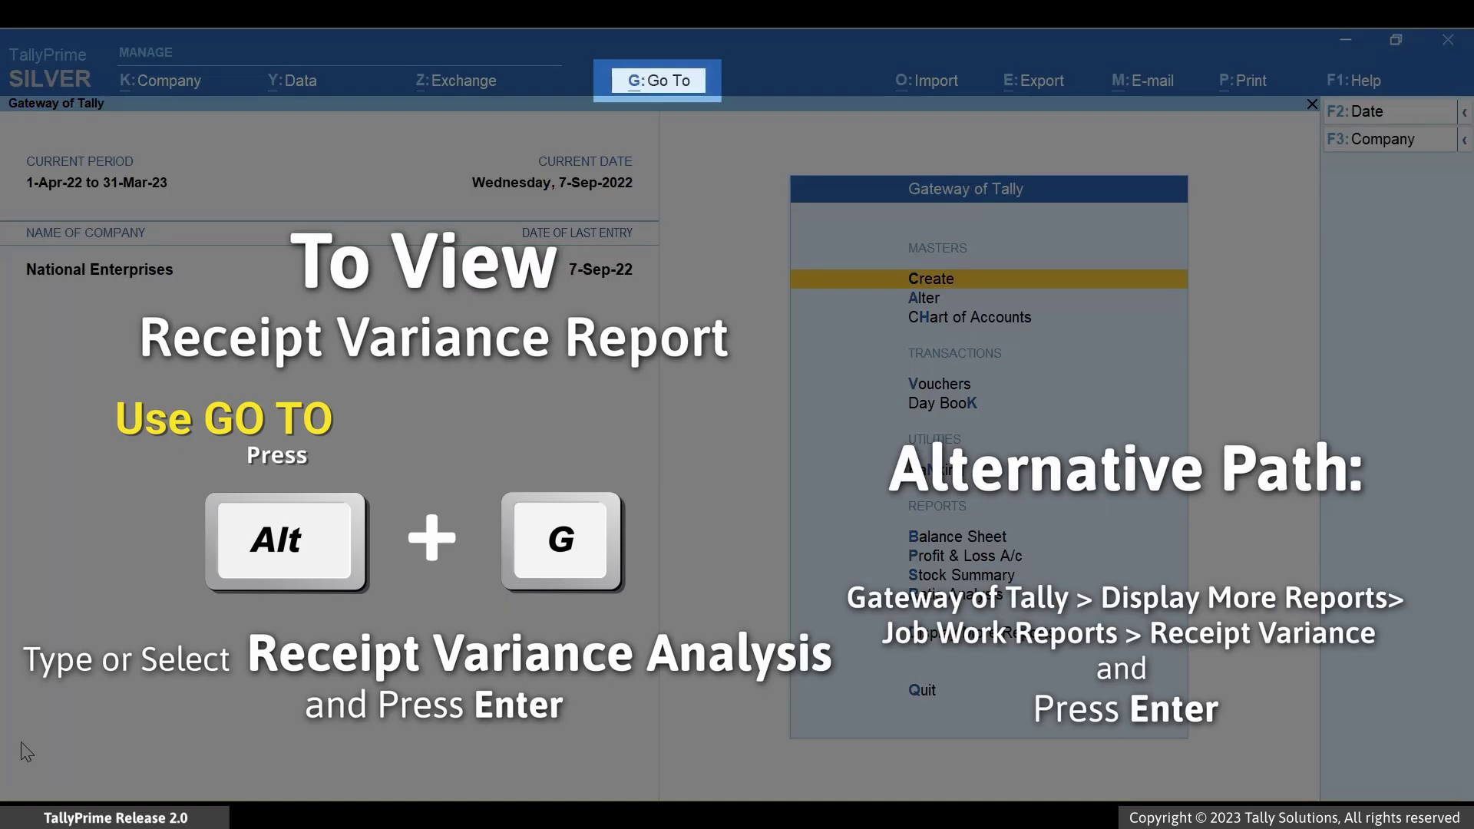
- Open the Job Work Receipt Variance Analysis for Job Work Out and examine the Pressure Cooker variance in detailed view
key("alt+g")
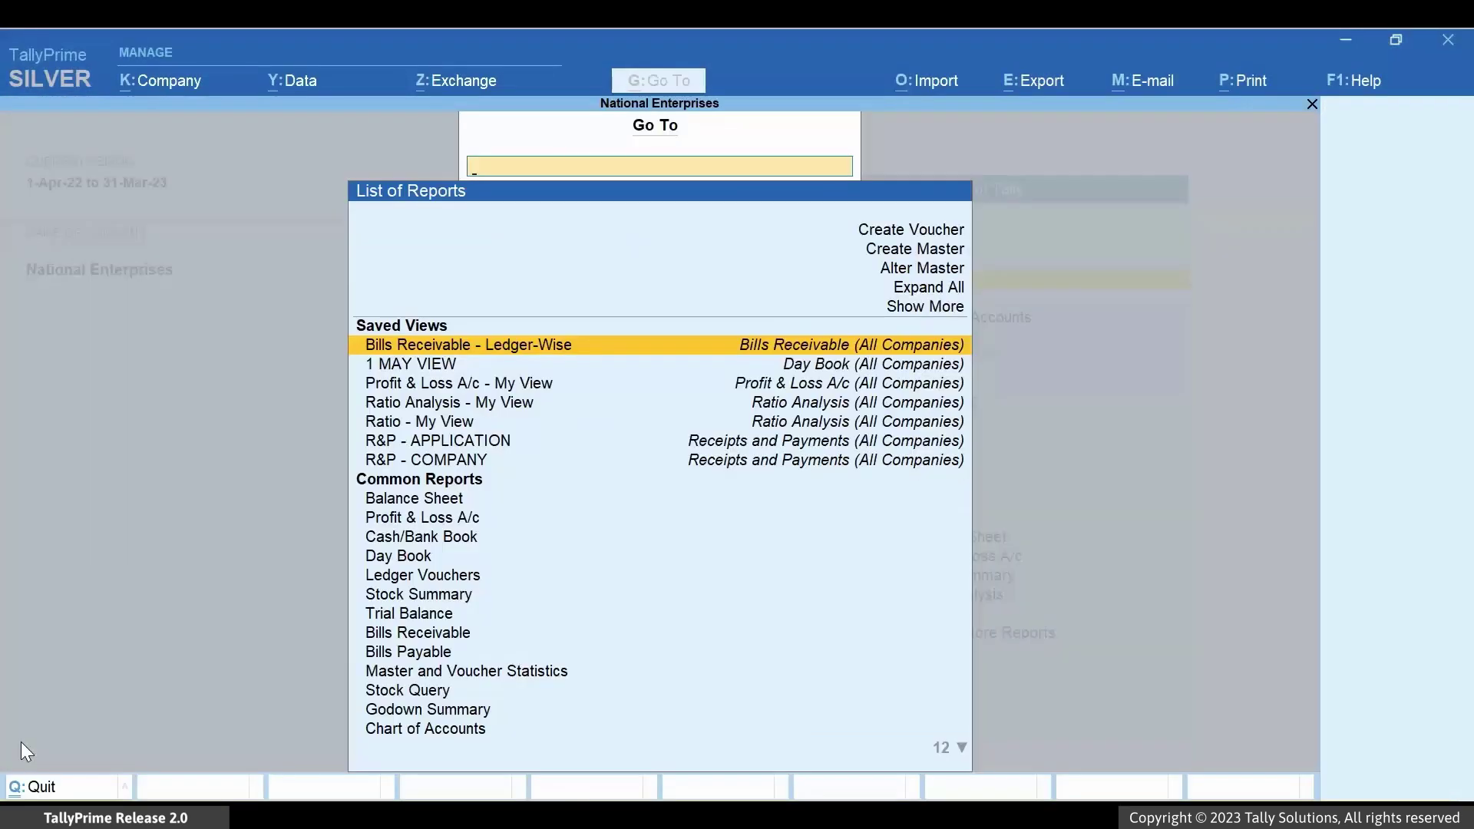
type("Receipt Var")
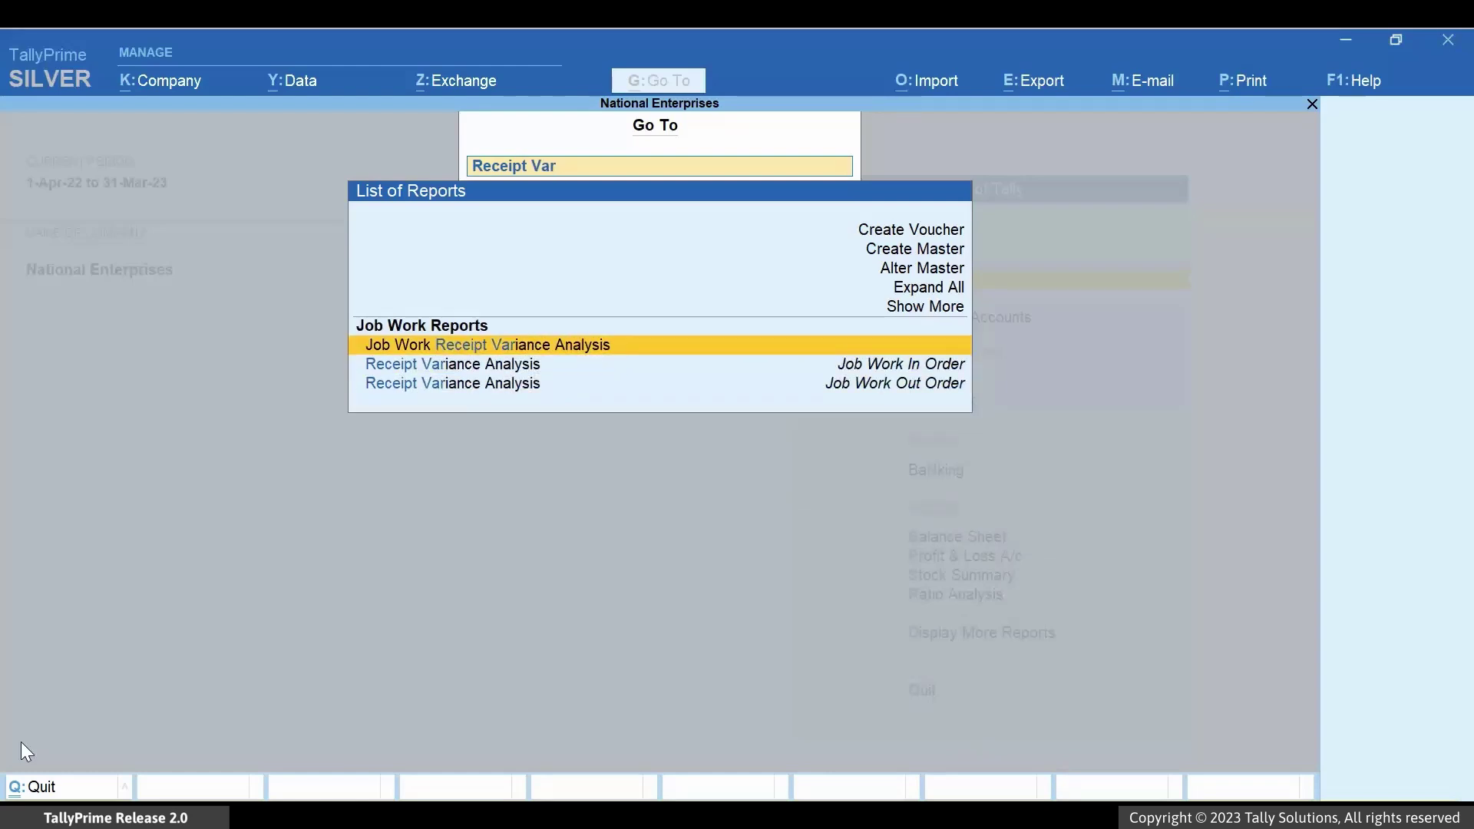
key("Return")
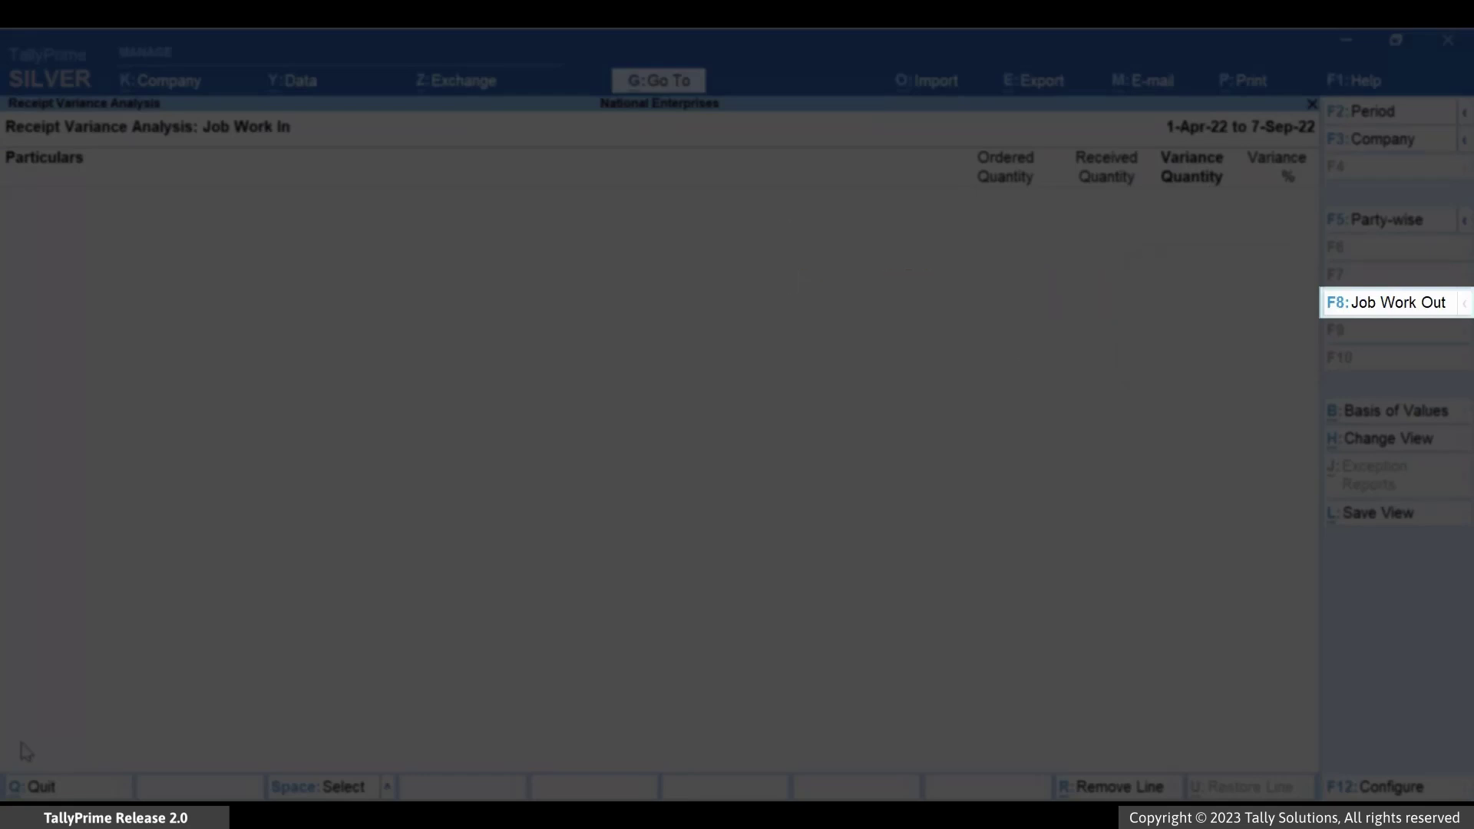
key("F8")
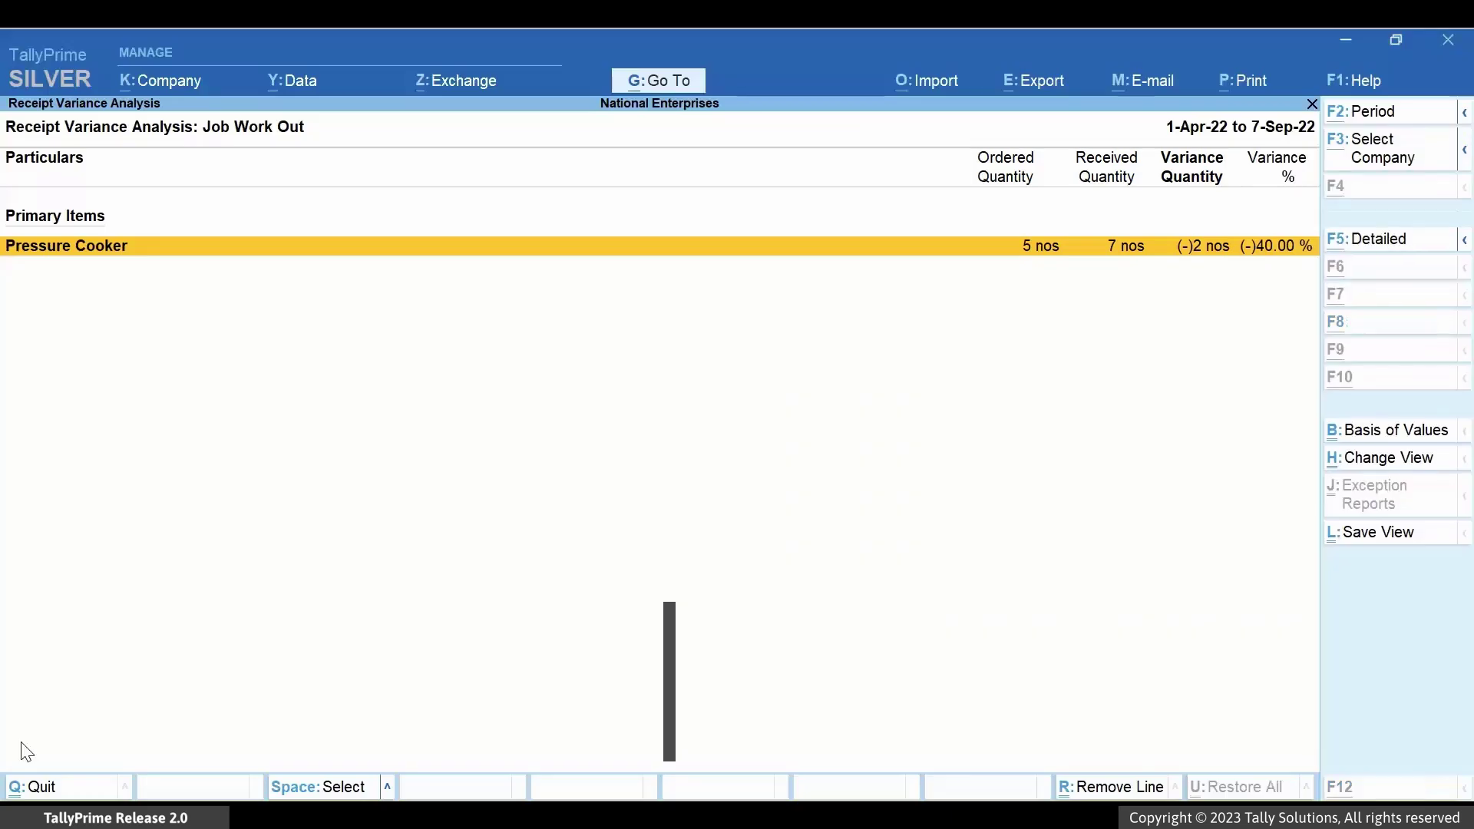
key("F5")
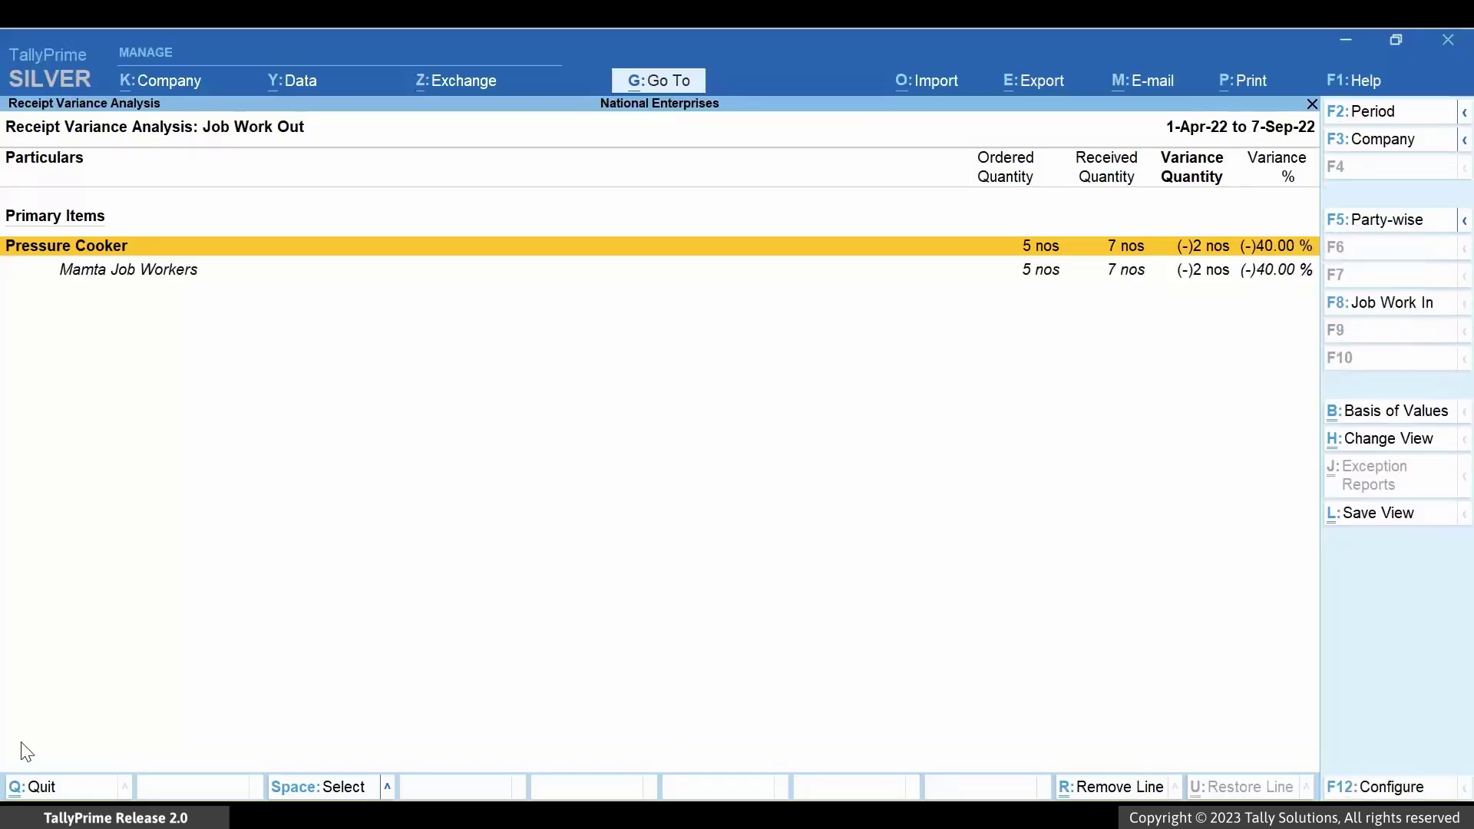
key("Down")
key("Up")
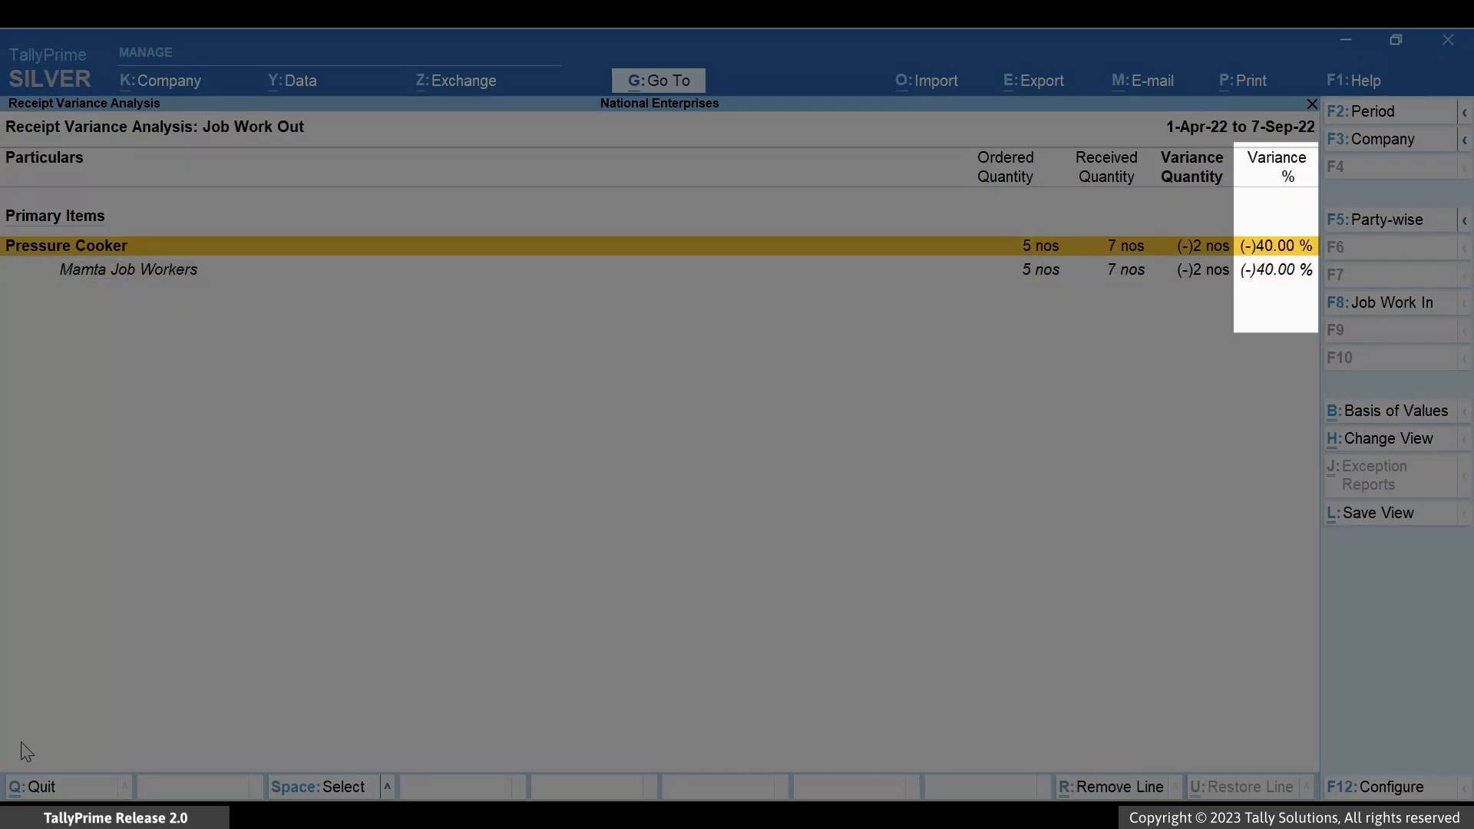